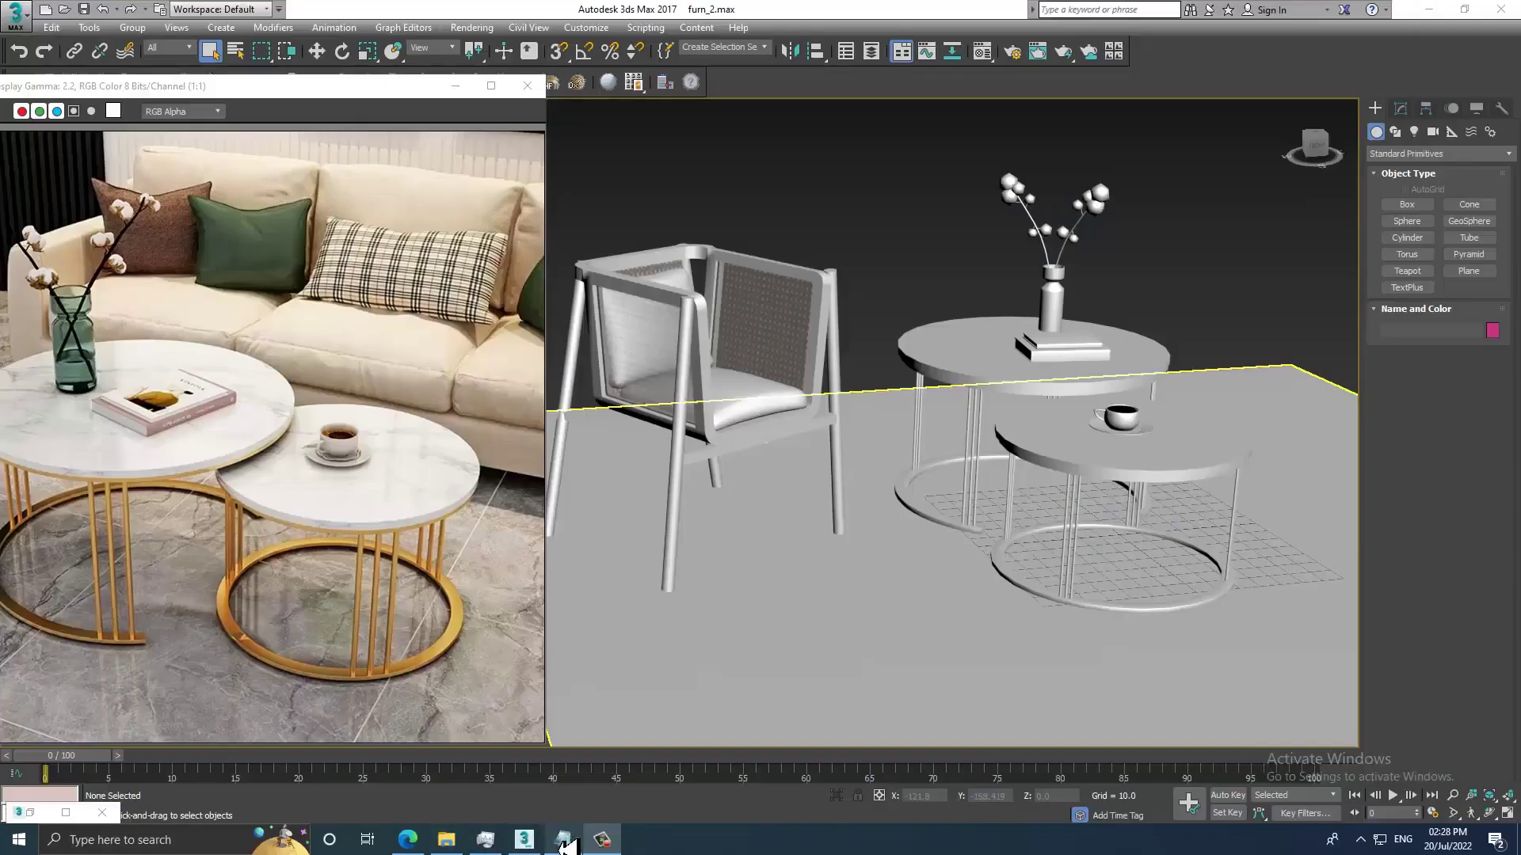
Dismiss the tutorial title notes and orbit the view in around the two tables.
{"action": "left_click", "coordinate": [563, 839]}
{"action": "key", "text": "ctrl+a"}
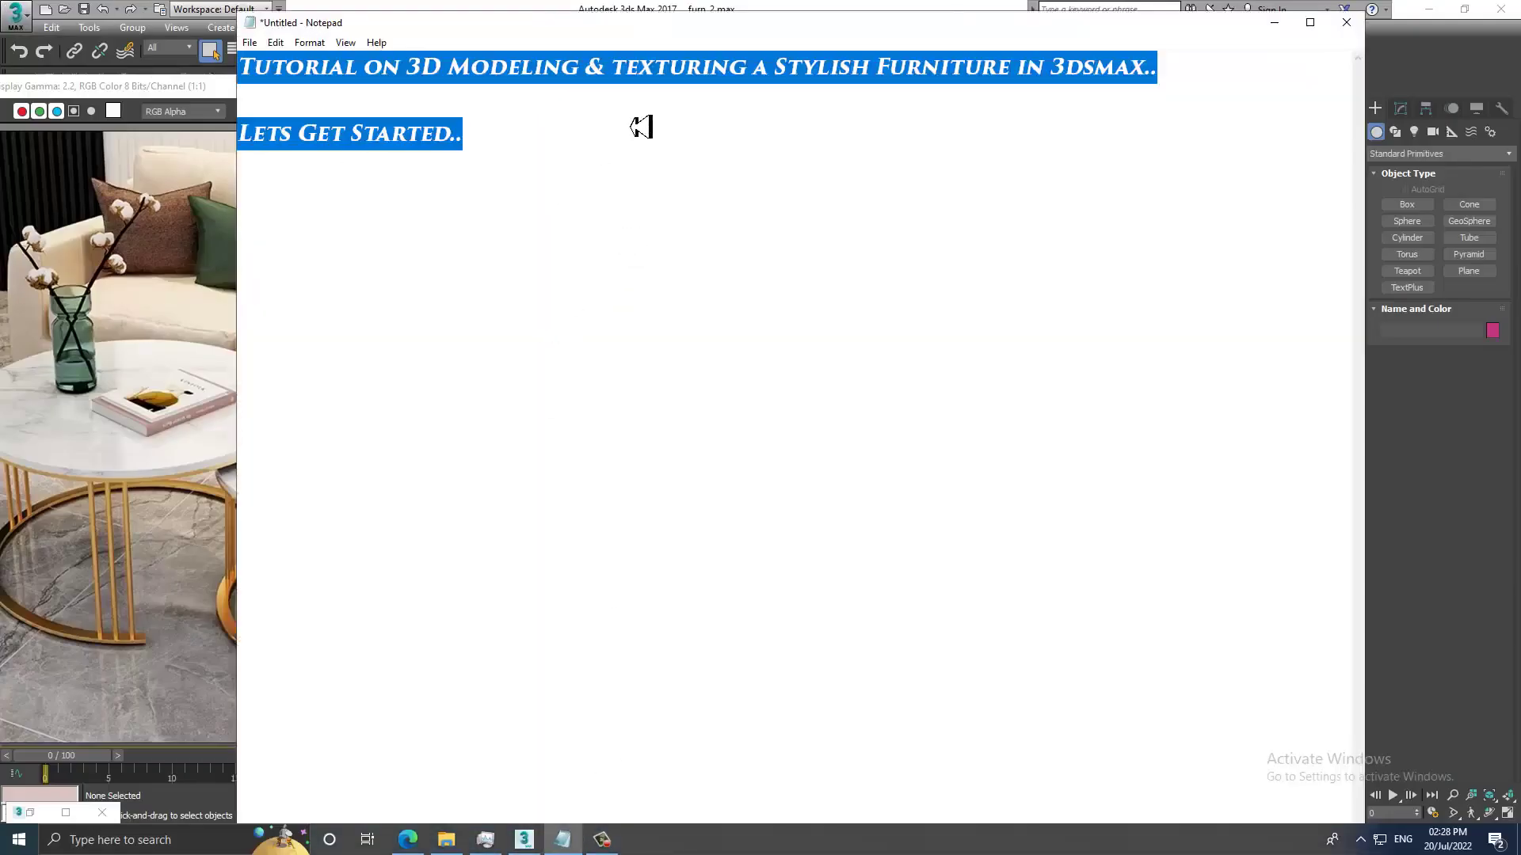
{"action": "left_click", "coordinate": [1275, 22]}
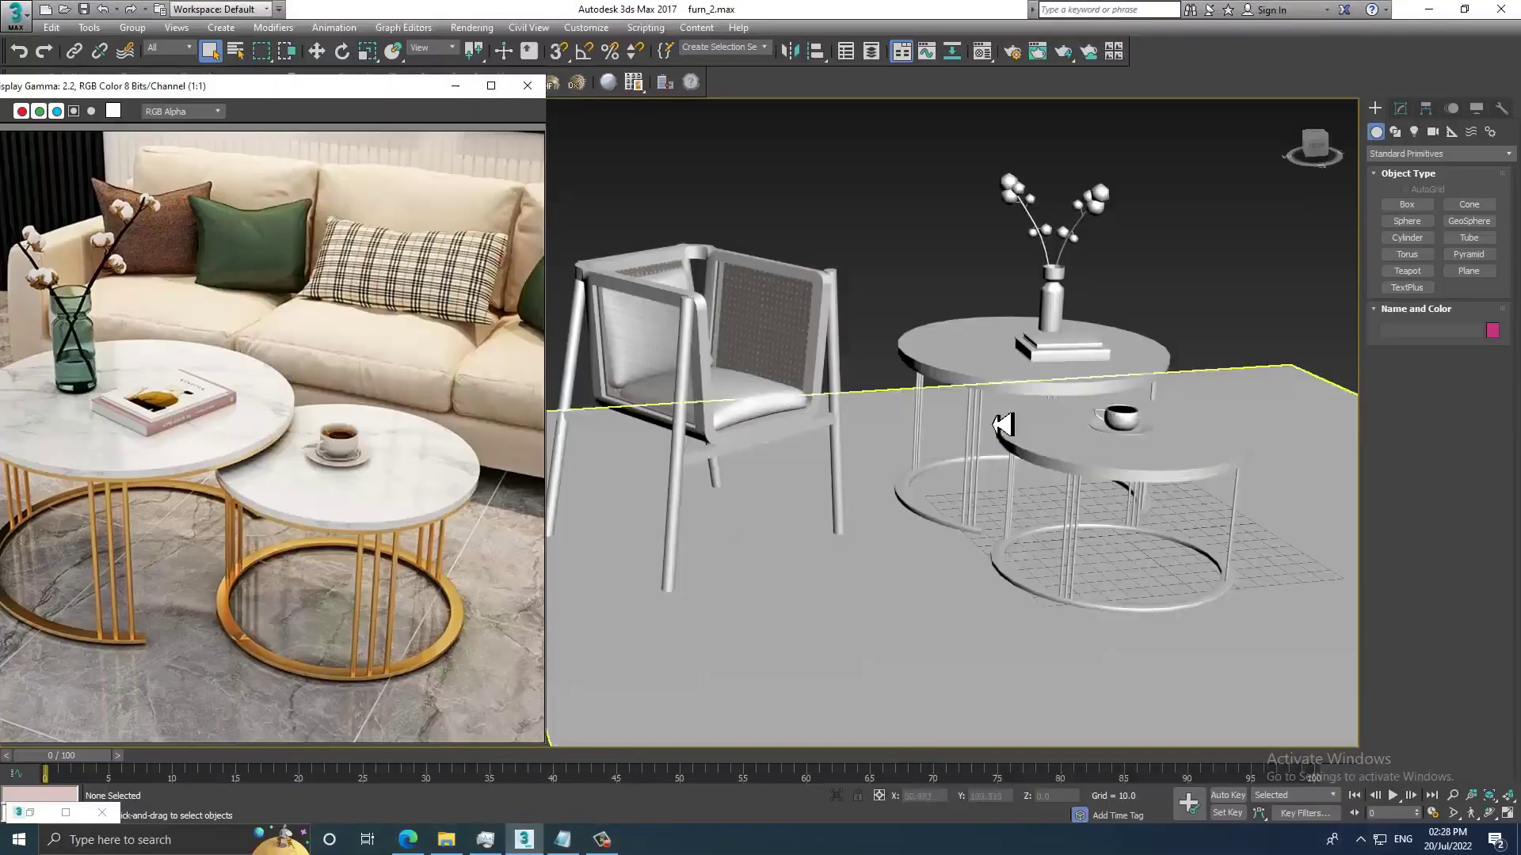
{"action": "middle_click_drag", "start_coordinate": [1002, 425], "coordinate": [950, 436], "text": "alt"}
{"action": "scroll", "coordinate": [920, 442], "scroll_direction": "up", "scroll_amount": 3}
{"action": "scroll", "coordinate": [815, 445], "scroll_direction": "up", "scroll_amount": 2}
{"action": "mouse_move", "coordinate": [815, 446]}
{"action": "middle_mouse_down", "text": "alt"}
{"action": "mouse_move", "coordinate": [1034, 436]}
{"action": "mouse_move", "coordinate": [1038, 451]}
{"action": "mouse_move", "coordinate": [964, 451]}
{"action": "mouse_move", "coordinate": [1066, 431]}
{"action": "middle_mouse_up", "text": "alt"}
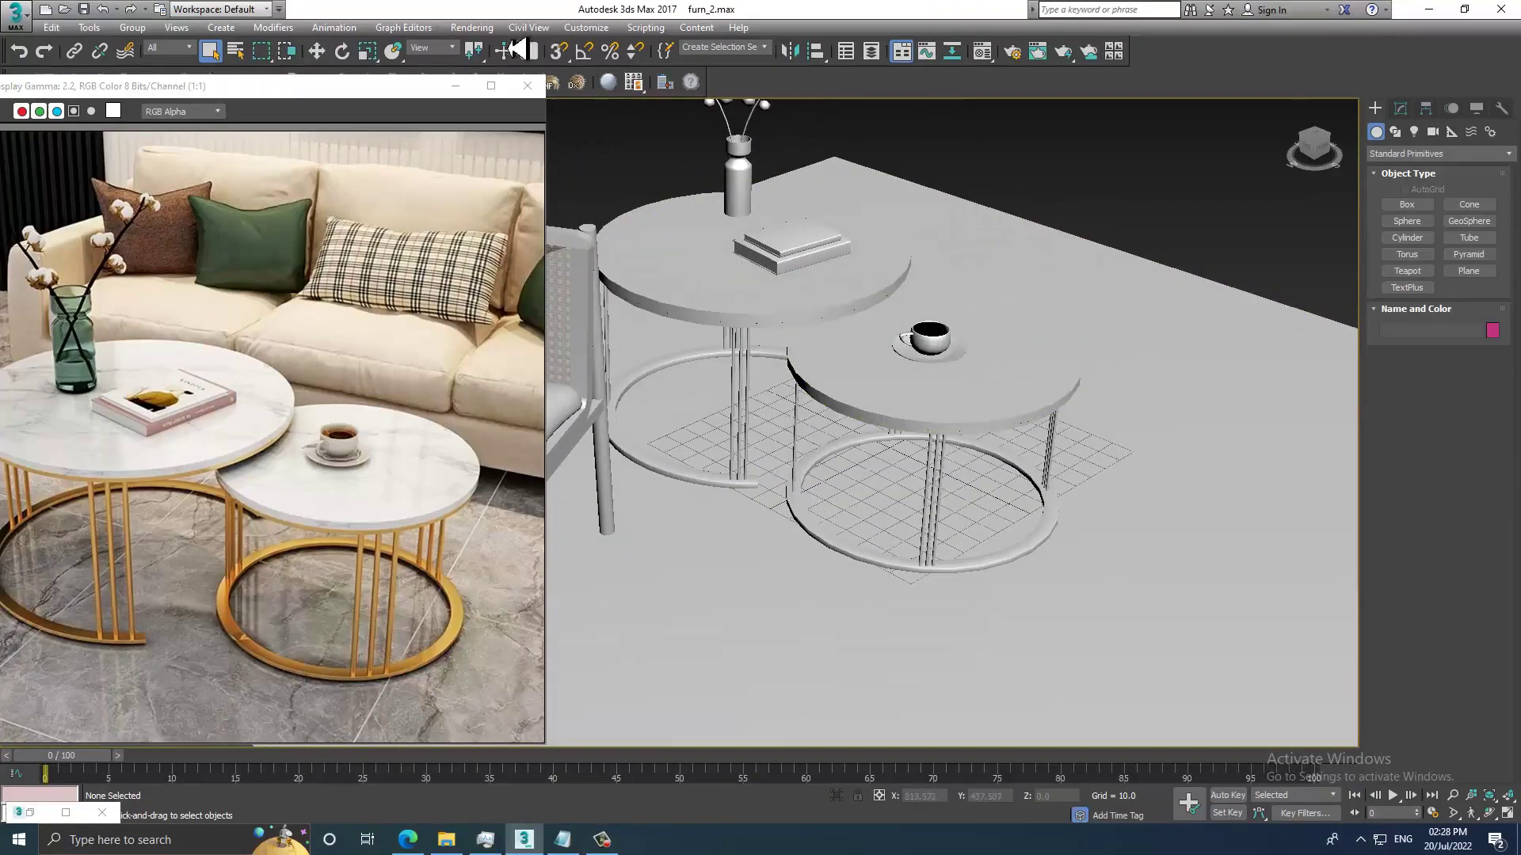
Set the renderer to V-Ray Adv 3.40.01 with HDTV (video) 1920×1080 output size.
{"action": "left_click", "coordinate": [472, 26]}
{"action": "left_click", "coordinate": [499, 61]}
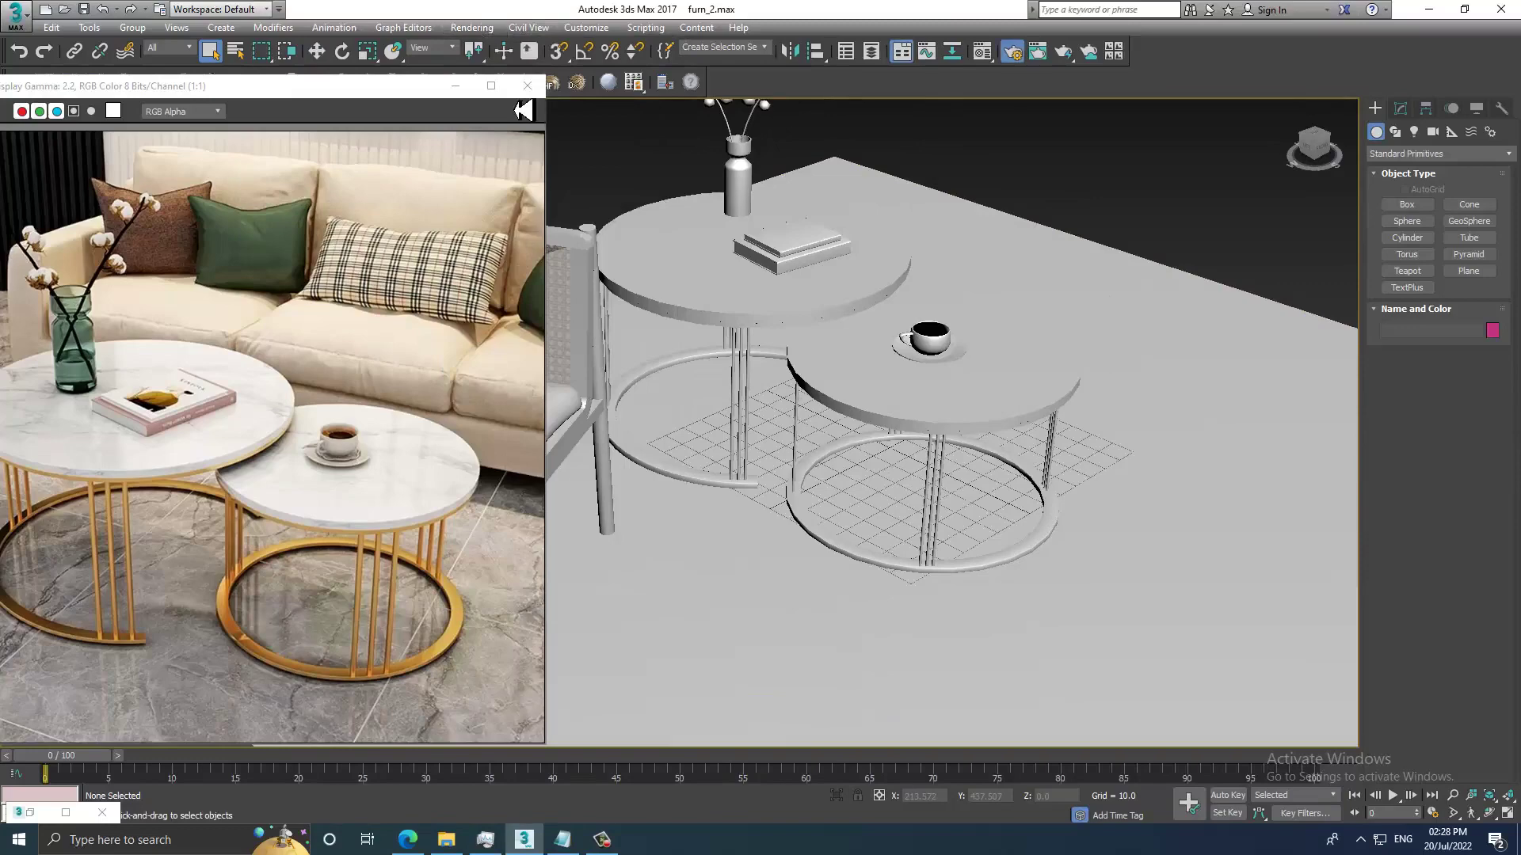
{"action": "left_click", "coordinate": [1054, 208]}
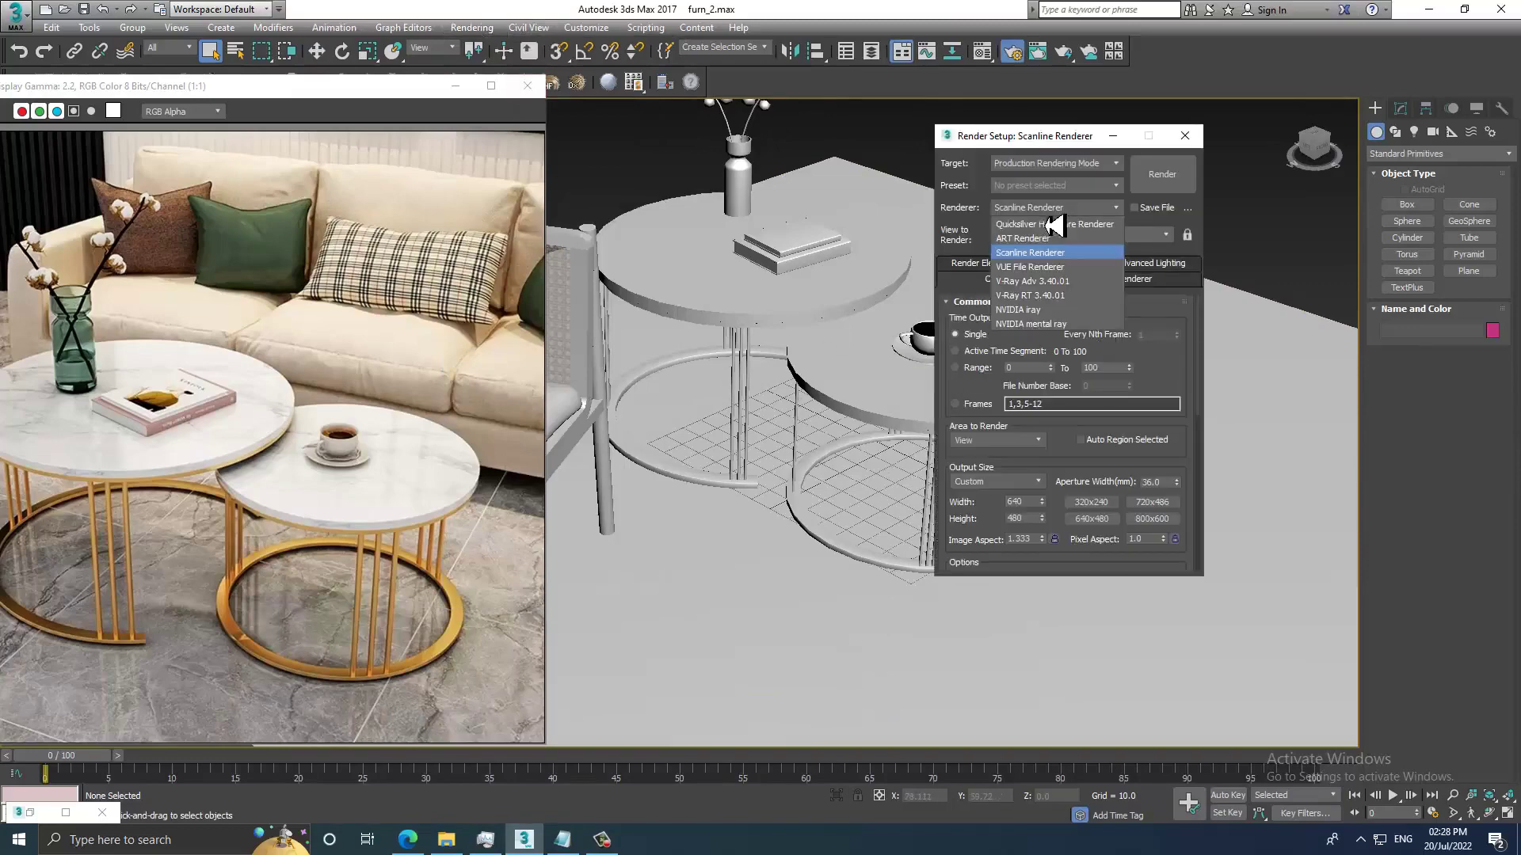
{"action": "left_click", "coordinate": [1069, 282]}
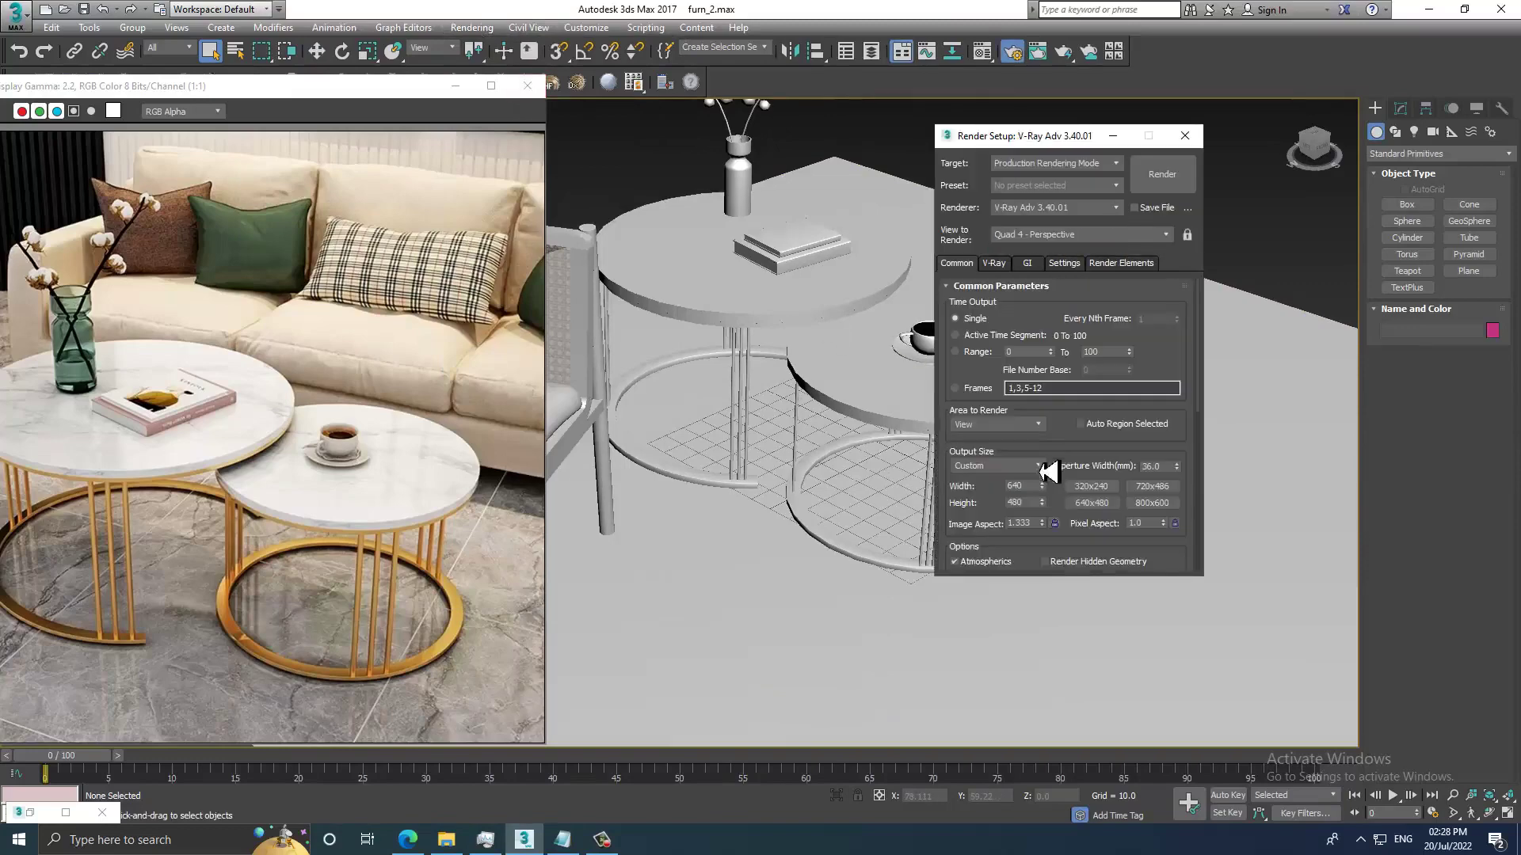
{"action": "left_click", "coordinate": [994, 468]}
{"action": "left_click", "coordinate": [997, 655]}
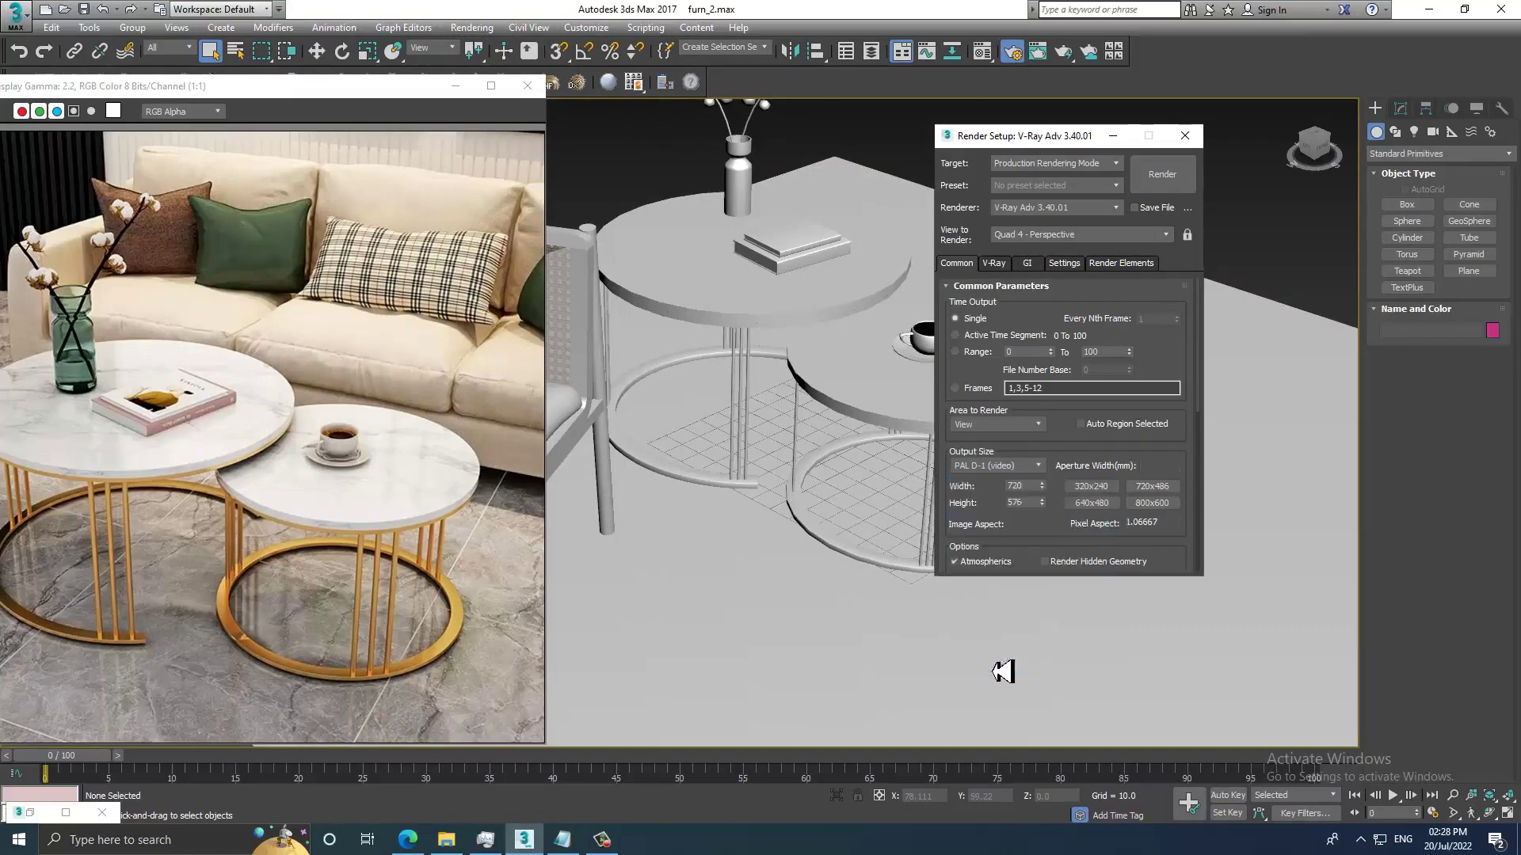
{"action": "left_click", "coordinate": [1014, 467]}
{"action": "left_click", "coordinate": [1002, 666]}
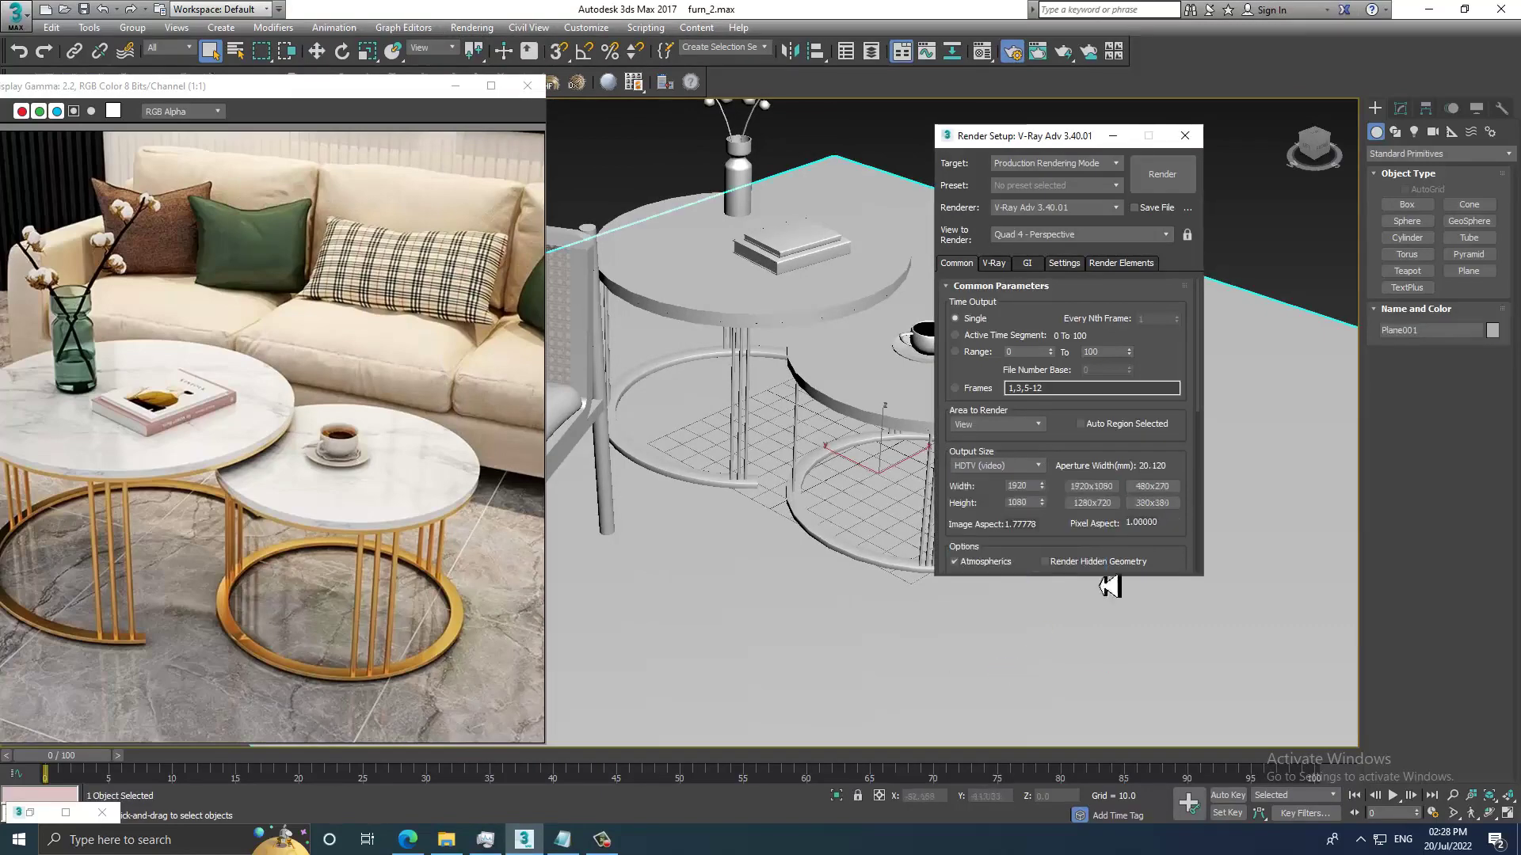
{"action": "scroll", "coordinate": [1077, 499], "scroll_direction": "down", "scroll_amount": 5}
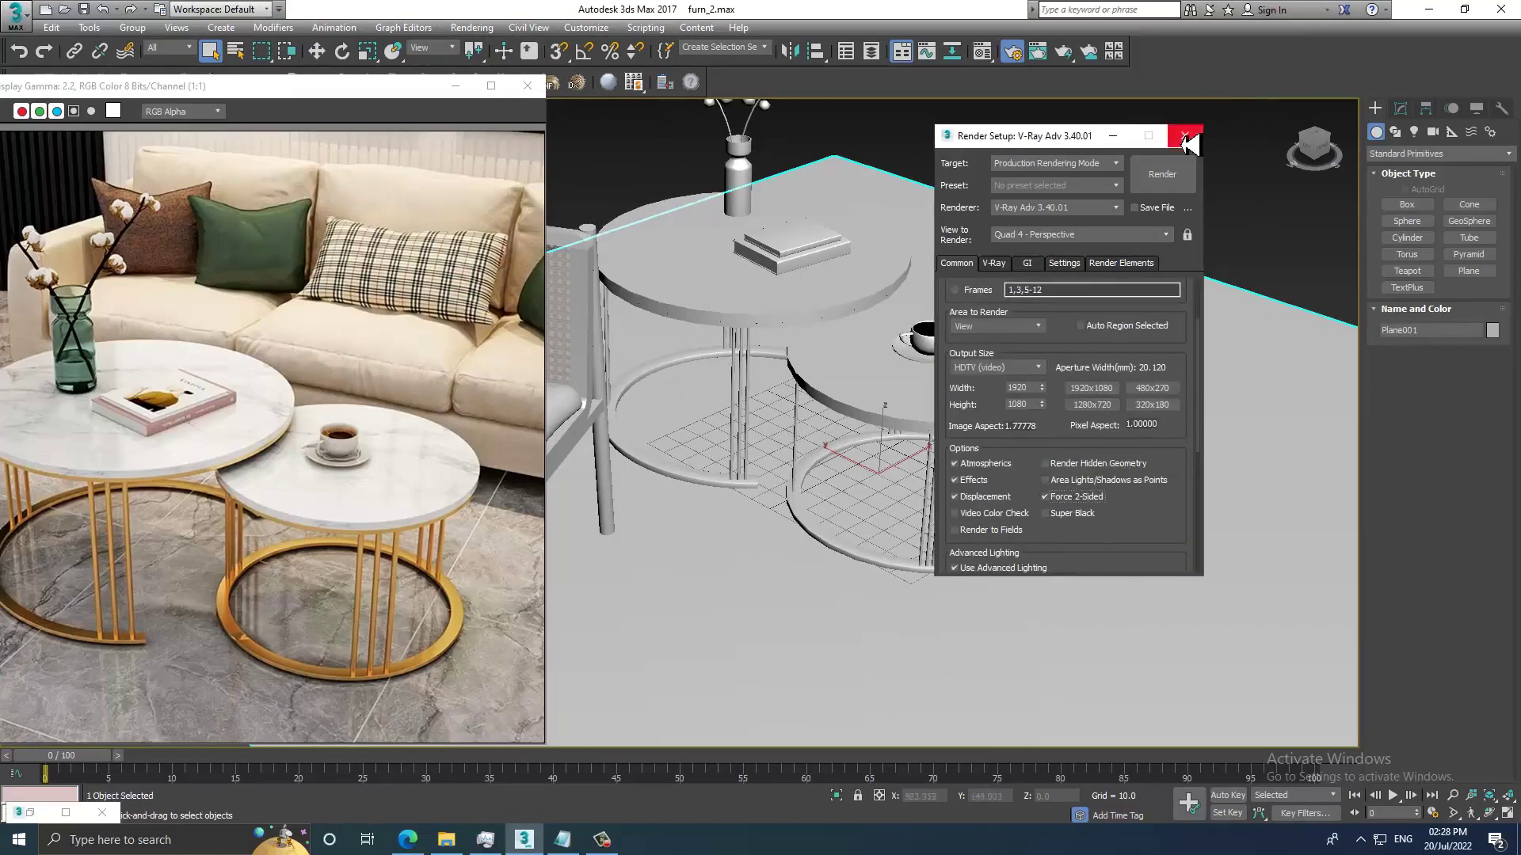
{"action": "left_click", "coordinate": [1185, 135]}
Open the material editor in Slate (node-based) mode.
{"action": "key", "text": "m"}
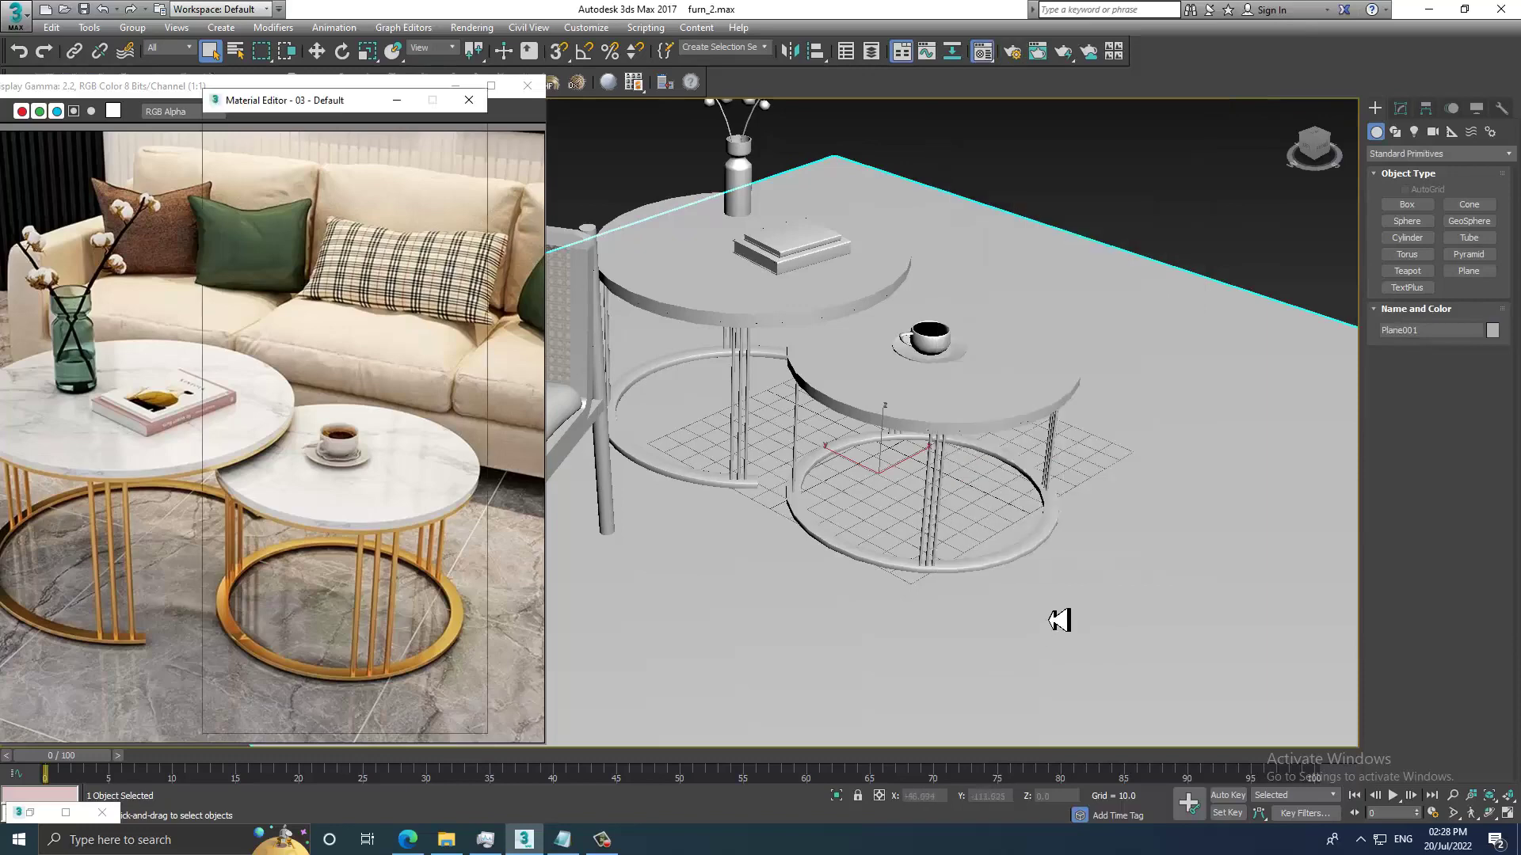
{"action": "left_click", "coordinate": [222, 119]}
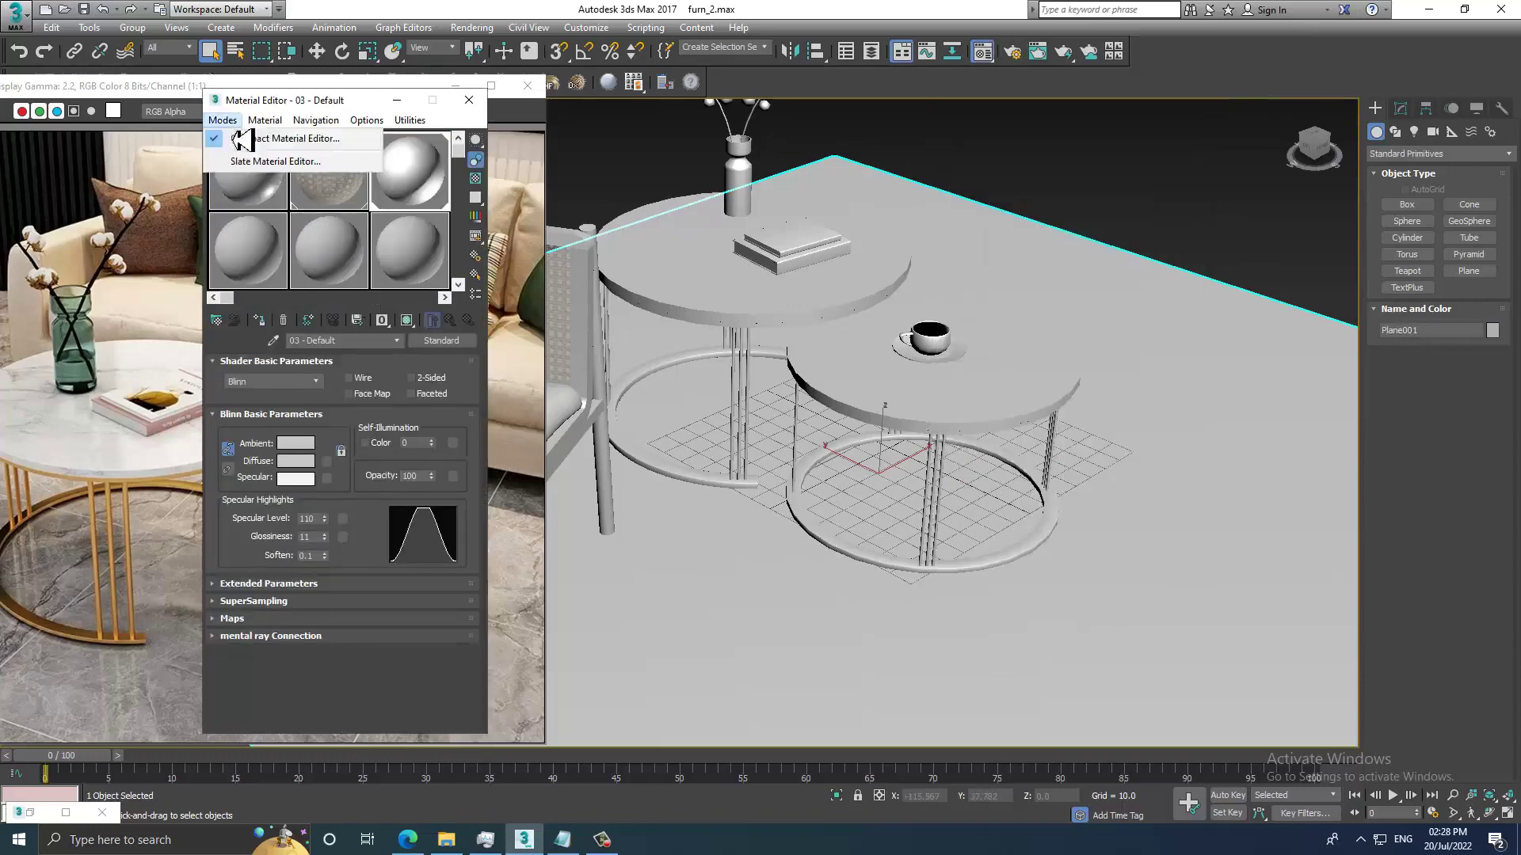
{"action": "left_click", "coordinate": [261, 161]}
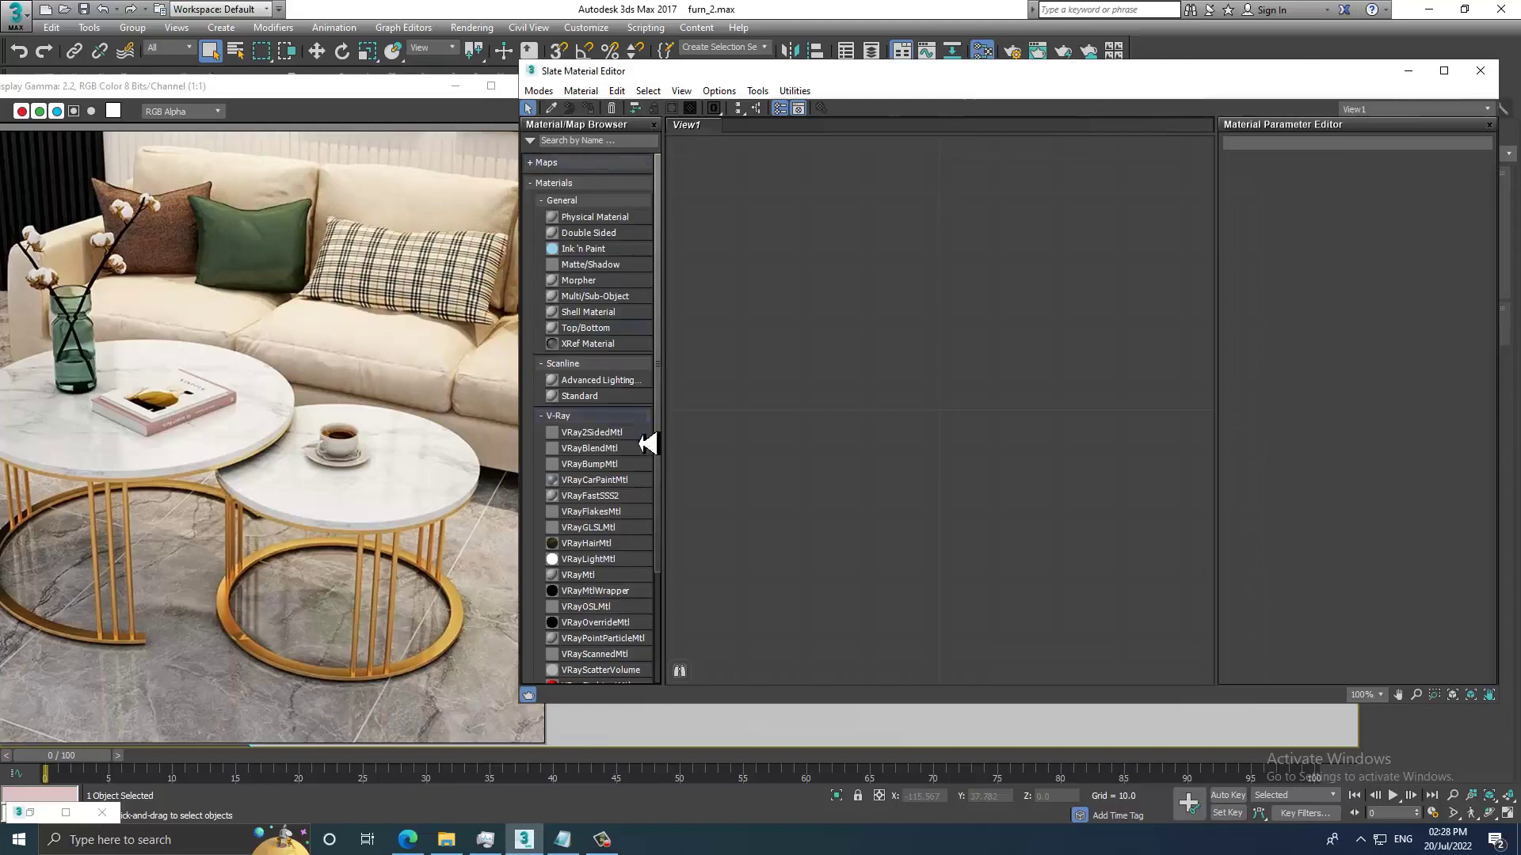
Add a VRayMtl named 'floor' and pick a map for its Diffuse channel.
{"action": "left_click_drag", "start_coordinate": [585, 577], "coordinate": [878, 269]}
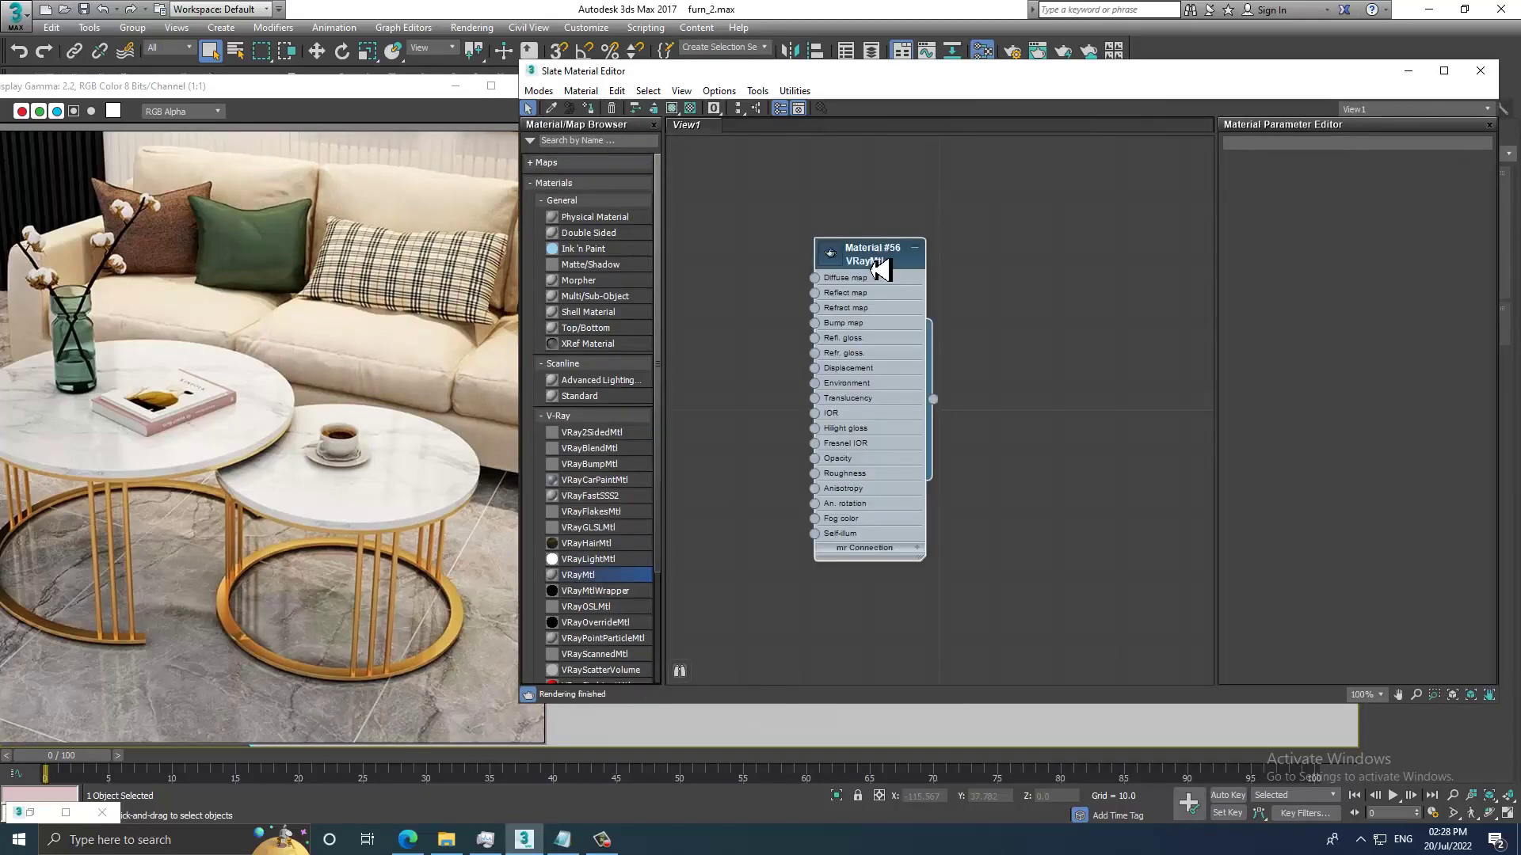
{"action": "double_click", "coordinate": [887, 269]}
{"action": "left_click", "coordinate": [1347, 143]}
{"action": "type", "text": "floor"}
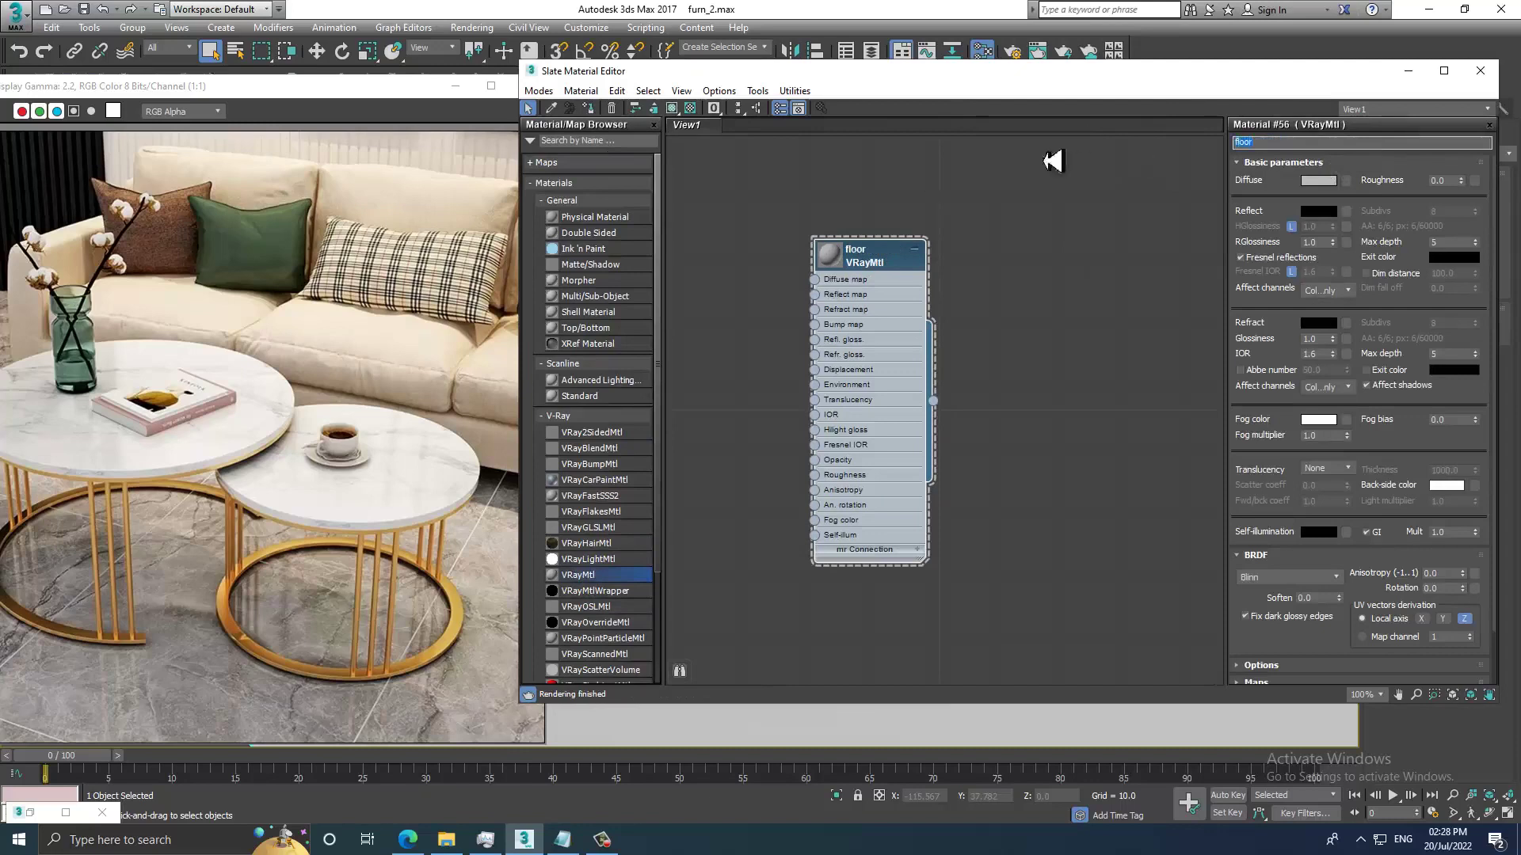
{"action": "left_click", "coordinate": [1347, 182]}
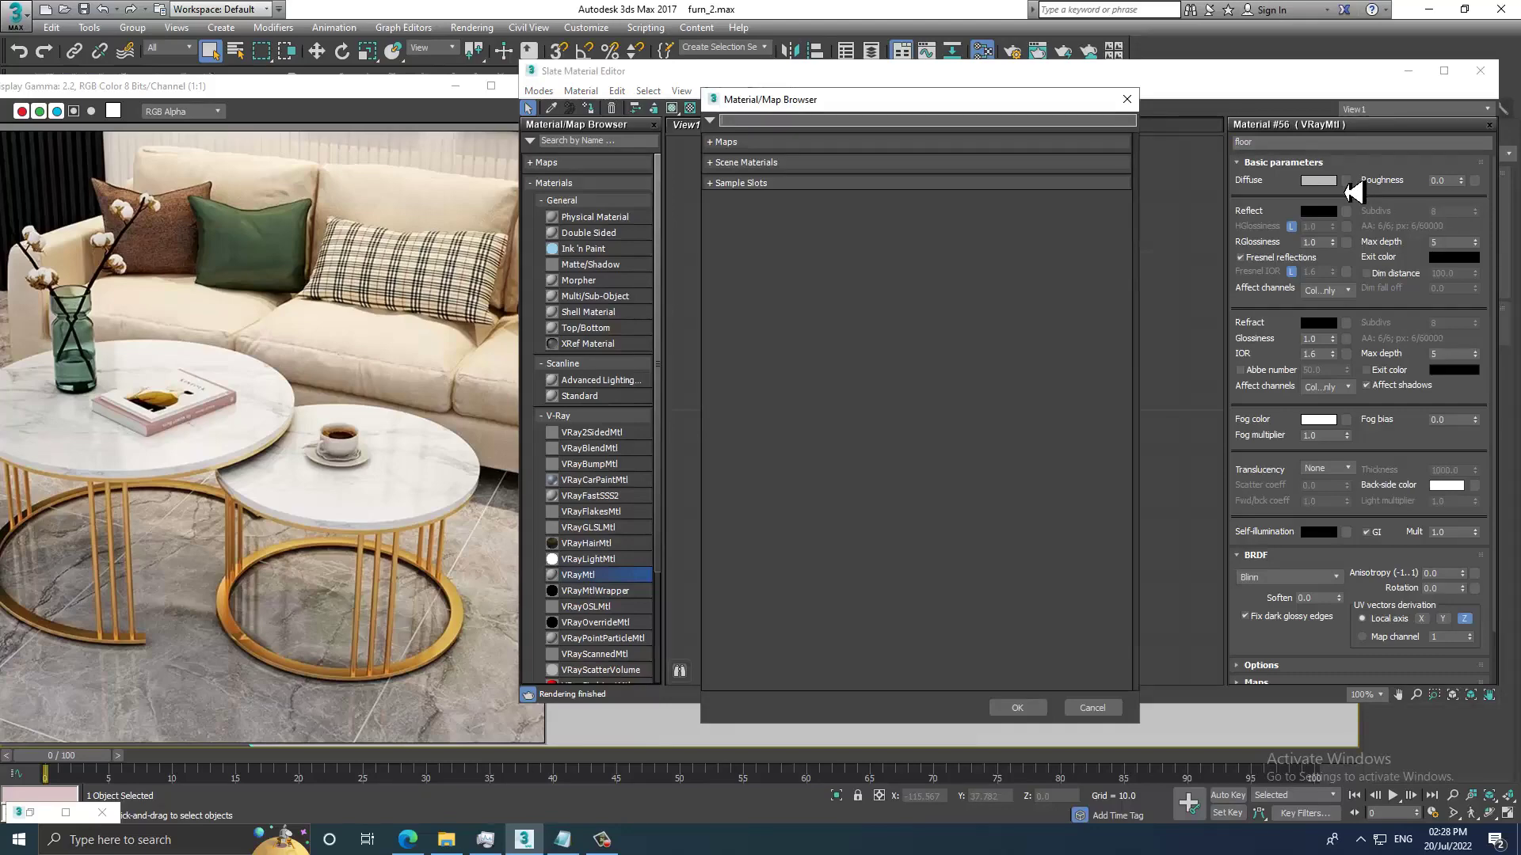
Load the dark wood image from Desktop\textt as a Bitmap diffuse, shown in the viewport.
{"action": "left_click", "coordinate": [710, 142]}
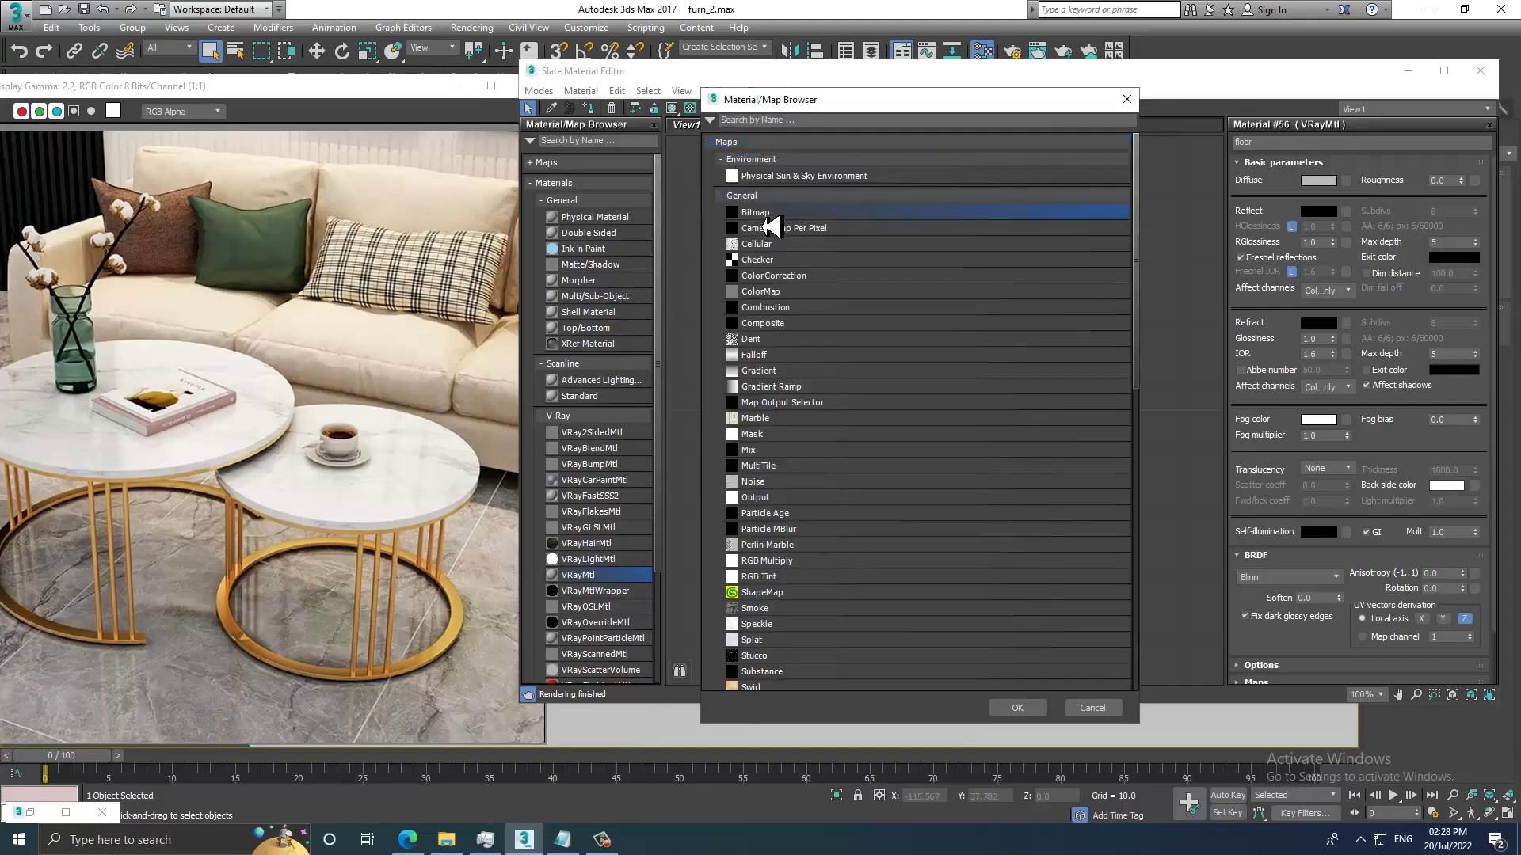
{"action": "double_click", "coordinate": [767, 219]}
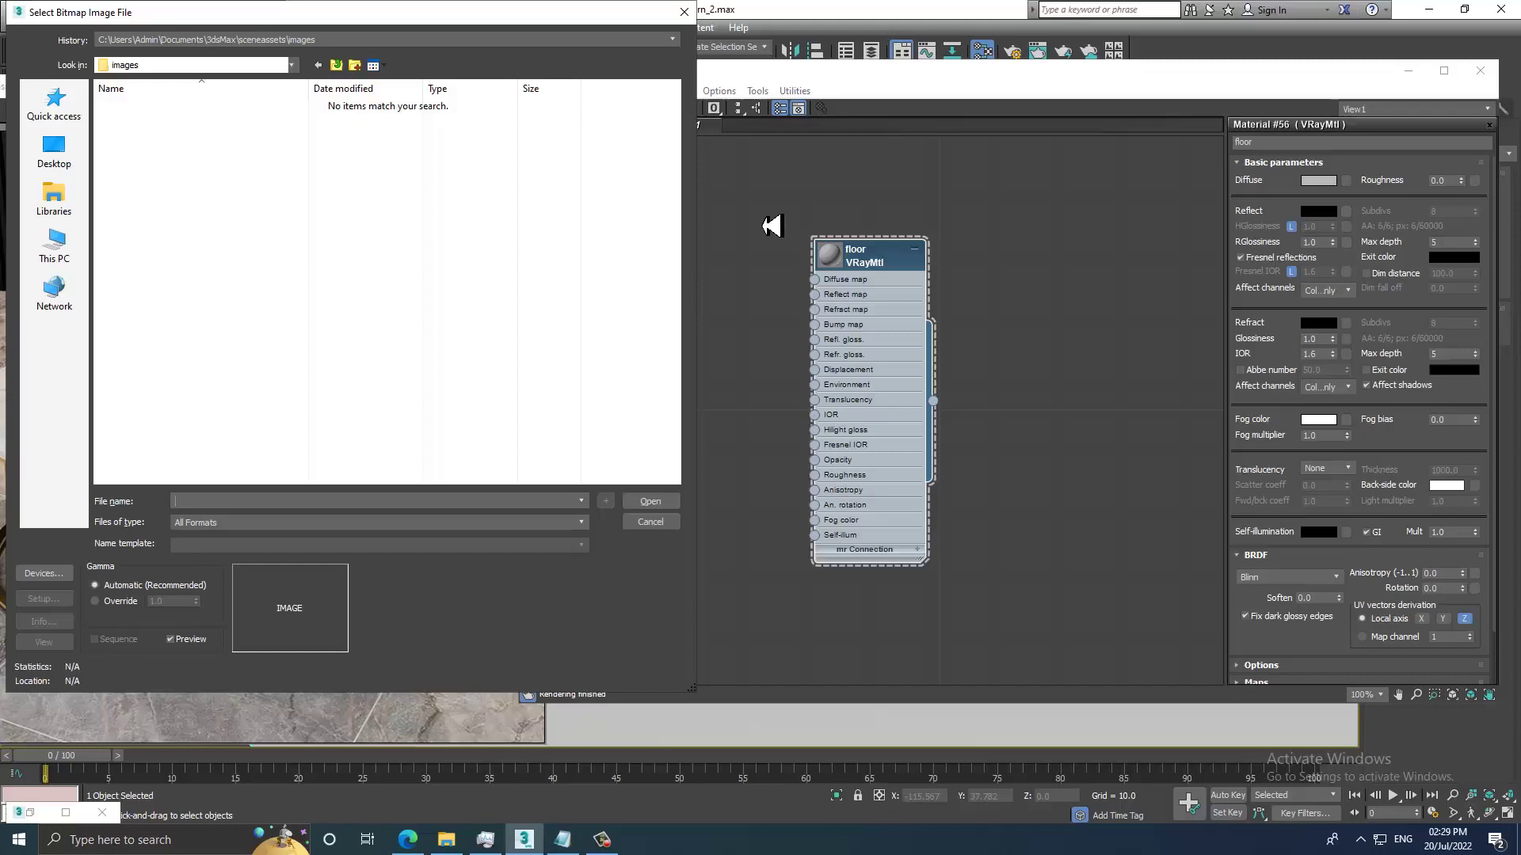
{"action": "left_click", "coordinate": [54, 150]}
{"action": "double_click", "coordinate": [331, 274]}
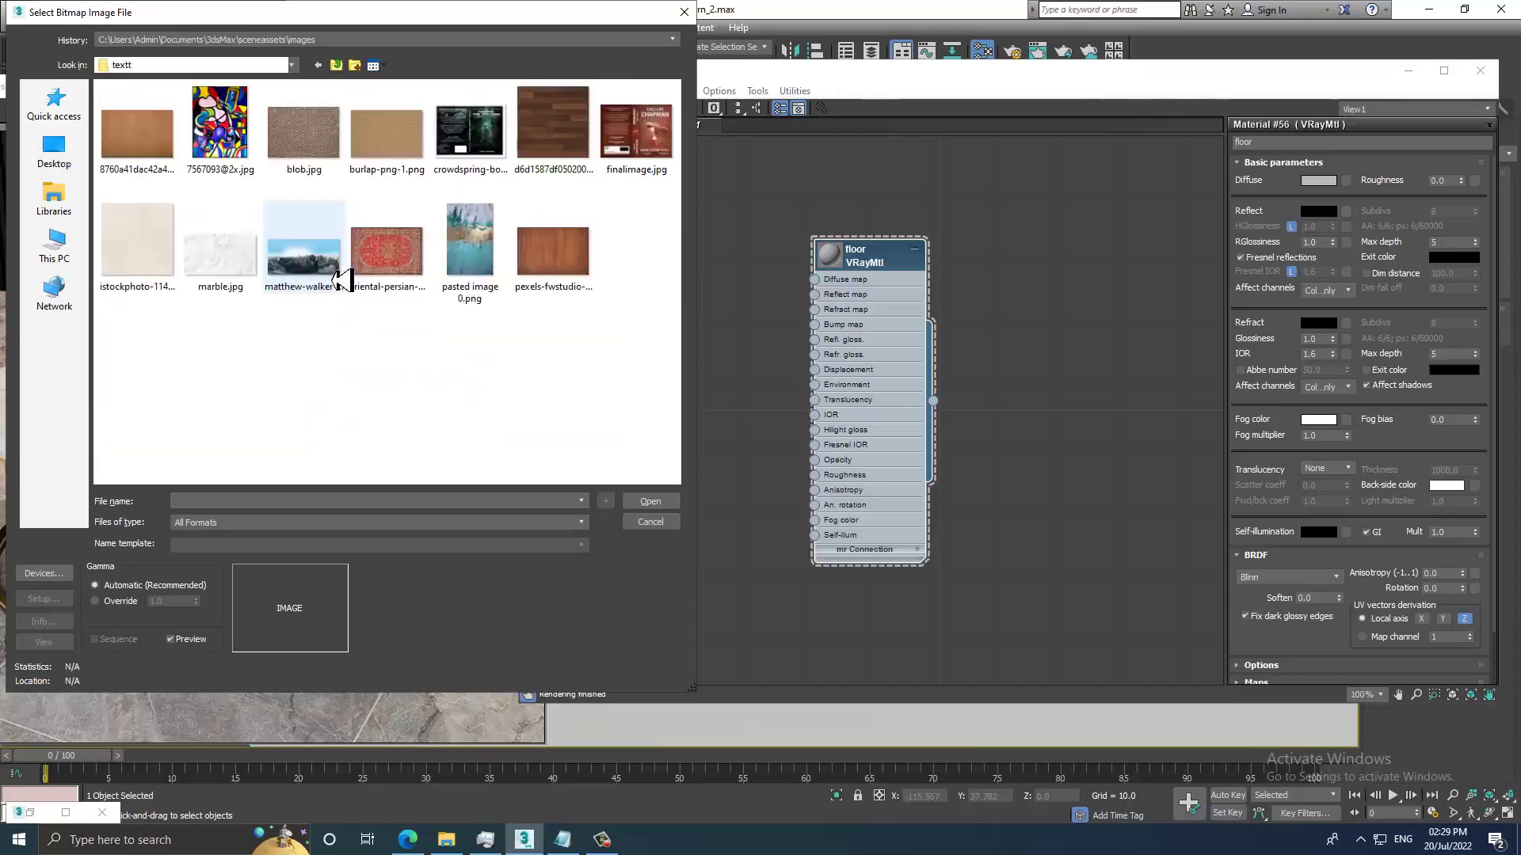
{"action": "double_click", "coordinate": [553, 123]}
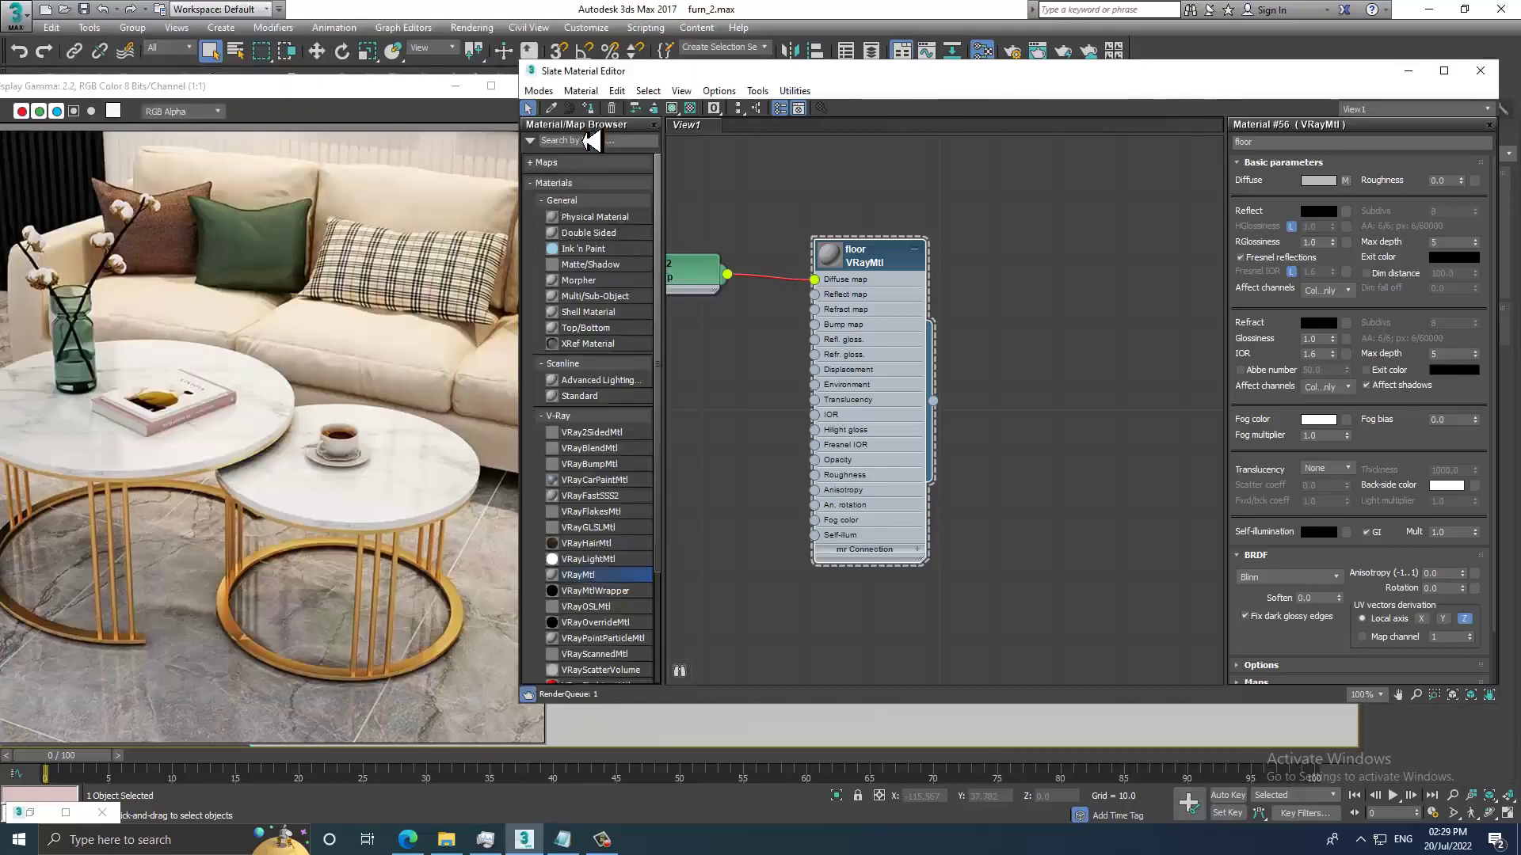
{"action": "left_click", "coordinate": [672, 108]}
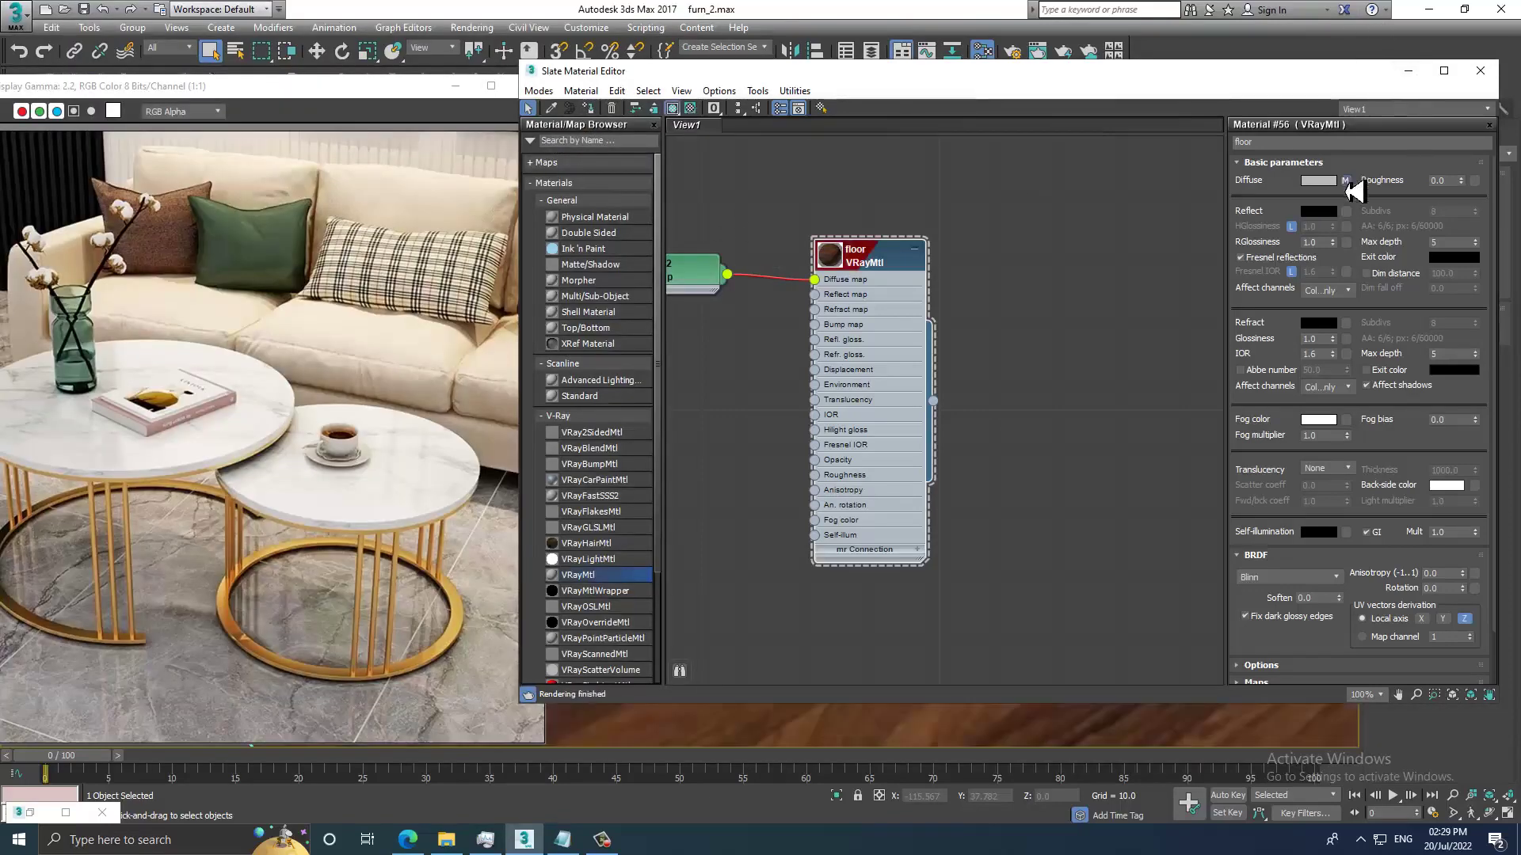
Set the wood bitmap's U and V tiling to 2.0.
{"action": "left_click", "coordinate": [1346, 182]}
{"action": "double_click", "coordinate": [1346, 241]}
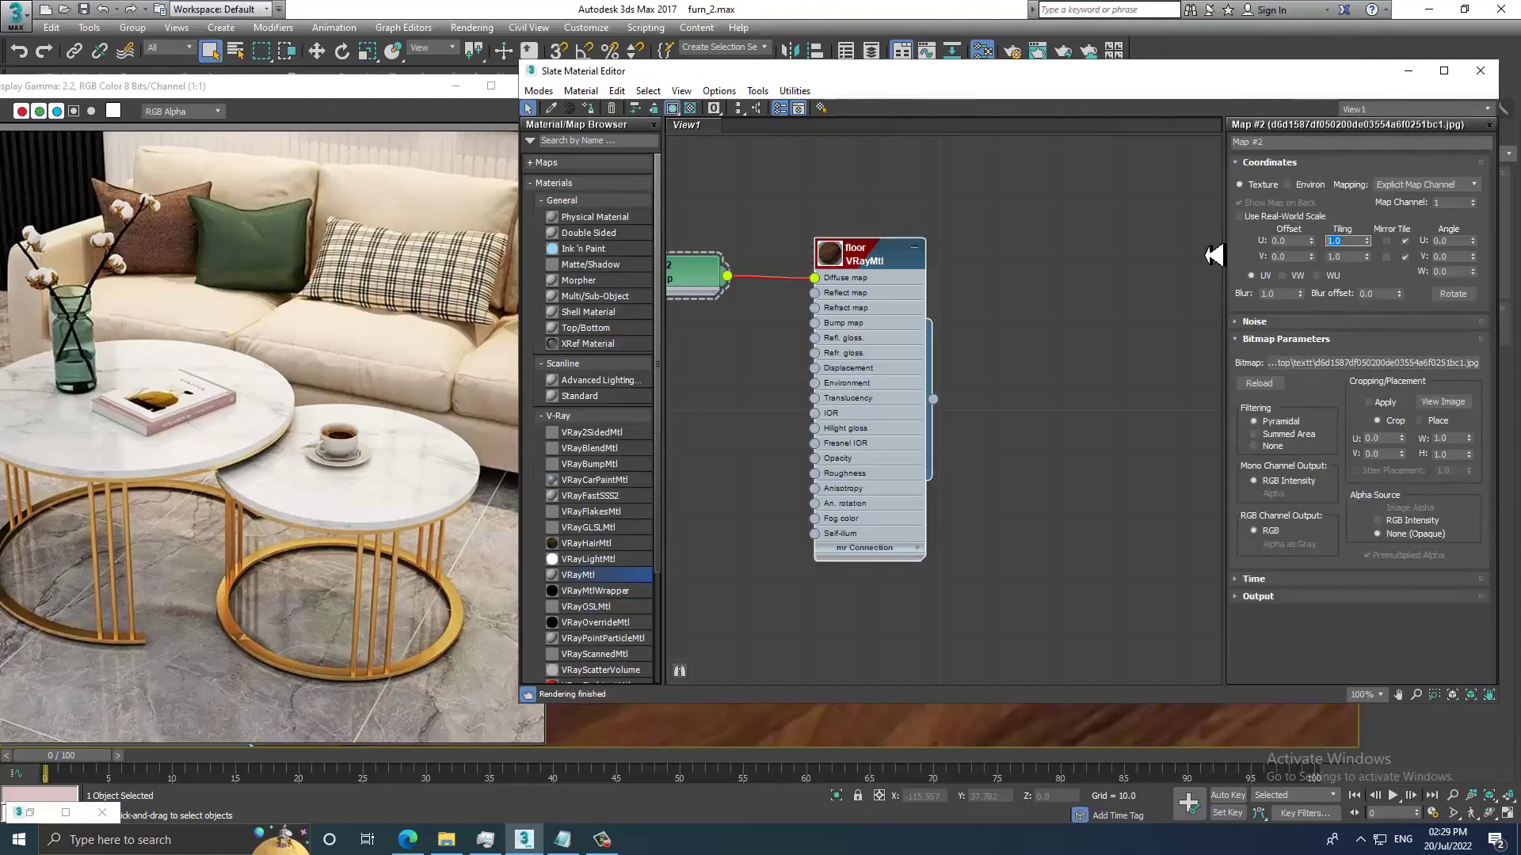
{"action": "type", "text": "2"}
{"action": "key", "text": "Tab"}
{"action": "type", "text": "2"}
{"action": "type", "text": "2"}
{"action": "key", "text": "Return"}
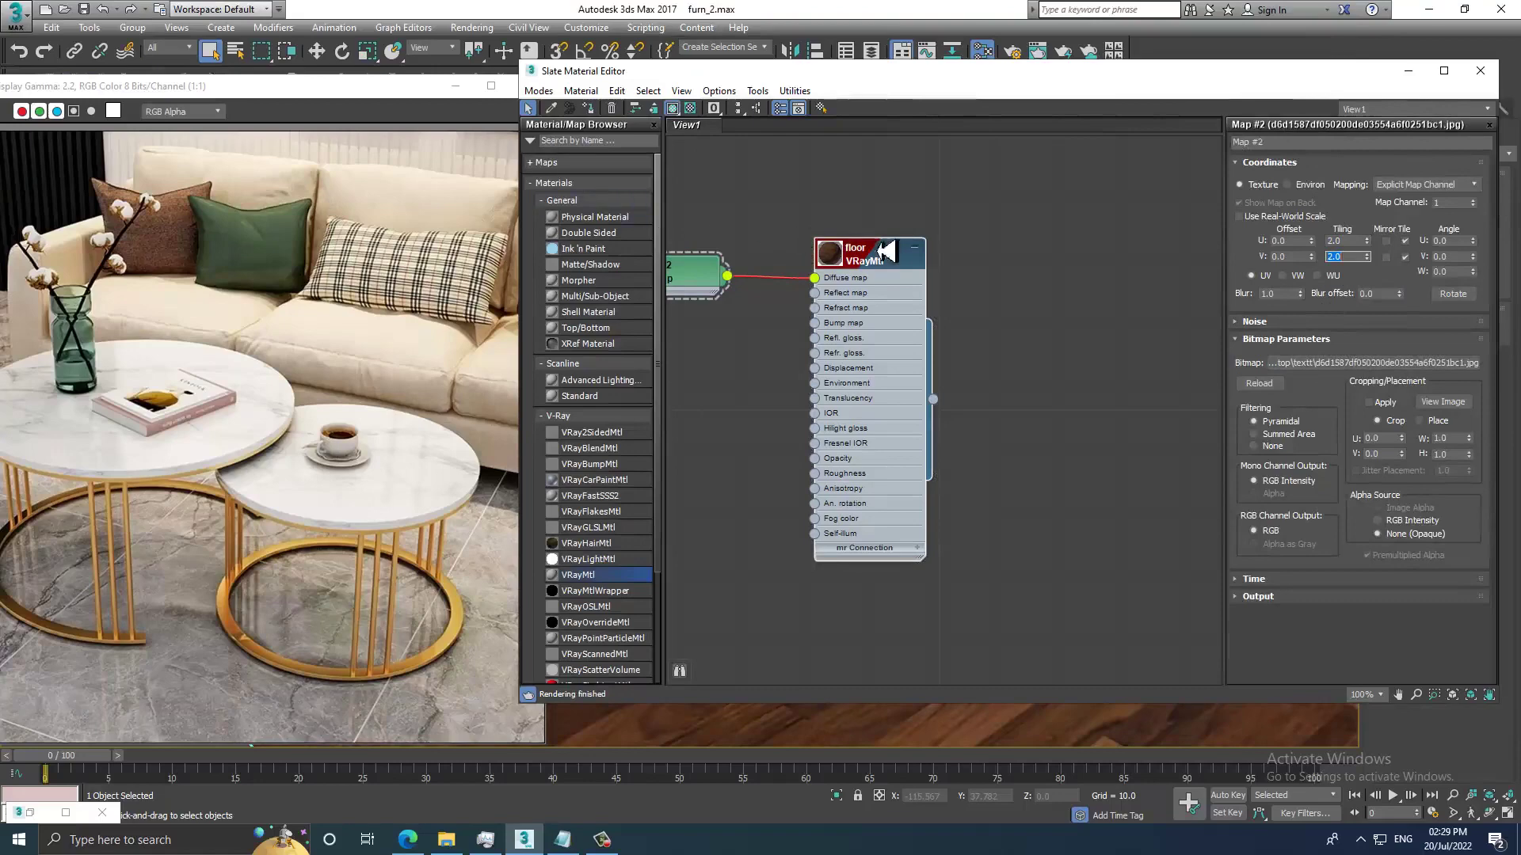
Set the floor material's reflection colour to grey 107 and close the editor.
{"action": "double_click", "coordinate": [884, 252]}
{"action": "left_click", "coordinate": [1319, 211]}
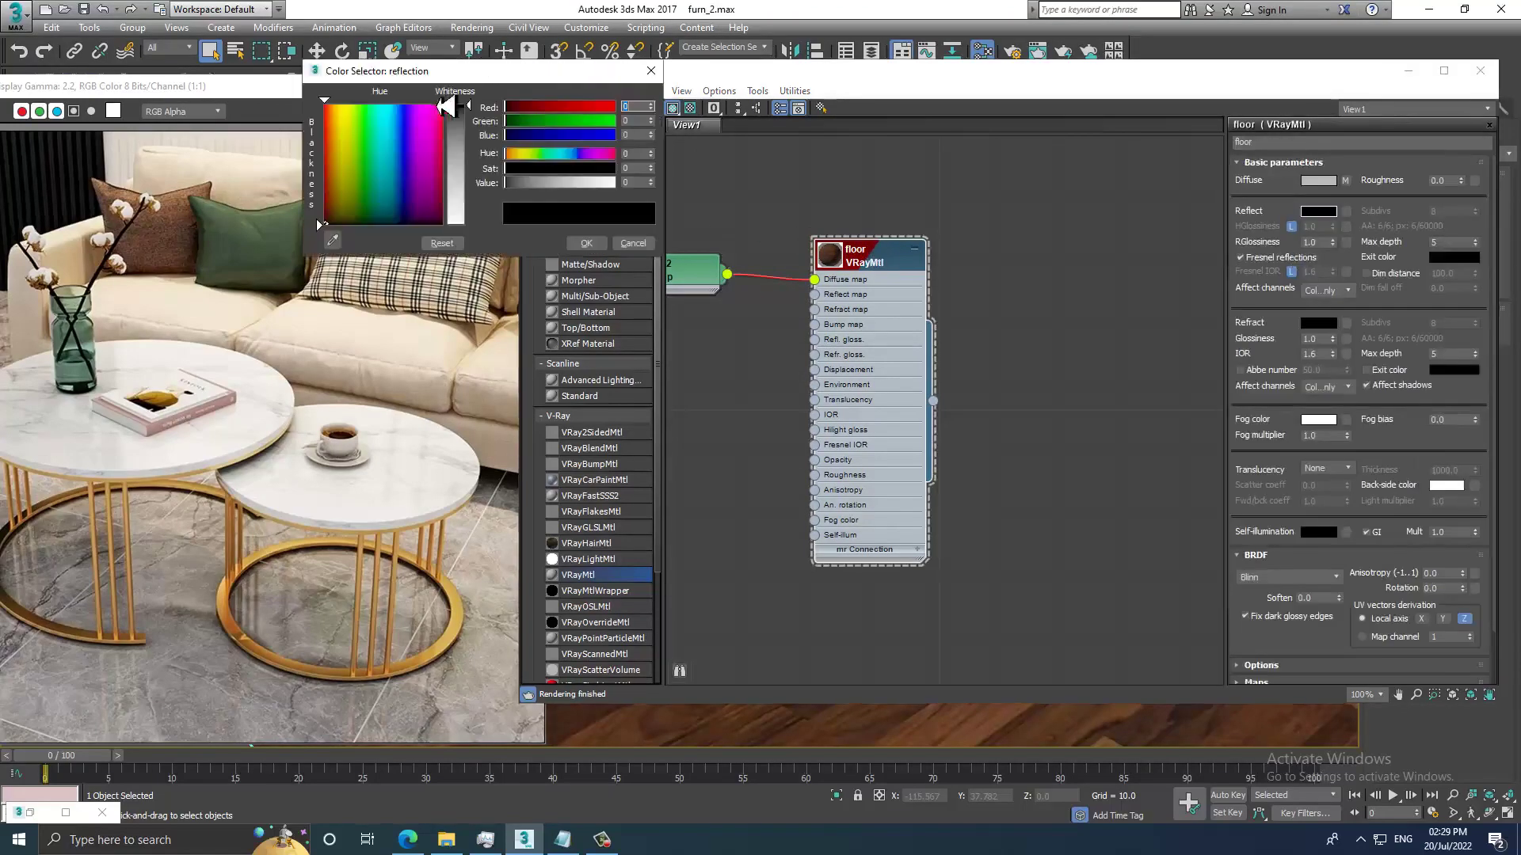
{"action": "left_click_drag", "start_coordinate": [469, 111], "coordinate": [479, 166]}
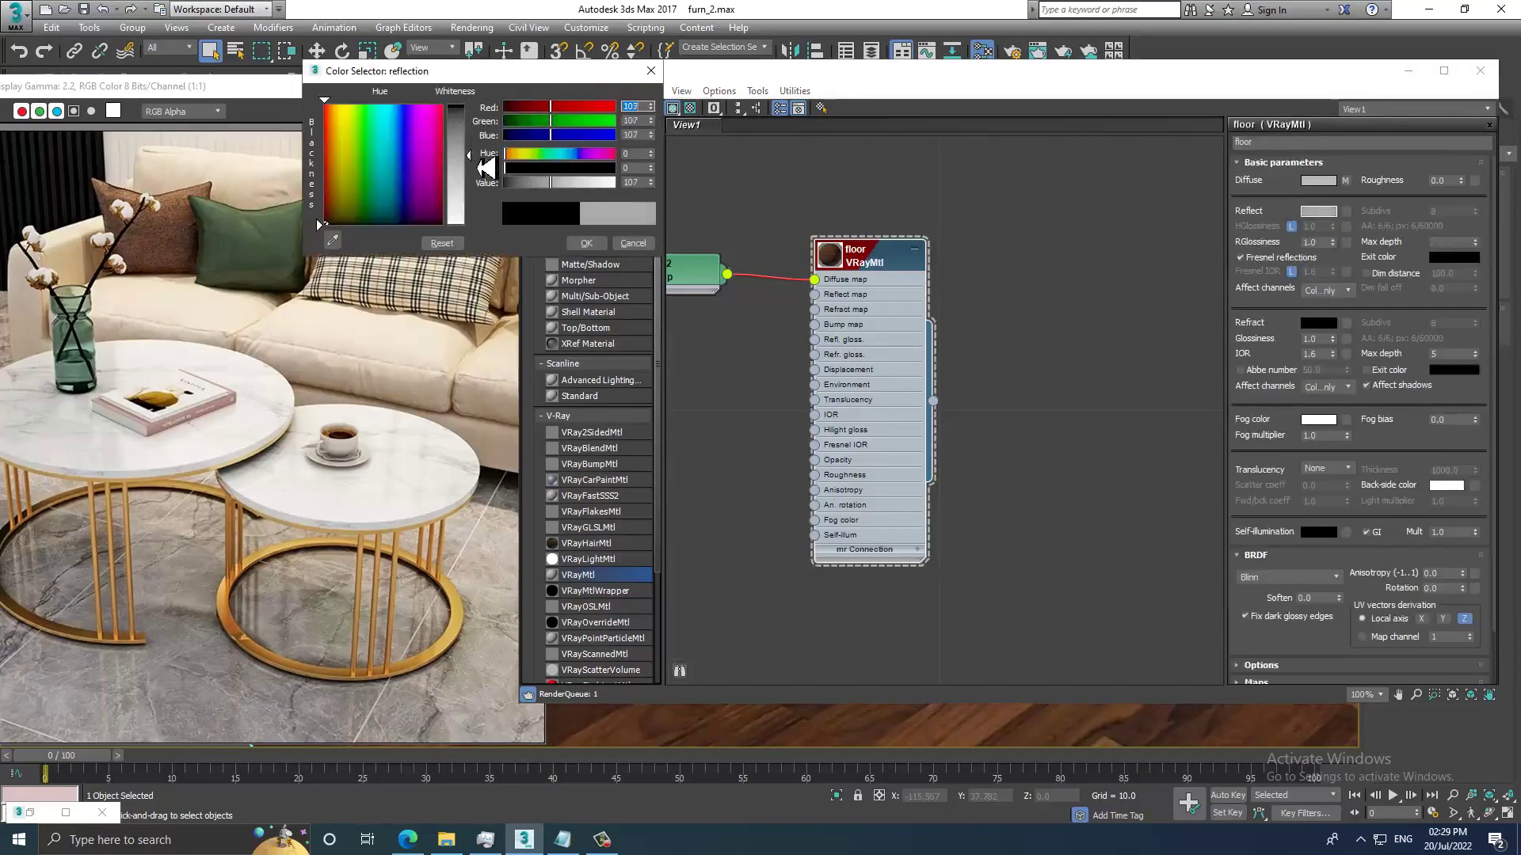
{"action": "left_click", "coordinate": [586, 244]}
{"action": "left_click", "coordinate": [1409, 73]}
Reselect the floor plane and orbit down to floor level beside the tables.
{"action": "scroll", "coordinate": [984, 468], "scroll_direction": "down", "scroll_amount": 5}
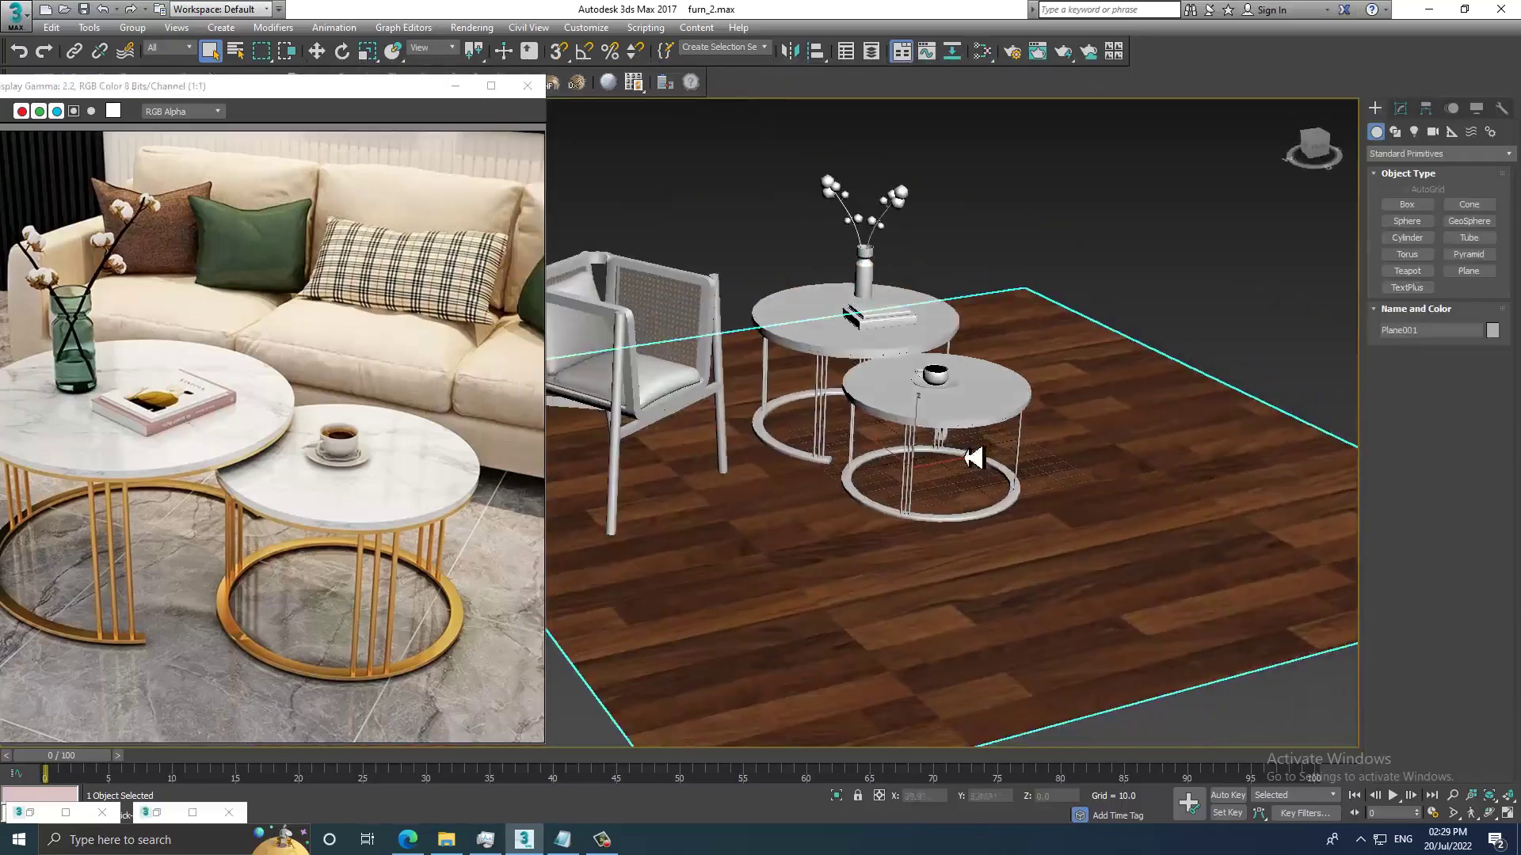
{"action": "left_click", "coordinate": [1043, 333]}
{"action": "scroll", "coordinate": [917, 400], "scroll_direction": "up", "scroll_amount": 5}
{"action": "scroll", "coordinate": [1006, 403], "scroll_direction": "up", "scroll_amount": 2}
{"action": "scroll", "coordinate": [1006, 404], "scroll_direction": "up", "scroll_amount": 2}
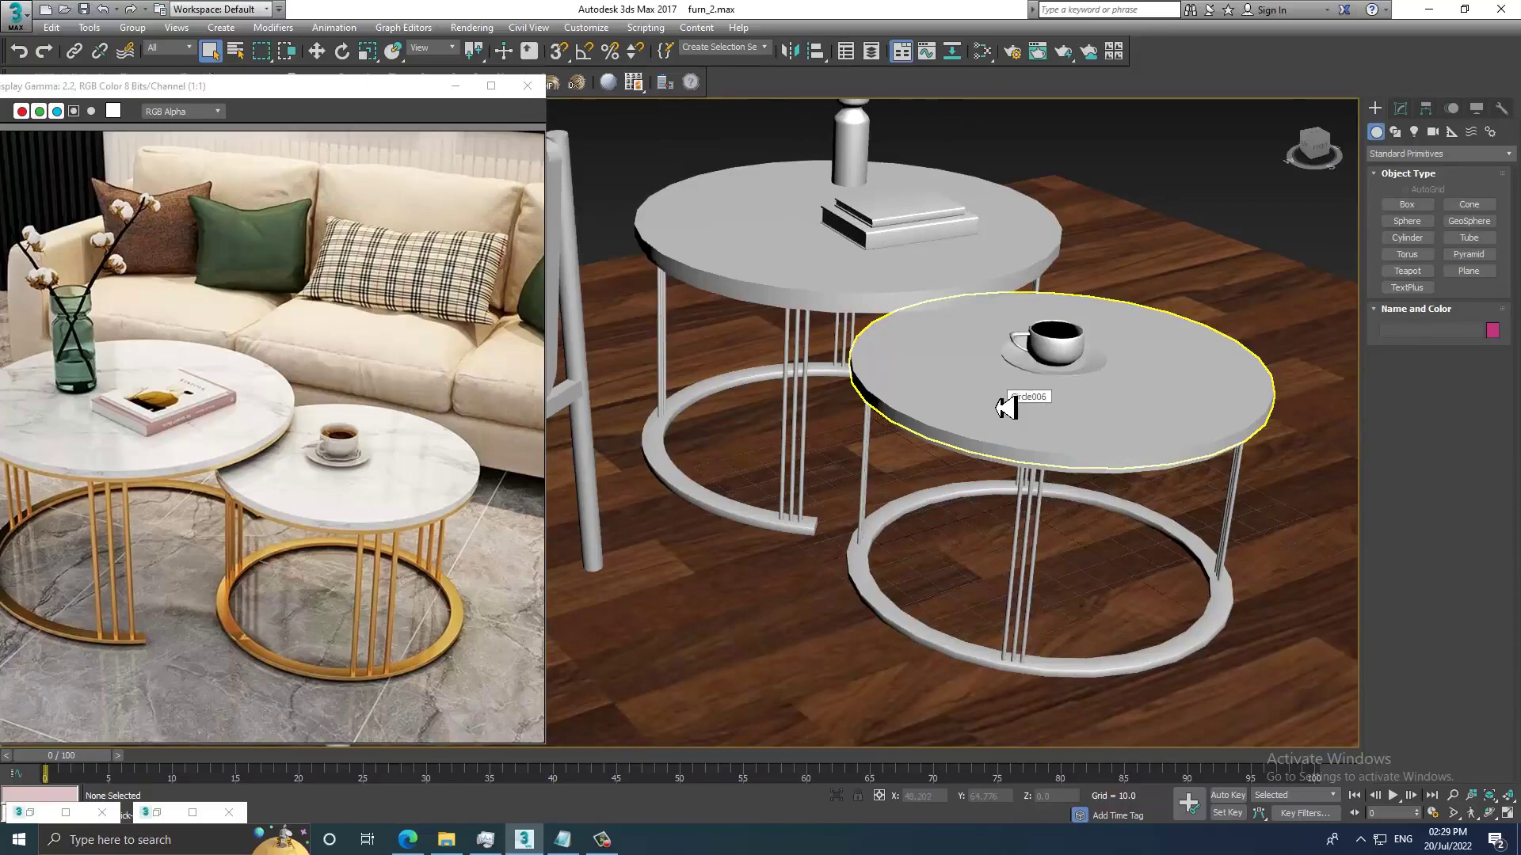
{"action": "scroll", "coordinate": [1006, 408], "scroll_direction": "up", "scroll_amount": 3}
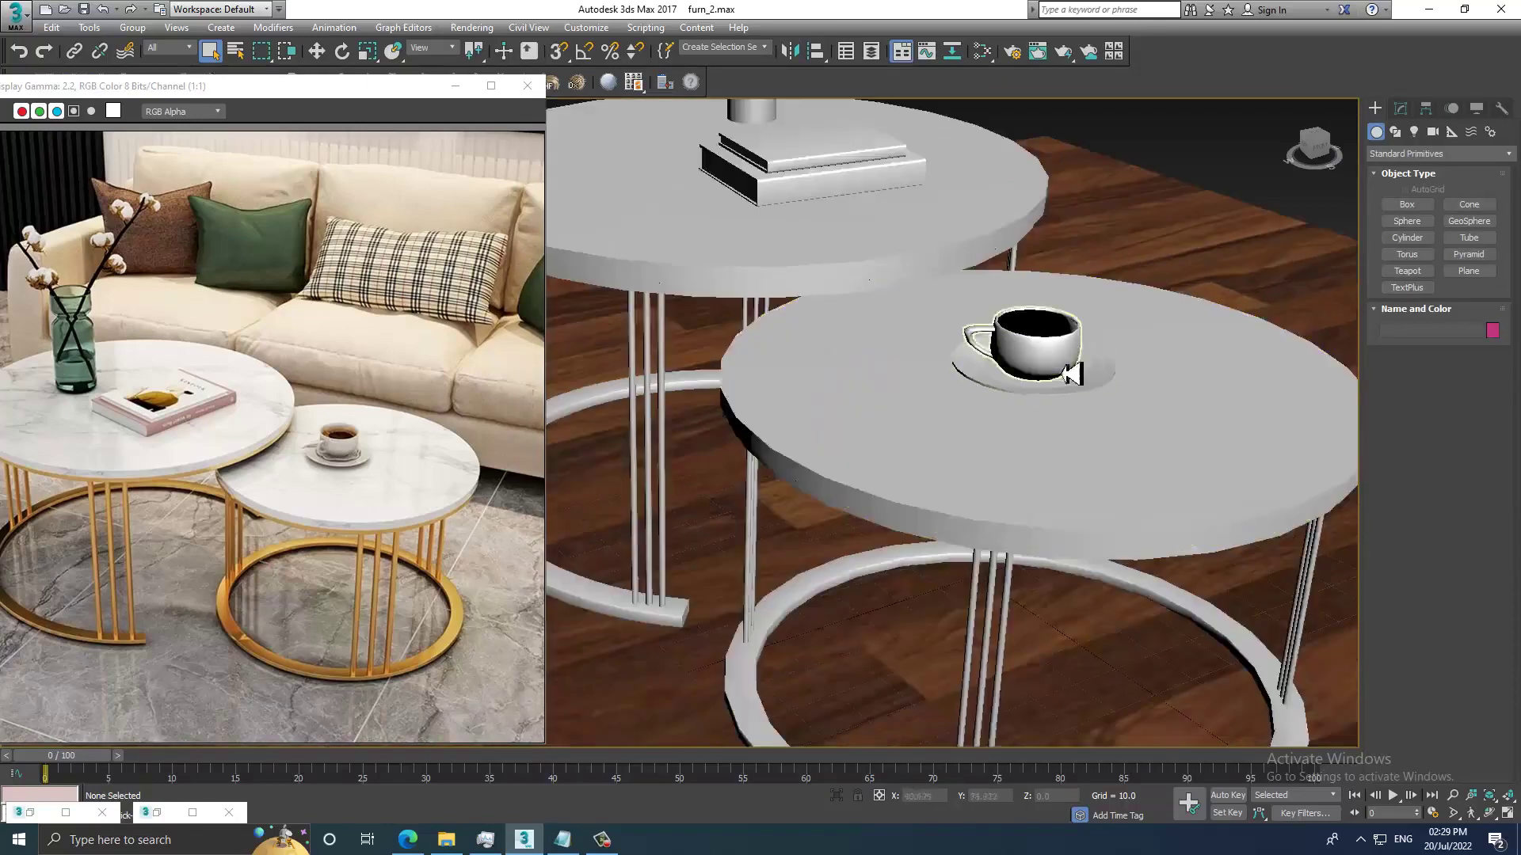
{"action": "scroll", "coordinate": [950, 427], "scroll_direction": "up", "scroll_amount": 2}
{"action": "scroll", "coordinate": [903, 454], "scroll_direction": "up", "scroll_amount": 2}
{"action": "left_click", "coordinate": [821, 501]}
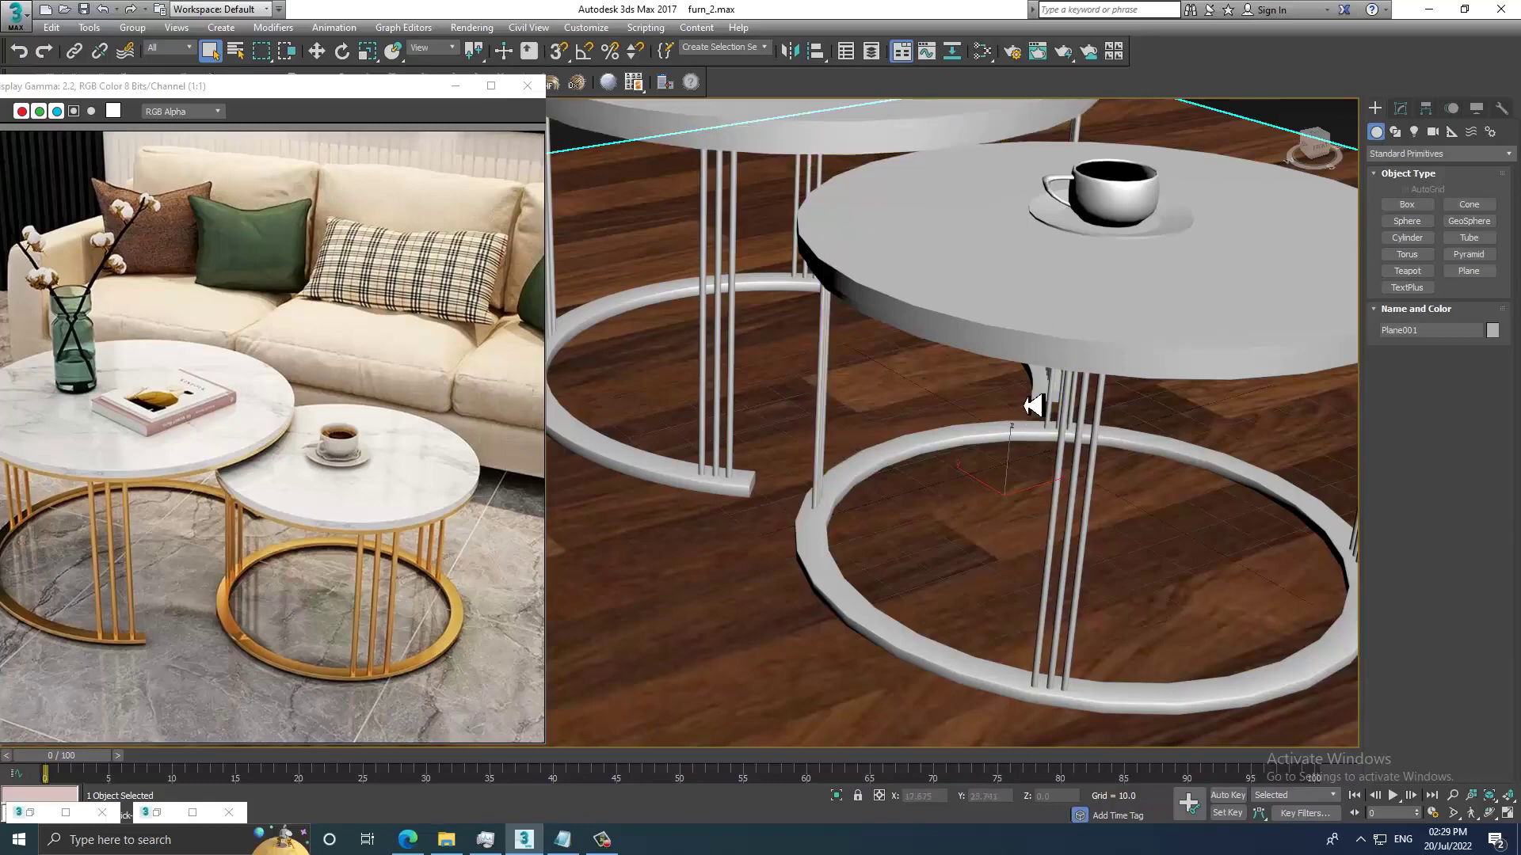
{"action": "scroll", "coordinate": [1033, 406], "scroll_direction": "up", "scroll_amount": 3}
{"action": "mouse_move", "coordinate": [1033, 405]}
{"action": "middle_mouse_down", "text": "alt"}
{"action": "mouse_move", "coordinate": [944, 362]}
{"action": "mouse_move", "coordinate": [1013, 360]}
{"action": "mouse_move", "coordinate": [996, 365]}
{"action": "middle_mouse_up", "text": "alt"}
{"action": "scroll", "coordinate": [951, 357], "scroll_direction": "down", "scroll_amount": 5}
{"action": "scroll", "coordinate": [942, 342], "scroll_direction": "up", "scroll_amount": 2}
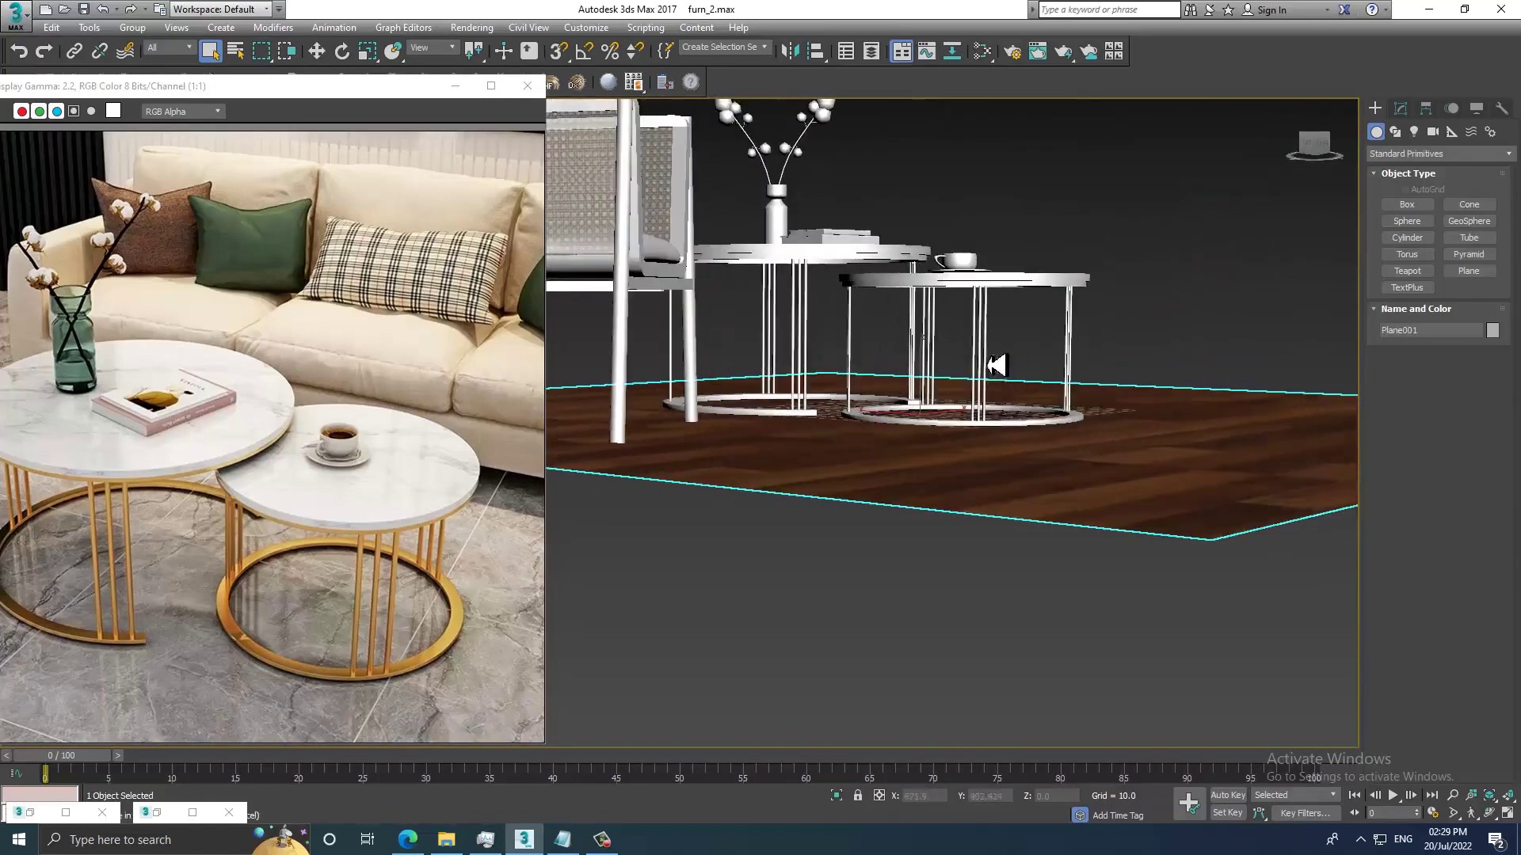
Select the legs and base rings of both tables and lift them away from the tabletops.
{"action": "left_click_drag", "start_coordinate": [1144, 351], "coordinate": [651, 479]}
{"action": "left_click", "coordinate": [694, 358], "text": "alt"}
{"action": "middle_click_drag", "start_coordinate": [701, 358], "coordinate": [1088, 386], "text": "alt"}
{"action": "scroll", "coordinate": [1195, 384], "scroll_direction": "up", "scroll_amount": 1}
{"action": "scroll", "coordinate": [1171, 397], "scroll_direction": "up", "scroll_amount": 3}
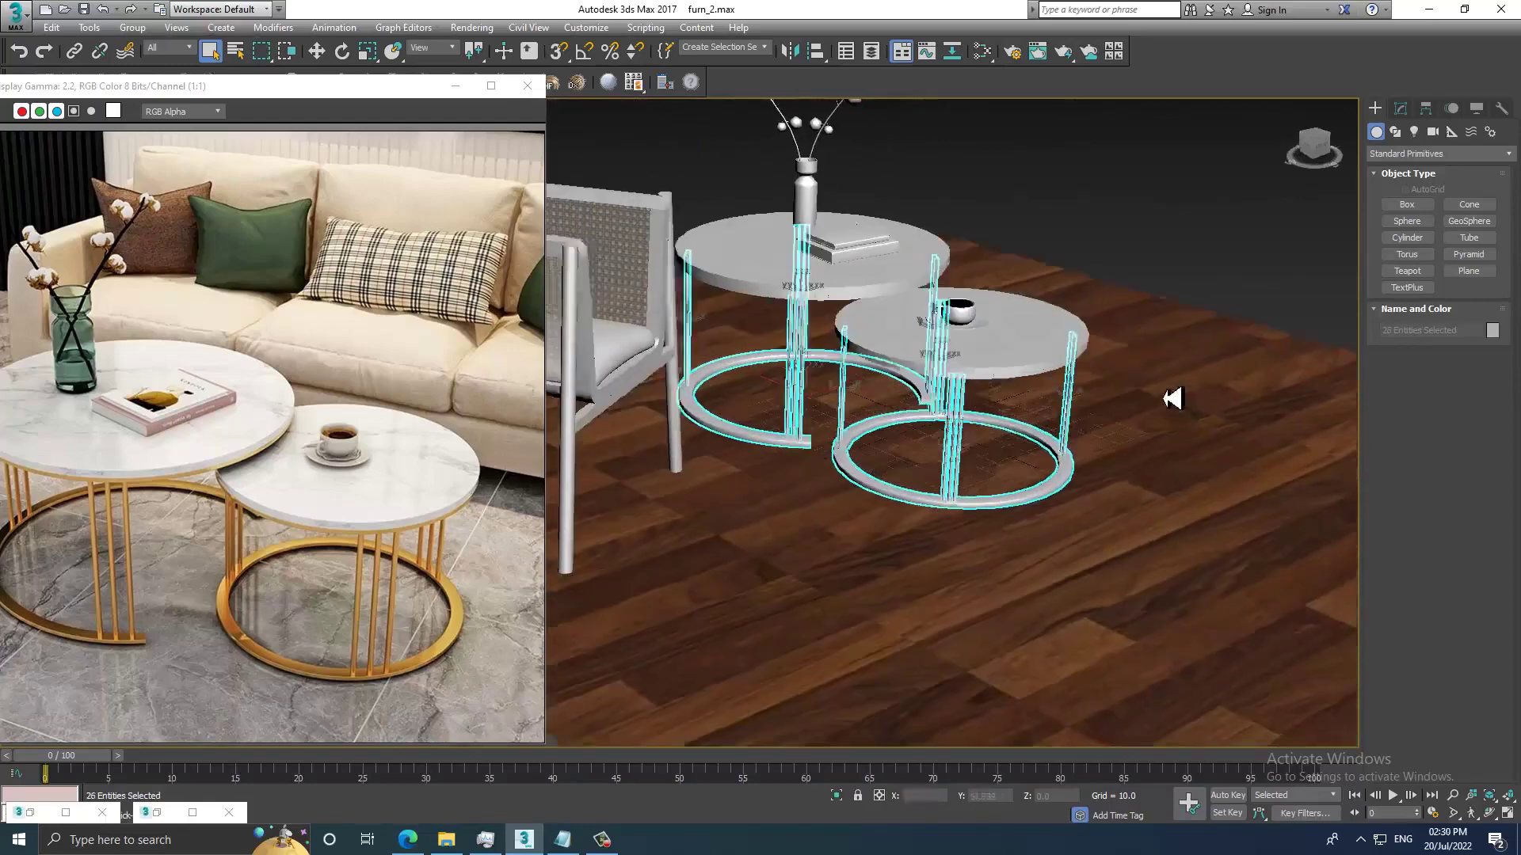
{"action": "key", "text": "w"}
{"action": "left_click", "coordinate": [861, 383], "text": "alt"}
{"action": "left_click_drag", "start_coordinate": [875, 342], "coordinate": [1246, 231]}
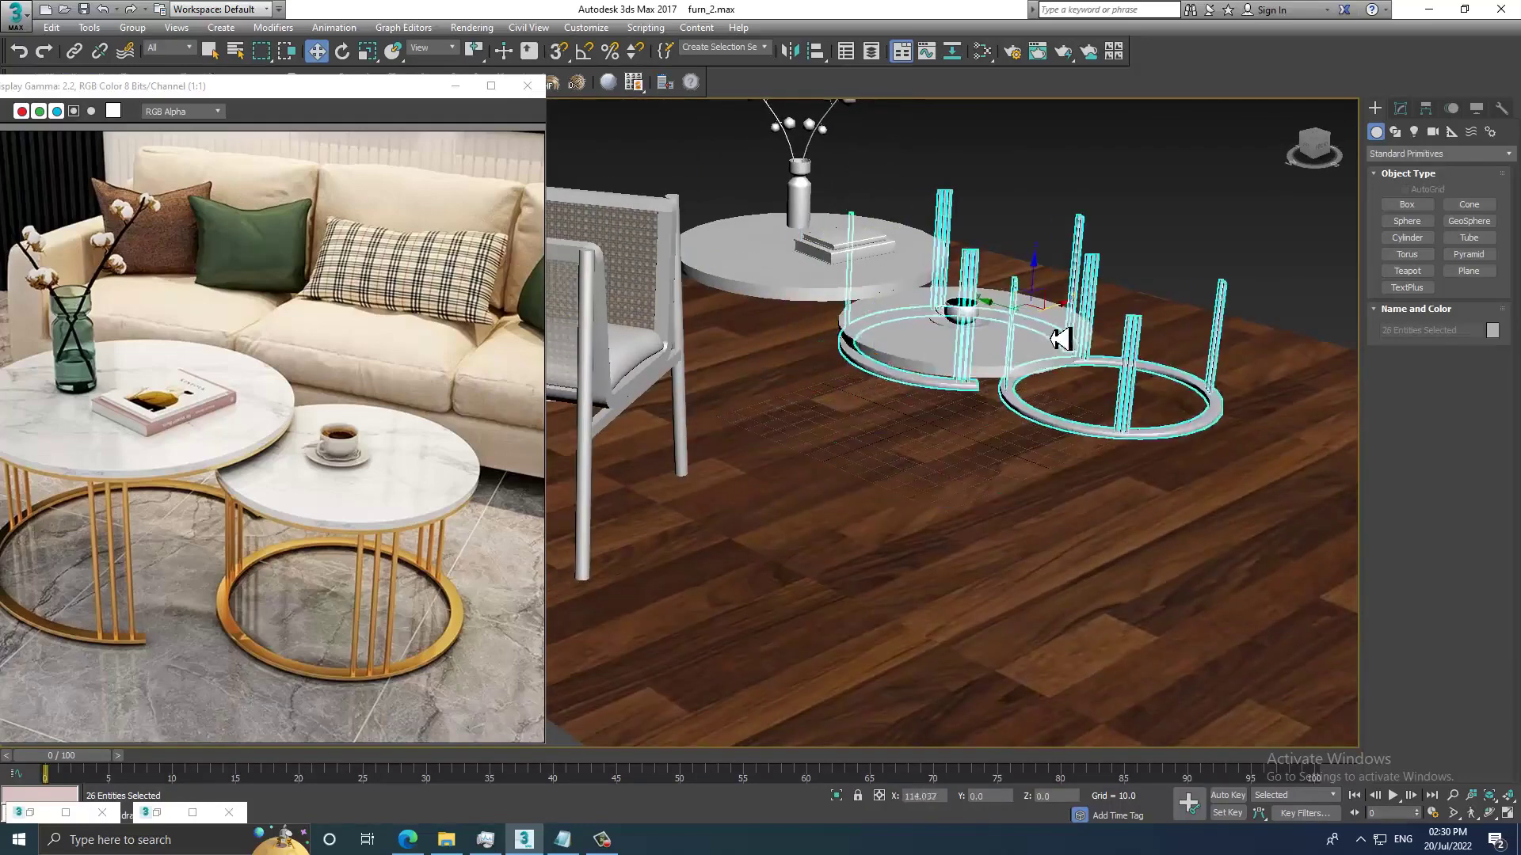
Reopen the Slate Material Editor showing the floor VRayMtl.
{"action": "scroll", "coordinate": [1088, 330], "scroll_direction": "down", "scroll_amount": 10}
{"action": "scroll", "coordinate": [1081, 333], "scroll_direction": "up", "scroll_amount": 6}
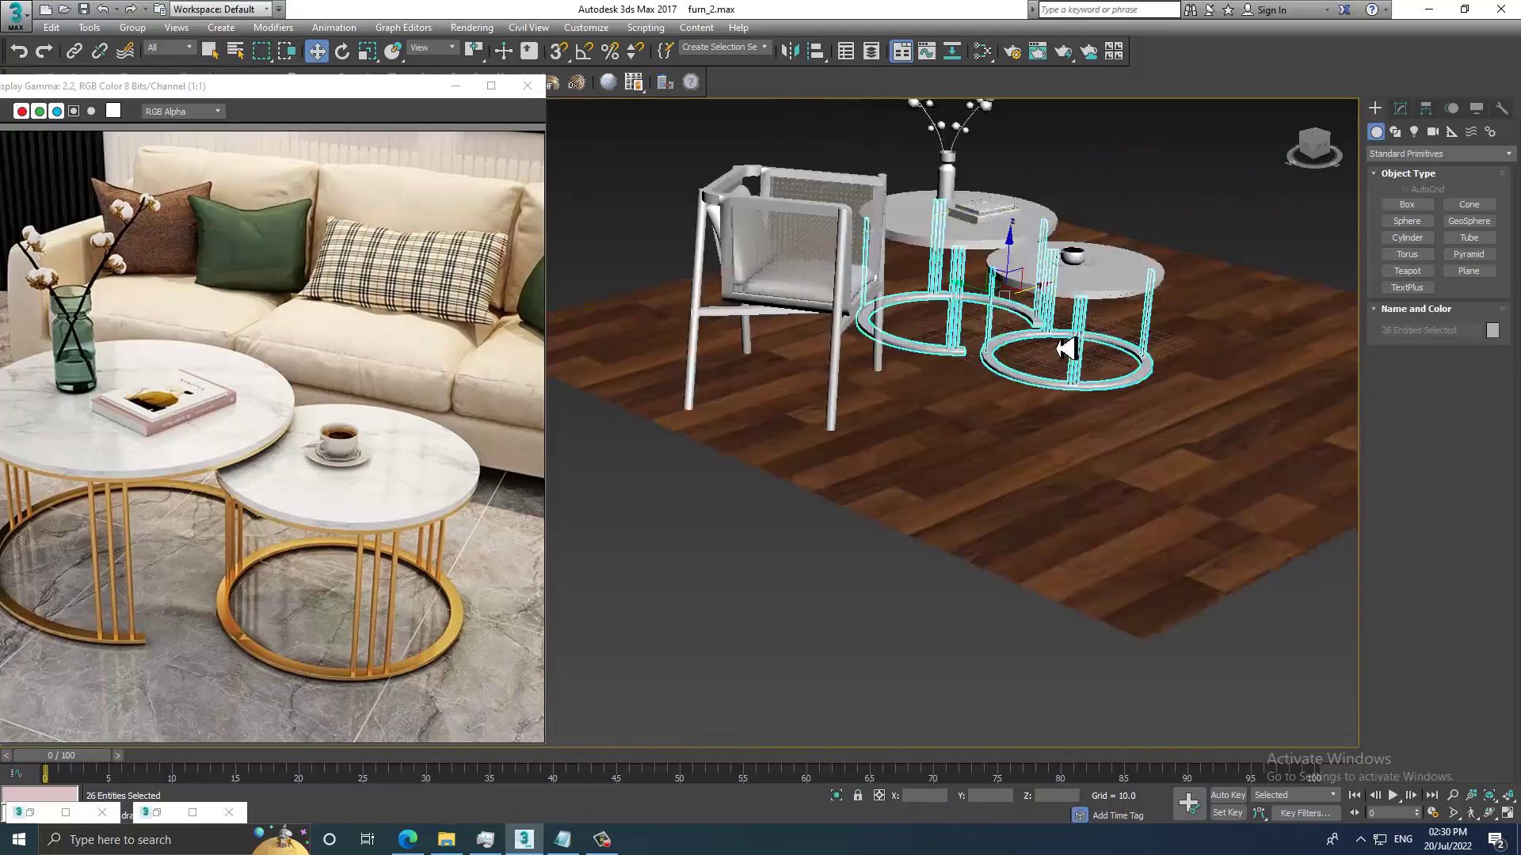
{"action": "scroll", "coordinate": [1061, 349], "scroll_direction": "up", "scroll_amount": 1}
{"action": "scroll", "coordinate": [1040, 380], "scroll_direction": "up", "scroll_amount": 4}
{"action": "key", "text": "m"}
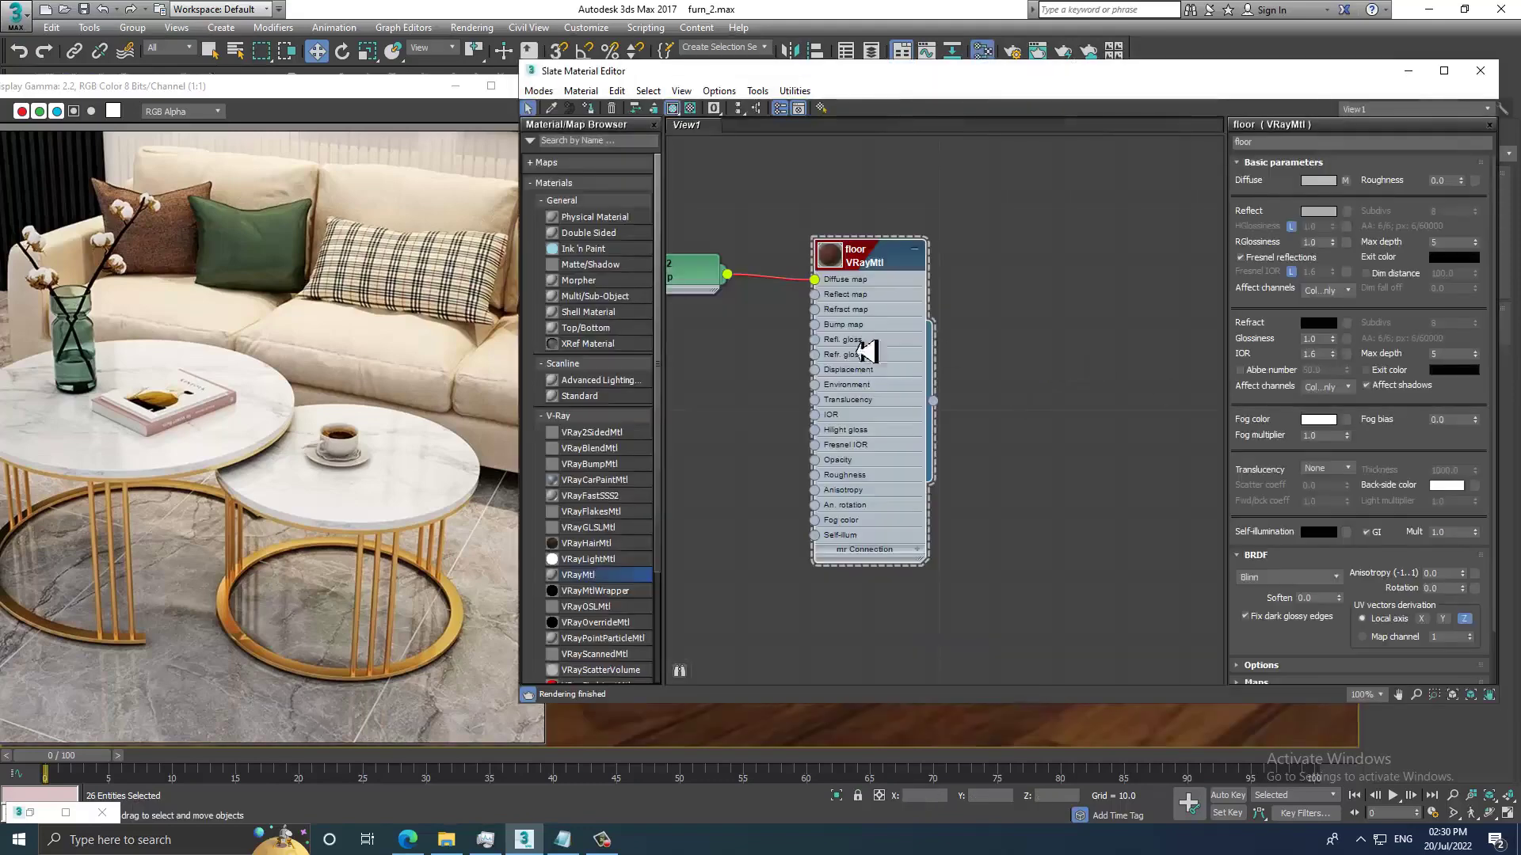
Add a new VRayMtl to View1 and name it 'Copper'.
{"action": "left_click_drag", "start_coordinate": [577, 585], "coordinate": [1086, 288]}
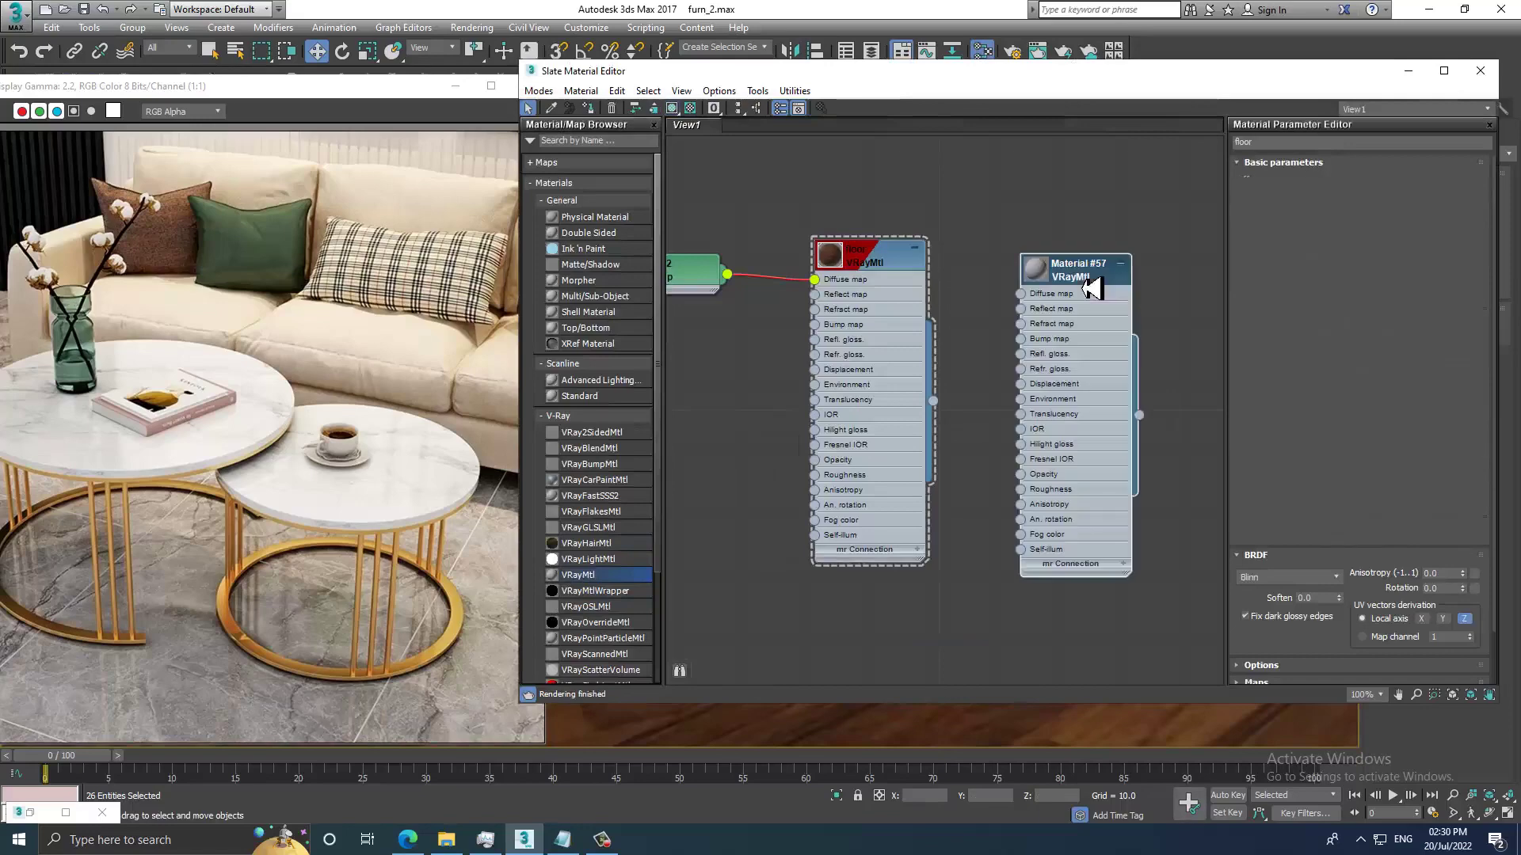
{"action": "scroll", "coordinate": [1103, 299], "scroll_direction": "up", "scroll_amount": 1}
{"action": "scroll", "coordinate": [1097, 300], "scroll_direction": "up", "scroll_amount": 1}
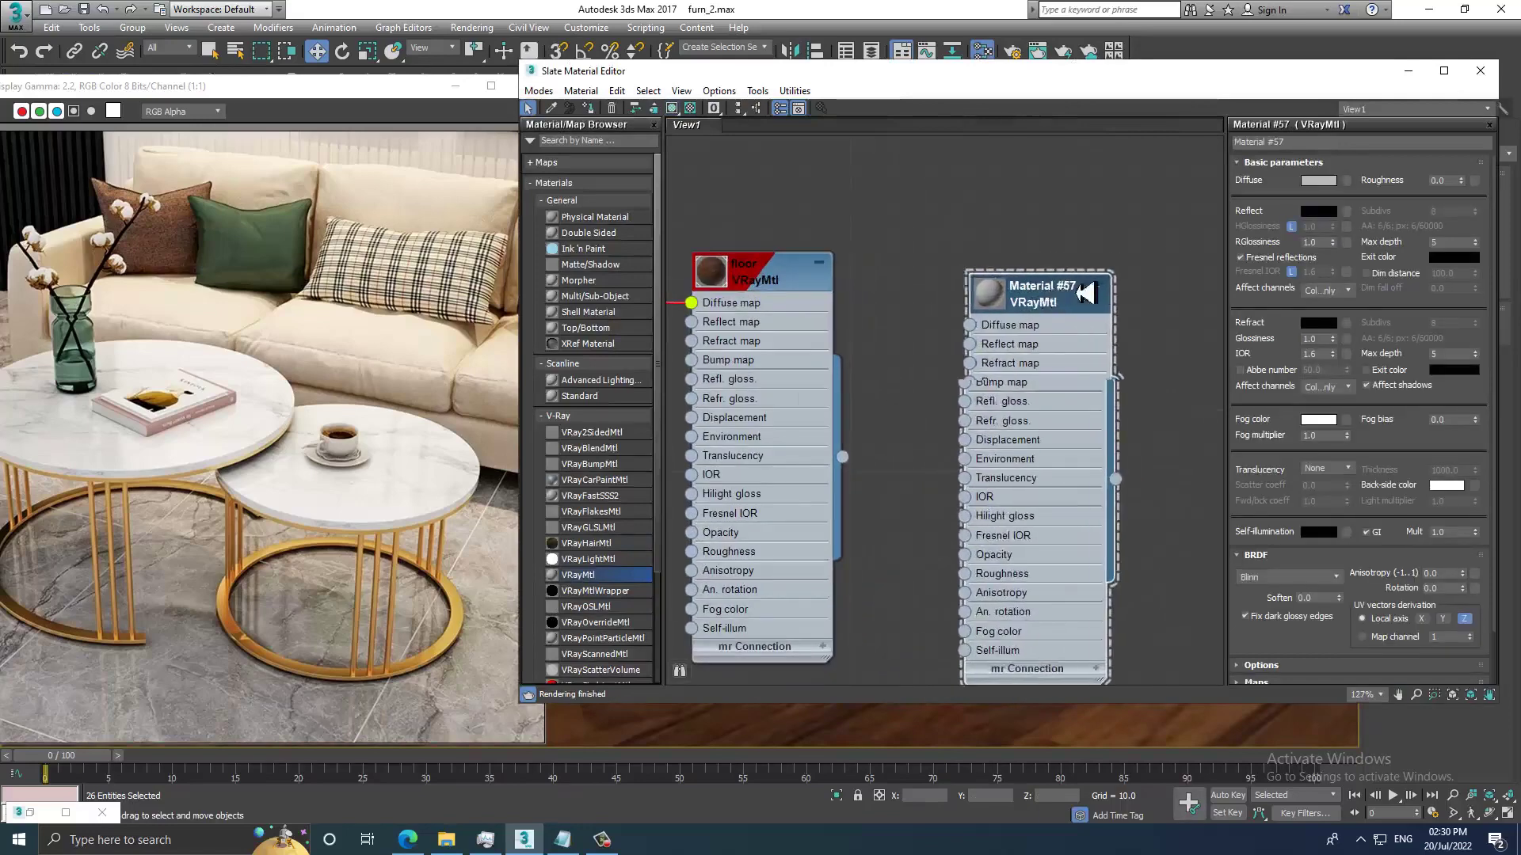
{"action": "scroll", "coordinate": [1077, 303], "scroll_direction": "up", "scroll_amount": 1}
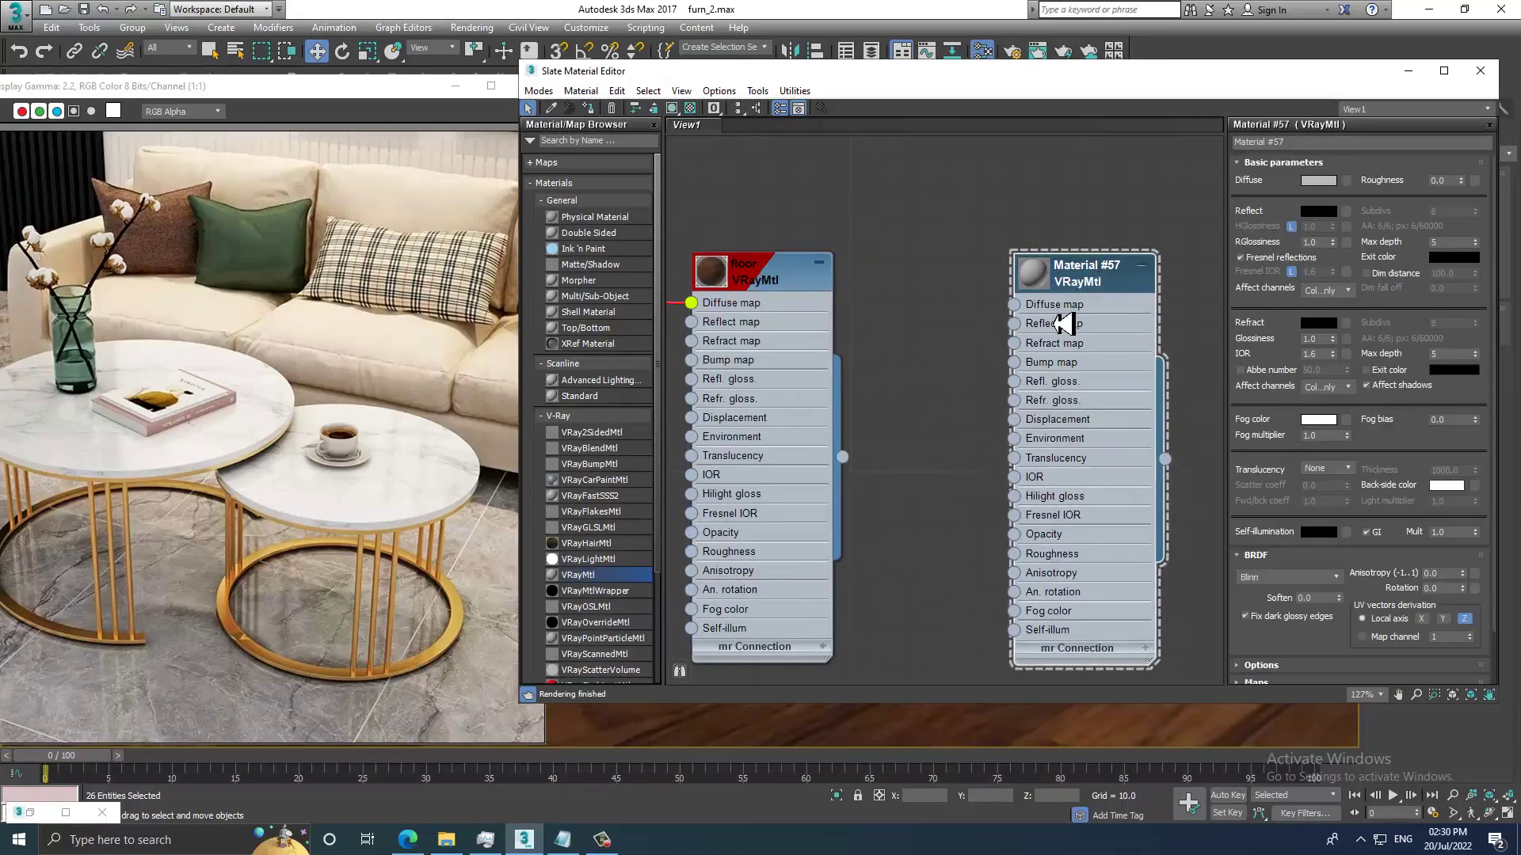
{"action": "left_click", "coordinate": [1386, 142]}
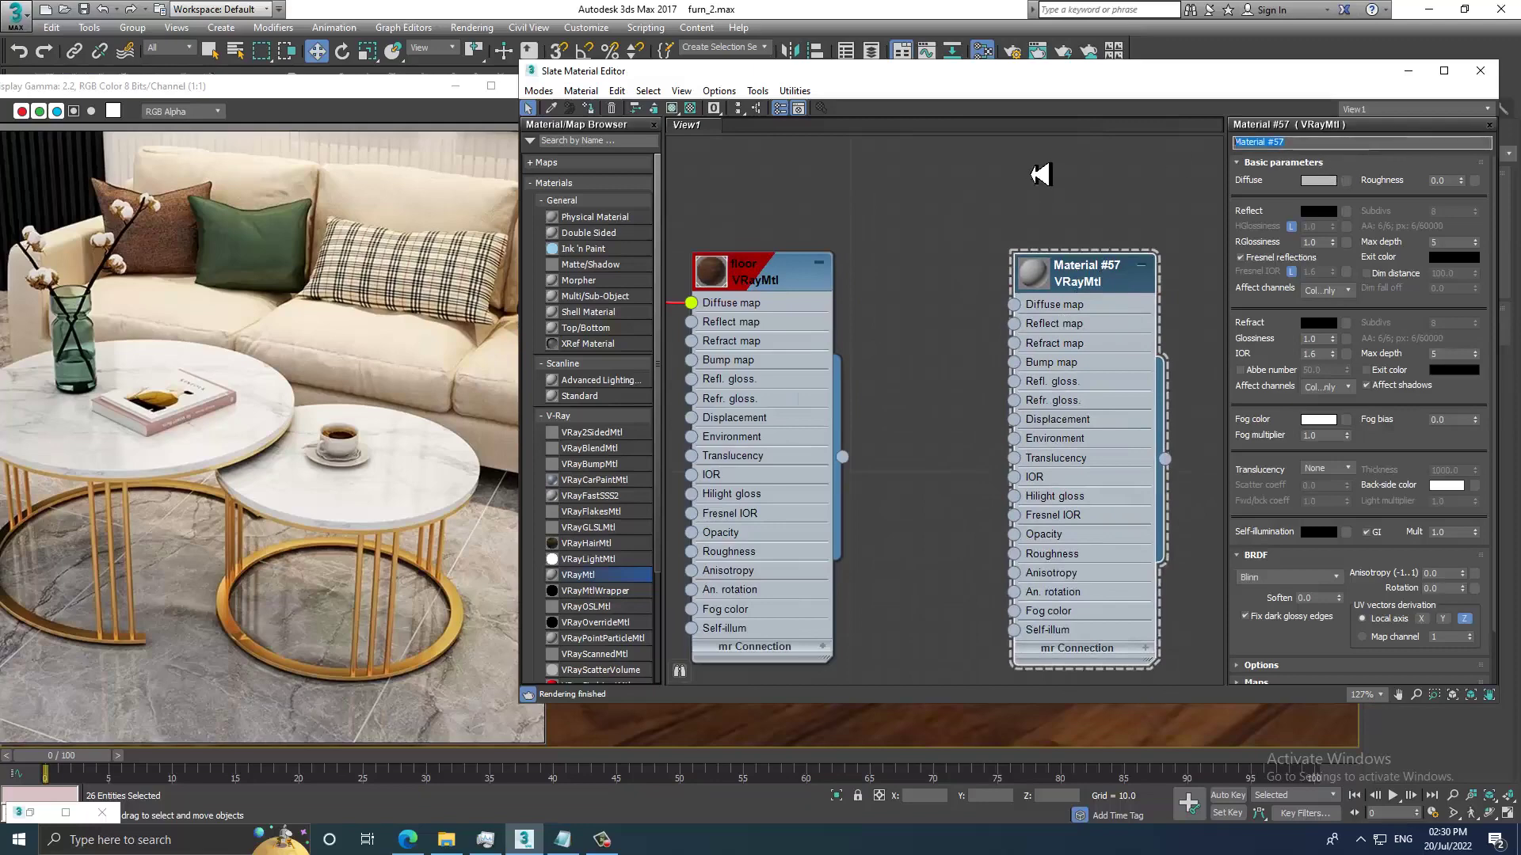
{"action": "type", "text": "Copper"}
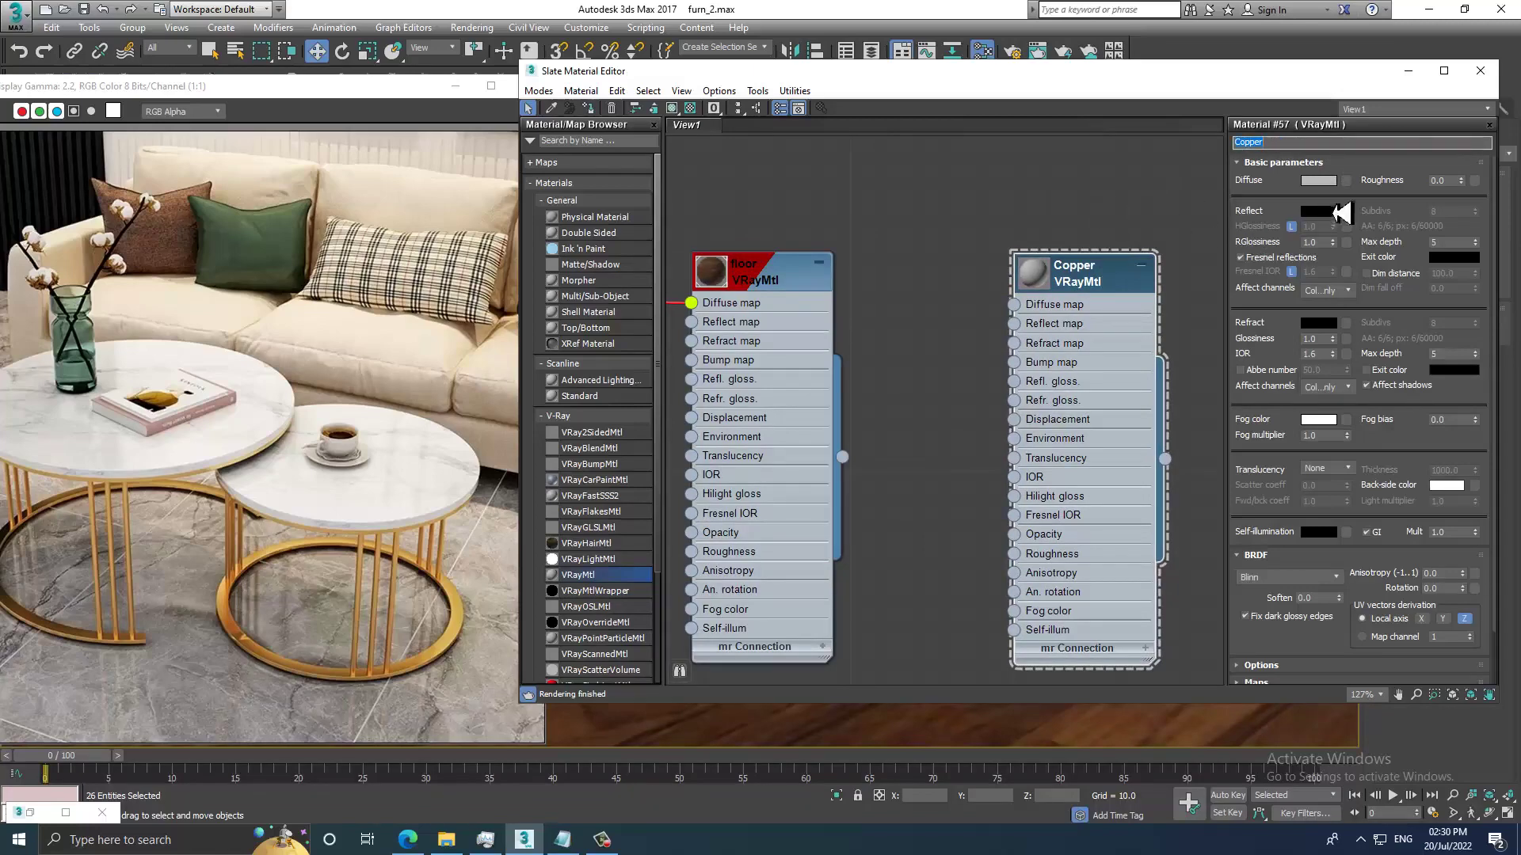
Give Copper a dark brown diffuse colour of RGB 7, 3, 2.
{"action": "left_click", "coordinate": [1321, 182]}
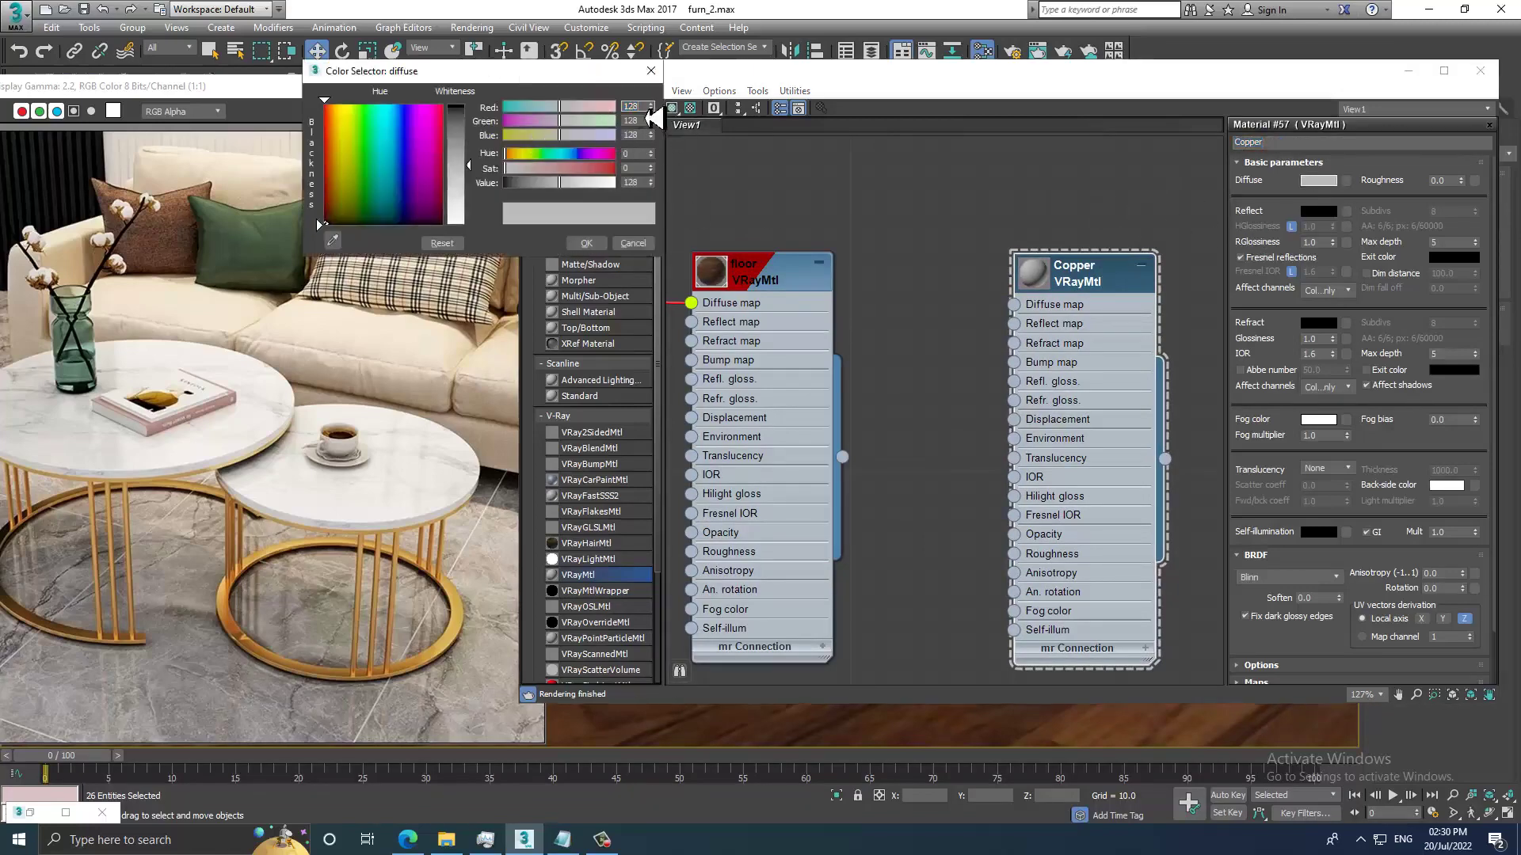
{"action": "type", "text": "17"}
{"action": "key", "text": "Tab"}
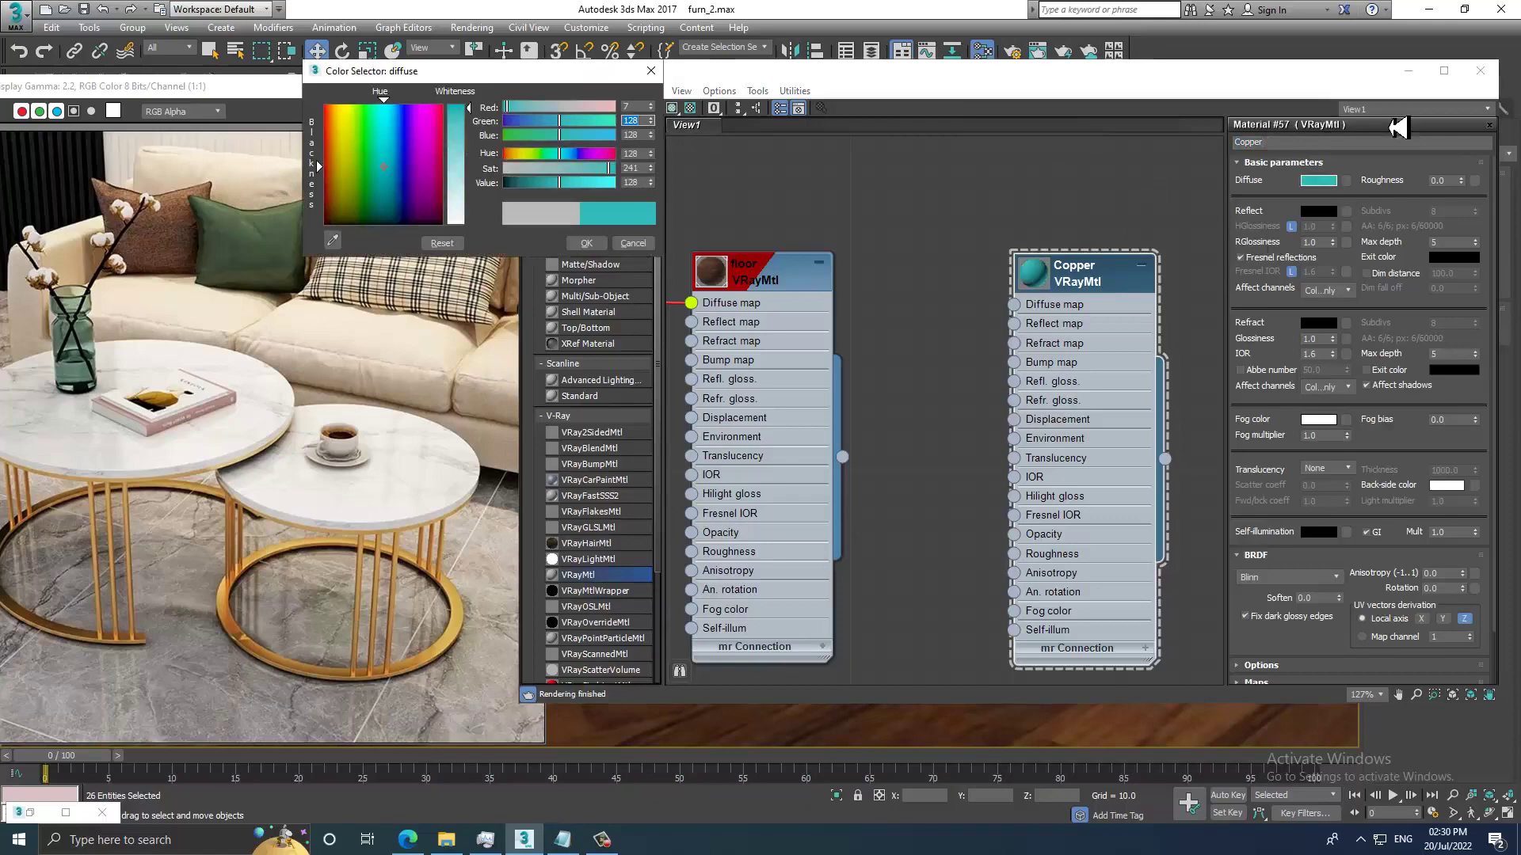
{"action": "type", "text": "3"}
{"action": "key", "text": "Tab"}
{"action": "type", "text": "2"}
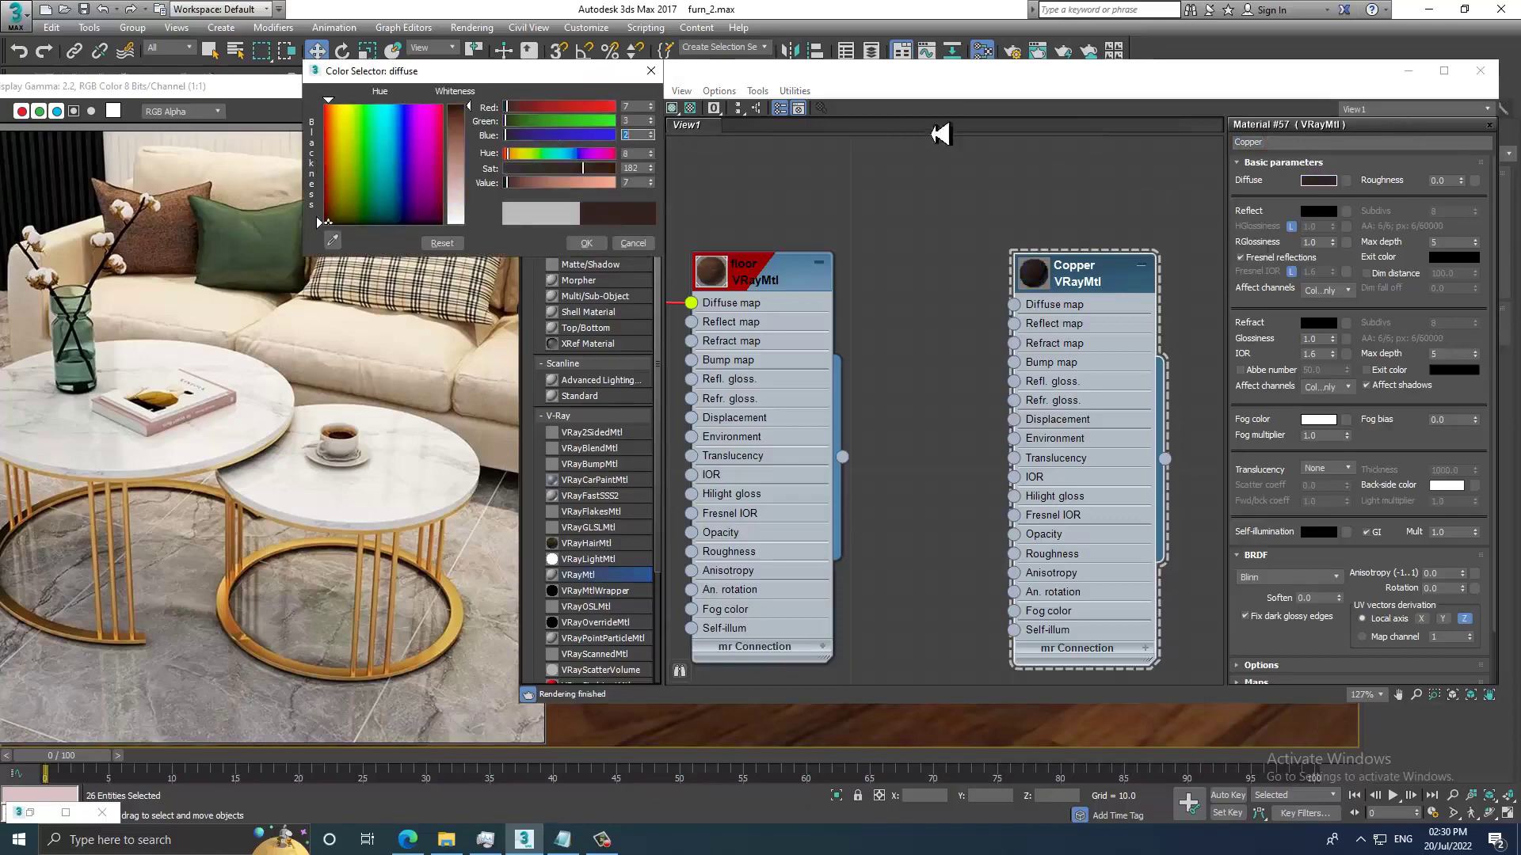
{"action": "left_click", "coordinate": [586, 244]}
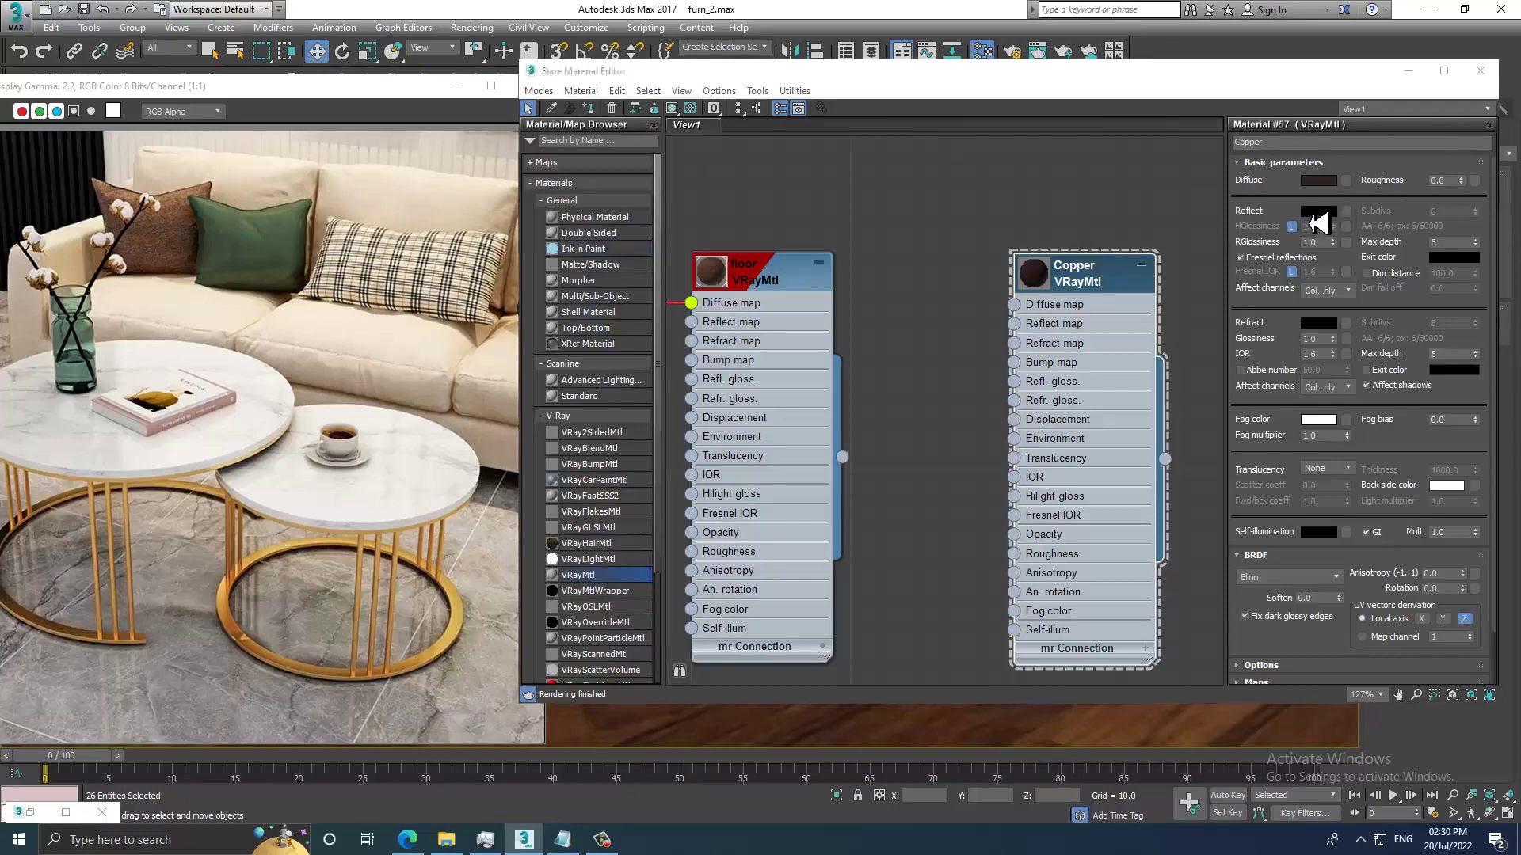
Set Copper's reflection colour to peach (218, 136).
{"action": "left_click", "coordinate": [1318, 212]}
{"action": "left_click_drag", "start_coordinate": [469, 111], "coordinate": [469, 135]}
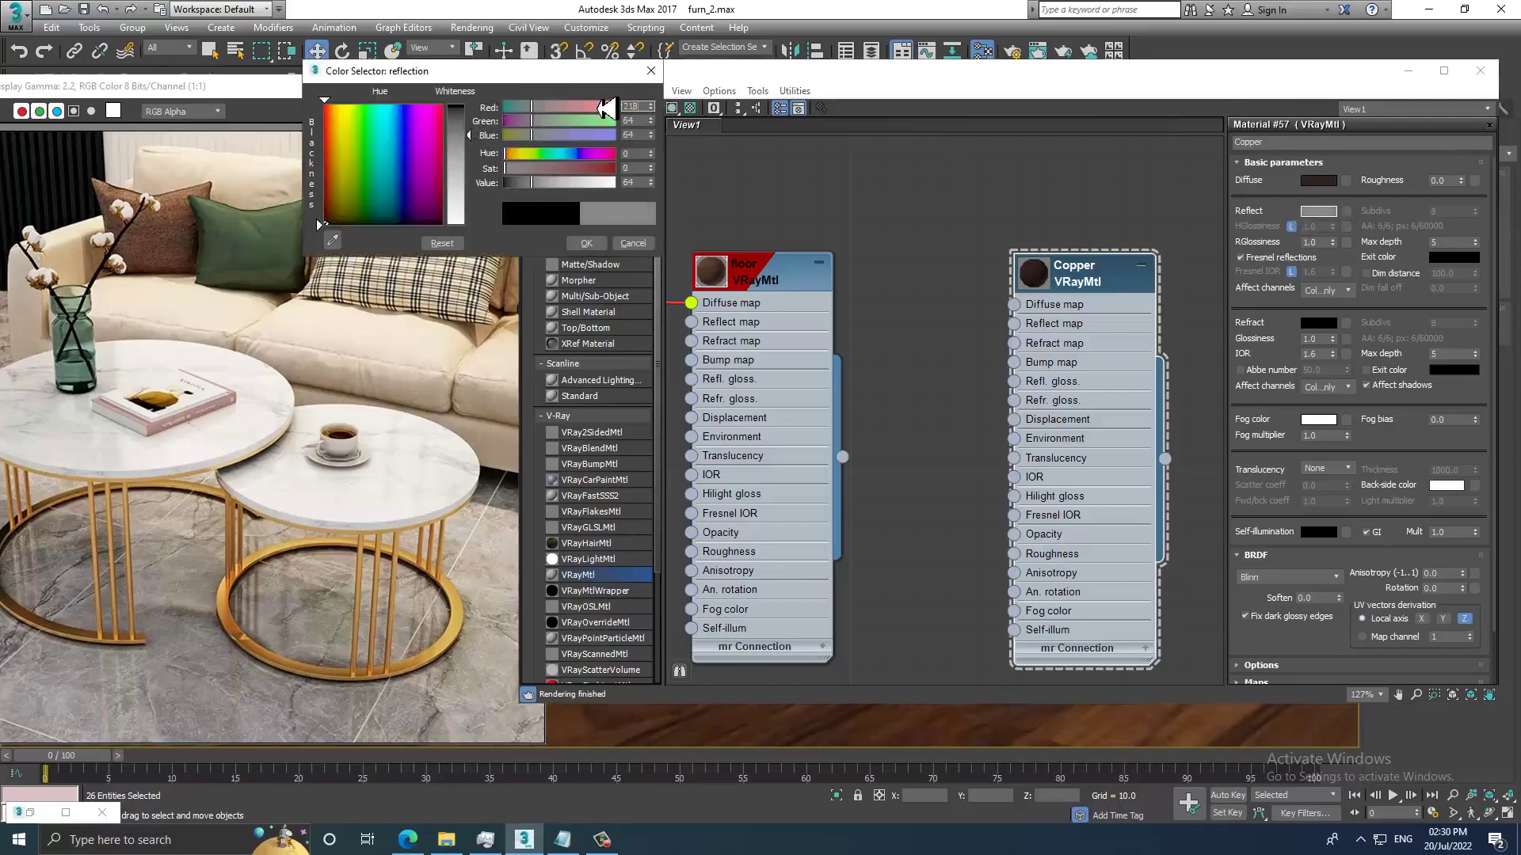
{"action": "key", "text": "Tab"}
{"action": "type", "text": "136"}
{"action": "key", "text": "Tab"}
{"action": "type", "text": "120"}
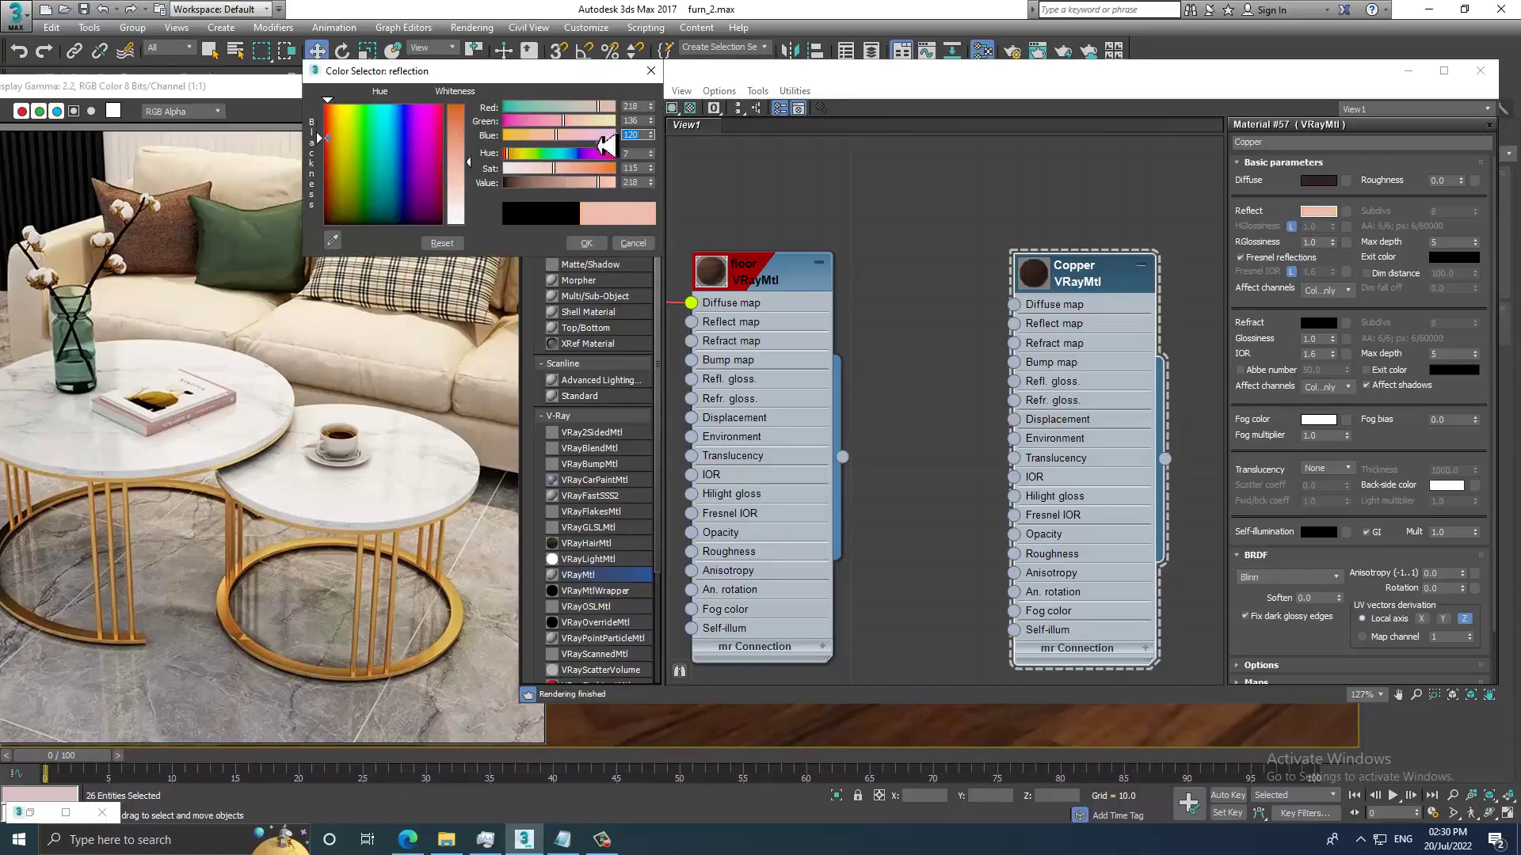
{"action": "left_click", "coordinate": [586, 243]}
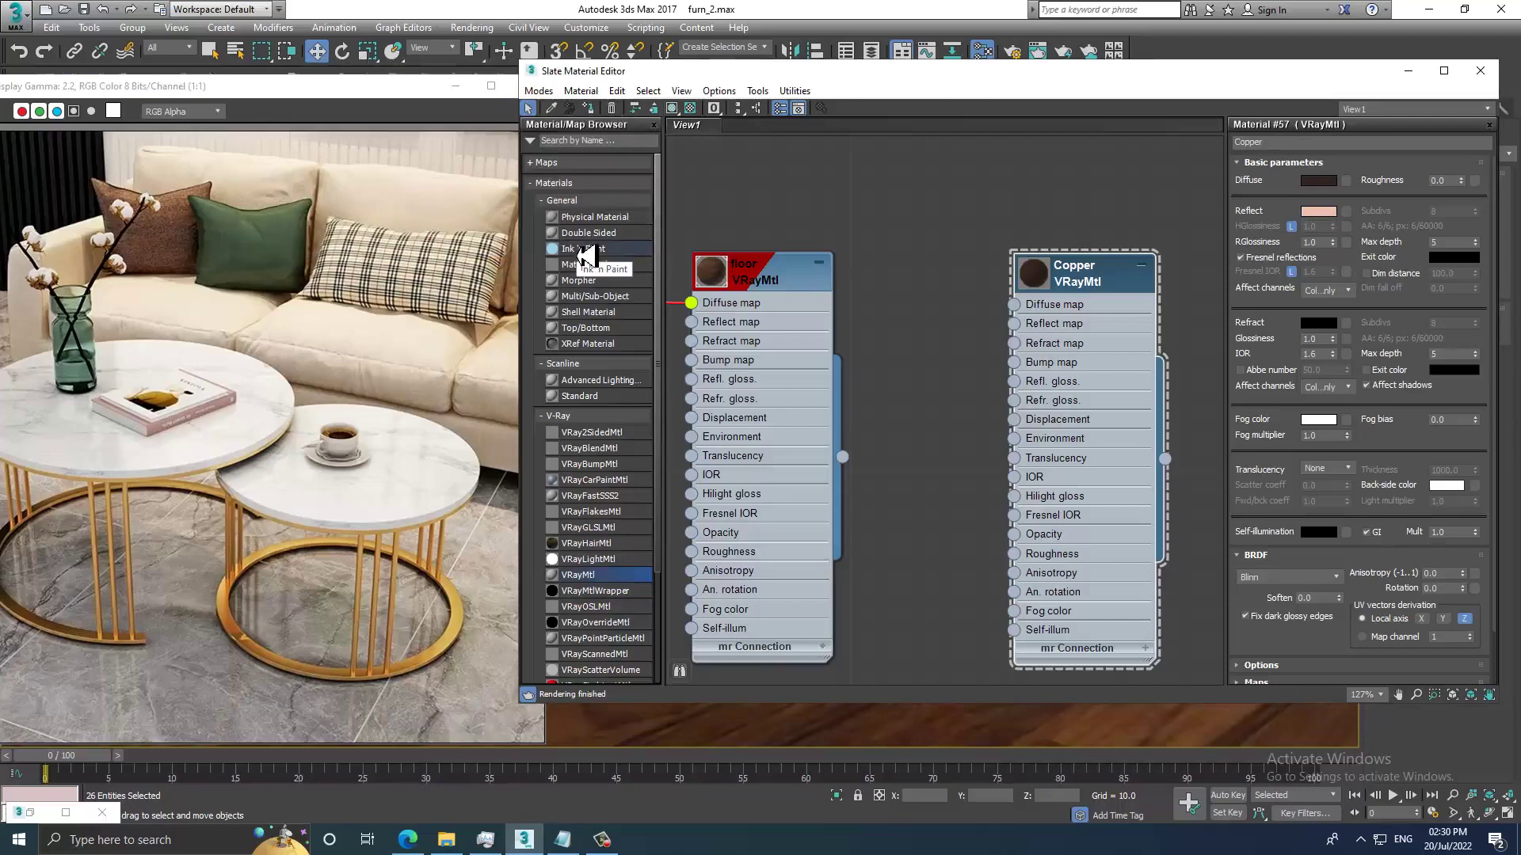
Set reflection glossiness to 0.8 and unlock Fresnel IOR at 10.0.
{"action": "double_click", "coordinate": [1321, 241]}
{"action": "type", "text": "0.8"}
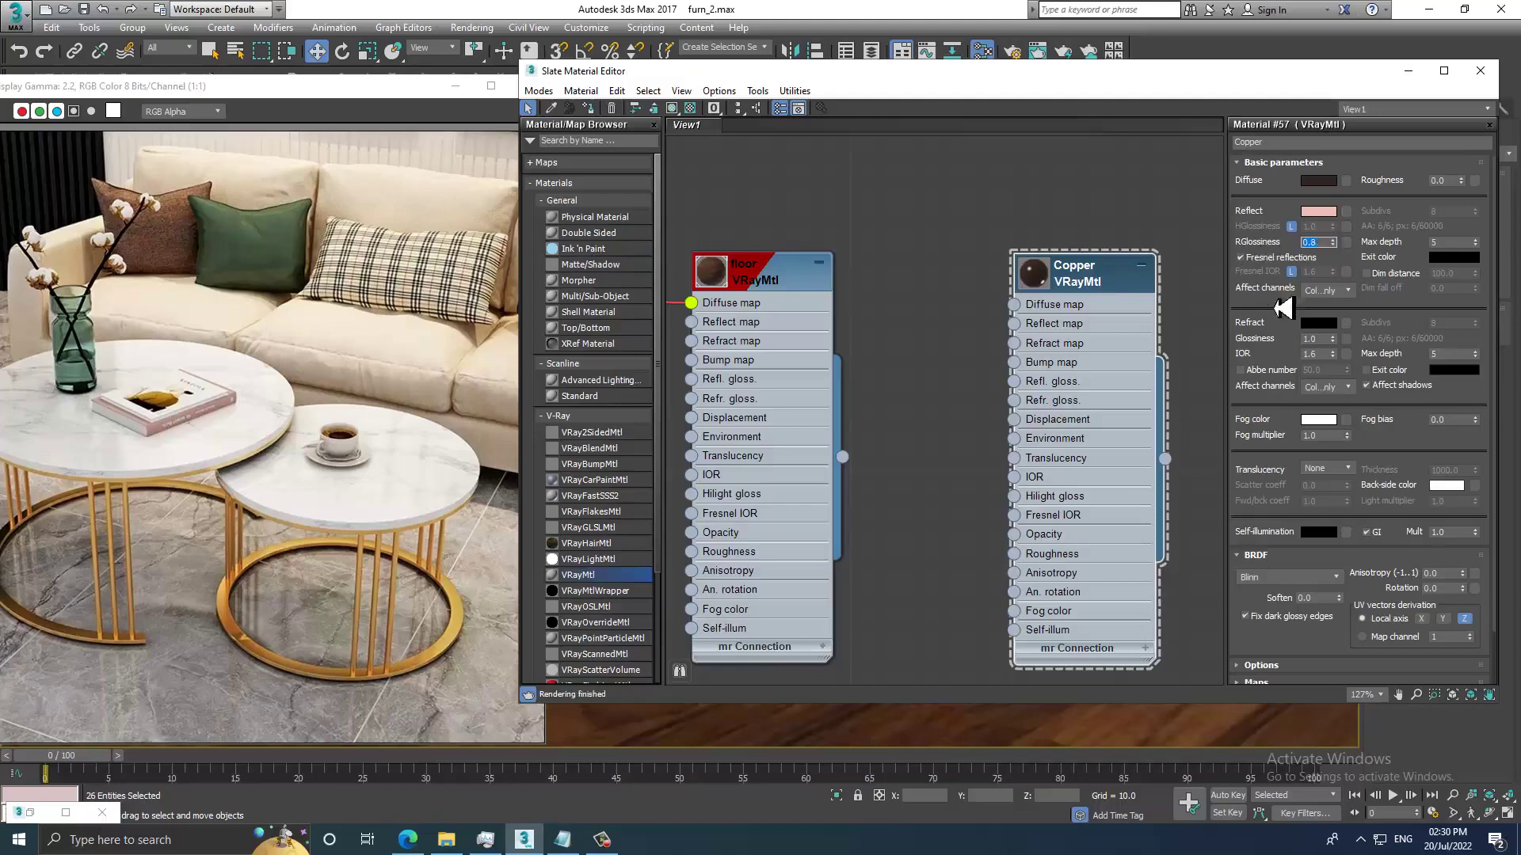
{"action": "left_click", "coordinate": [1291, 272]}
{"action": "double_click", "coordinate": [1317, 272]}
{"action": "type", "text": "10"}
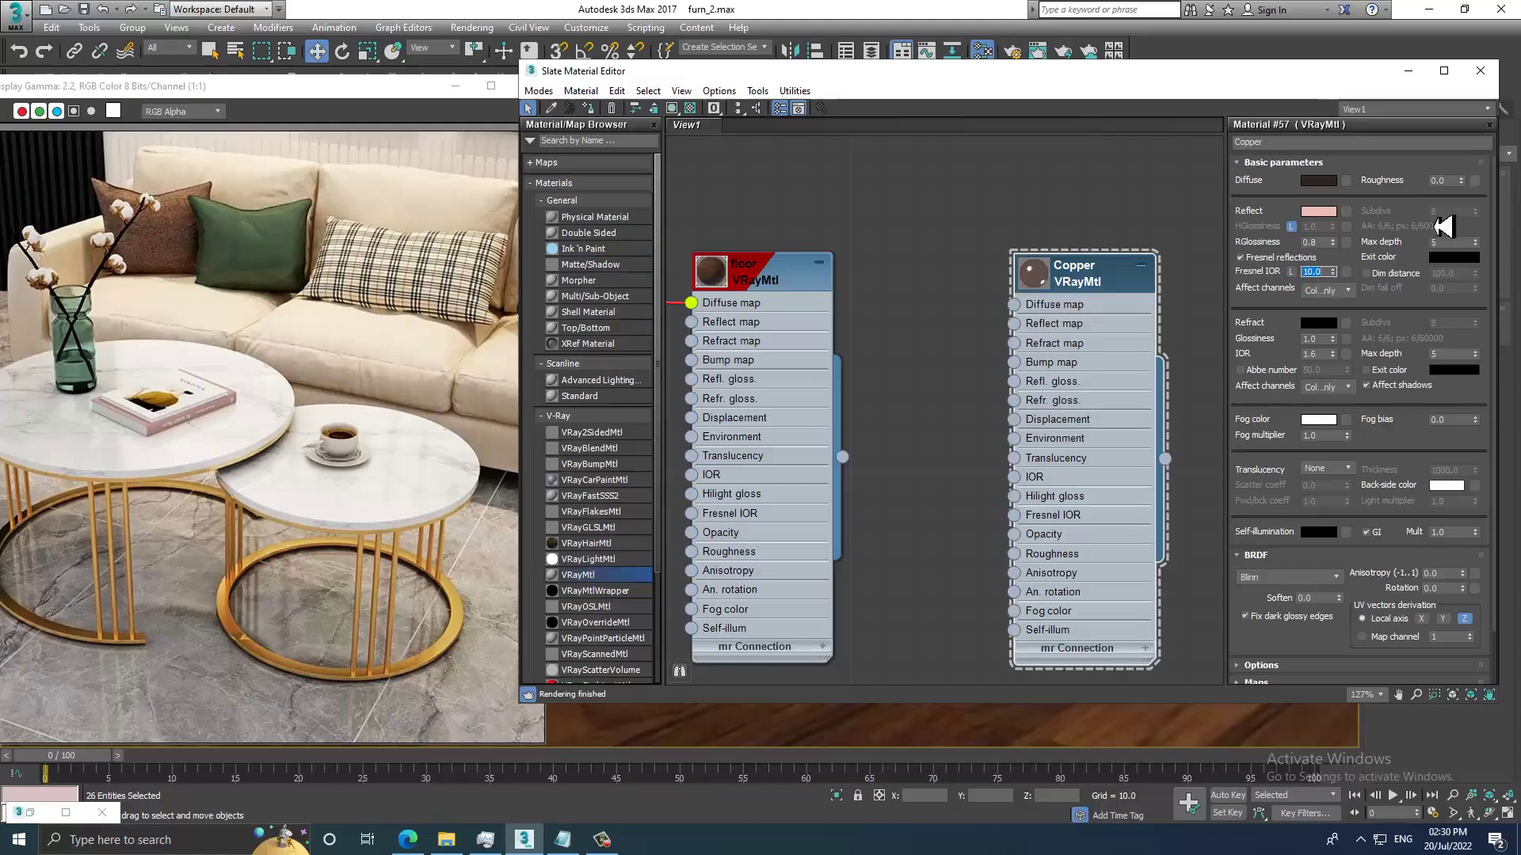
{"action": "left_click", "coordinate": [475, 28]}
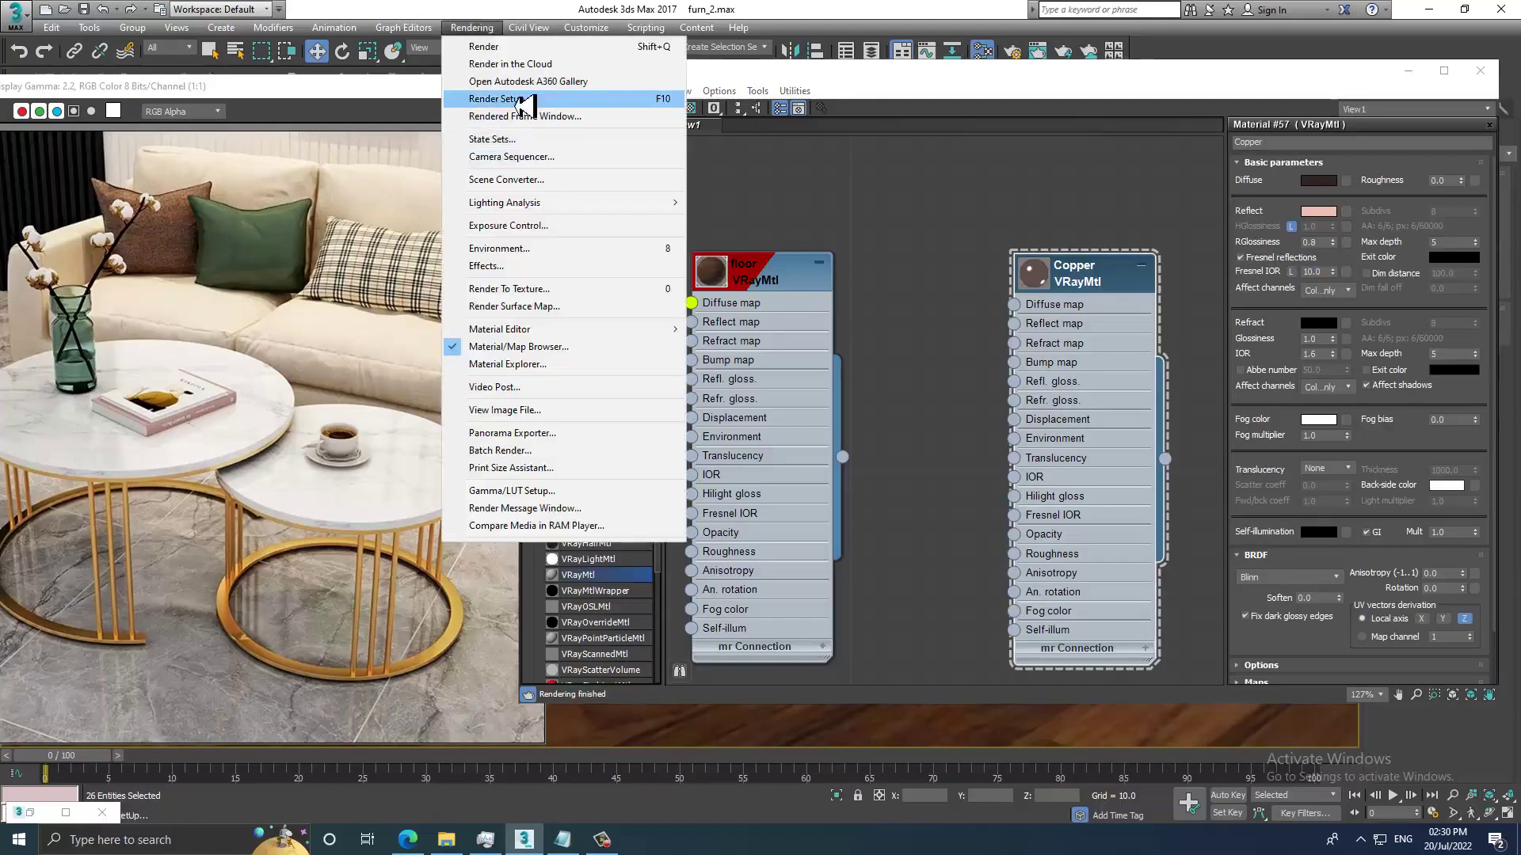
Open Render Setup and browse the V-Ray tabs, expanding the Image filter settings.
{"action": "left_click", "coordinate": [522, 99]}
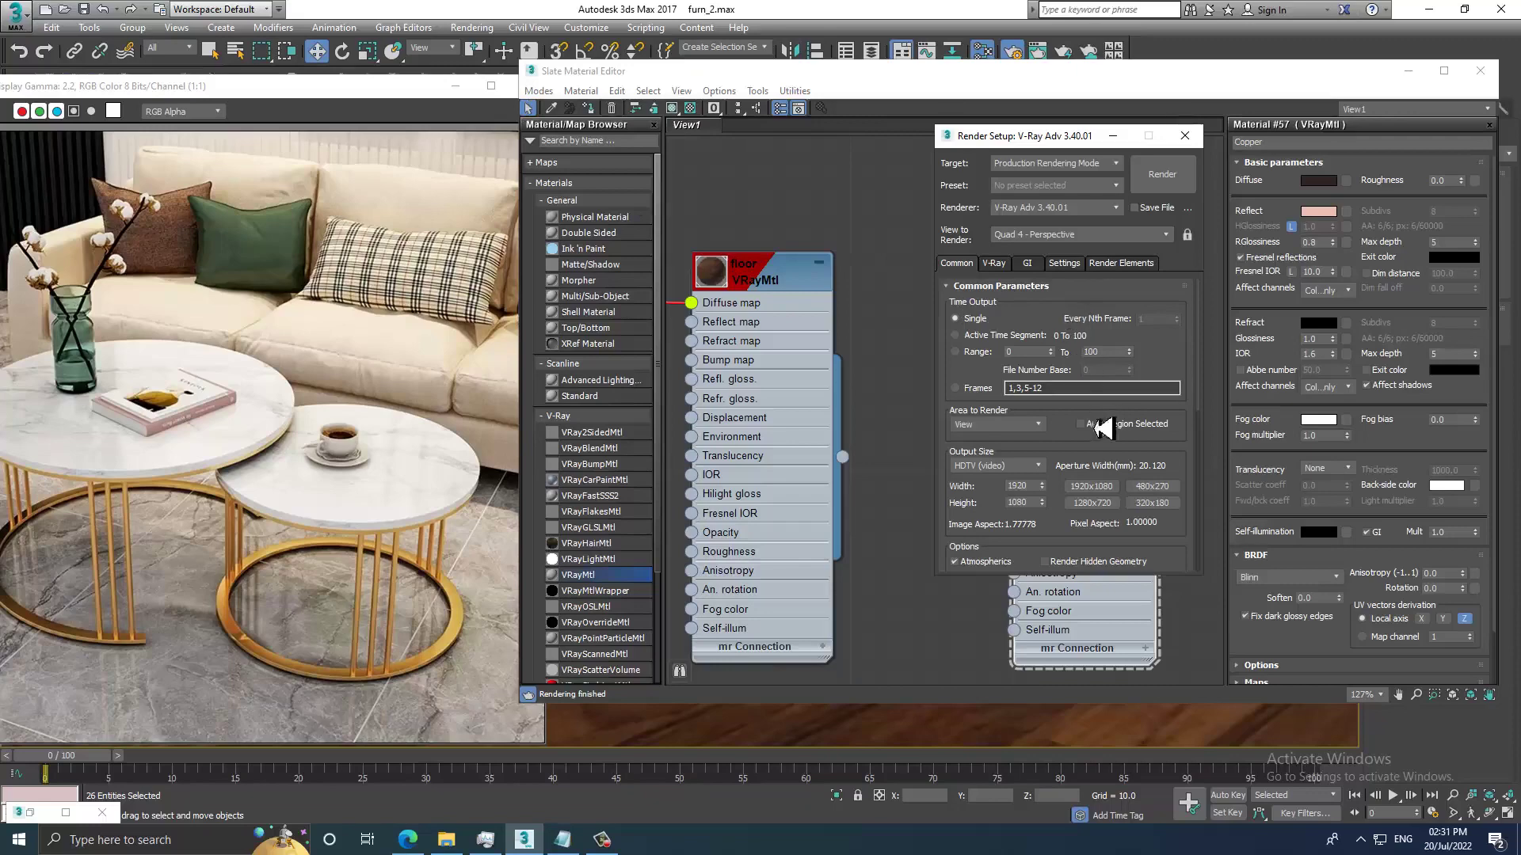
{"action": "left_click", "coordinate": [1066, 264]}
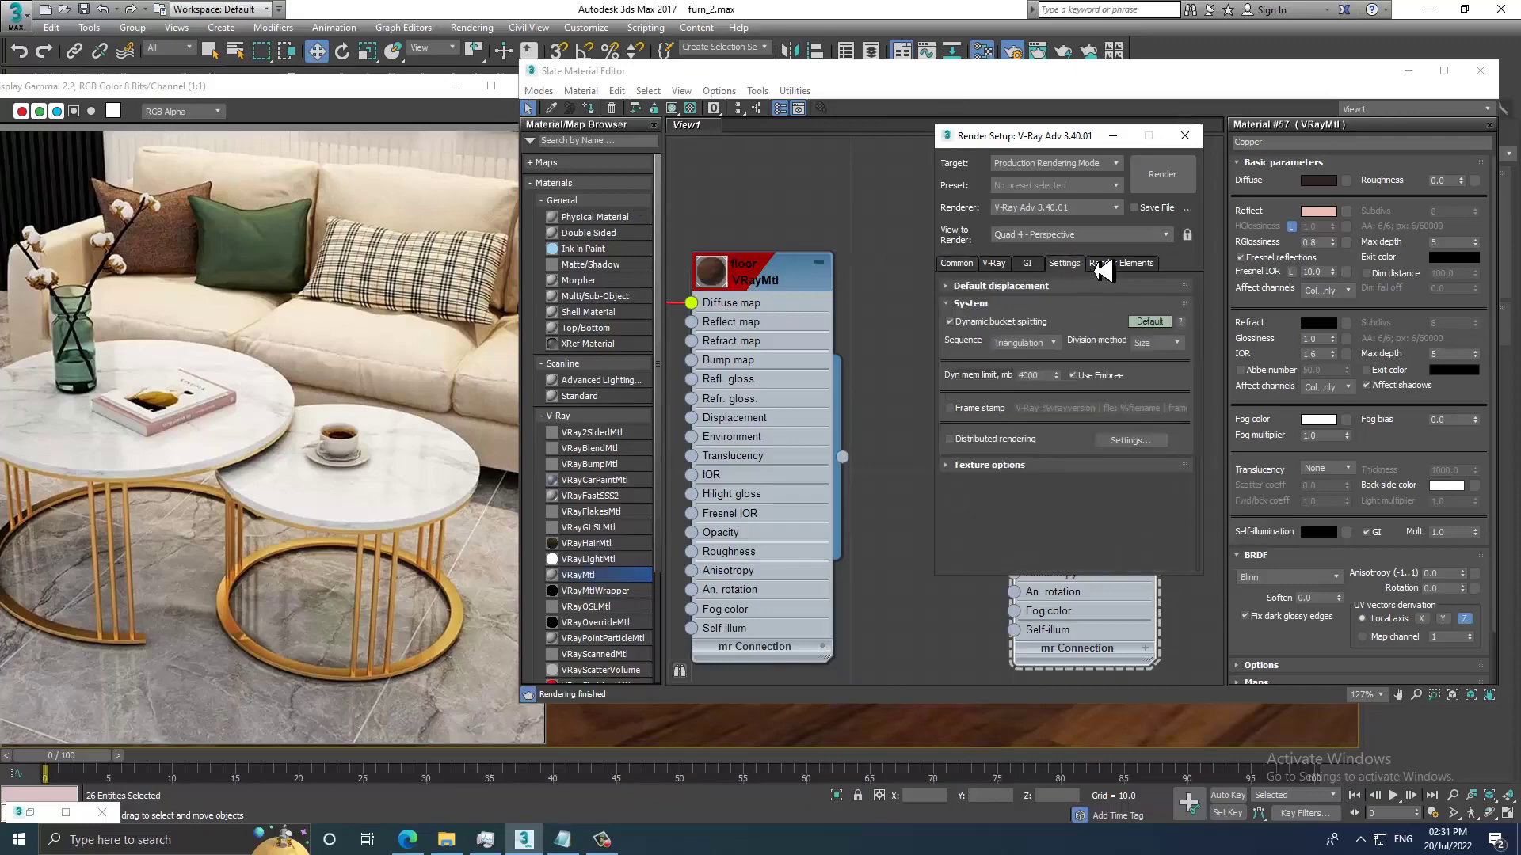
{"action": "left_click", "coordinate": [1028, 264]}
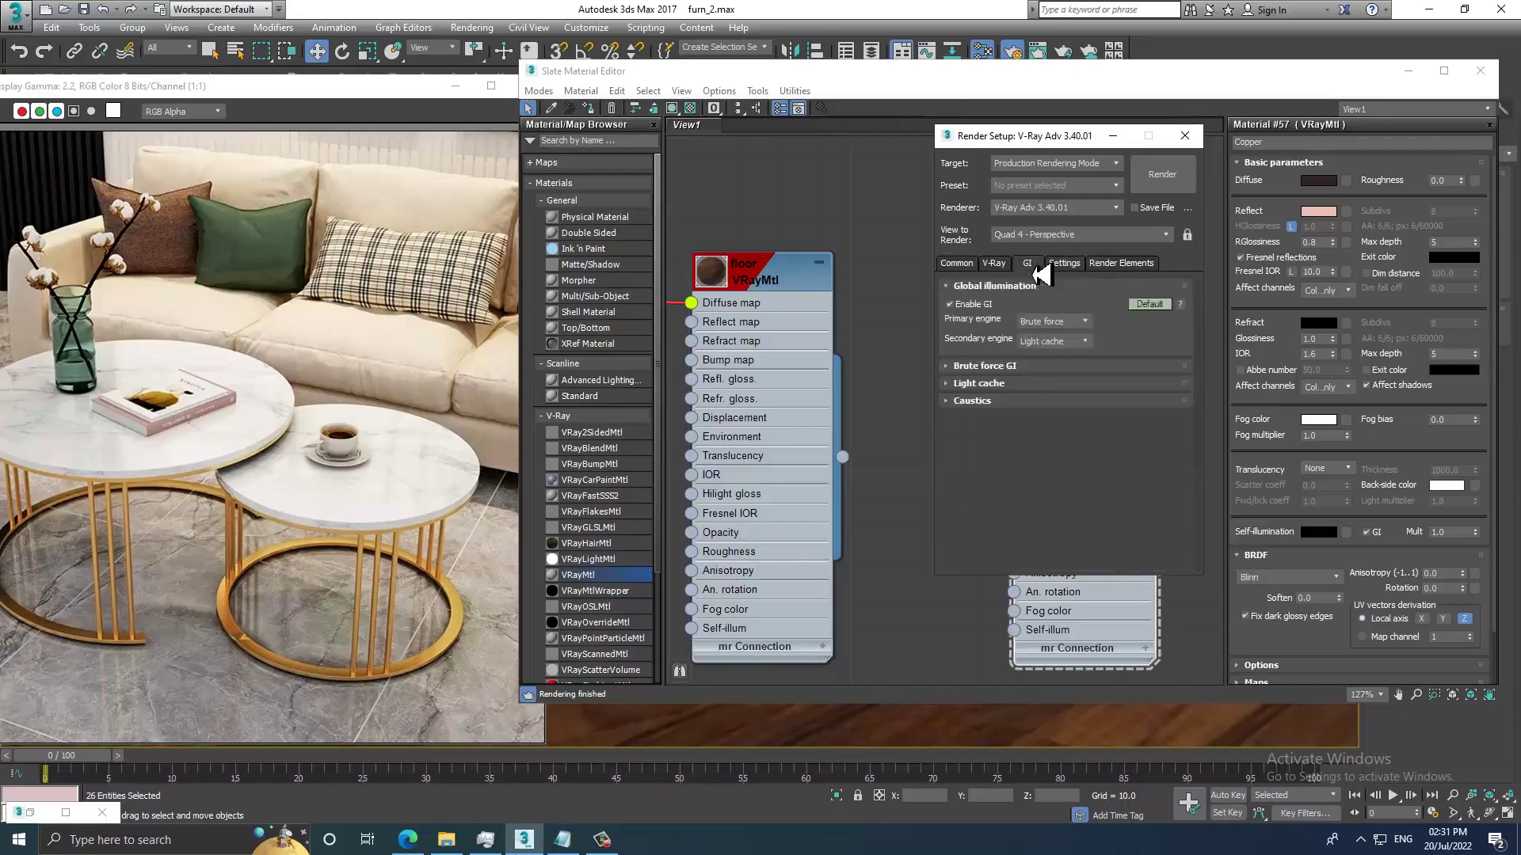
{"action": "left_click", "coordinate": [995, 264]}
{"action": "scroll", "coordinate": [990, 541], "scroll_direction": "down", "scroll_amount": 2}
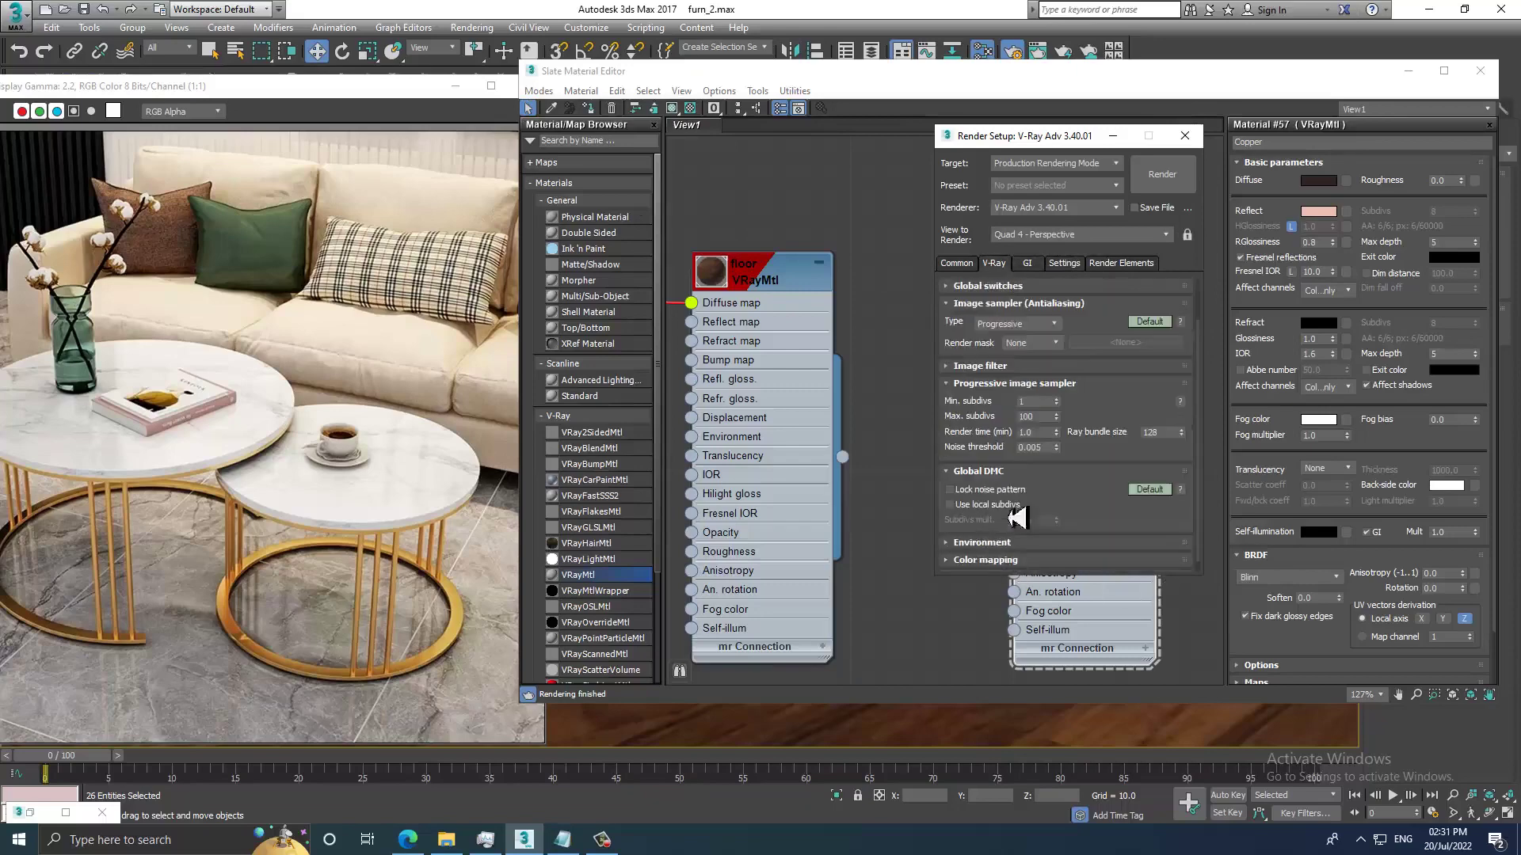
{"action": "left_click", "coordinate": [982, 366]}
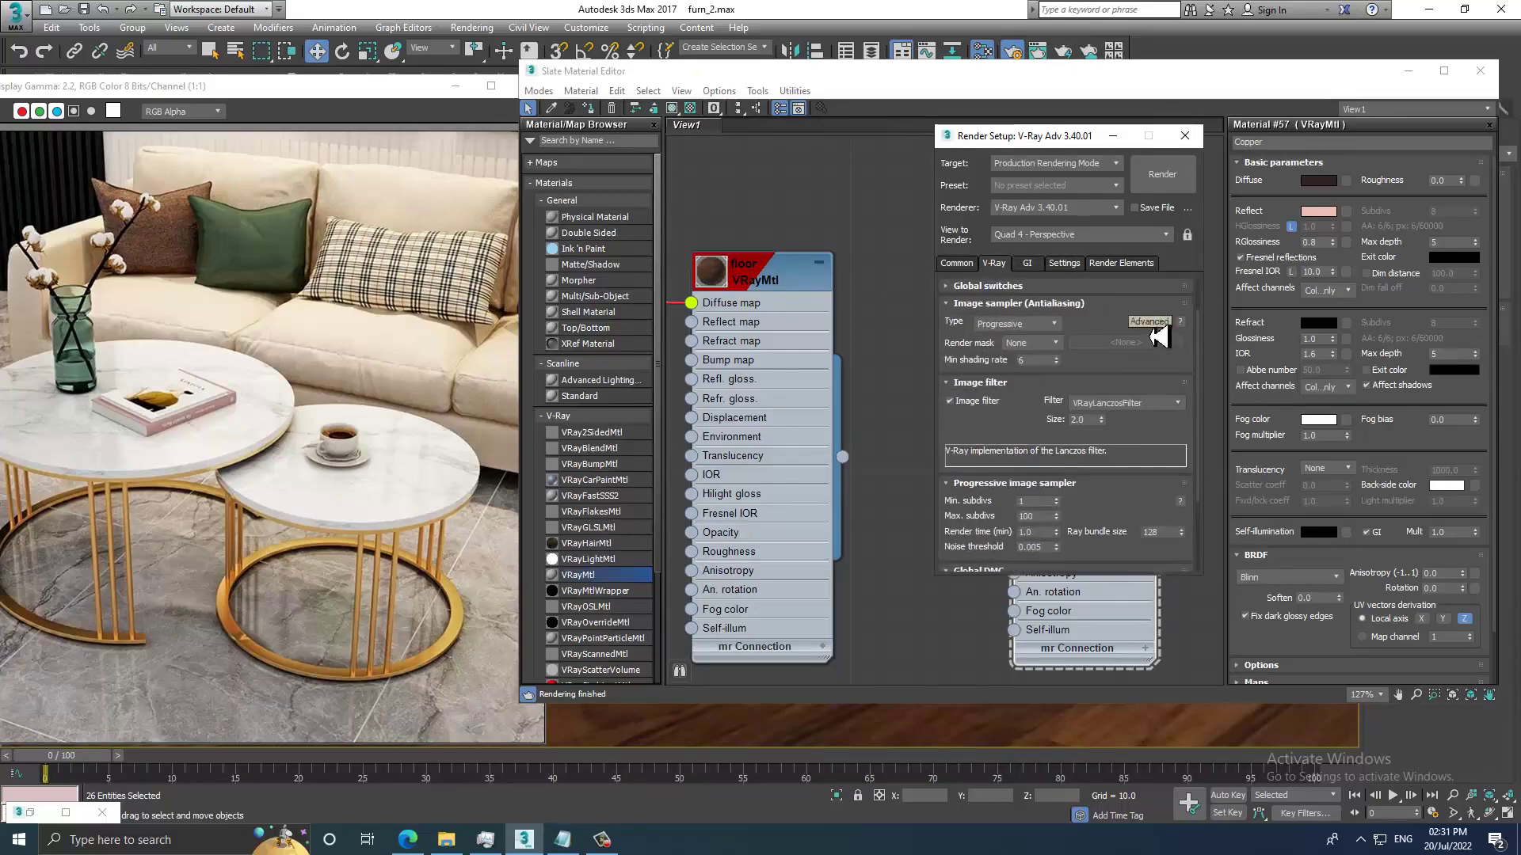
{"action": "scroll", "coordinate": [950, 388], "scroll_direction": "down", "scroll_amount": 2}
{"action": "scroll", "coordinate": [990, 333], "scroll_direction": "down", "scroll_amount": 2}
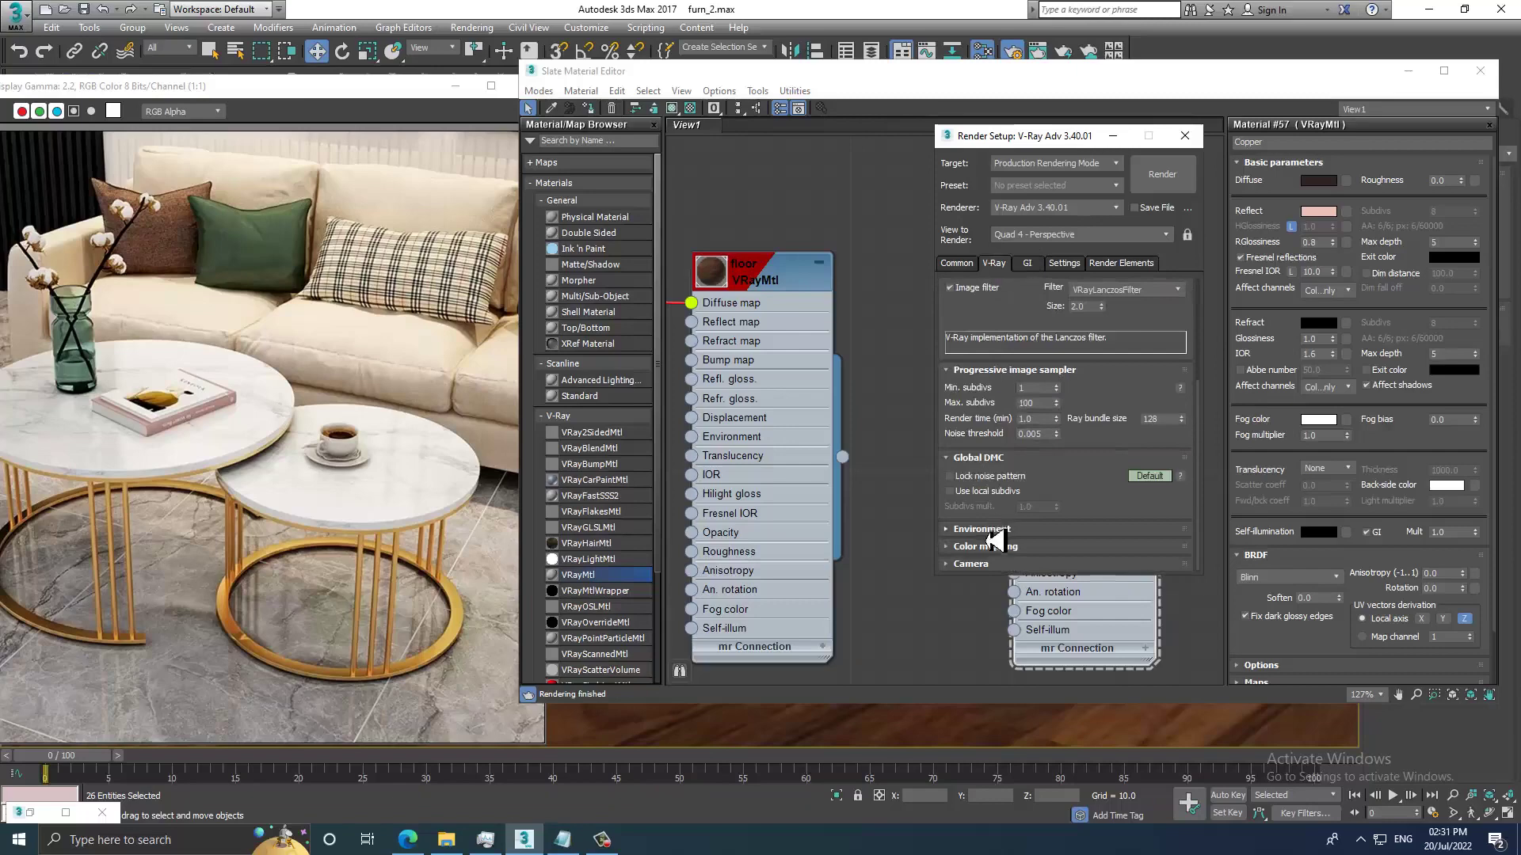
{"action": "left_click_drag", "start_coordinate": [1016, 455], "coordinate": [1015, 602]}
Set Global switches to Expert, enable Use local subdivs, and begin editing Copper's reflection Subdivs.
{"action": "left_click", "coordinate": [989, 339]}
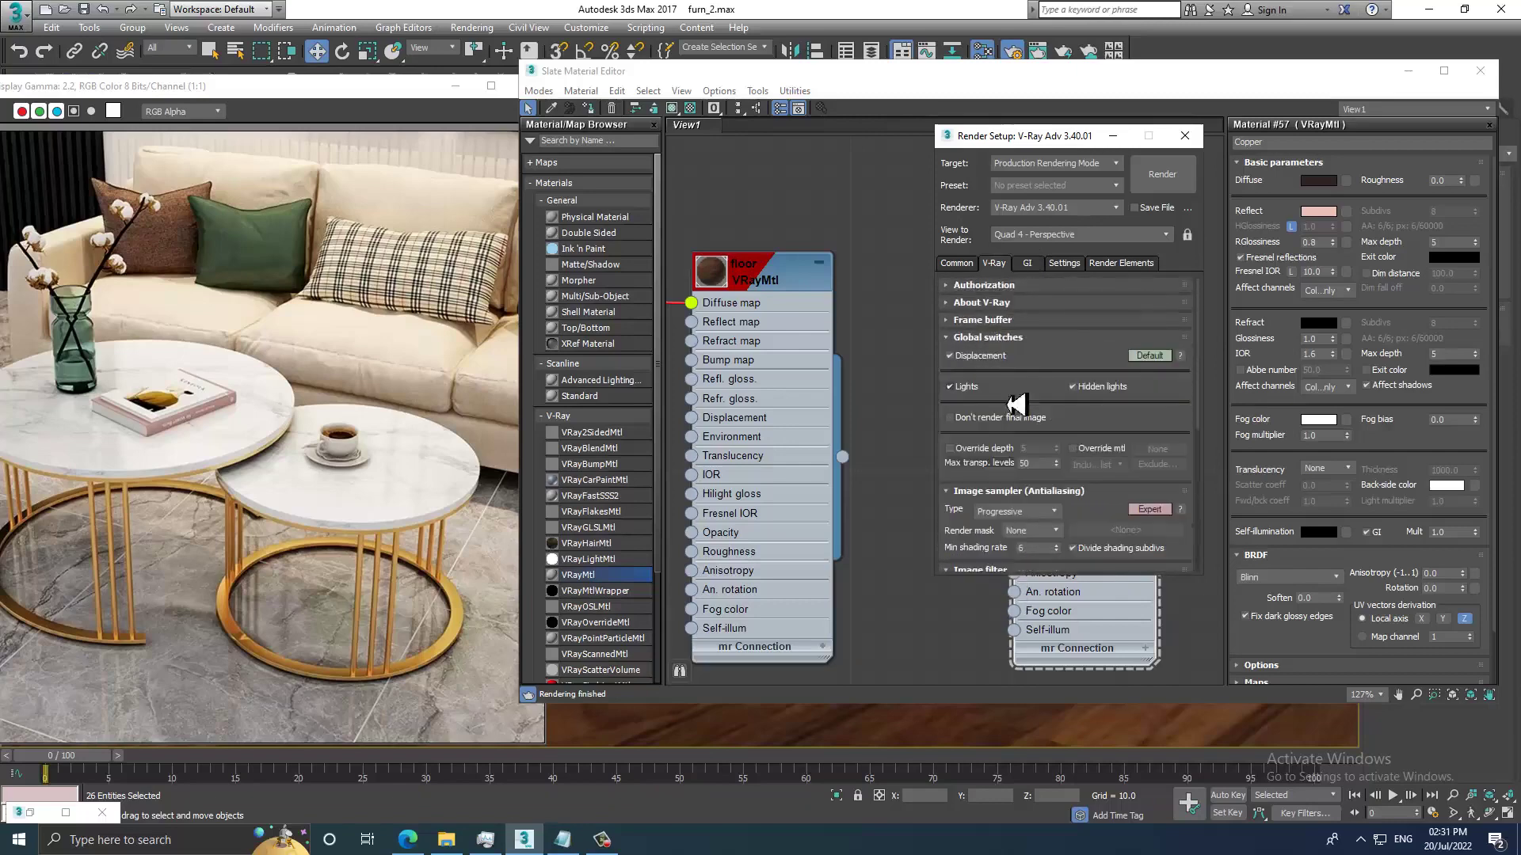
{"action": "left_click", "coordinate": [1151, 356]}
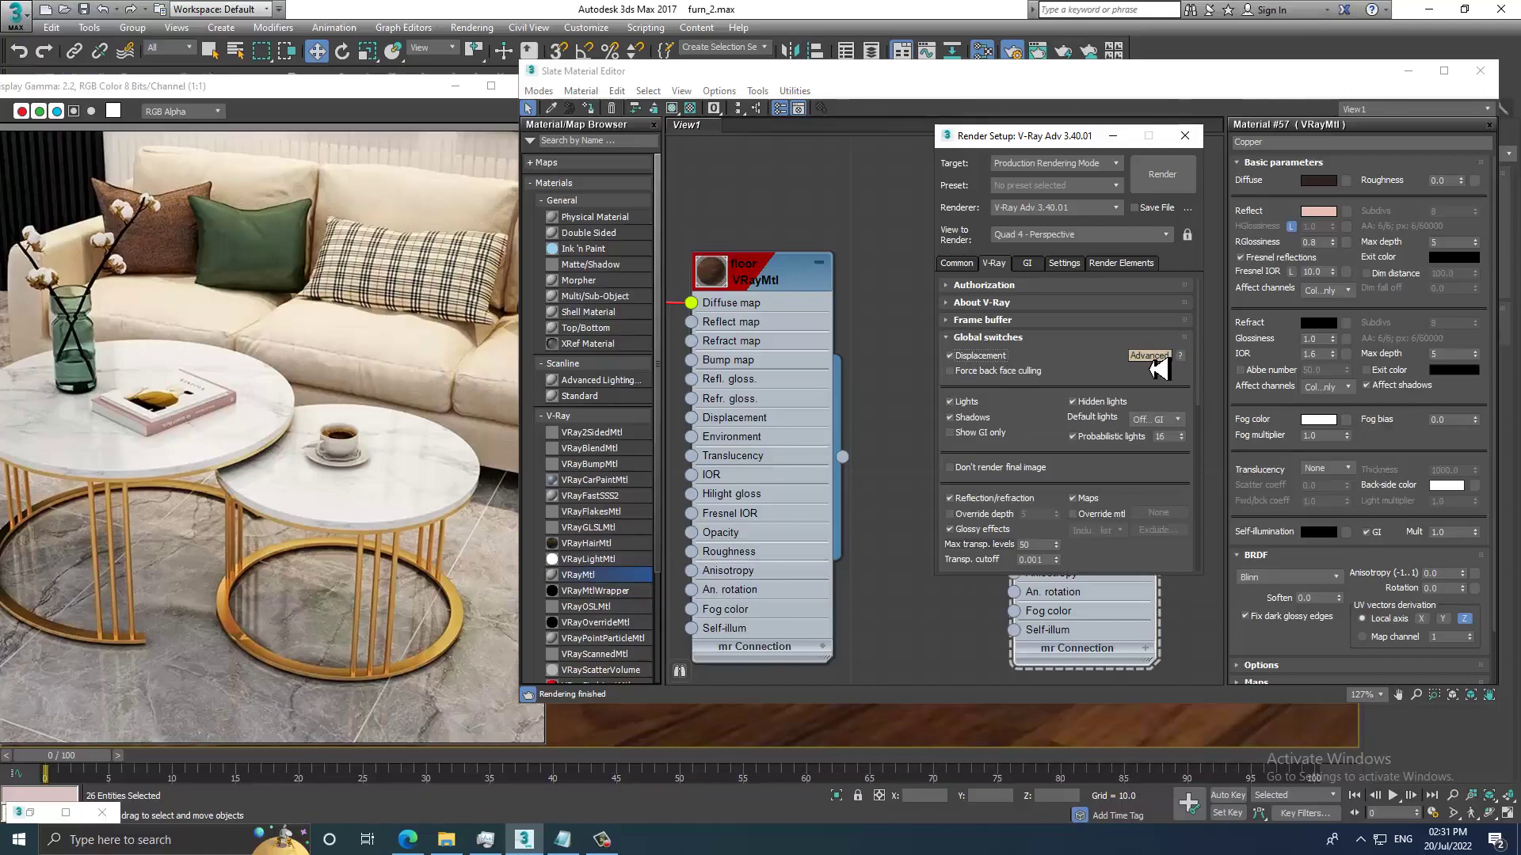
{"action": "left_click", "coordinate": [1150, 358]}
{"action": "left_click_drag", "start_coordinate": [1050, 377], "coordinate": [1065, 141]}
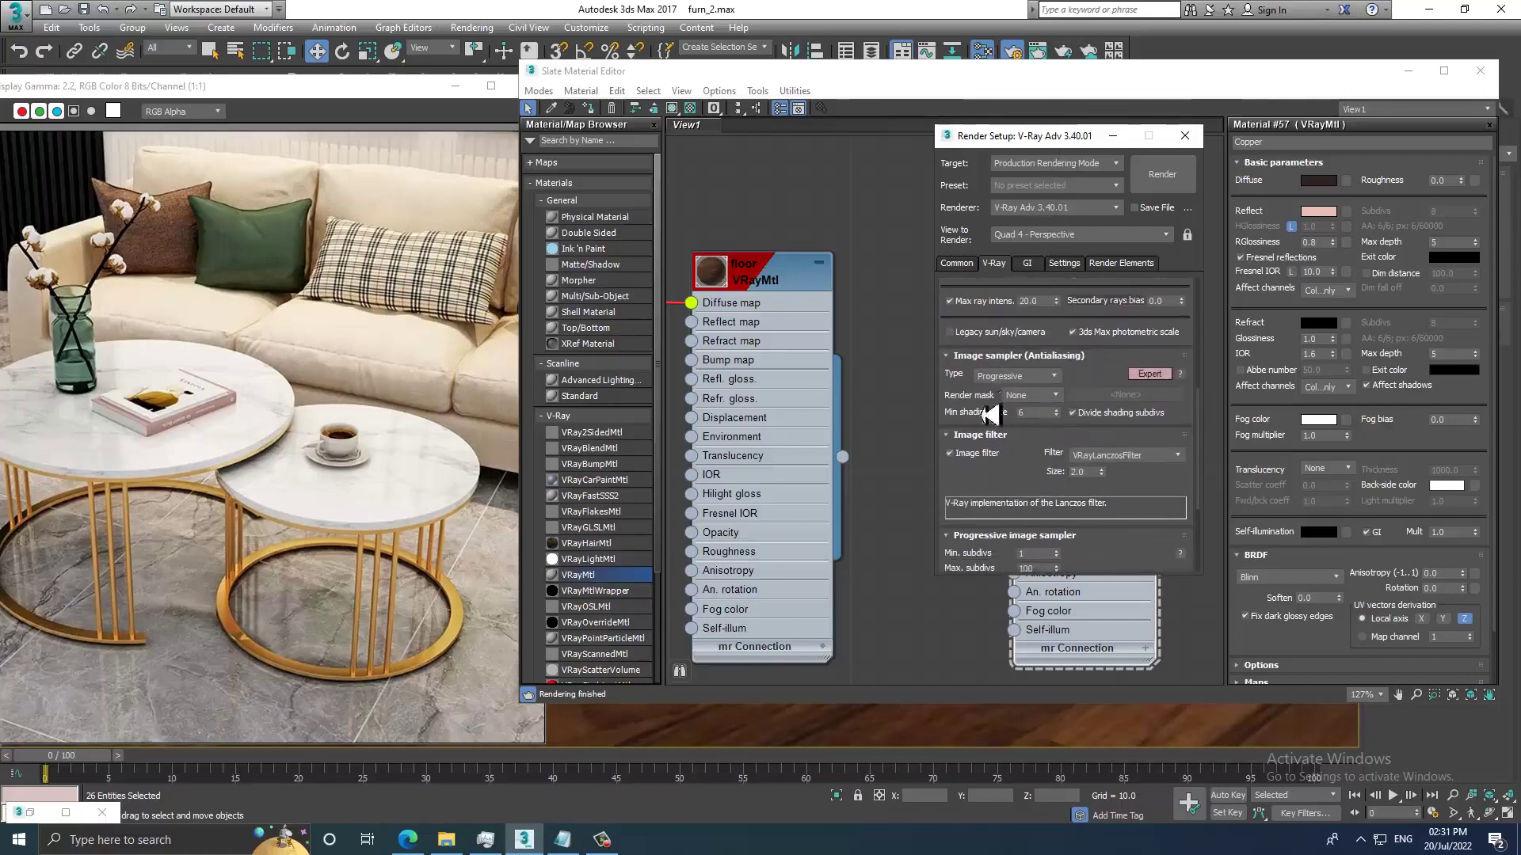
{"action": "mouse_move", "coordinate": [1026, 476]}
{"action": "left_mouse_down"}
{"action": "mouse_move", "coordinate": [1039, 279]}
{"action": "mouse_move", "coordinate": [1041, 311]}
{"action": "left_mouse_up"}
{"action": "left_click", "coordinate": [983, 522]}
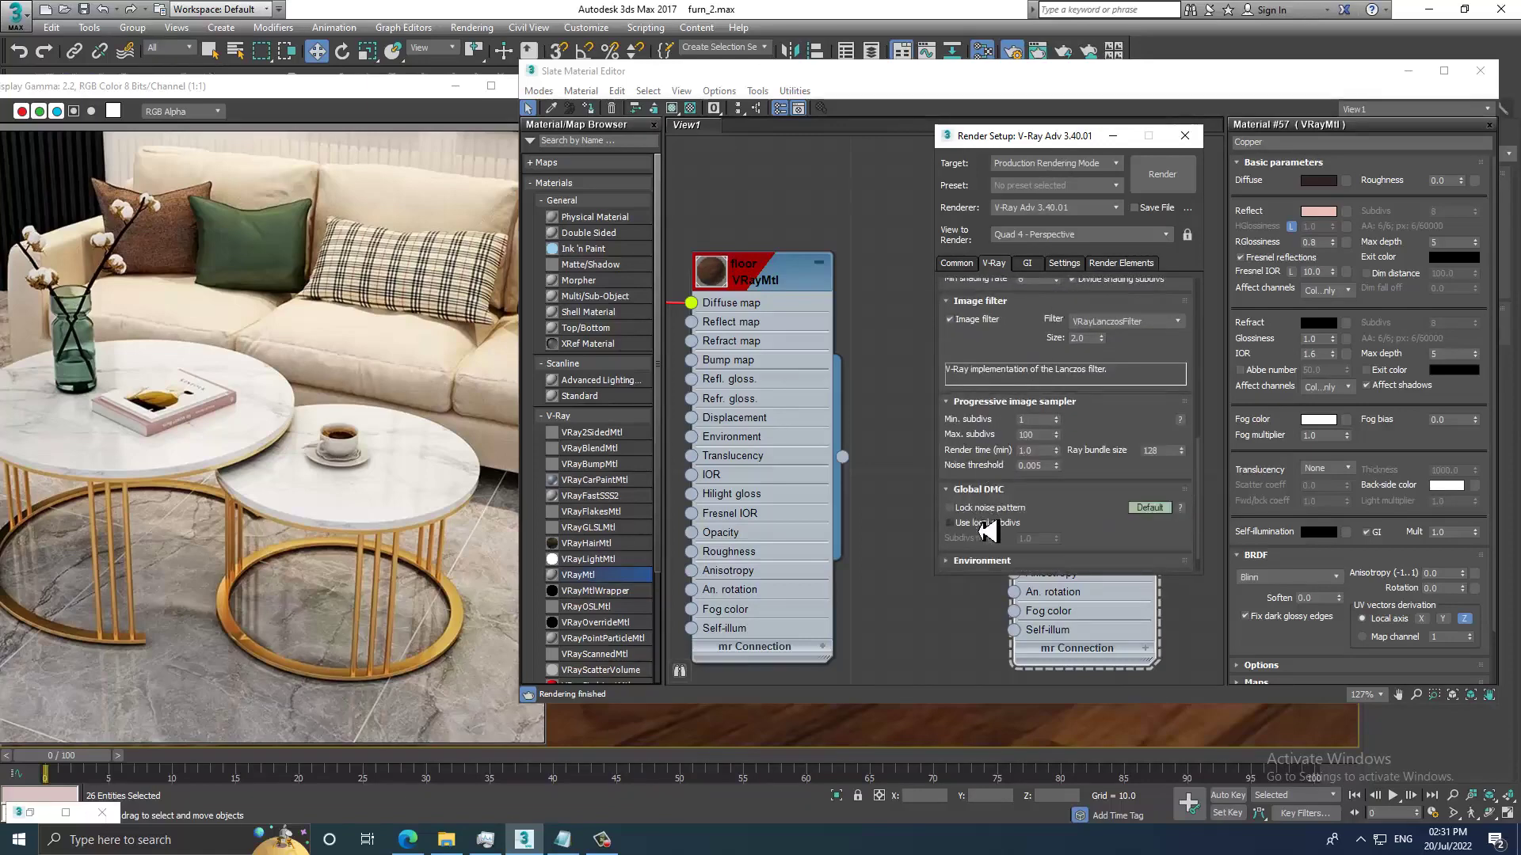
{"action": "left_click", "coordinate": [1185, 136]}
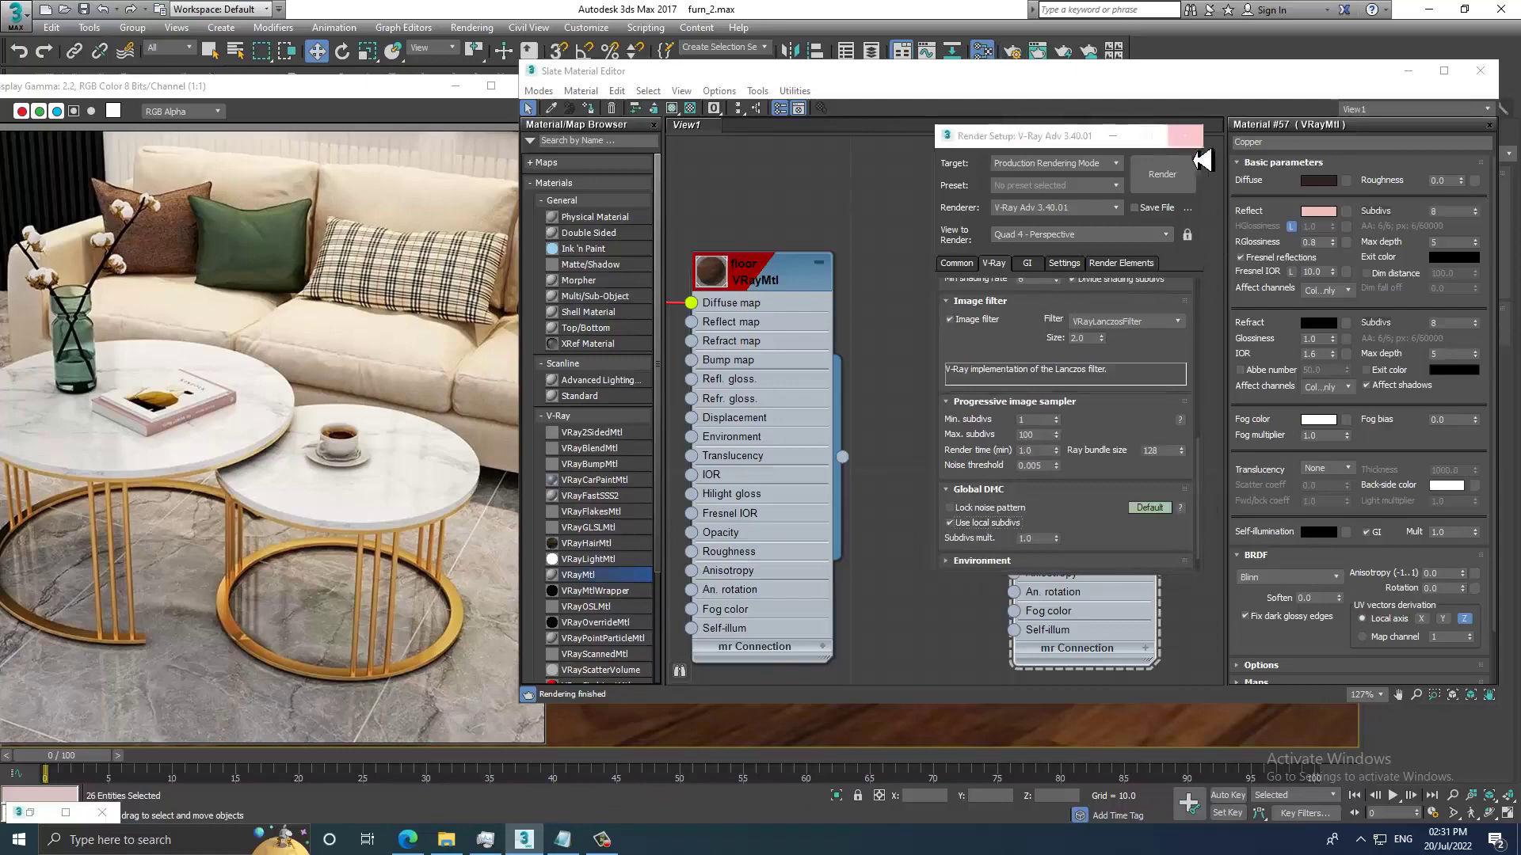
{"action": "double_click", "coordinate": [1443, 212]}
{"action": "type", "text": "3"}
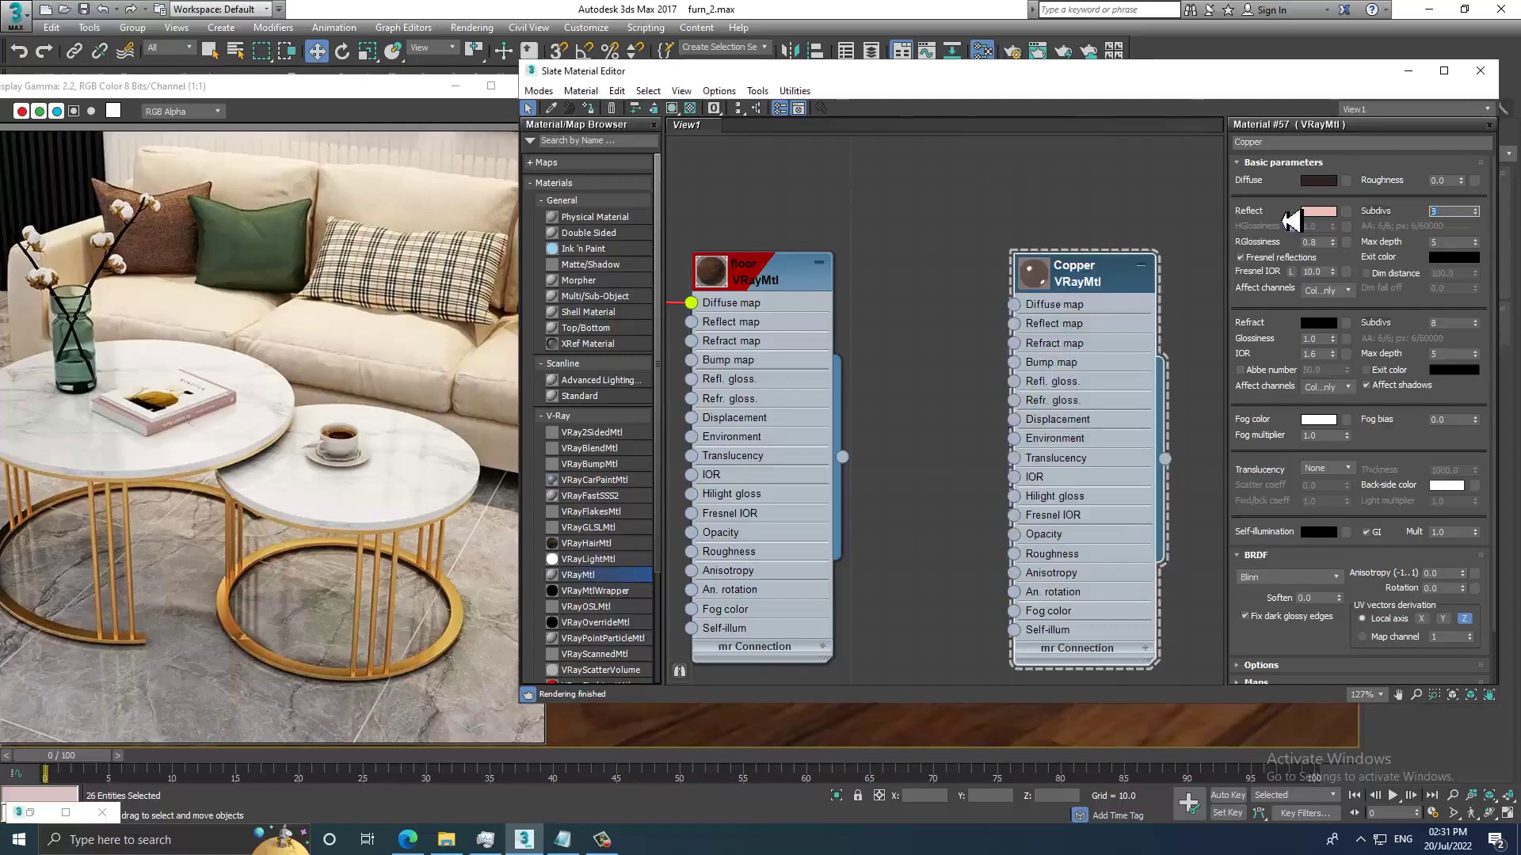
{"action": "type", "text": "8"}
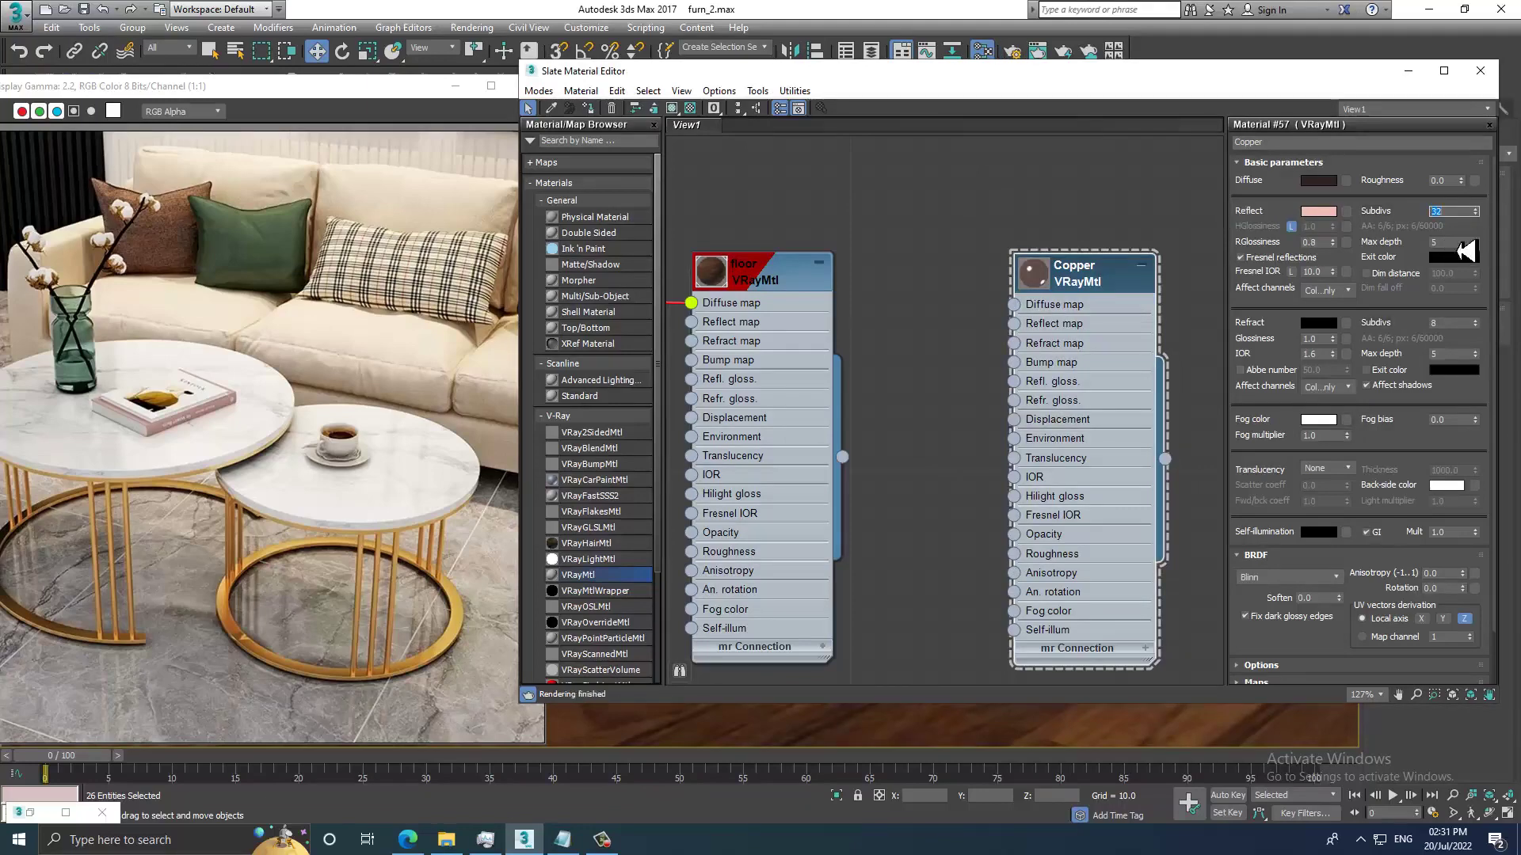
Give Copper's reflection 32 Subdivs and Max depth 7, then minimize the material editor.
{"action": "key", "text": "Tab"}
{"action": "type", "text": "7"}
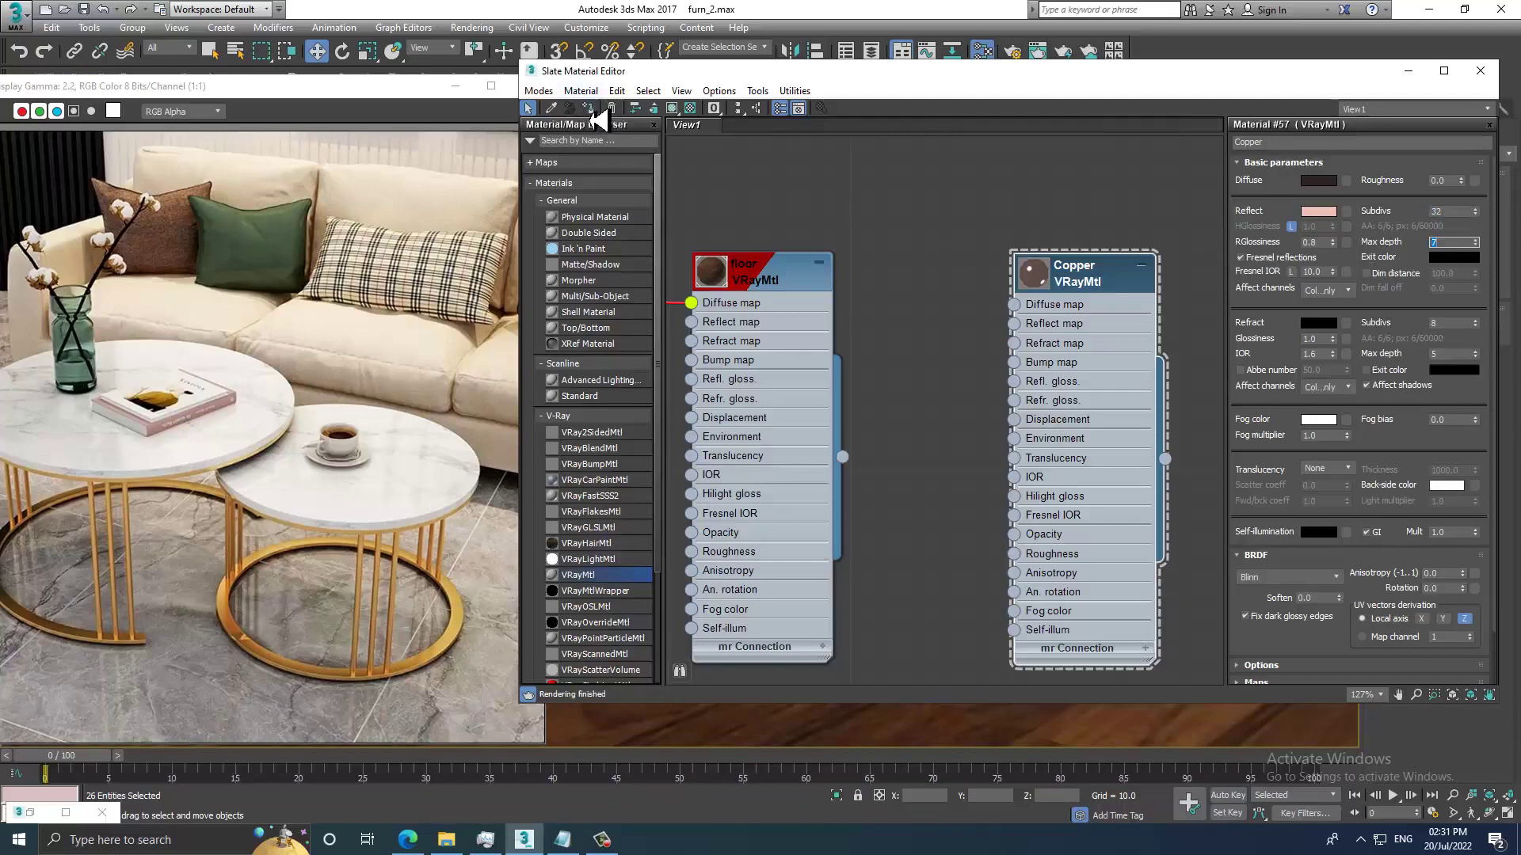
{"action": "key", "text": "Return"}
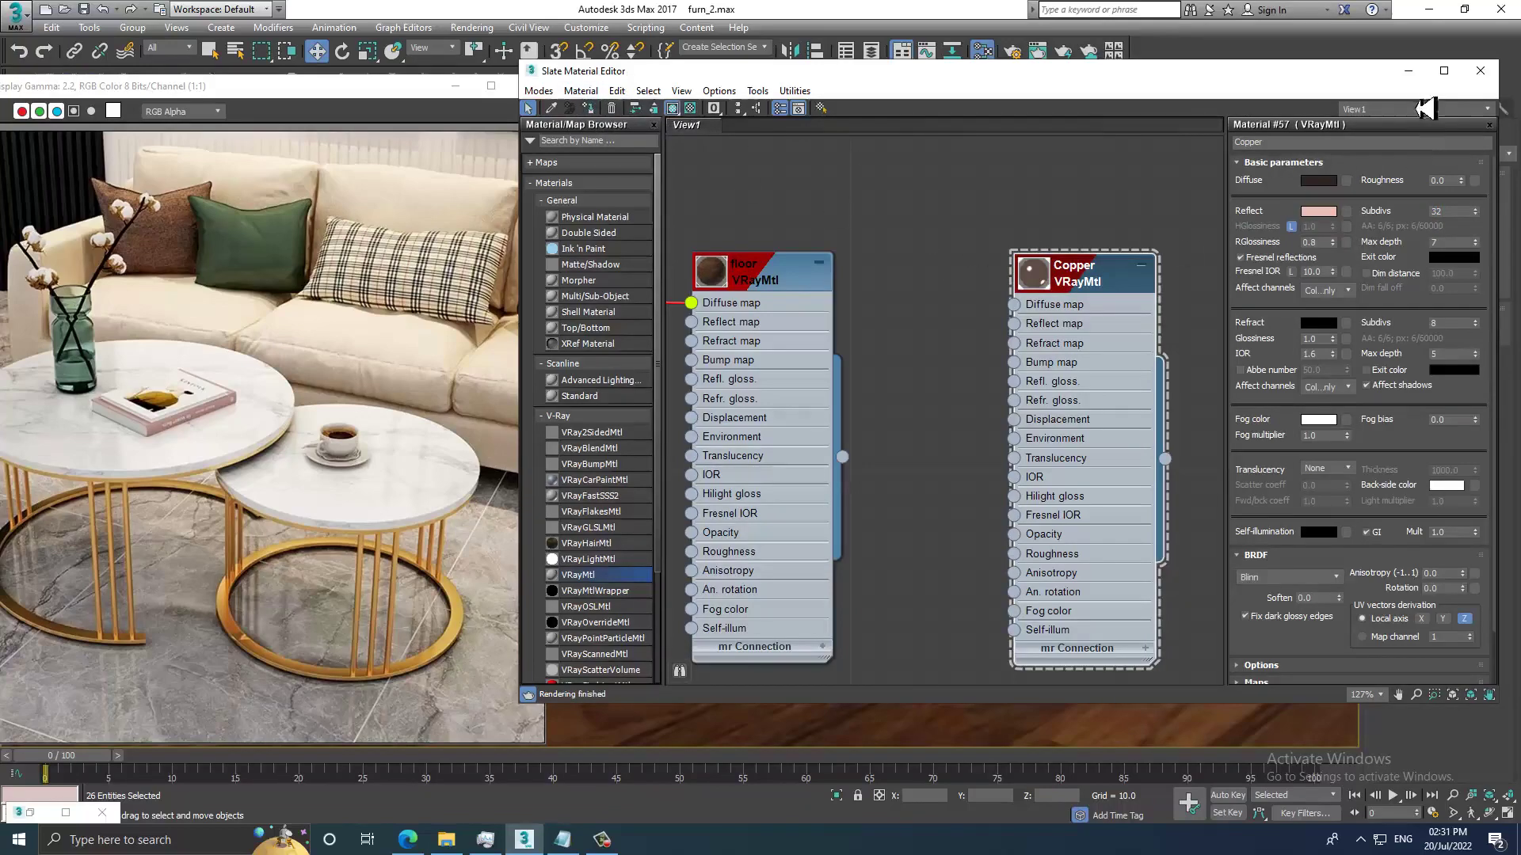
{"action": "left_click", "coordinate": [1408, 70]}
Run a quick test render of the scene and close it.
{"action": "scroll", "coordinate": [975, 424], "scroll_direction": "up", "scroll_amount": 3}
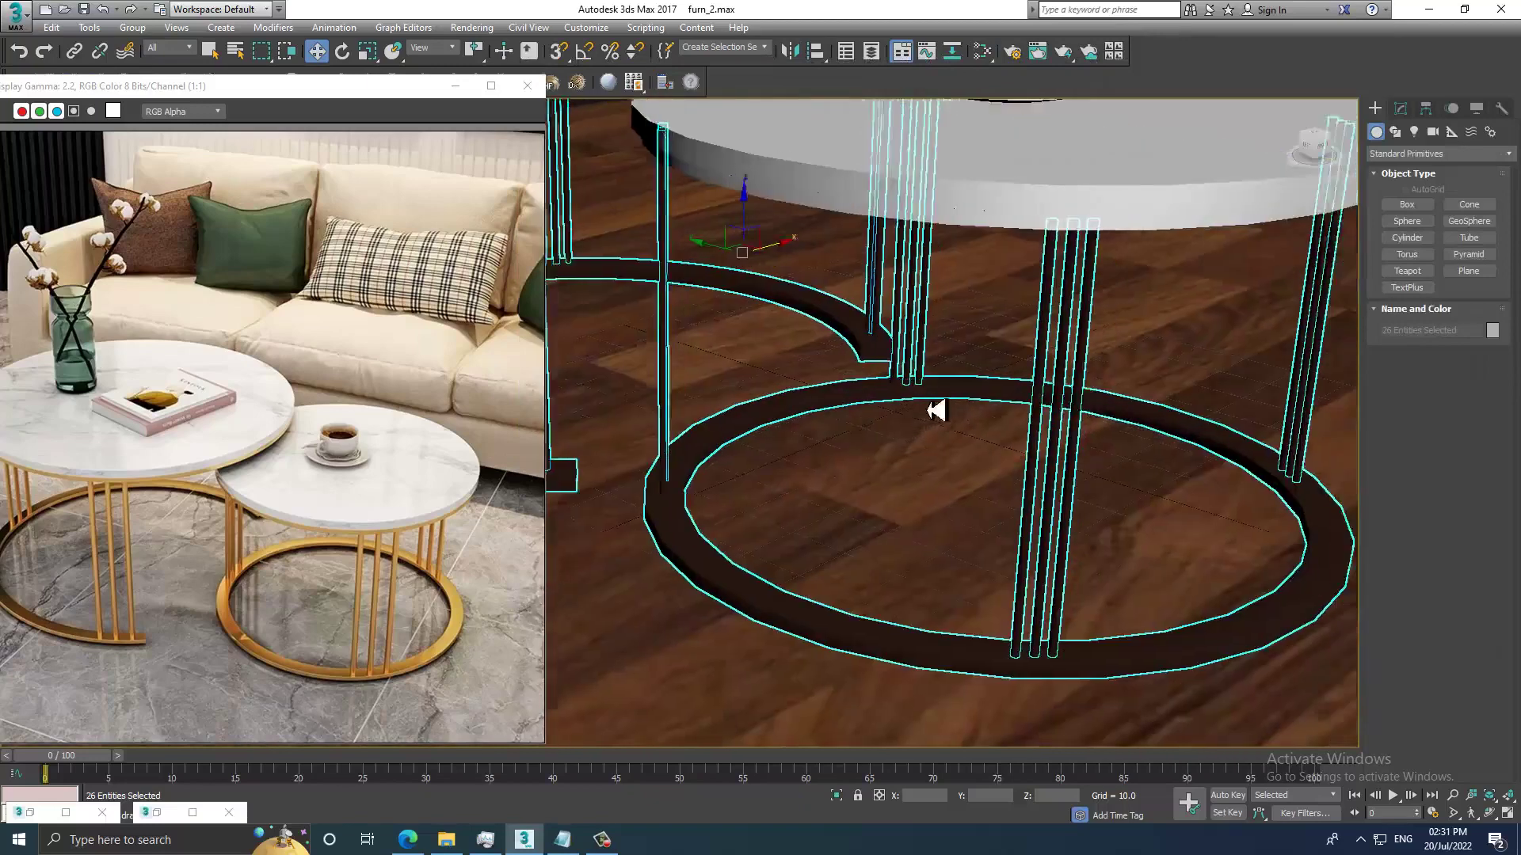
{"action": "scroll", "coordinate": [934, 411], "scroll_direction": "up", "scroll_amount": 2}
{"action": "left_click", "coordinate": [485, 27]}
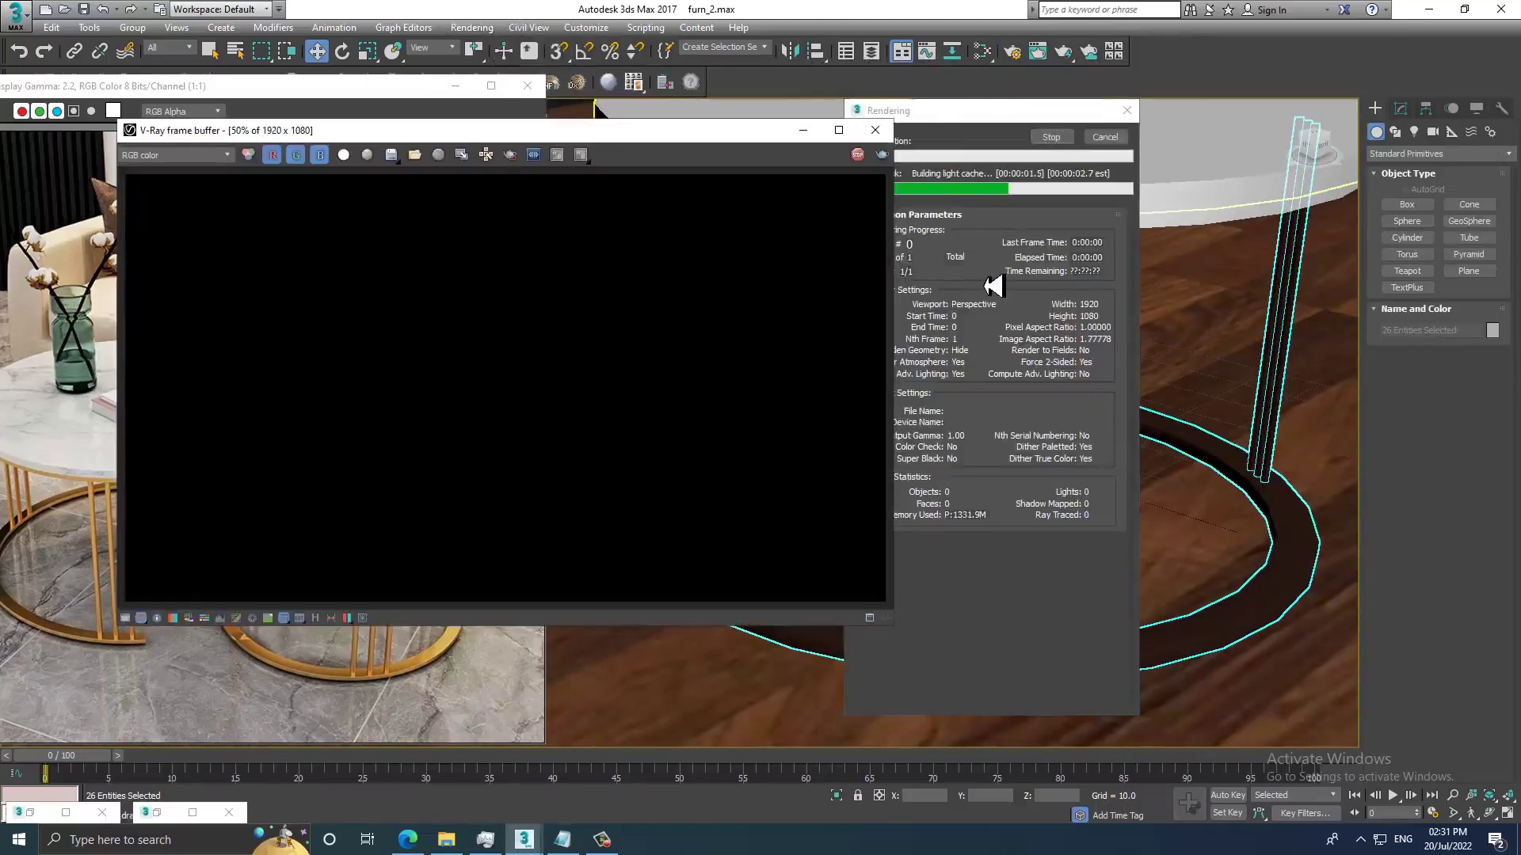
{"action": "left_click", "coordinate": [875, 130]}
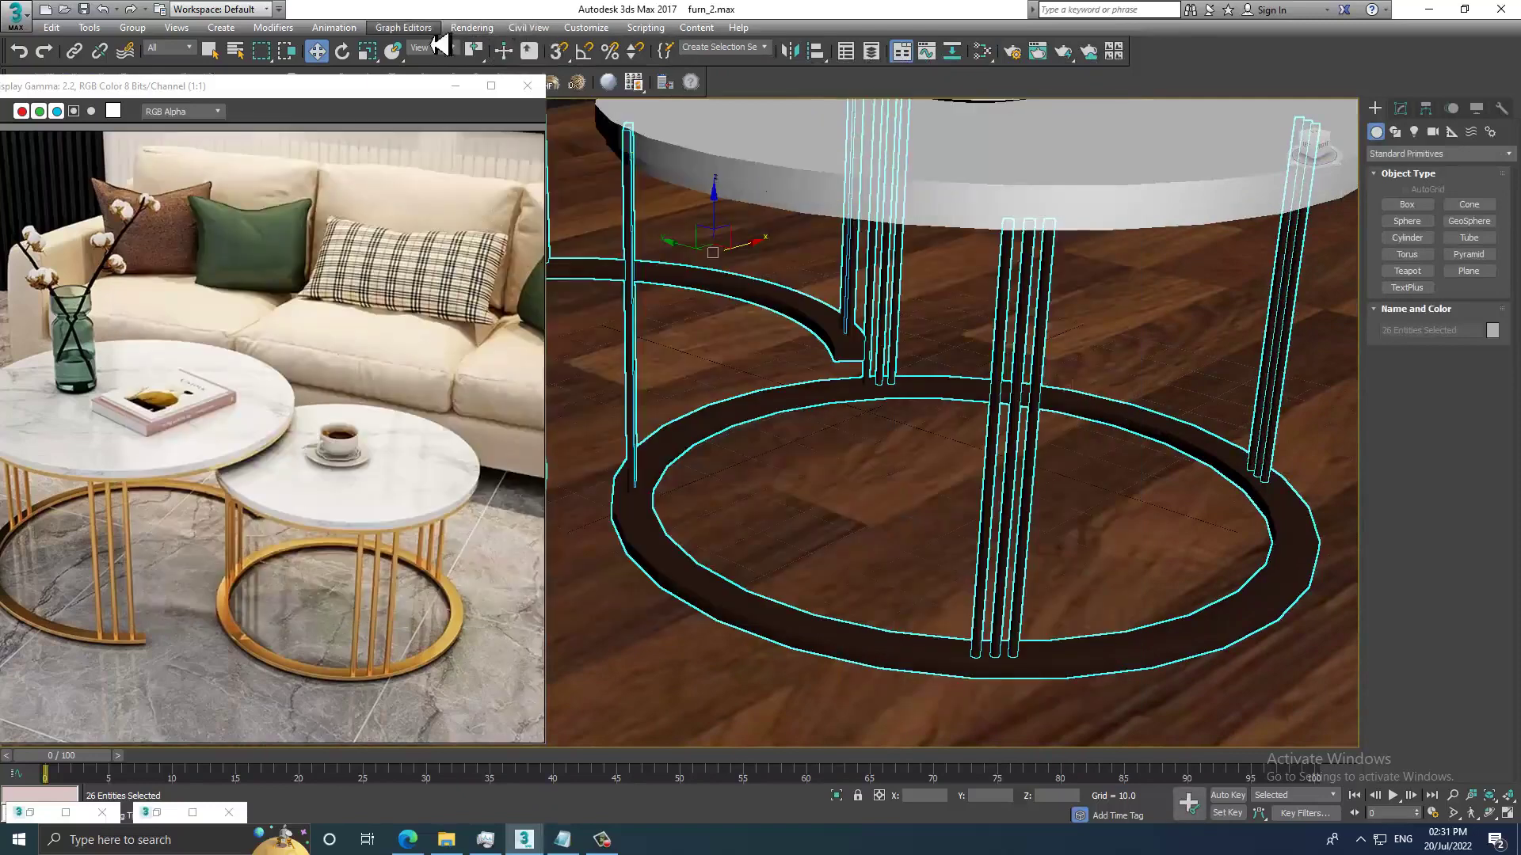
Set the V-Ray GI primary engine to Irradiance map.
{"action": "left_click", "coordinate": [472, 27]}
{"action": "left_click", "coordinate": [523, 105]}
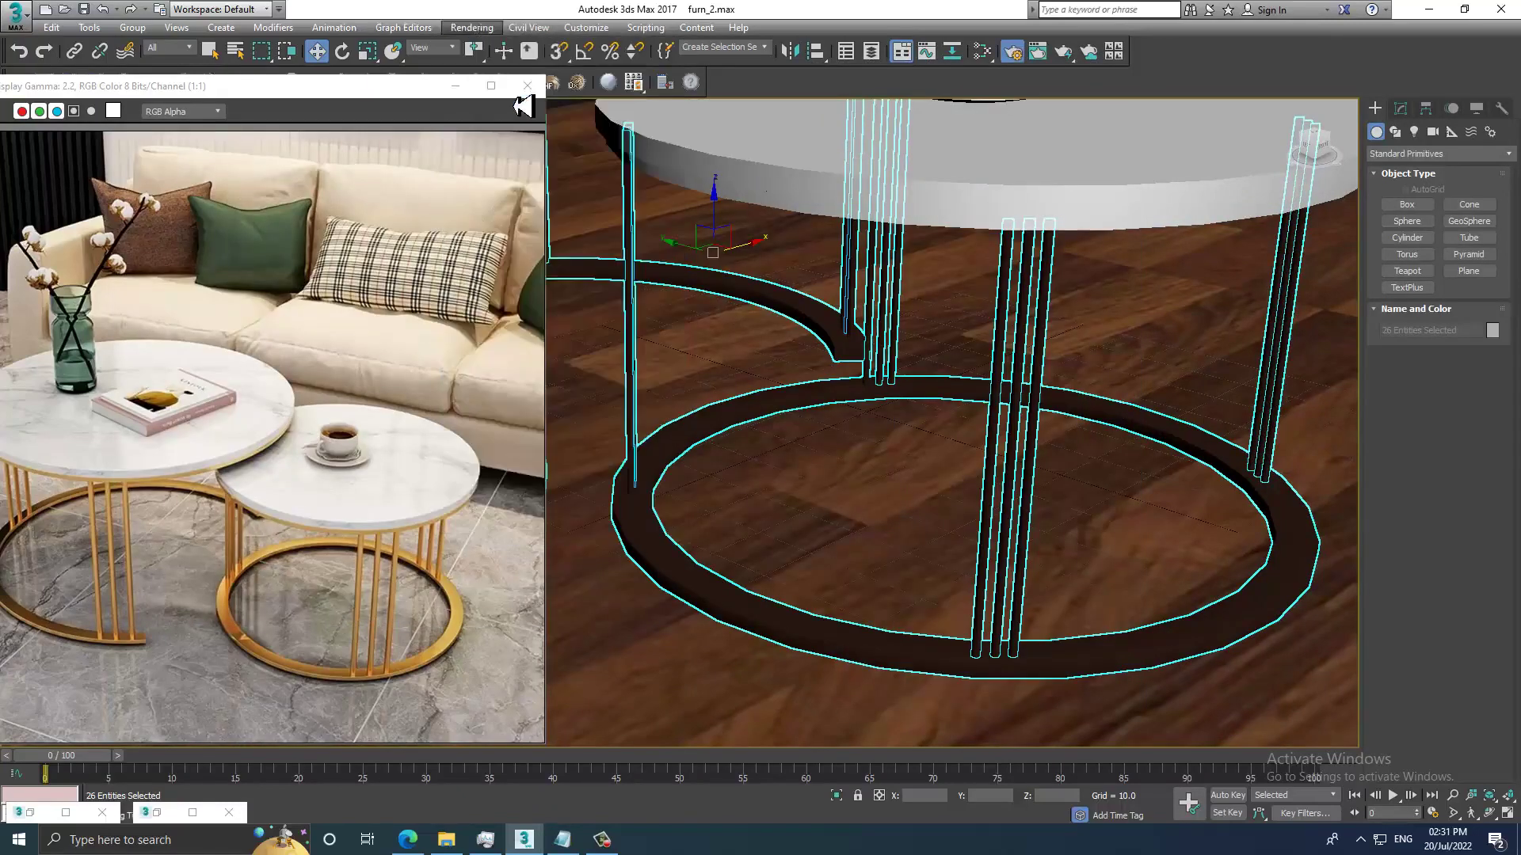
{"action": "left_click", "coordinate": [1028, 263]}
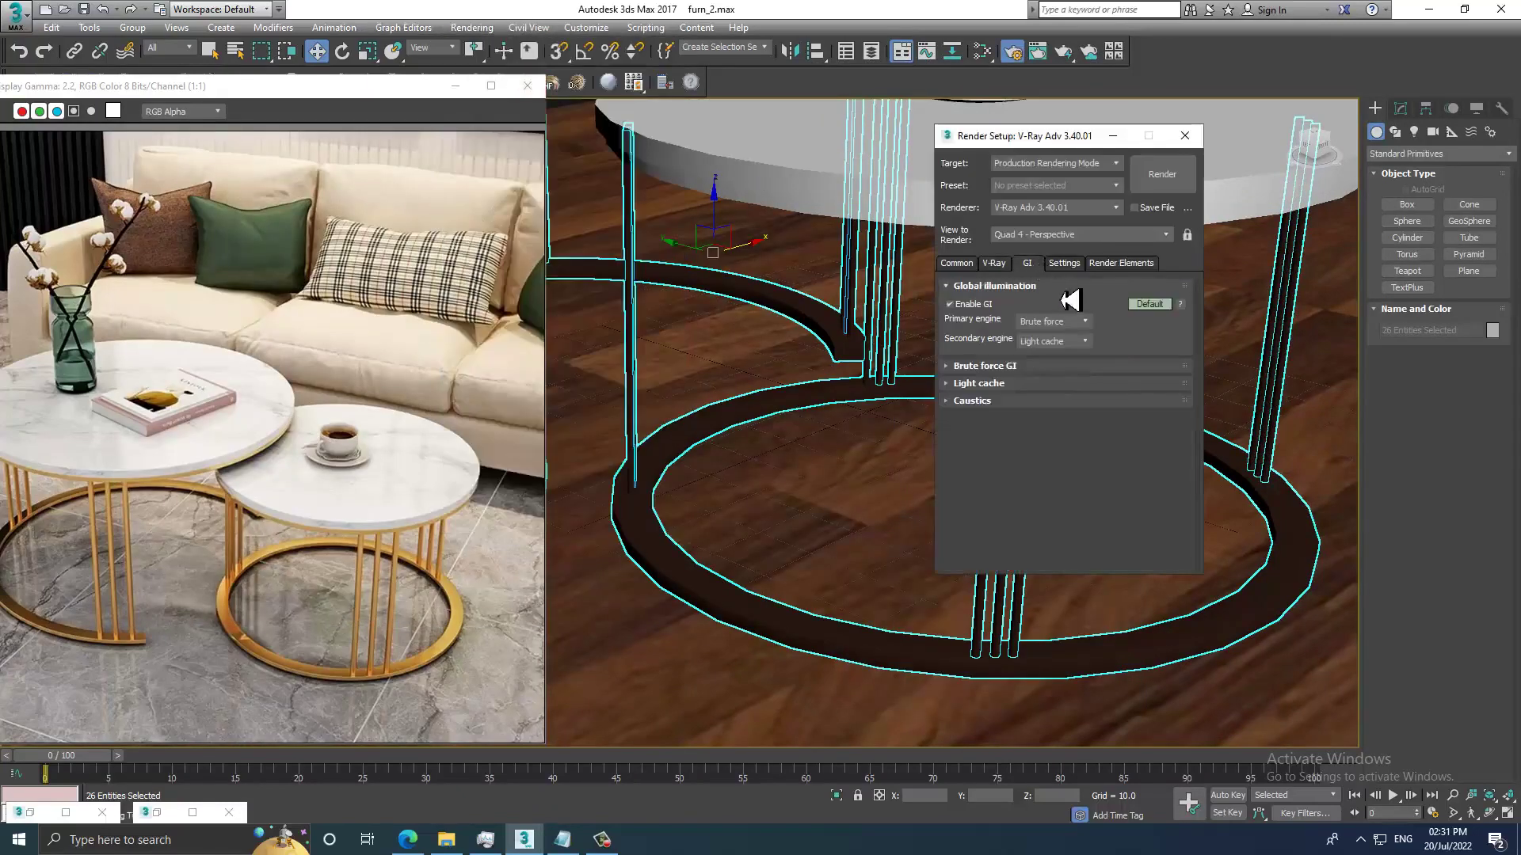
{"action": "left_click", "coordinate": [1058, 321]}
{"action": "left_click", "coordinate": [1060, 348]}
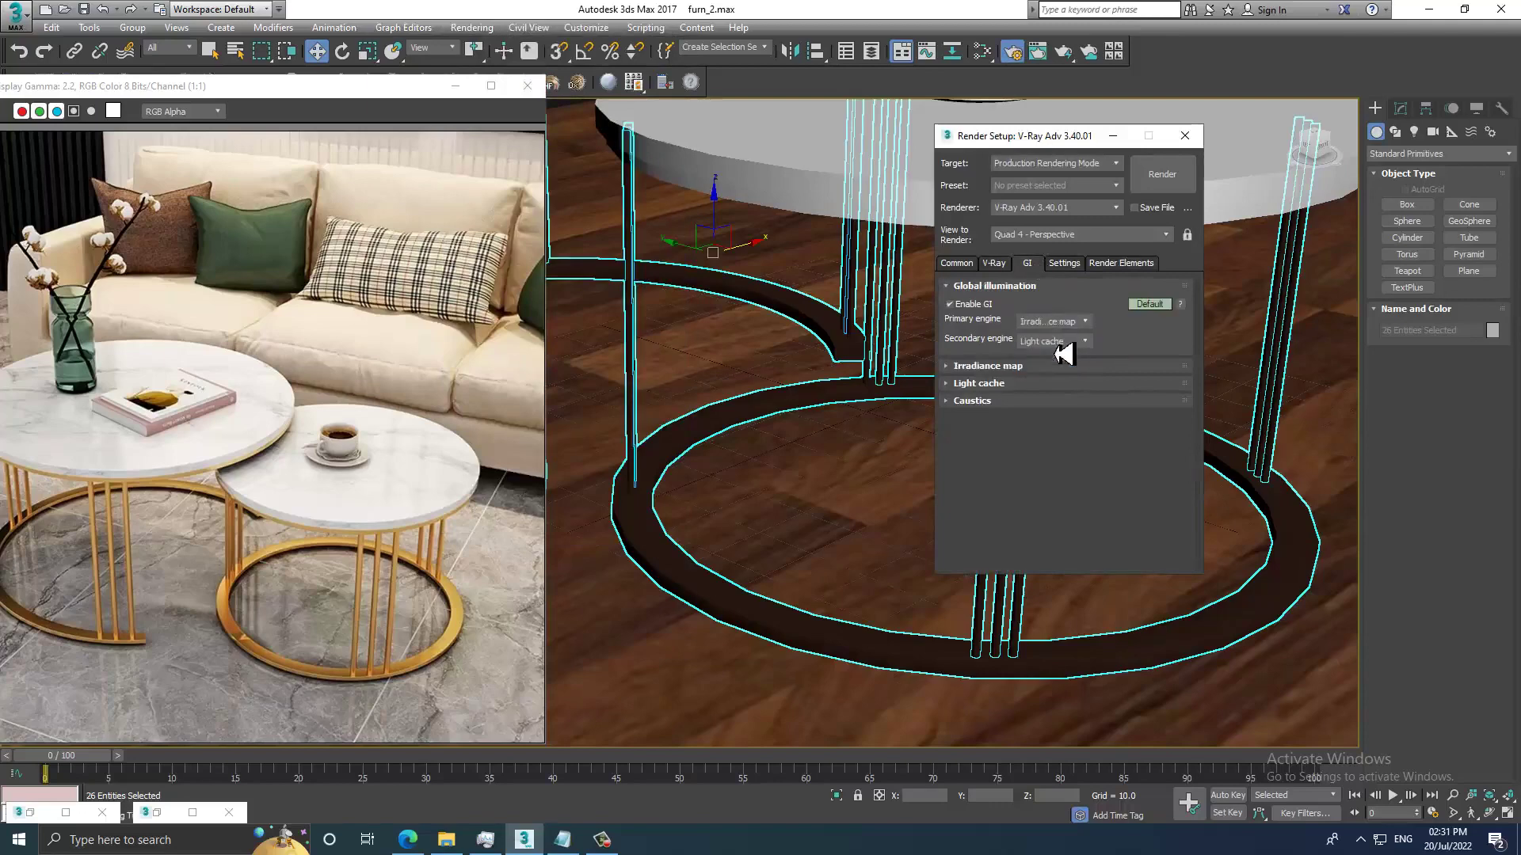
Enable the GI environment override and run another test render.
{"action": "left_click", "coordinate": [994, 263]}
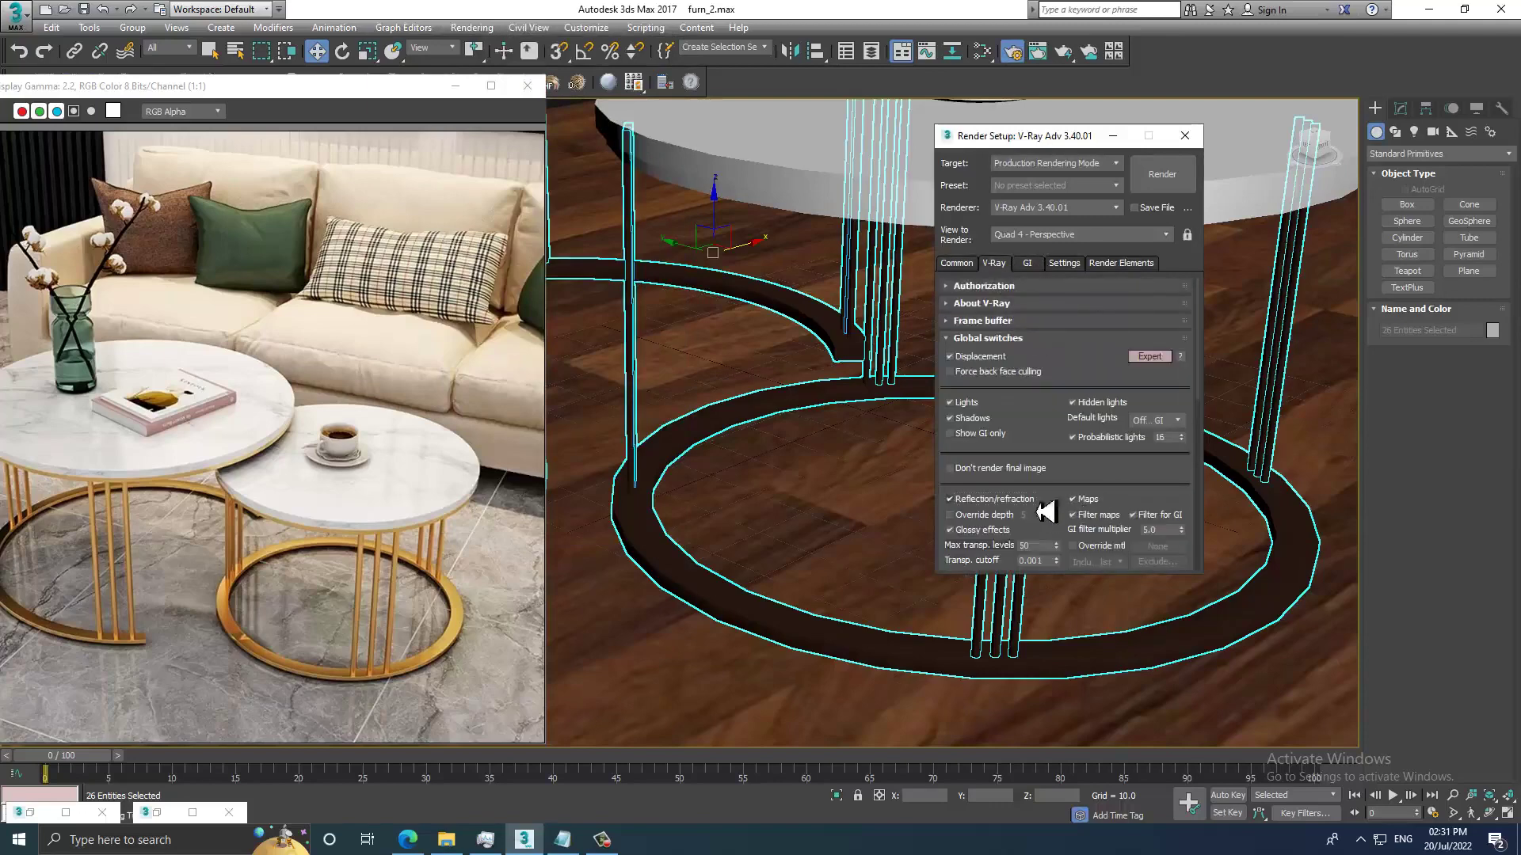
{"action": "scroll", "coordinate": [1053, 467], "scroll_direction": "down", "scroll_amount": 10}
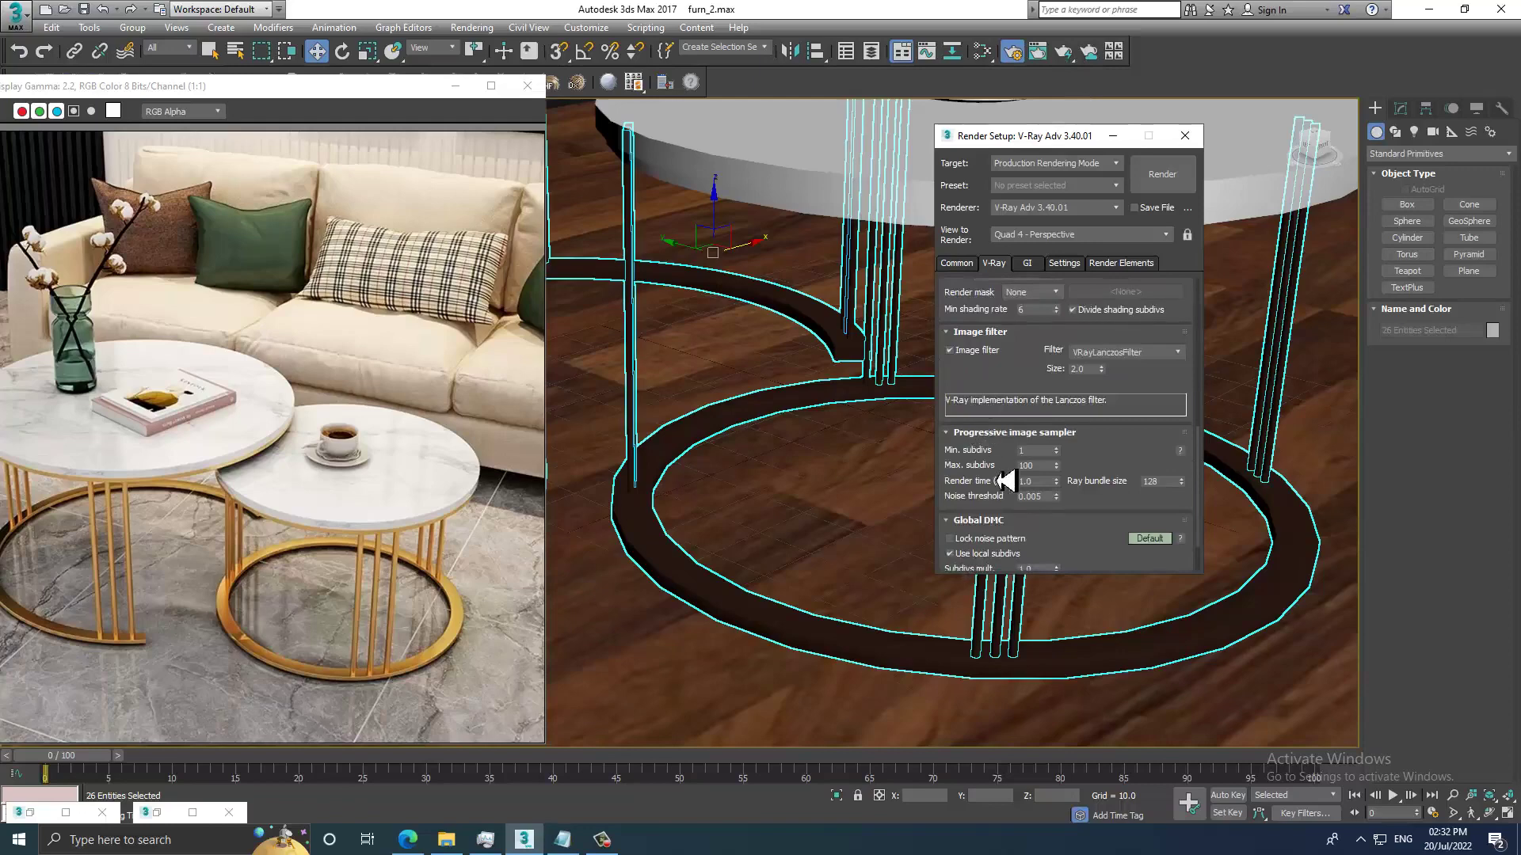
{"action": "scroll", "coordinate": [1004, 481], "scroll_direction": "down", "scroll_amount": 3}
{"action": "scroll", "coordinate": [1019, 514], "scroll_direction": "down", "scroll_amount": 3}
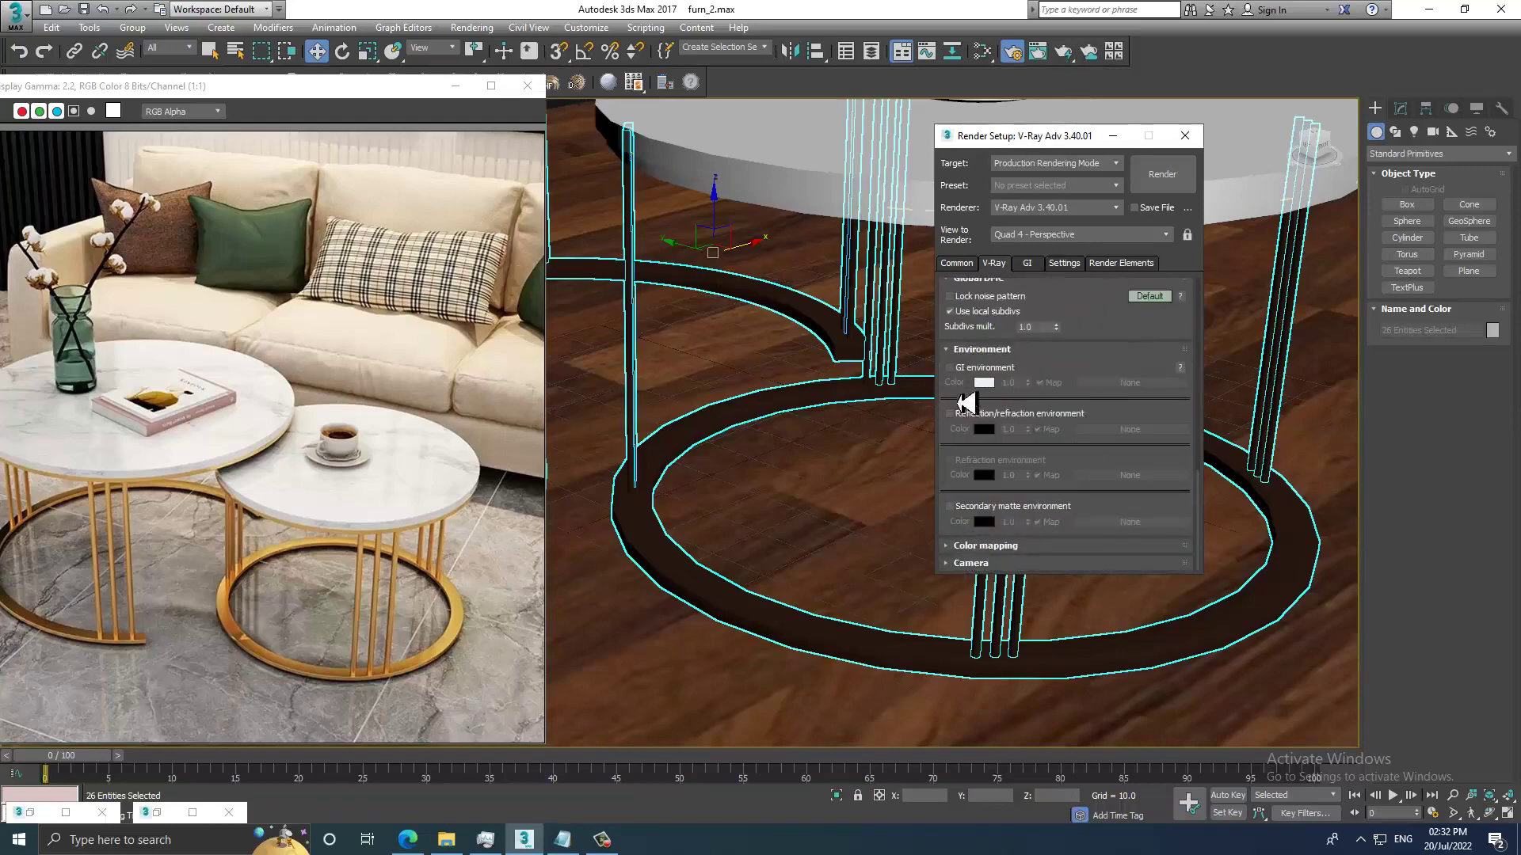
{"action": "left_click", "coordinate": [950, 367]}
{"action": "left_click", "coordinate": [1172, 182]}
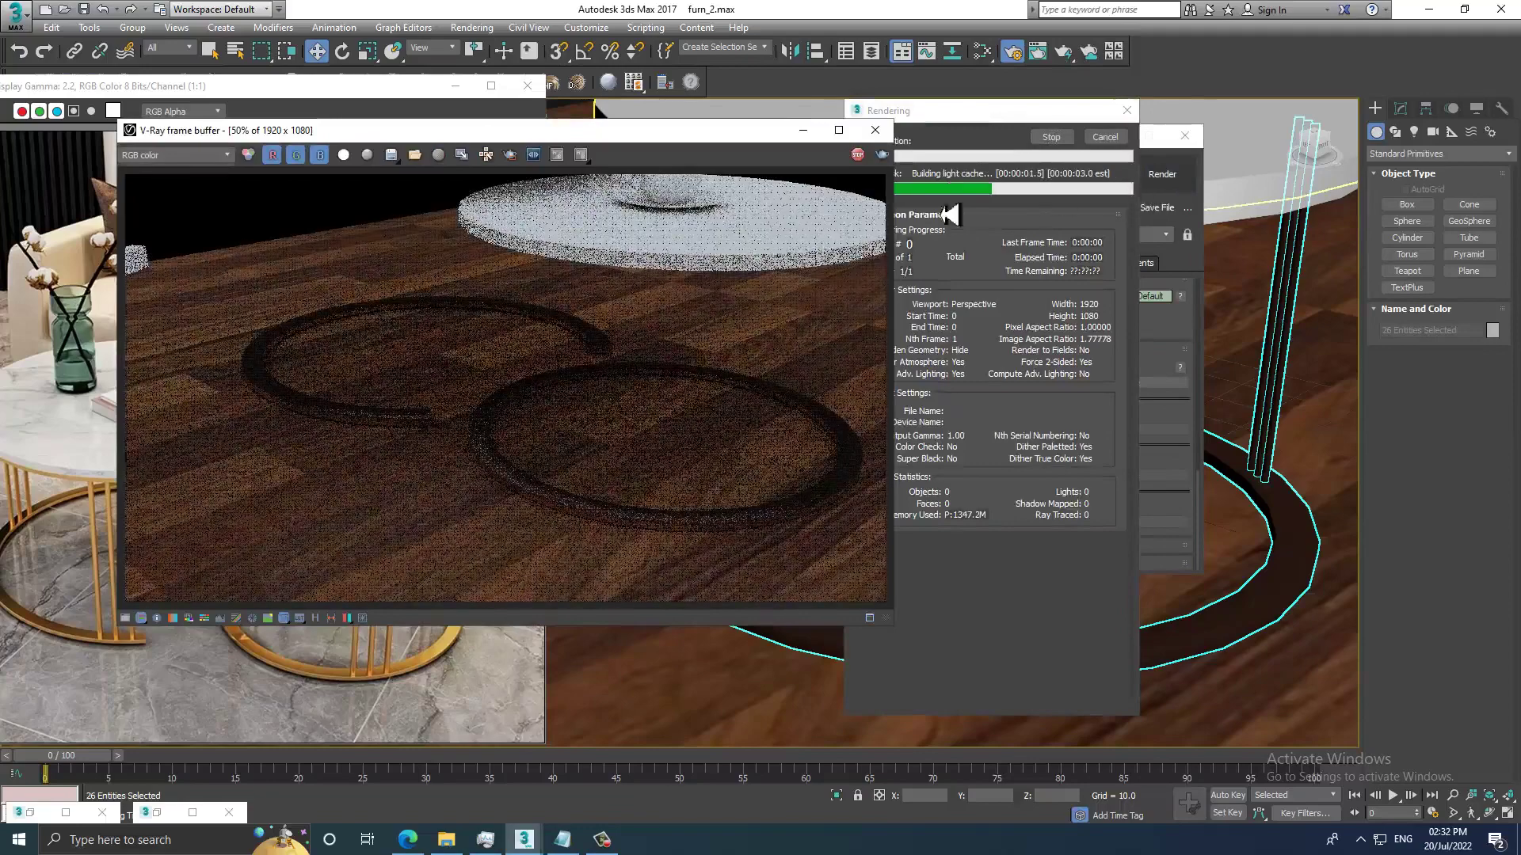
{"action": "left_click", "coordinate": [899, 173]}
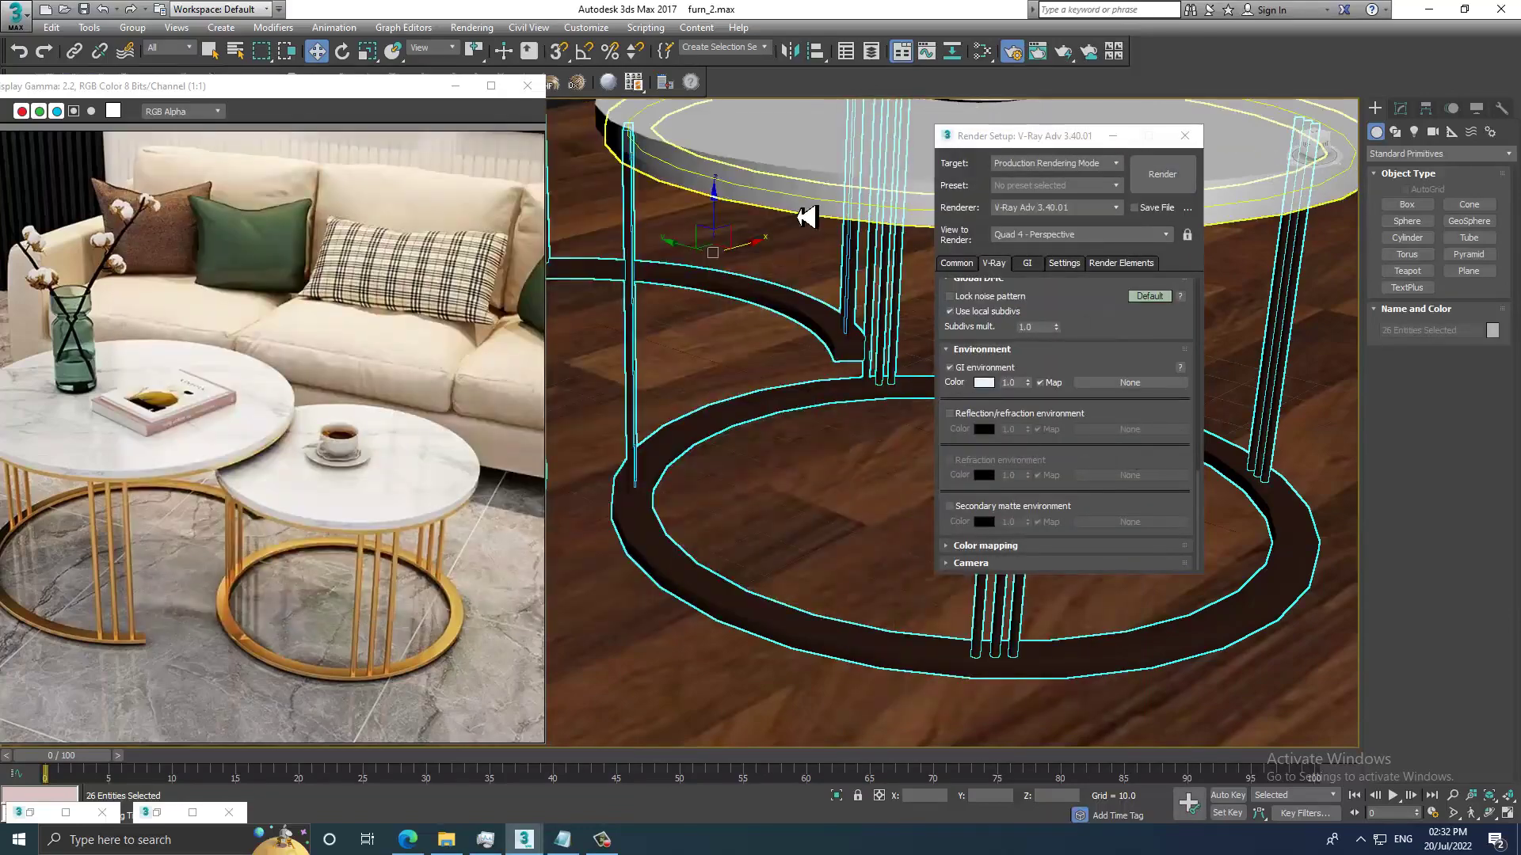
Convert all 68 table parts to Editable Poly, test-render, and minimize Render Setup.
{"action": "key", "text": "ctrl+a"}
{"action": "right_click", "coordinate": [958, 176]}
{"action": "mouse_move", "coordinate": [827, 347]}
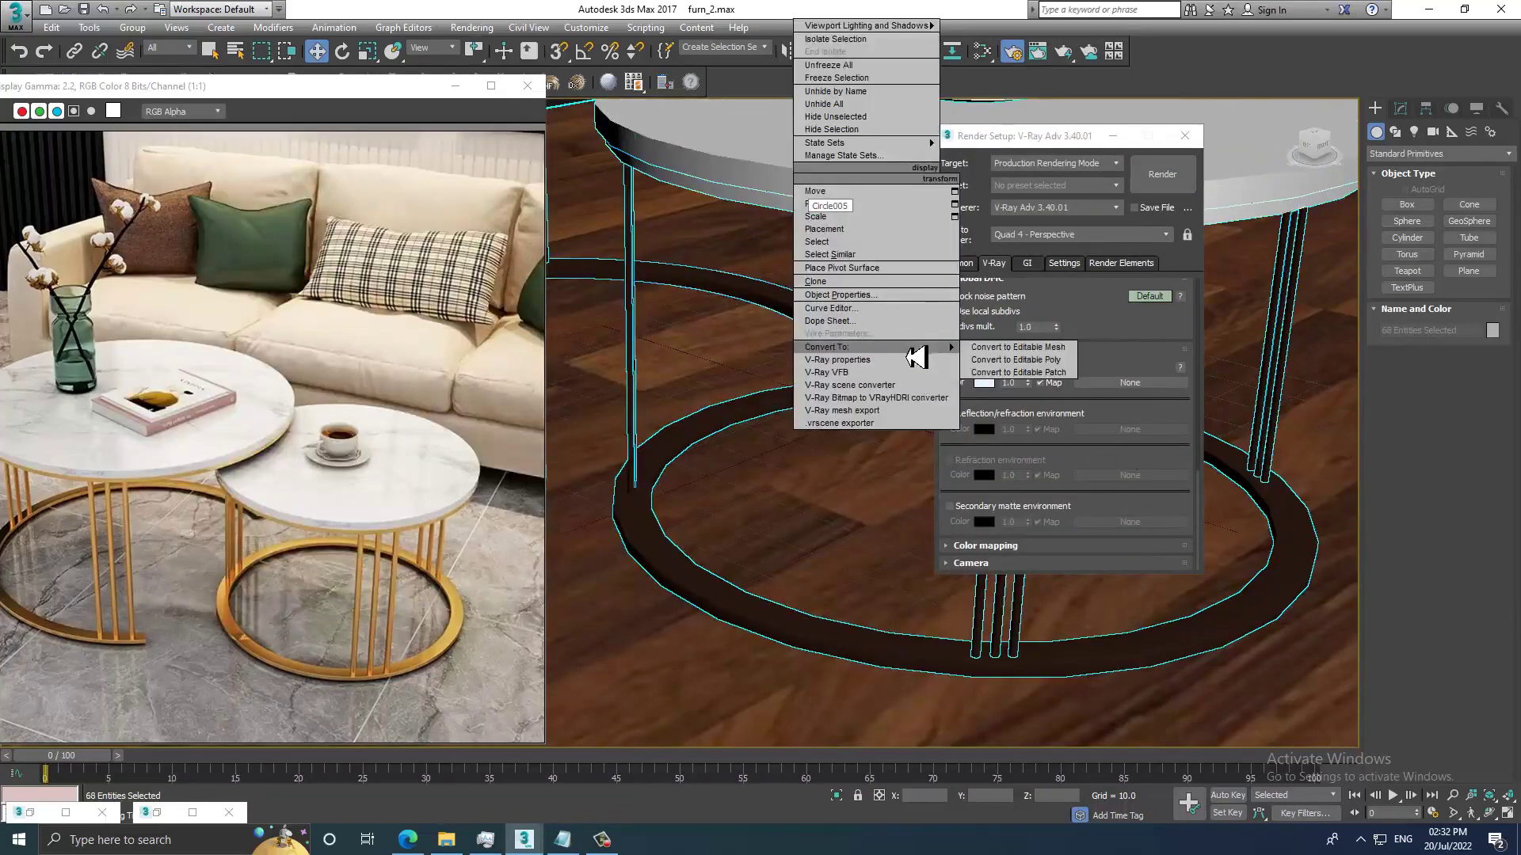
{"action": "left_click", "coordinate": [1042, 361]}
{"action": "key", "text": "shift+q"}
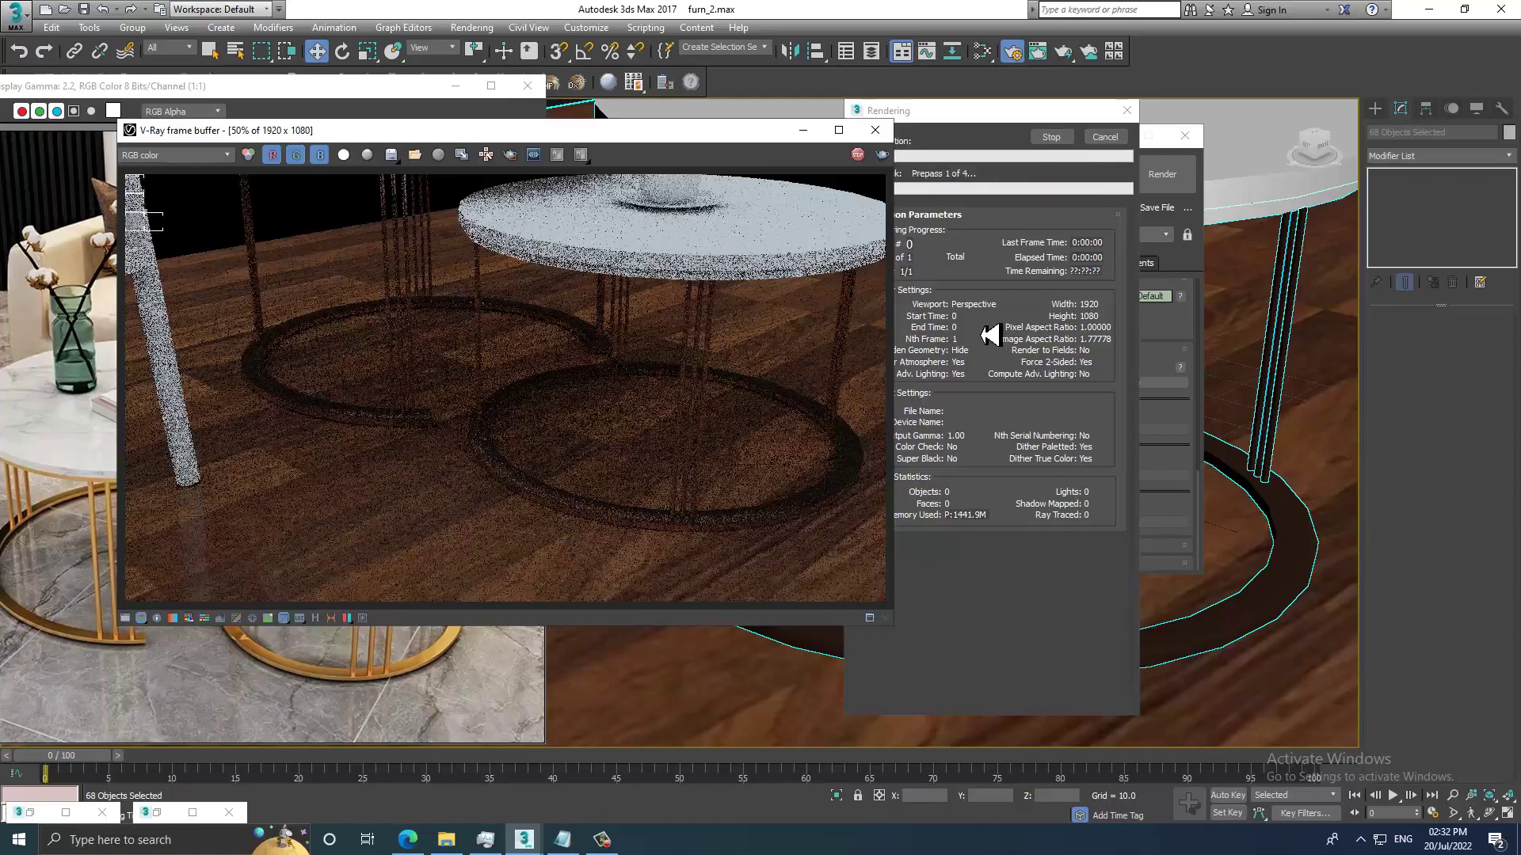
{"action": "left_click", "coordinate": [875, 130]}
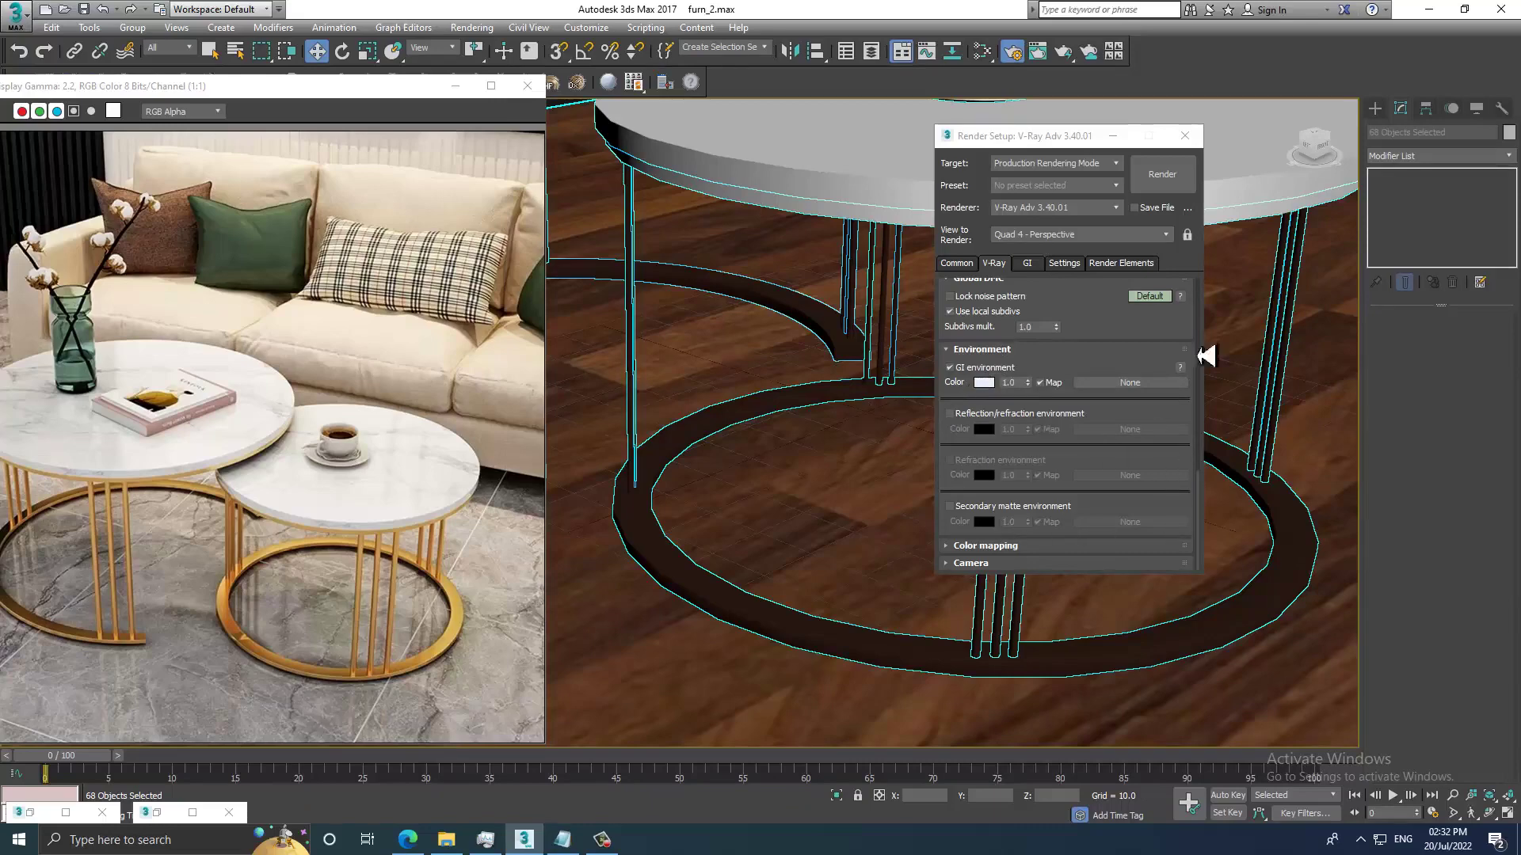
{"action": "left_click", "coordinate": [1113, 137]}
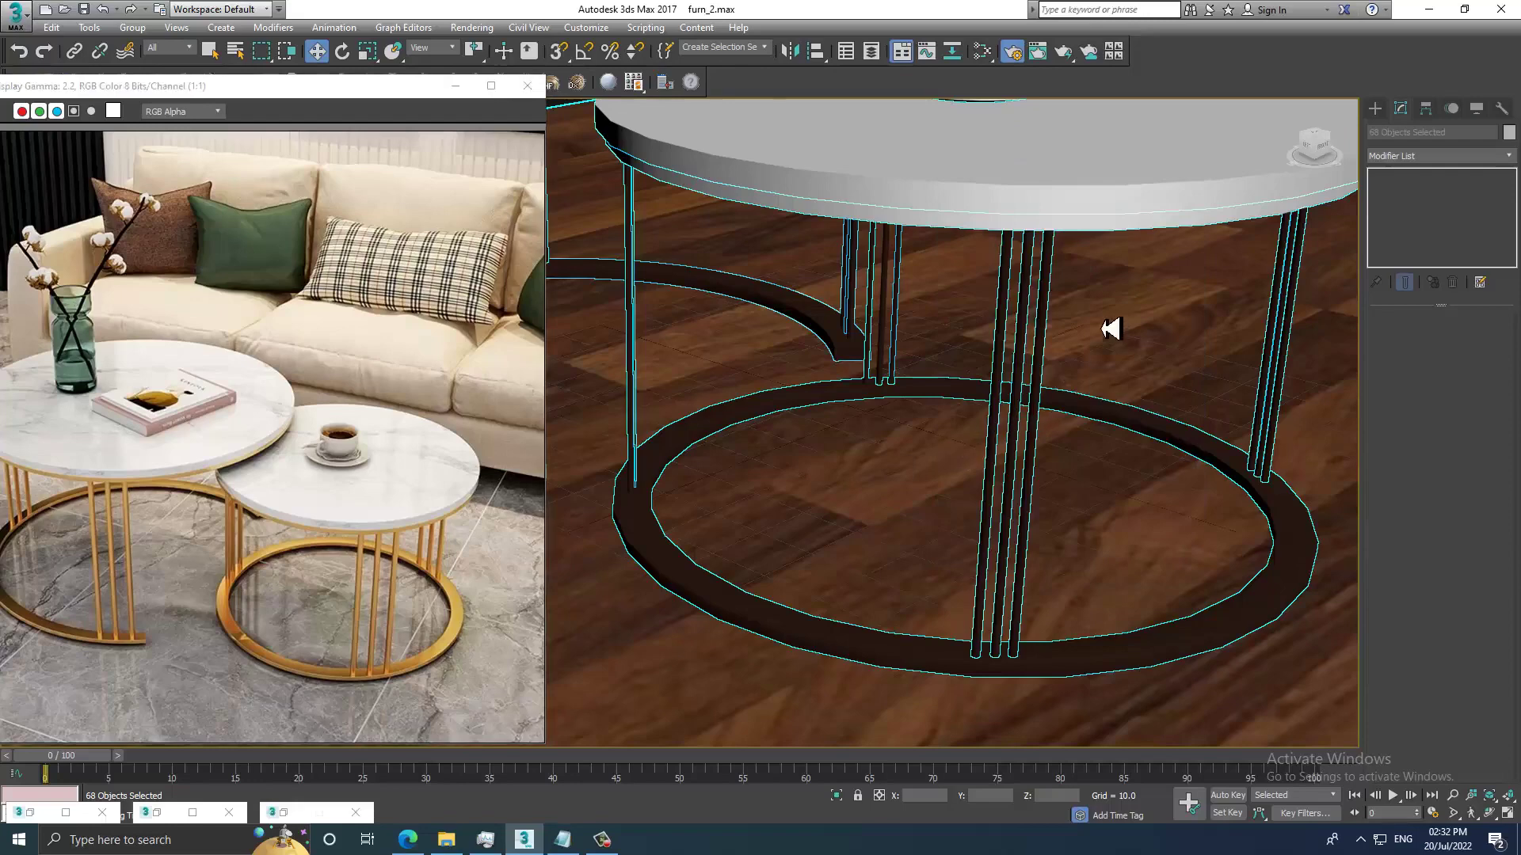
Create a new VRayMtl named Gold with a pure black diffuse colour.
{"action": "key", "text": "m"}
{"action": "middle_click_drag", "start_coordinate": [982, 446], "coordinate": [926, 249]}
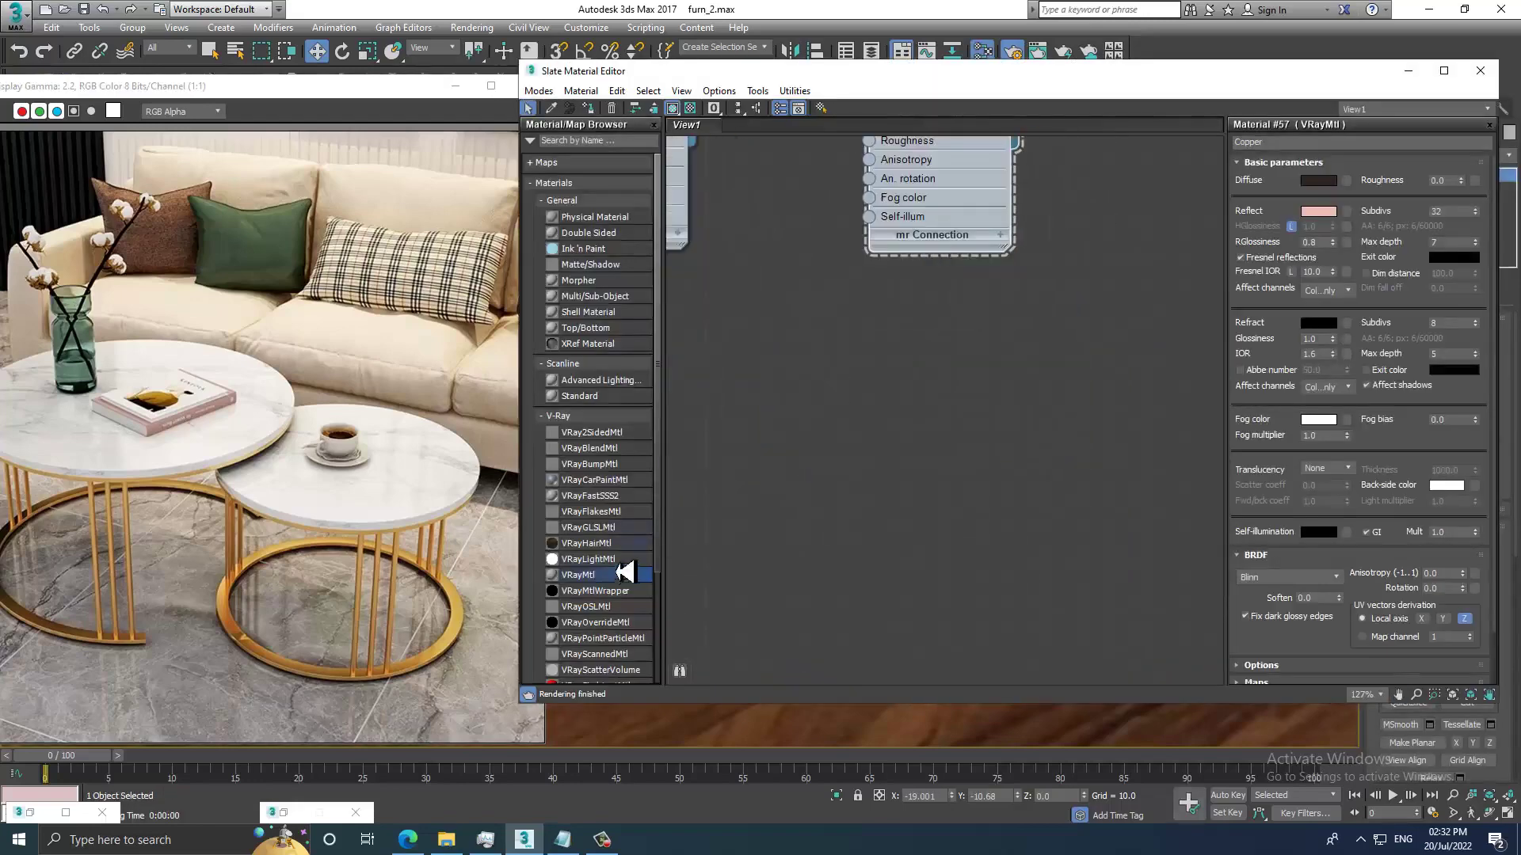
{"action": "left_click_drag", "start_coordinate": [609, 582], "coordinate": [871, 317]}
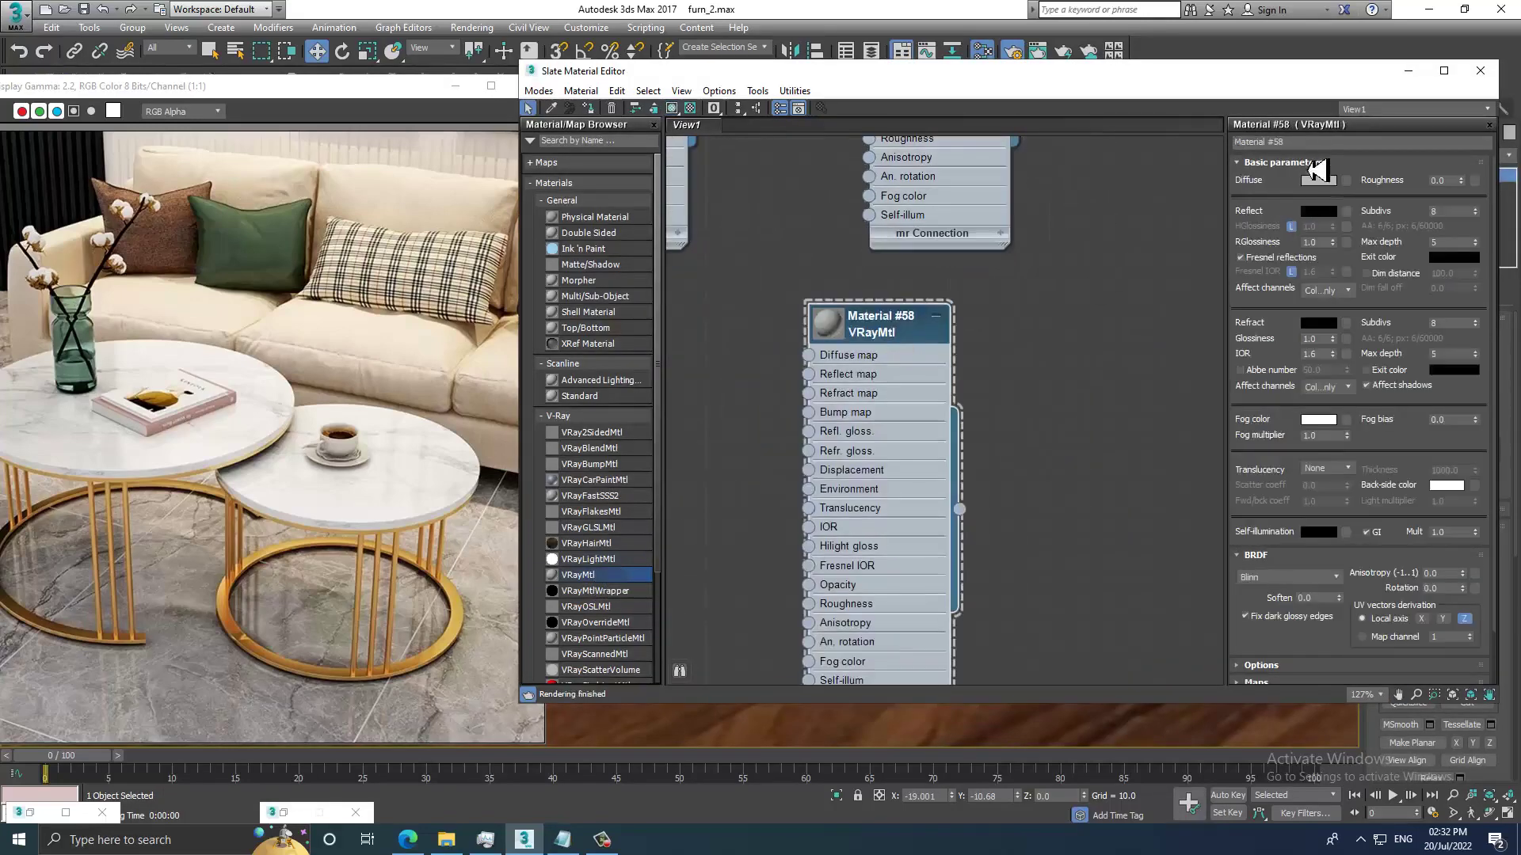
{"action": "key", "text": "BackSpace"}
{"action": "type", "text": "Gold"}
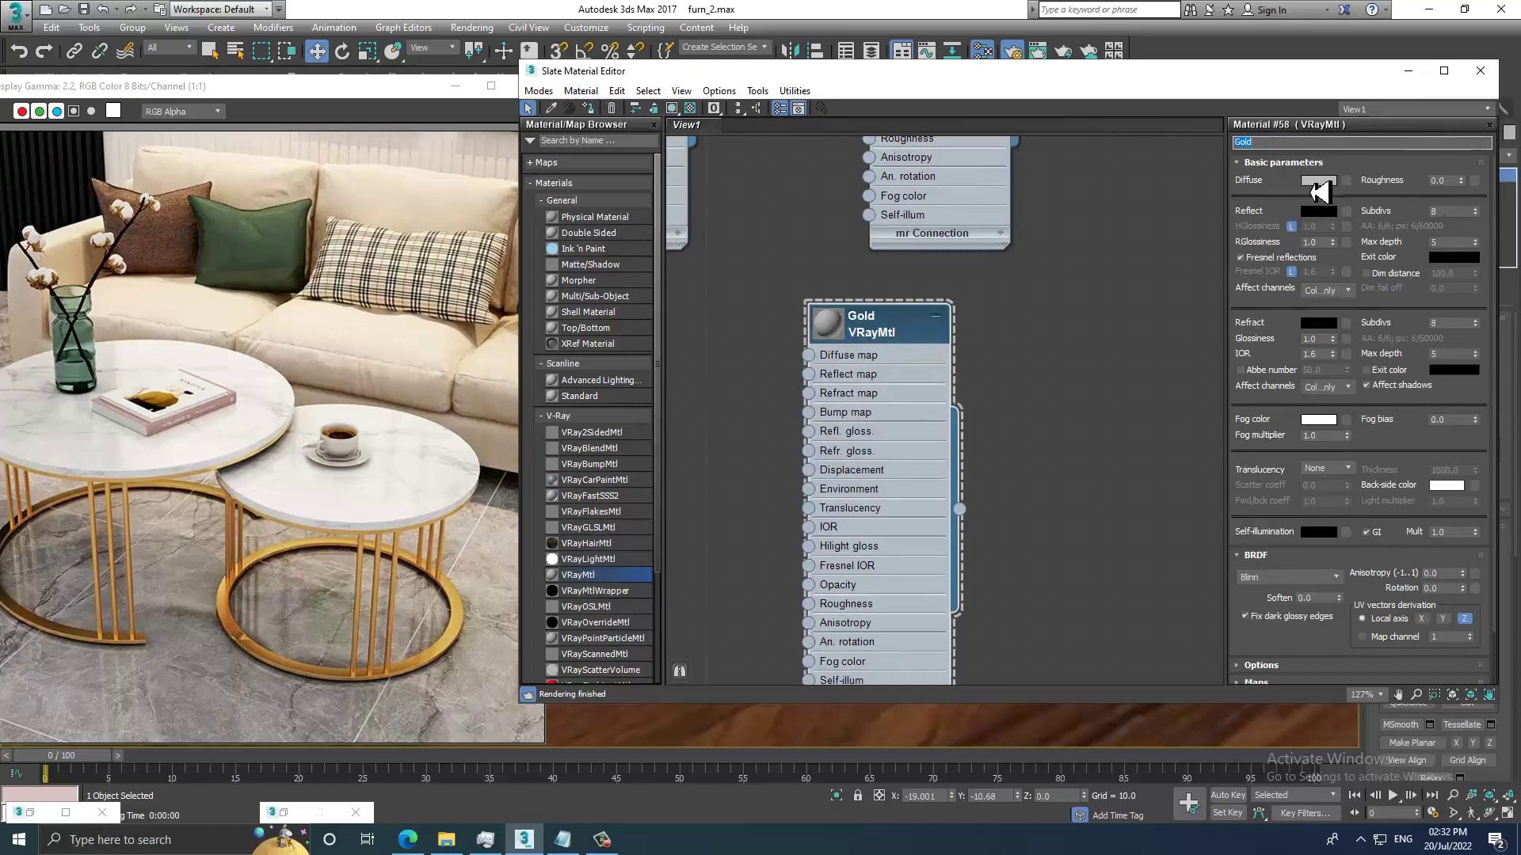
{"action": "left_click", "coordinate": [1319, 181]}
{"action": "left_click_drag", "start_coordinate": [469, 165], "coordinate": [469, 105]}
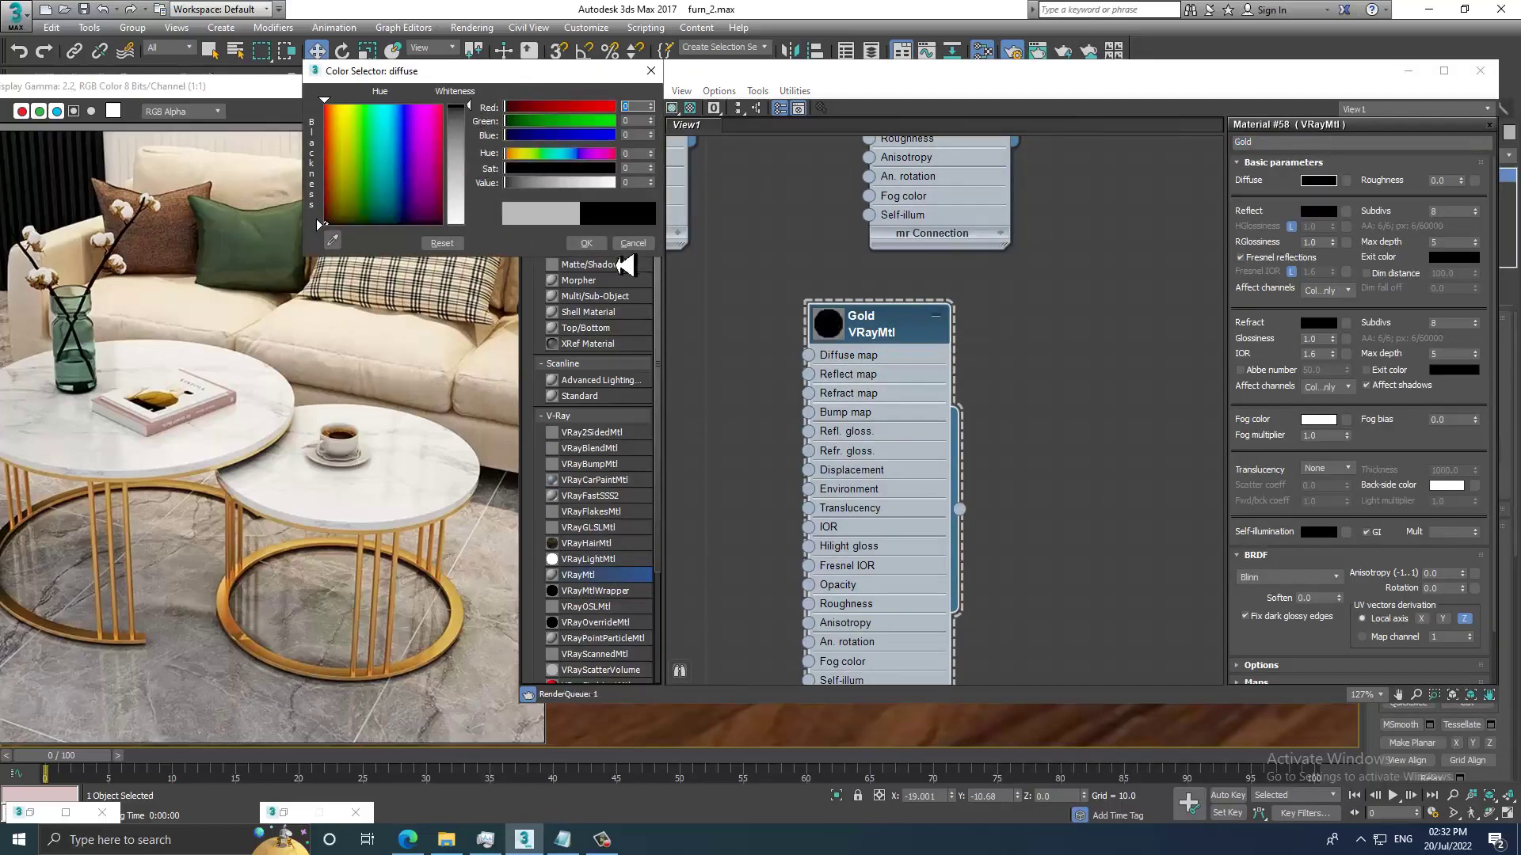
{"action": "left_click", "coordinate": [588, 244]}
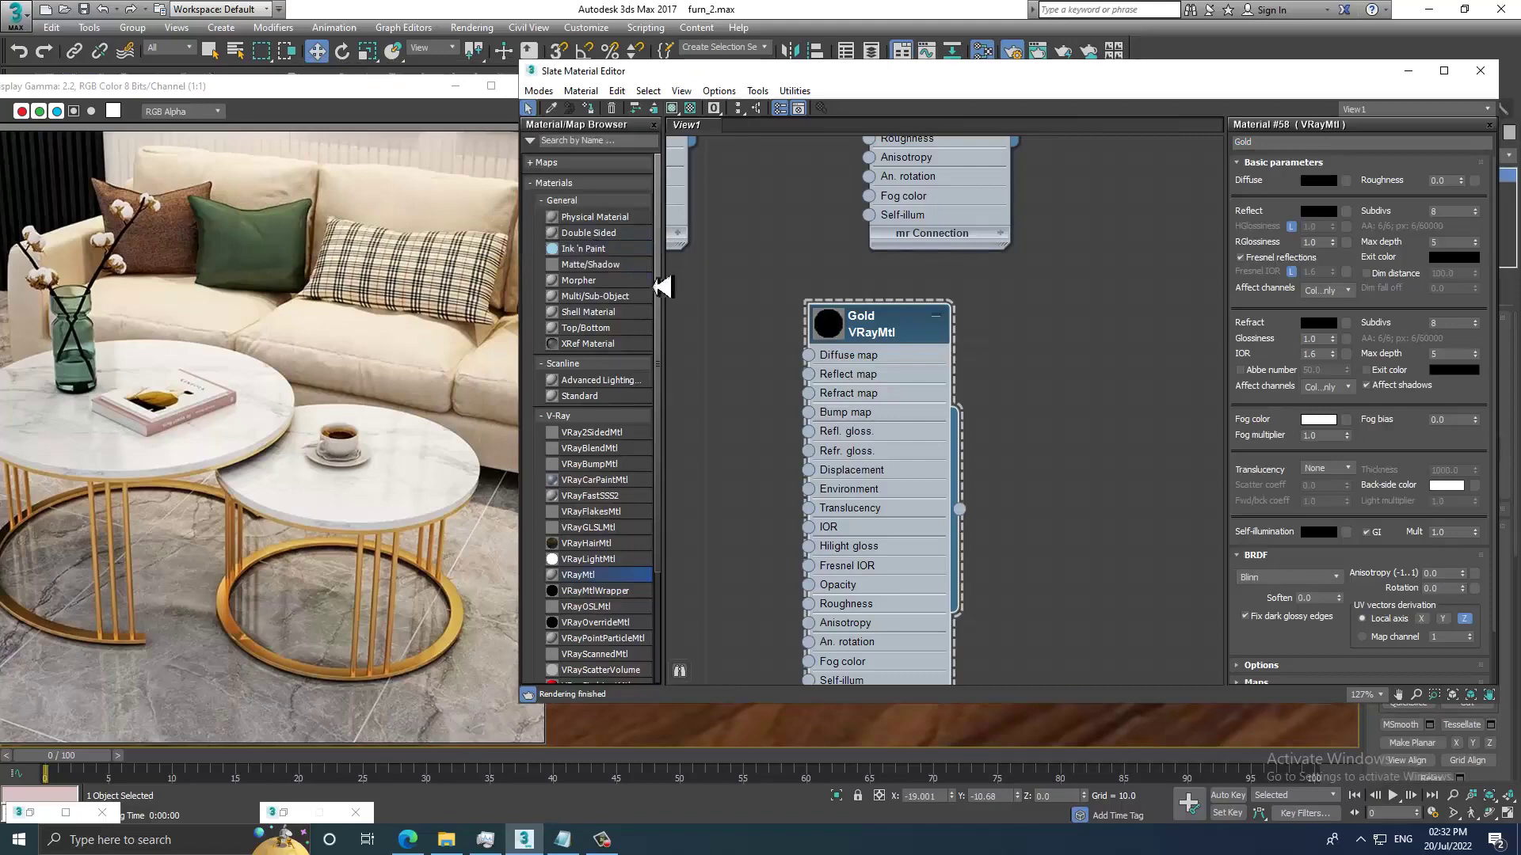
Give Gold a pale-gold reflection colour (R245, B72) and turn Fresnel reflections off.
{"action": "left_click", "coordinate": [1320, 212]}
{"action": "type", "text": "240"}
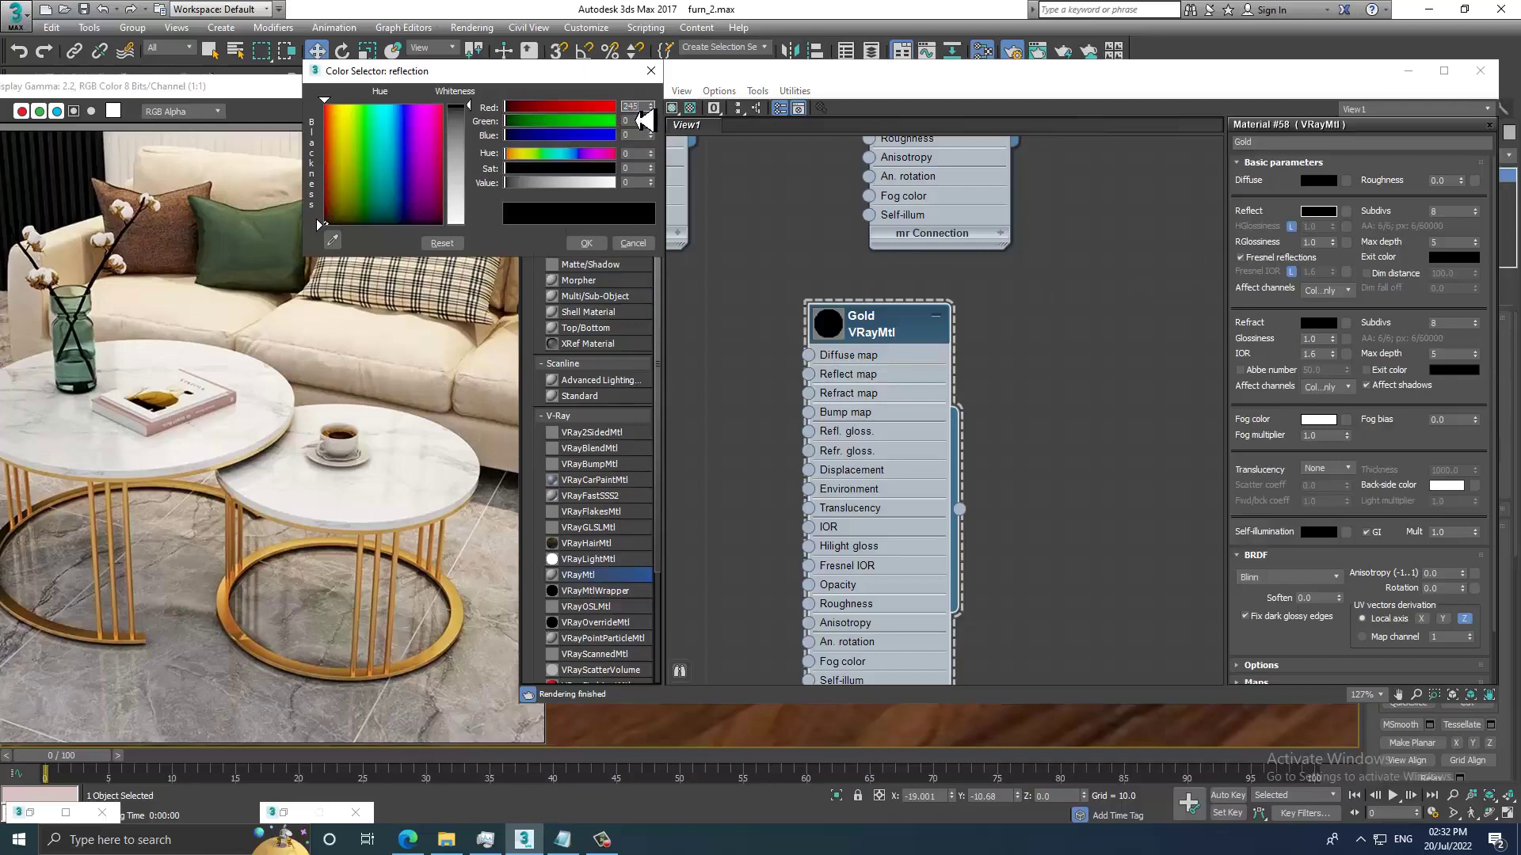
{"action": "key", "text": "Tab"}
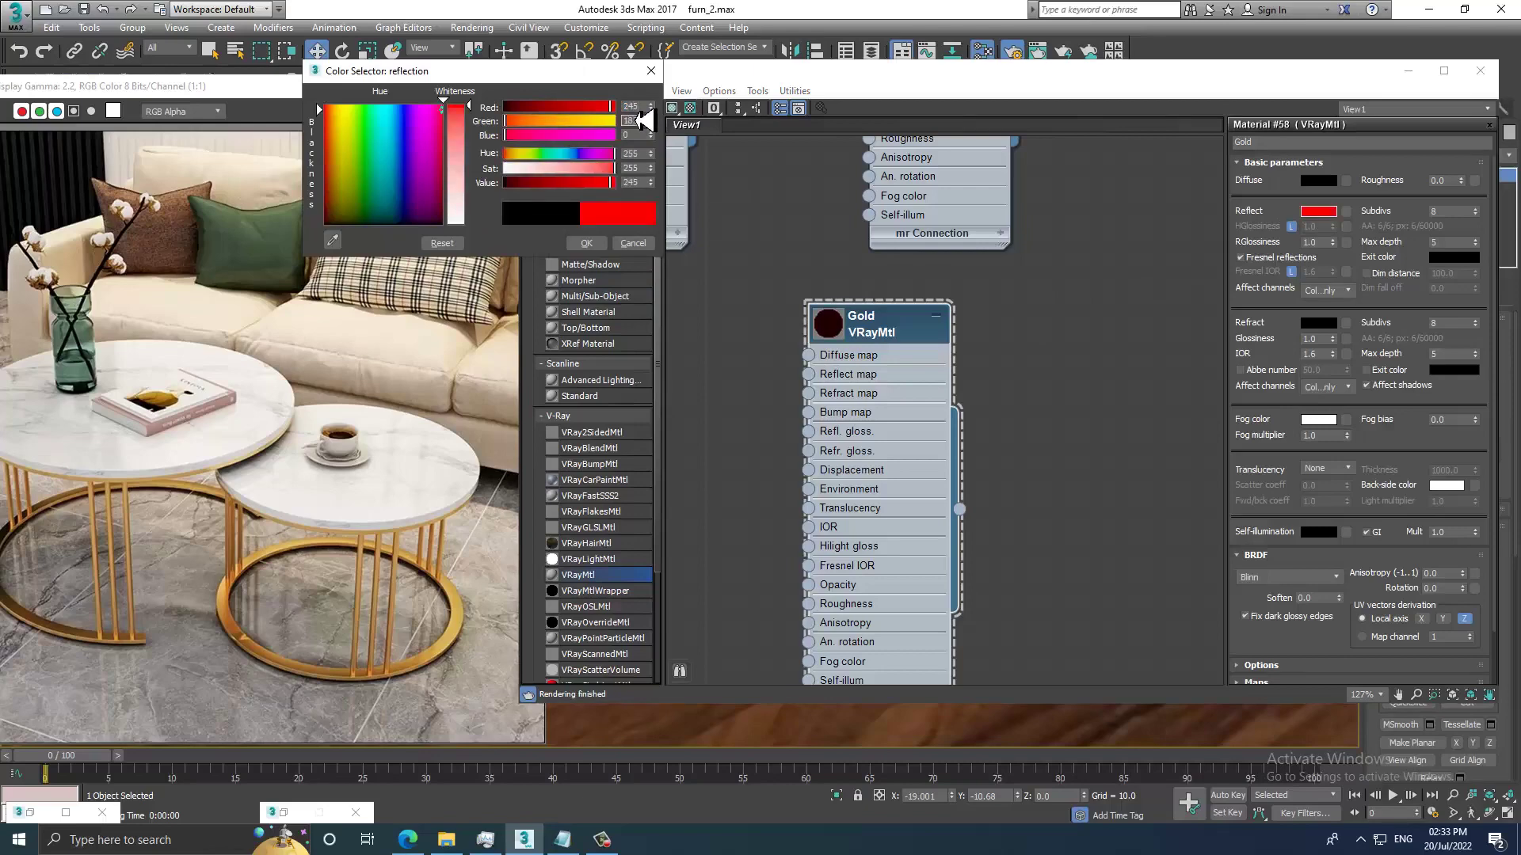
{"action": "key", "text": "Tab"}
{"action": "key", "text": "Return"}
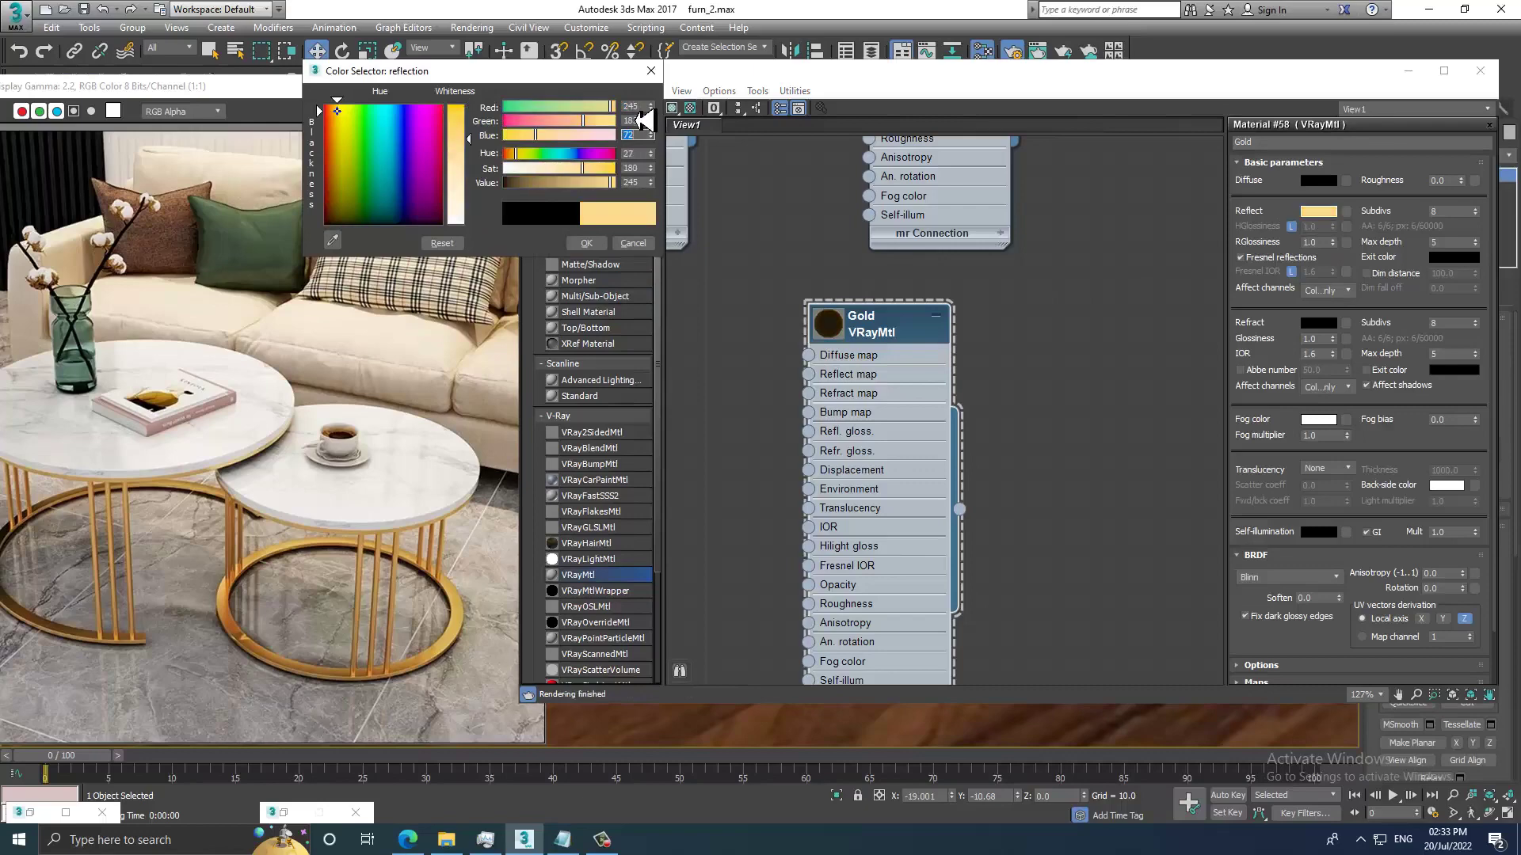
{"action": "left_click", "coordinate": [586, 243]}
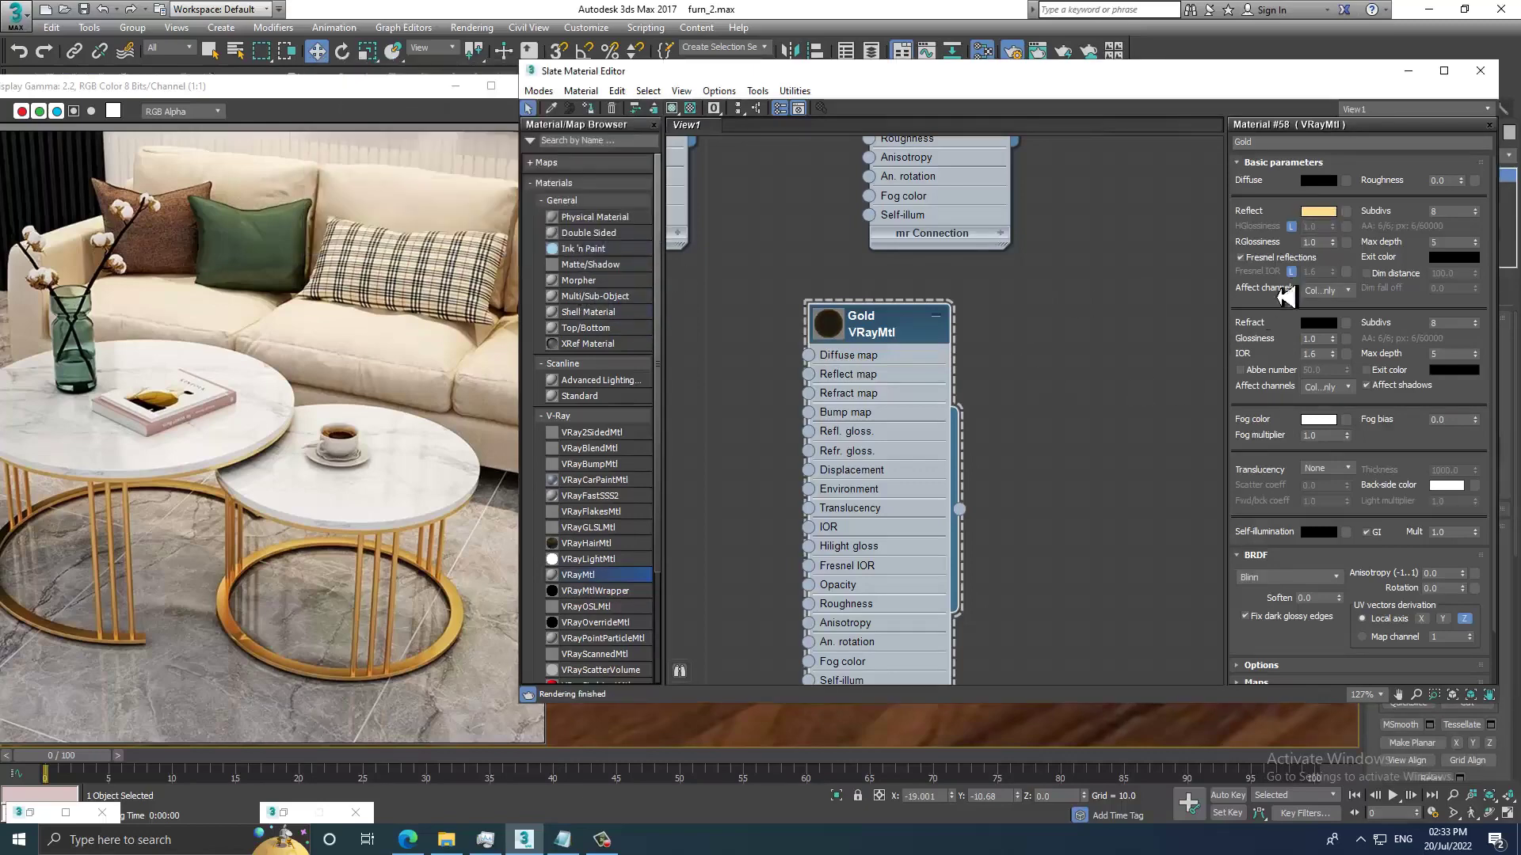
{"action": "left_click", "coordinate": [1292, 272]}
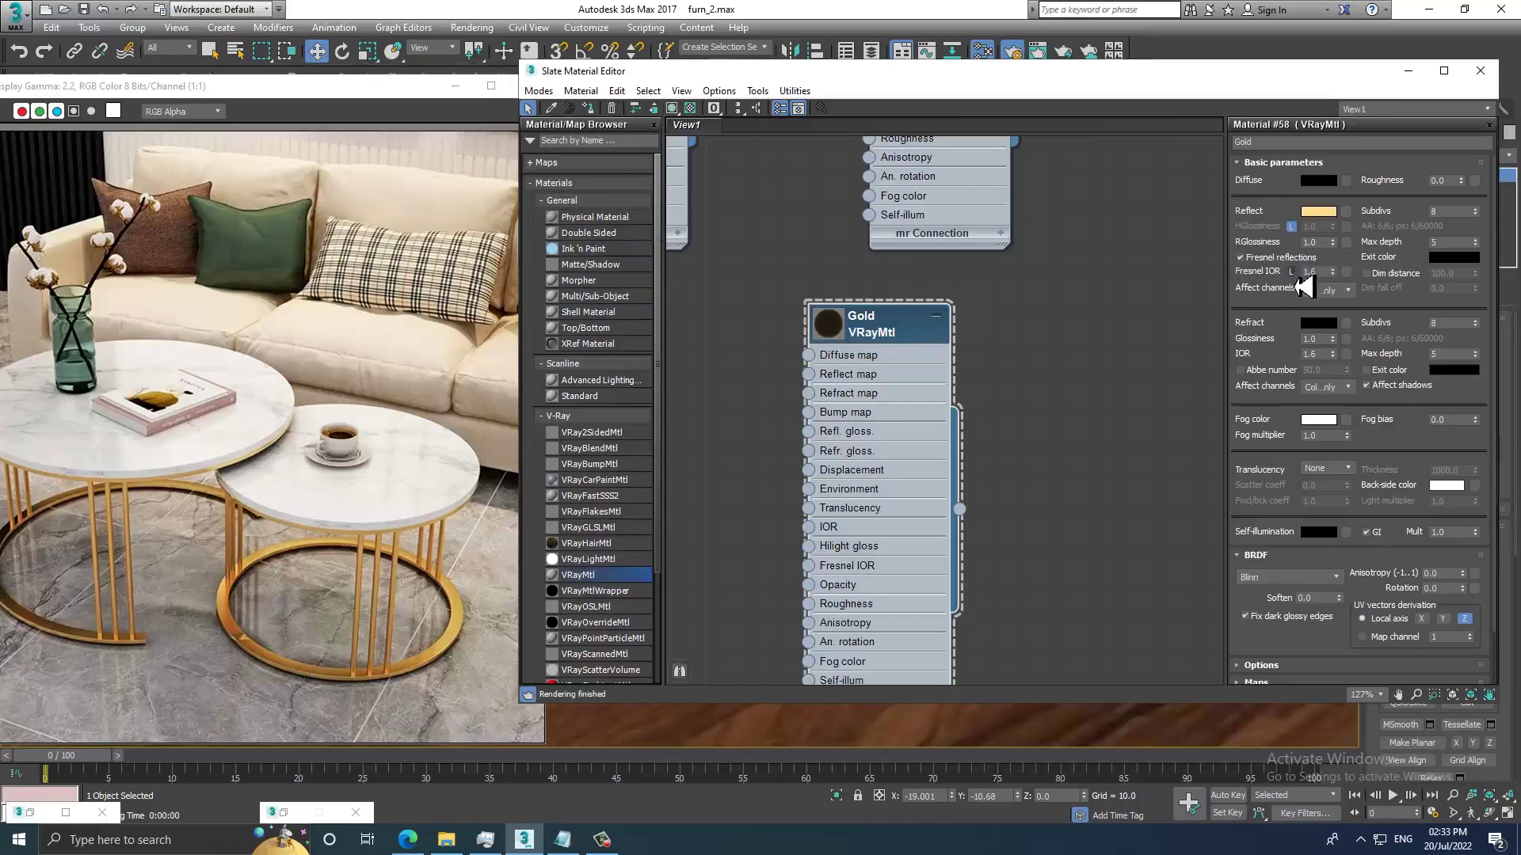
{"action": "left_click", "coordinate": [1255, 267]}
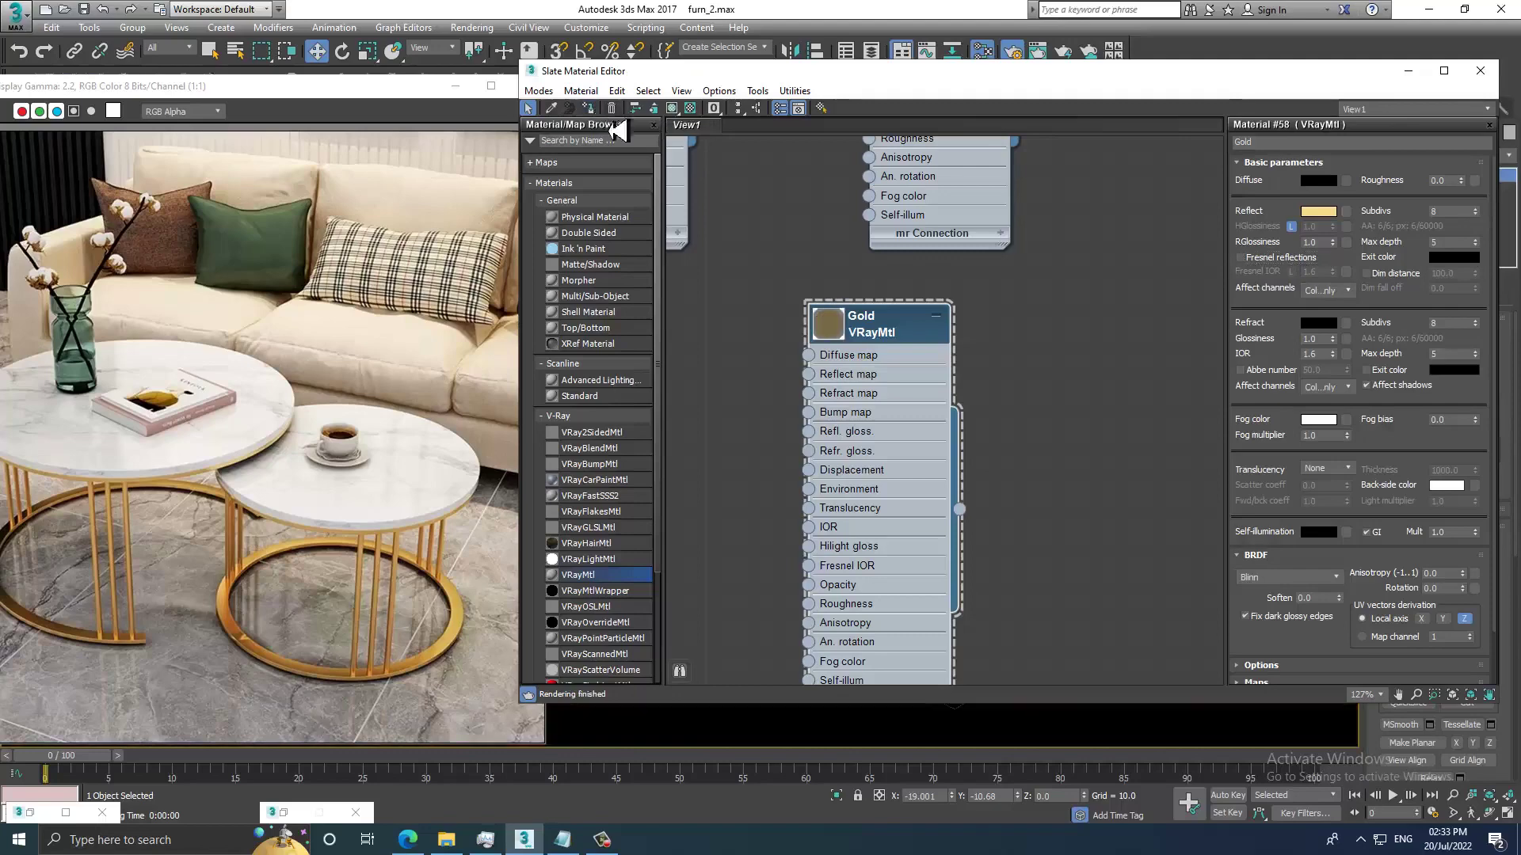
{"action": "left_click", "coordinate": [1410, 72]}
Pull the view back to show both tables and select the table legs and rings.
{"action": "scroll", "coordinate": [1188, 521], "scroll_direction": "down", "scroll_amount": 5}
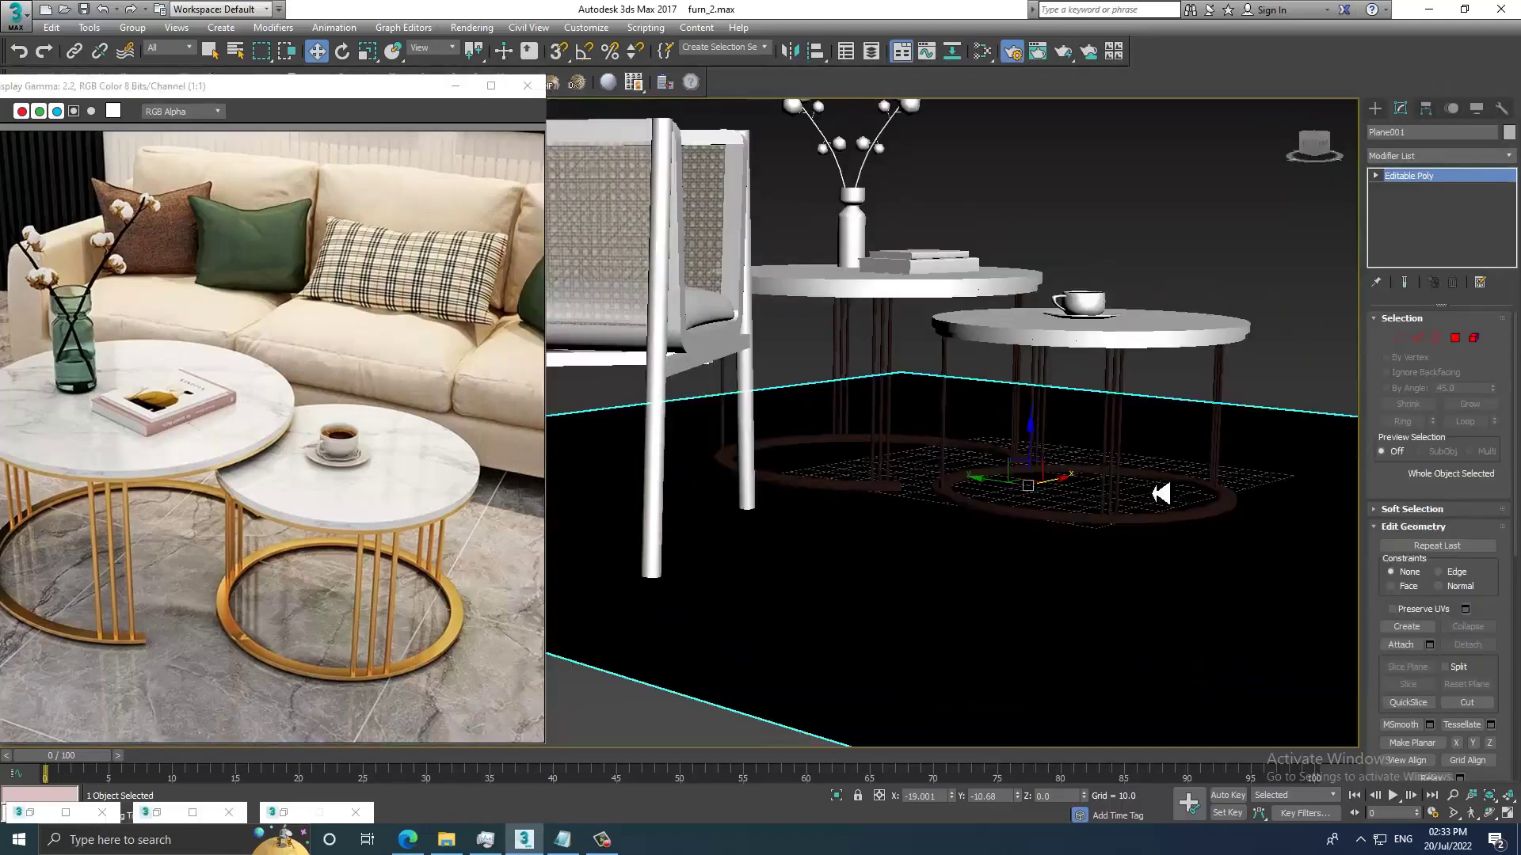
{"action": "middle_click_drag", "start_coordinate": [1157, 492], "coordinate": [1096, 452]}
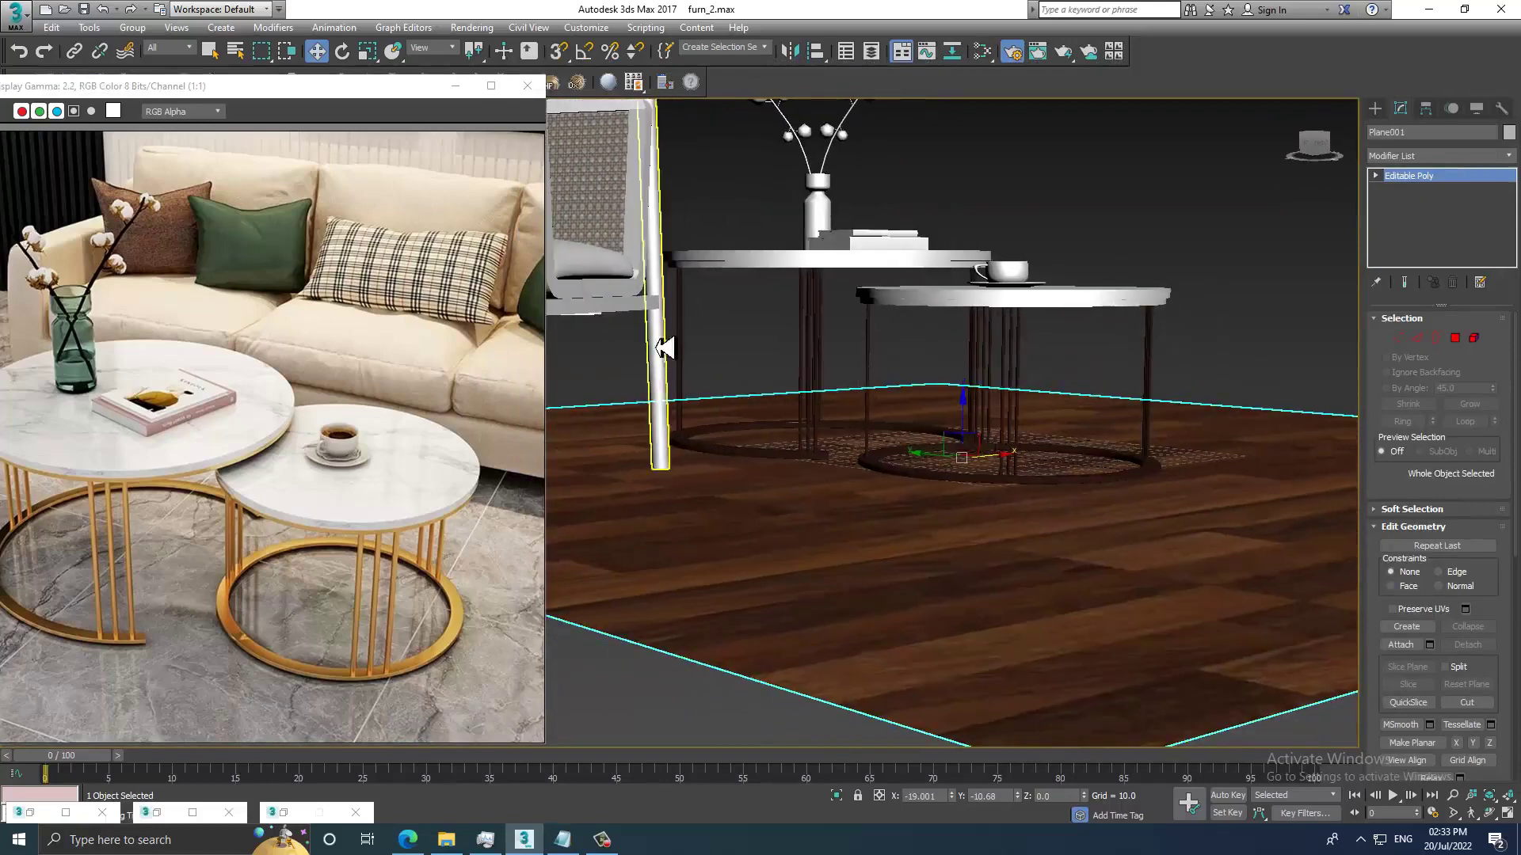
{"action": "key", "text": "ctrl+i"}
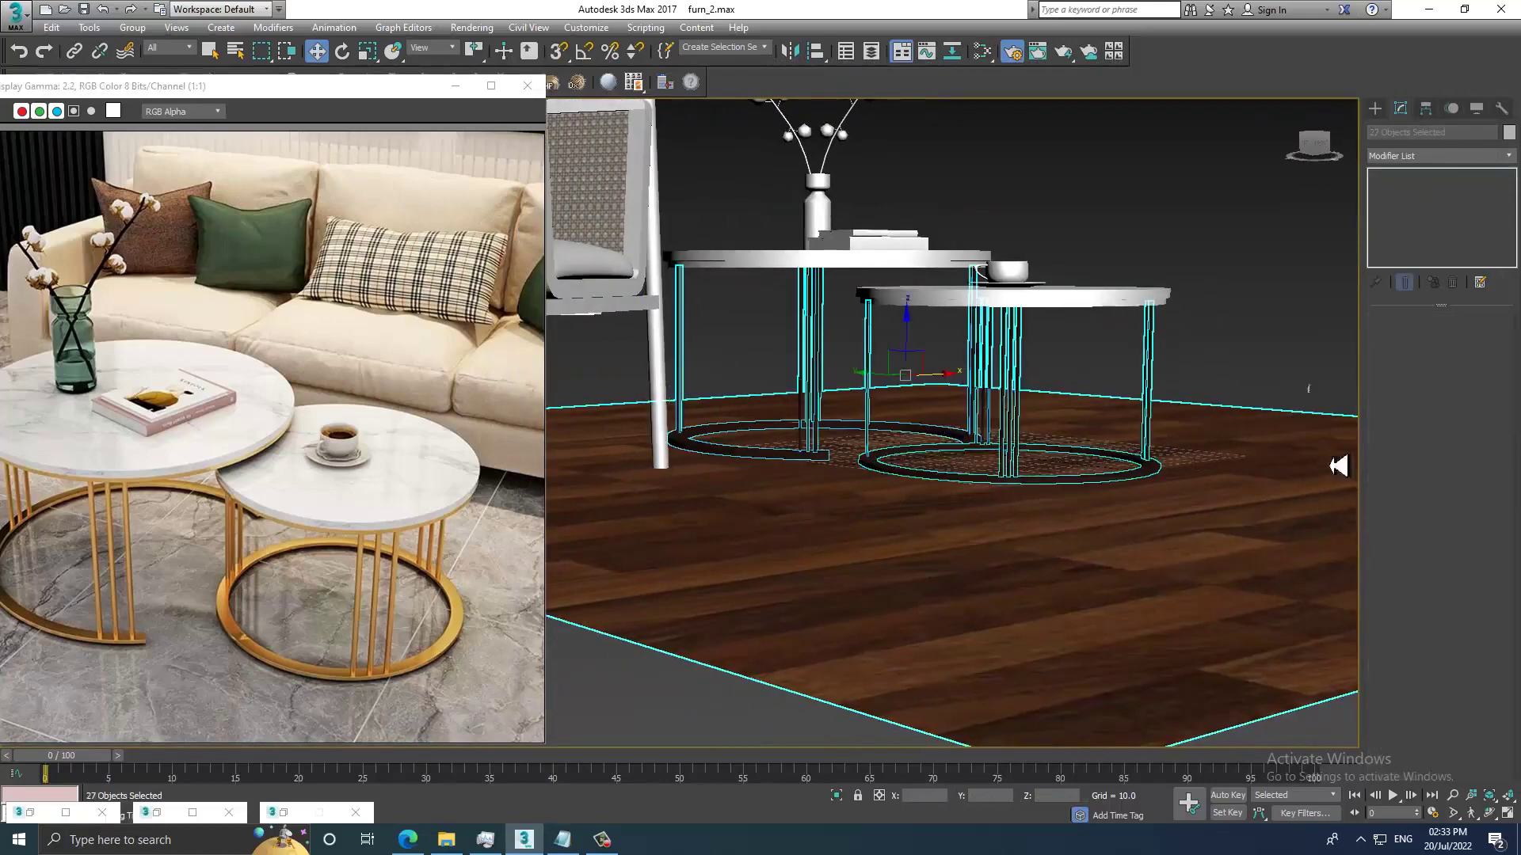
{"action": "key", "text": "m"}
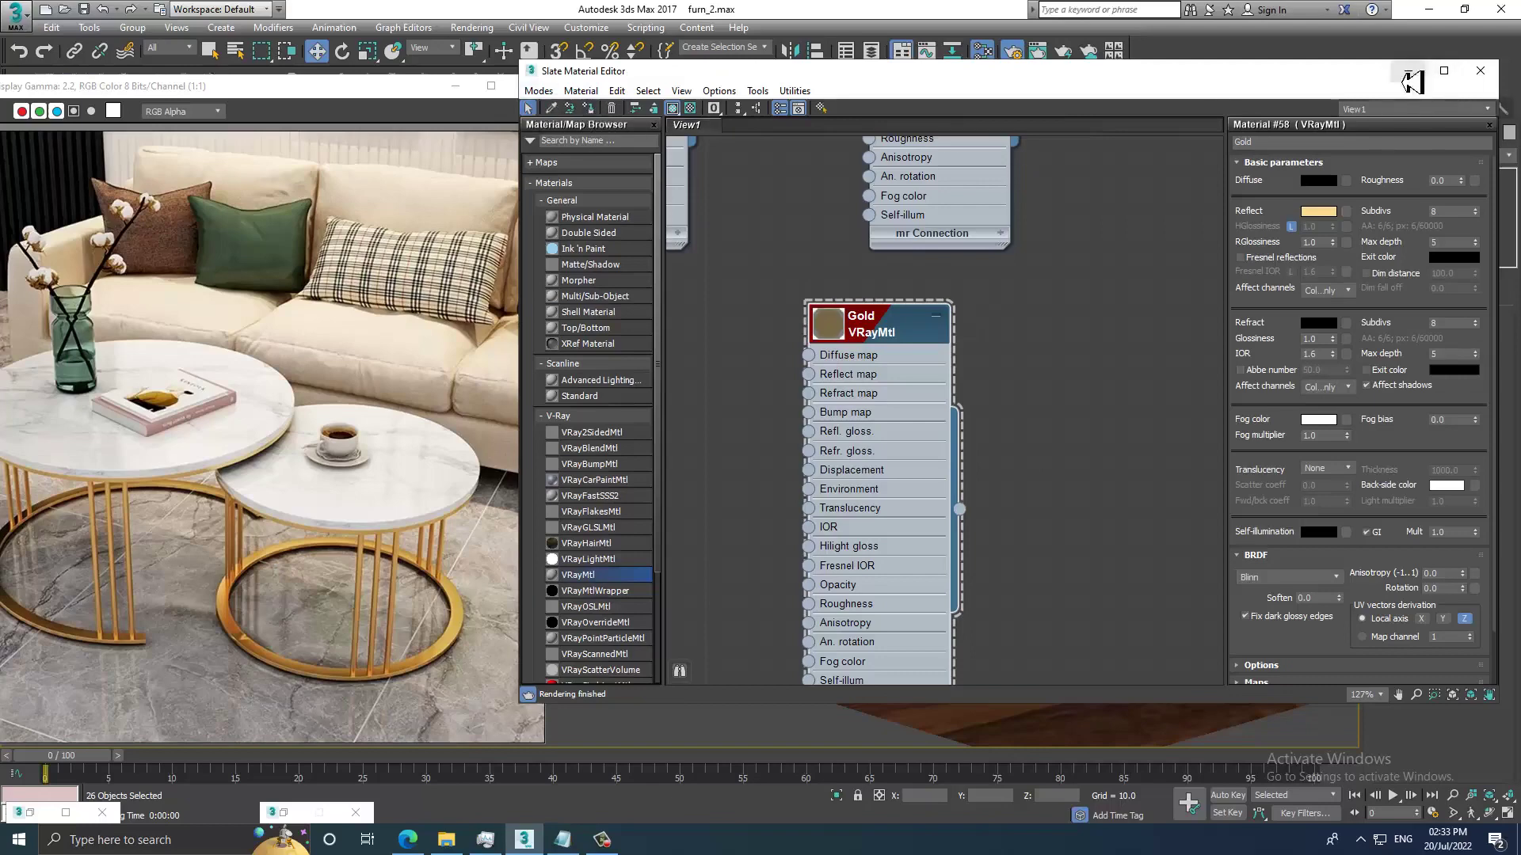
{"action": "left_click", "coordinate": [1480, 71]}
{"action": "scroll", "coordinate": [1030, 356], "scroll_direction": "up", "scroll_amount": 4}
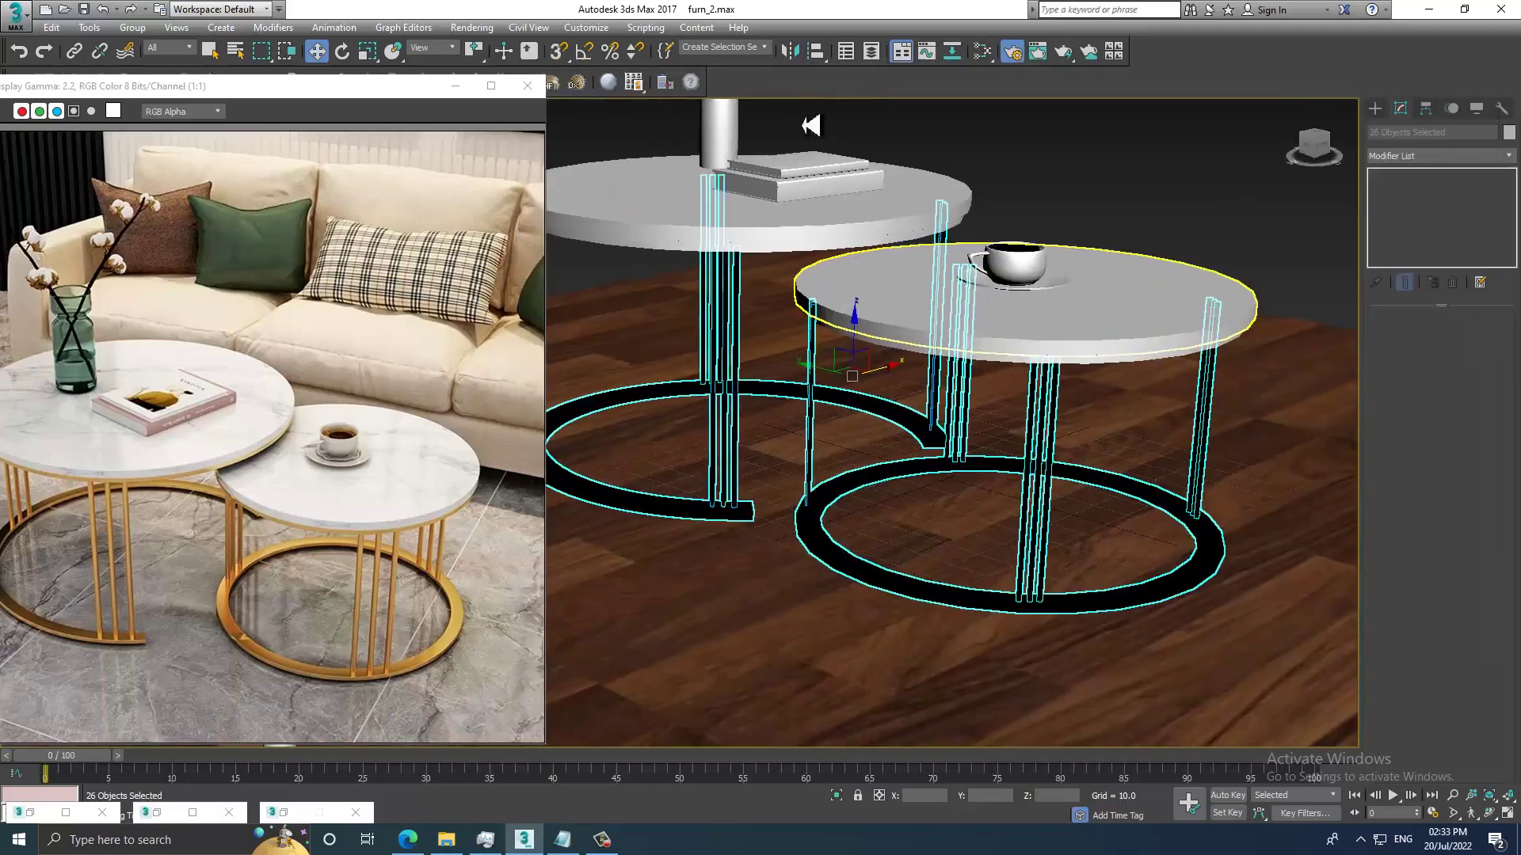
Set the Environment and Effects background colour to white.
{"action": "left_click", "coordinate": [482, 27]}
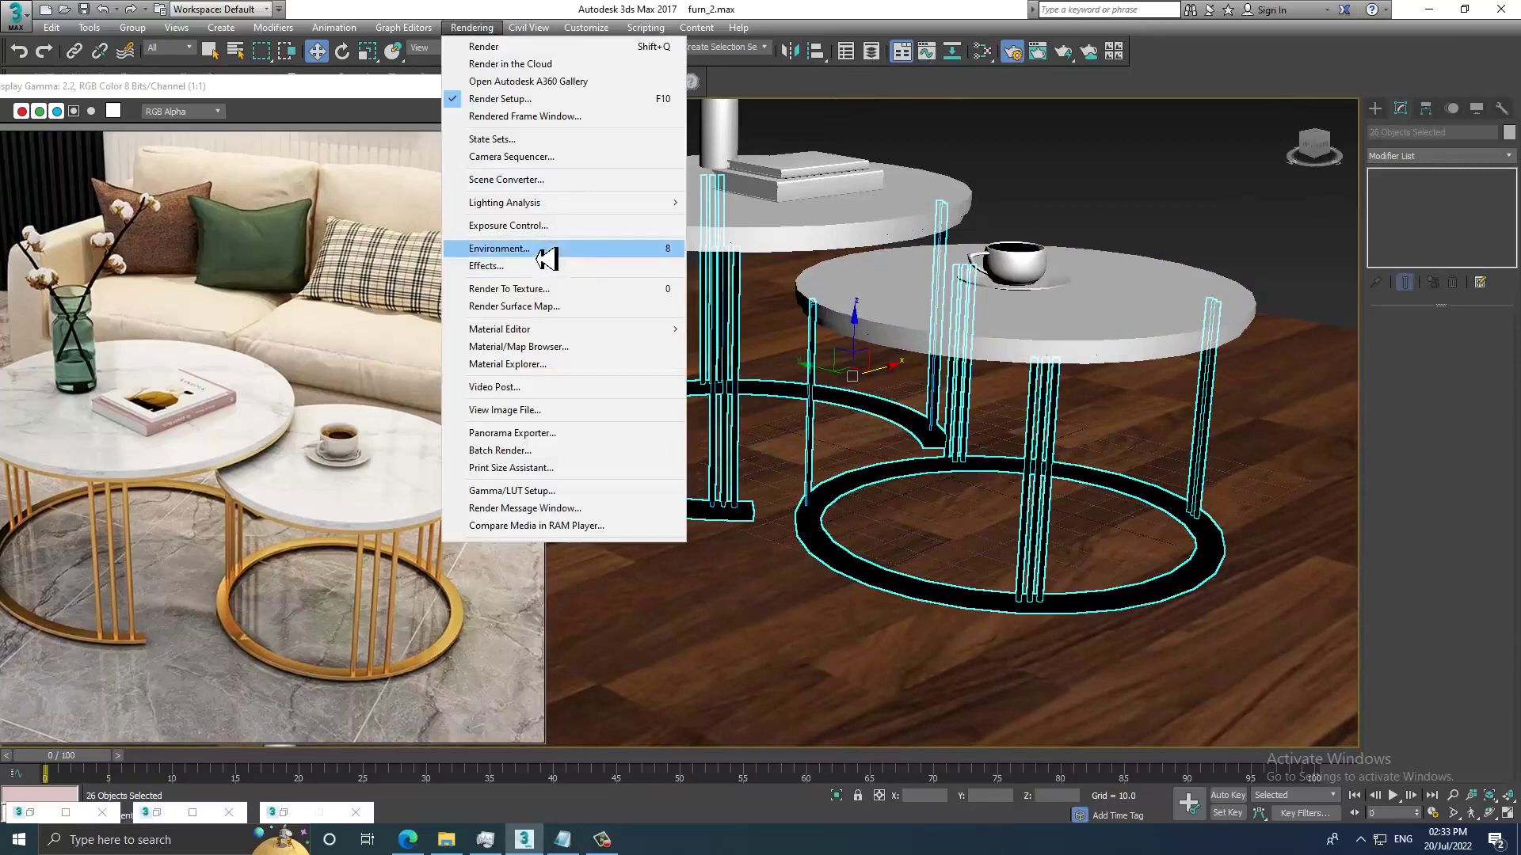
{"action": "left_click", "coordinate": [570, 249]}
{"action": "left_click", "coordinate": [723, 170]}
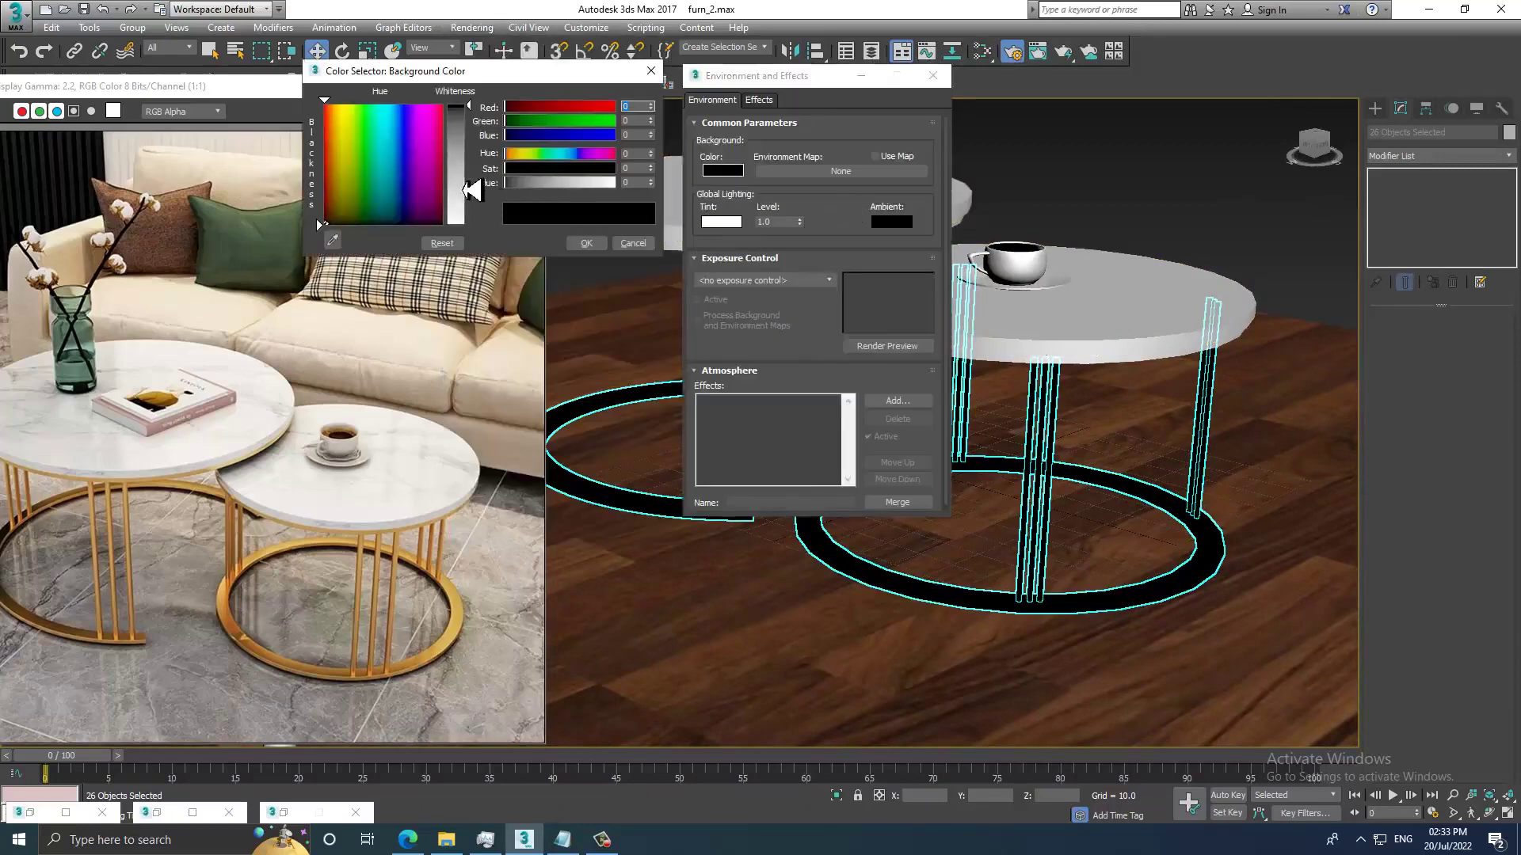
{"action": "left_click_drag", "start_coordinate": [457, 107], "coordinate": [457, 223]}
{"action": "left_click", "coordinate": [587, 245]}
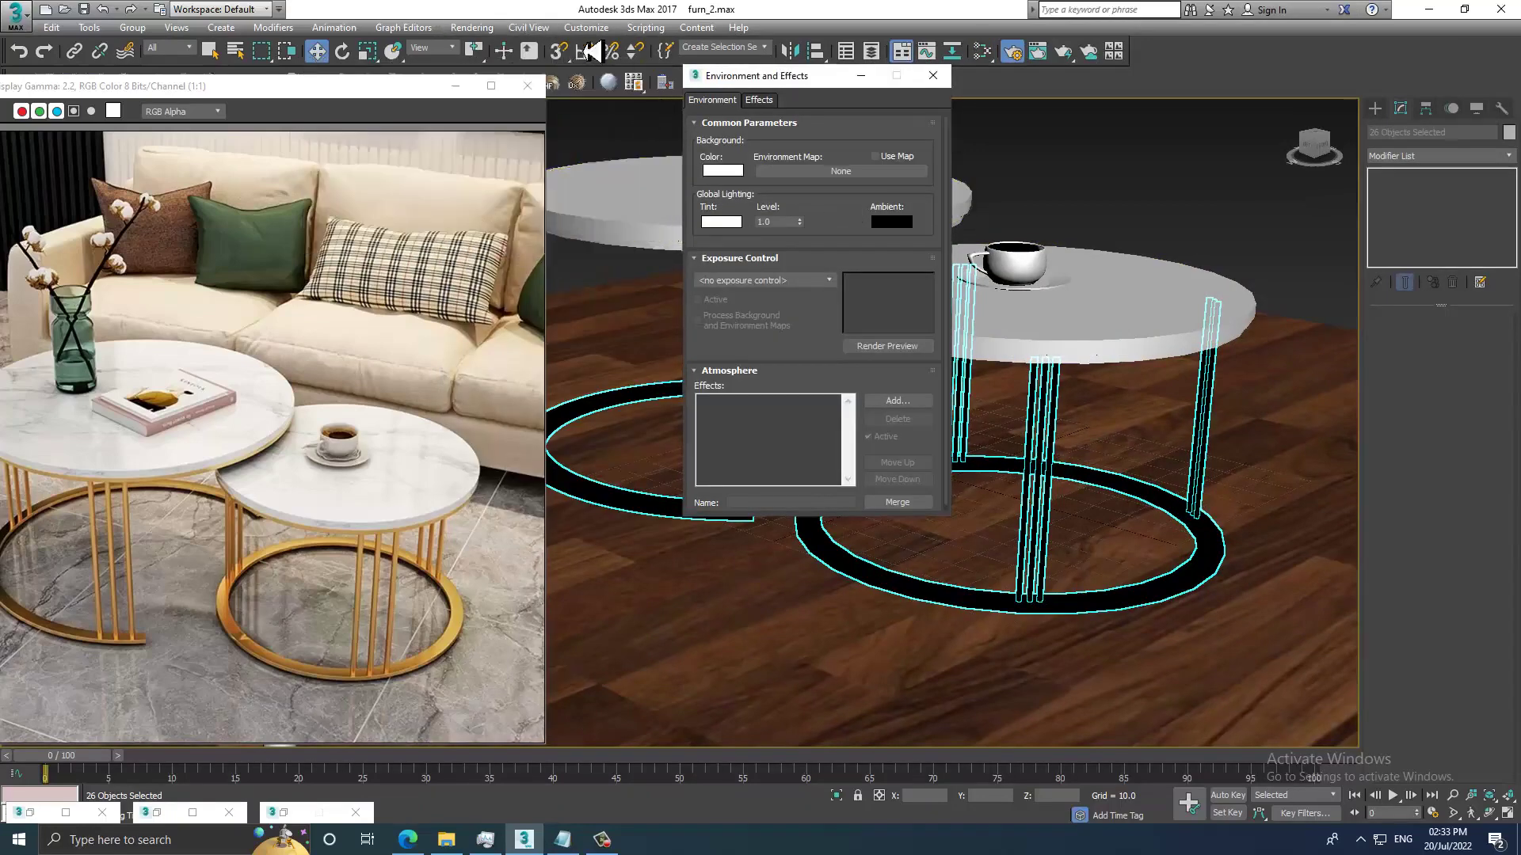
Run a quick V-Ray test render, stop it, and close the frame buffer and Environment dialog.
{"action": "left_click", "coordinate": [475, 27]}
{"action": "left_click", "coordinate": [496, 49]}
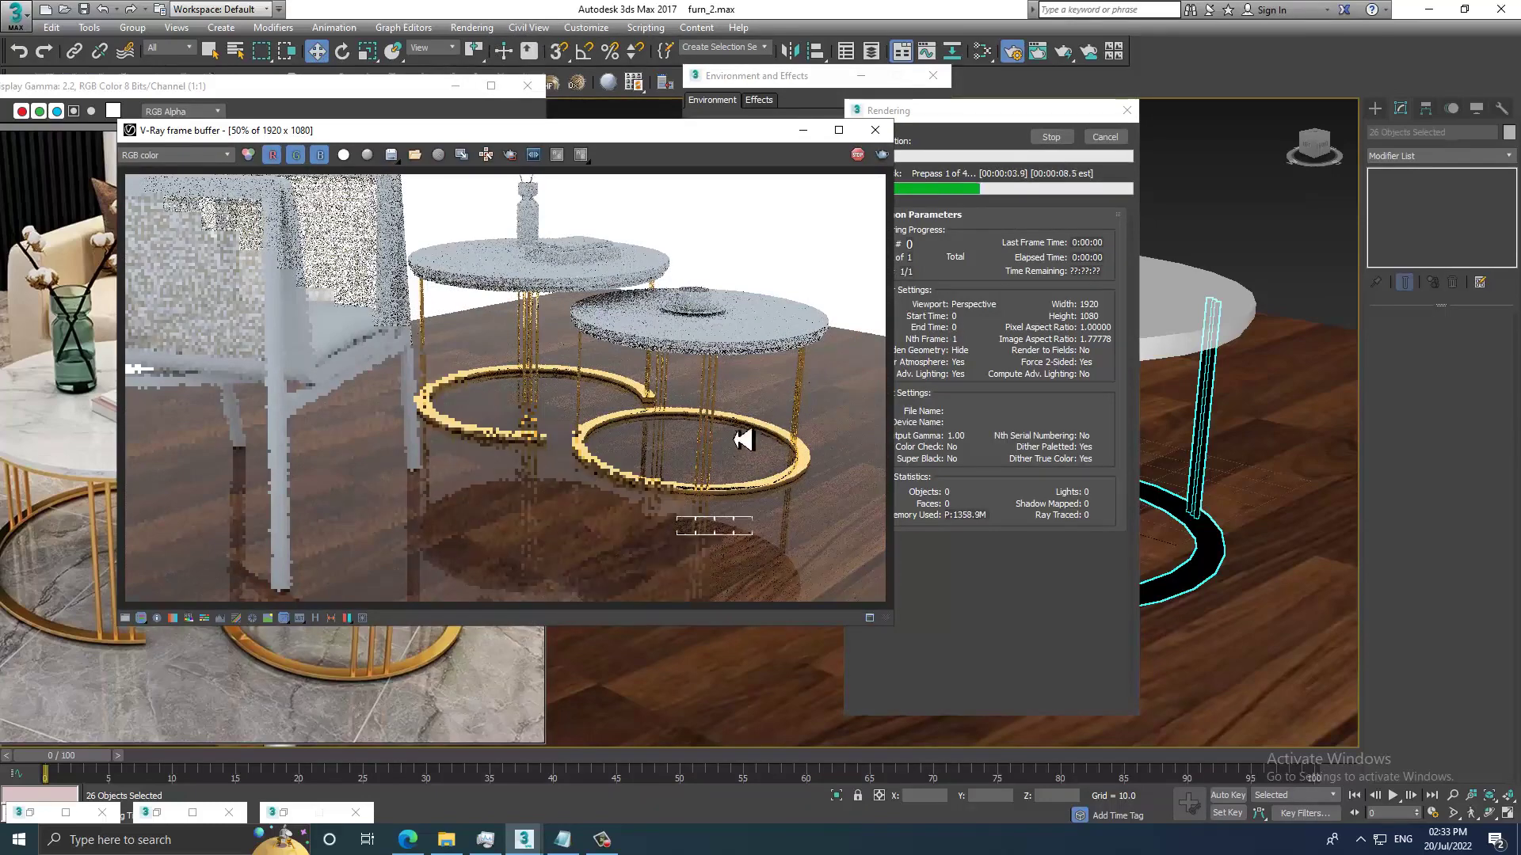
{"action": "key", "text": "Escape"}
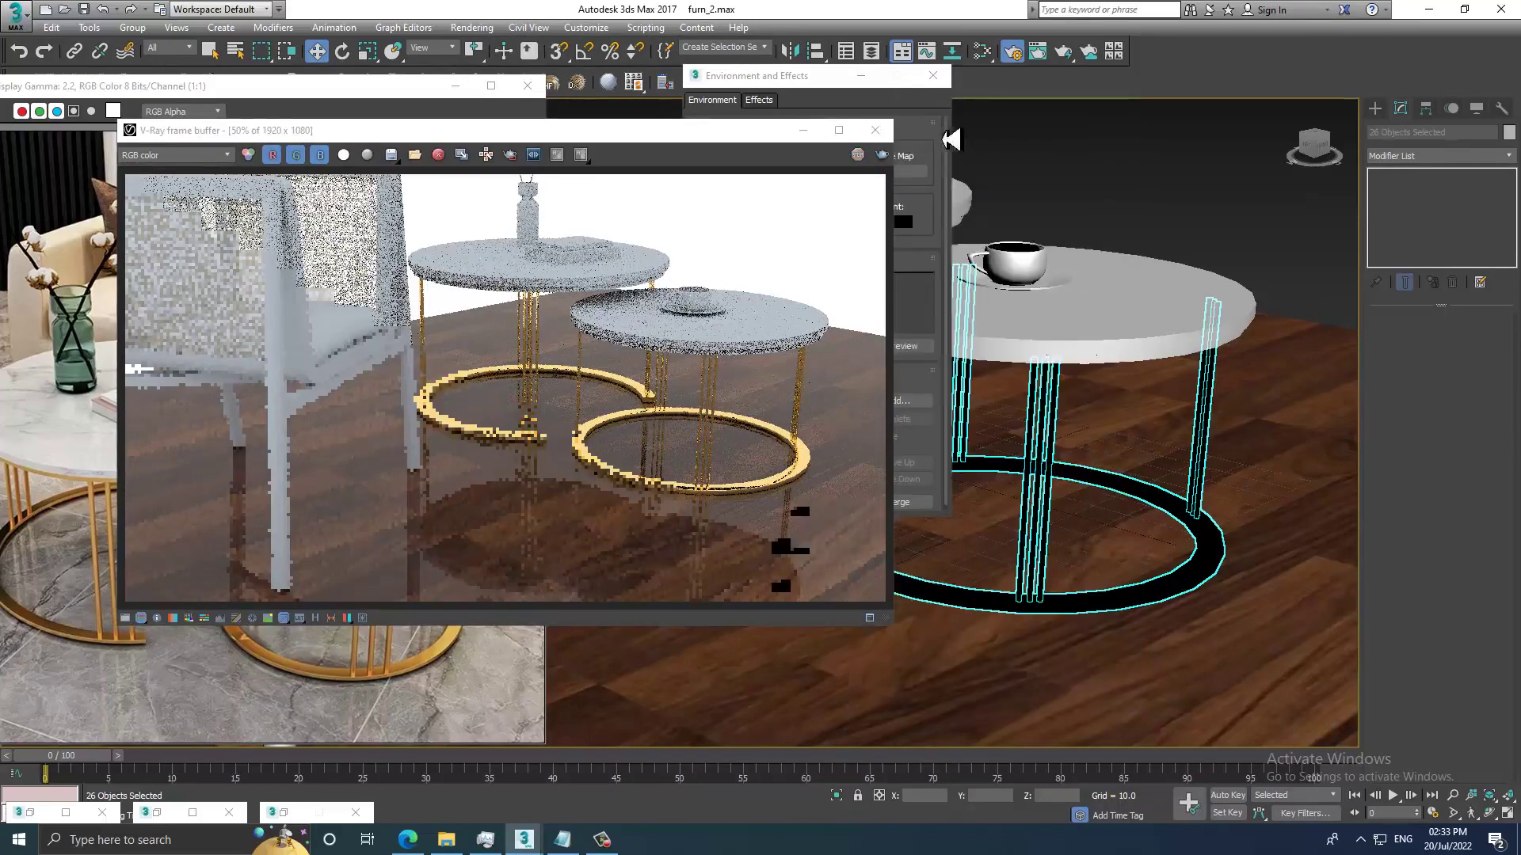
{"action": "left_click", "coordinate": [875, 130]}
{"action": "left_click", "coordinate": [933, 75]}
Select the cup table's top and add a new VRayMtl named marble in the Slate editor.
{"action": "middle_click_drag", "start_coordinate": [1204, 332], "coordinate": [1164, 362], "text": "alt"}
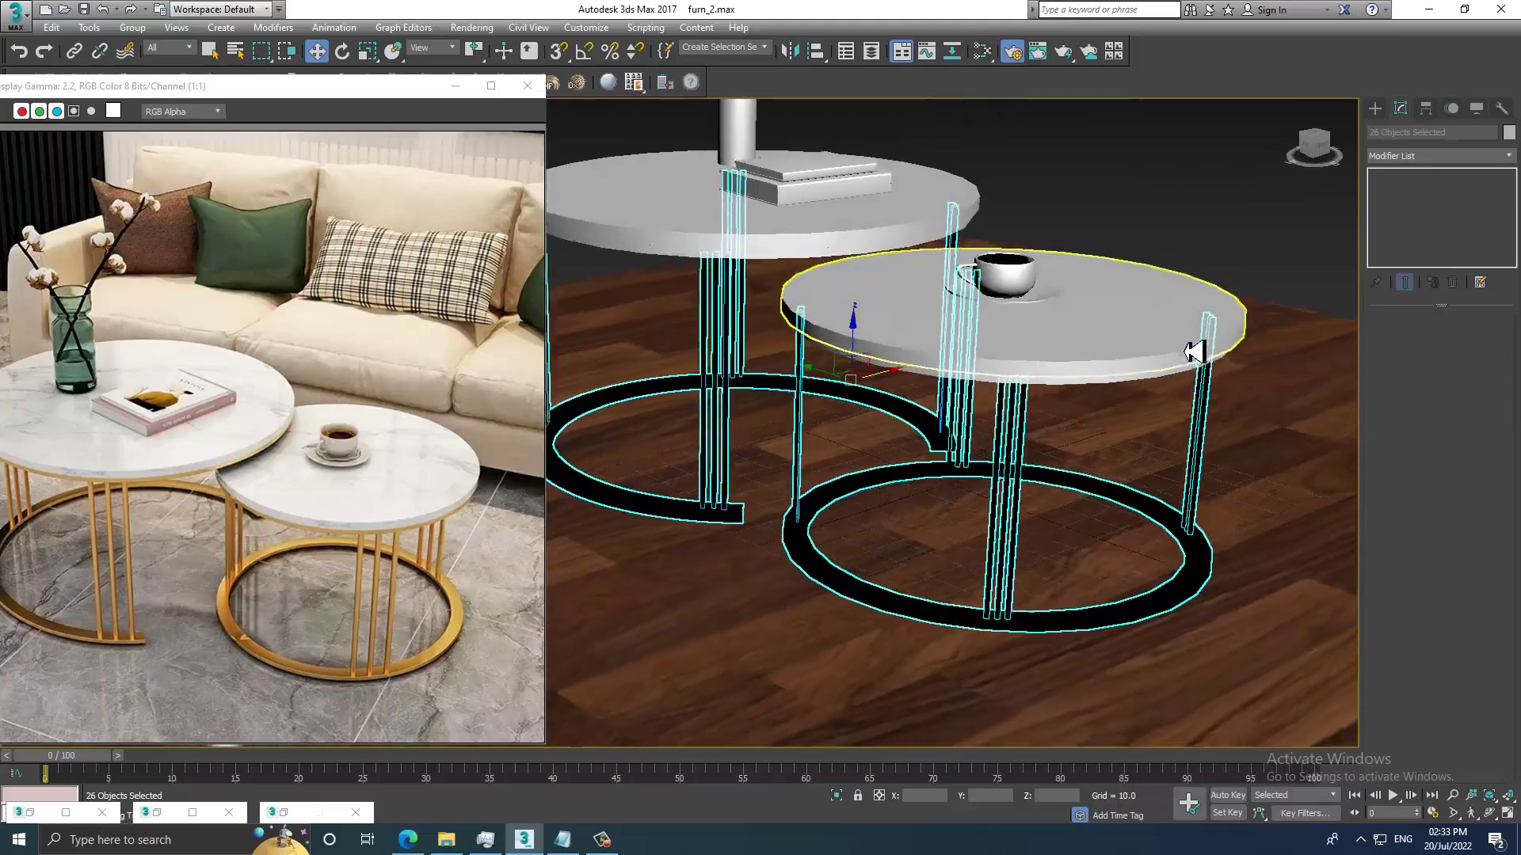
{"action": "left_click", "coordinate": [1165, 362]}
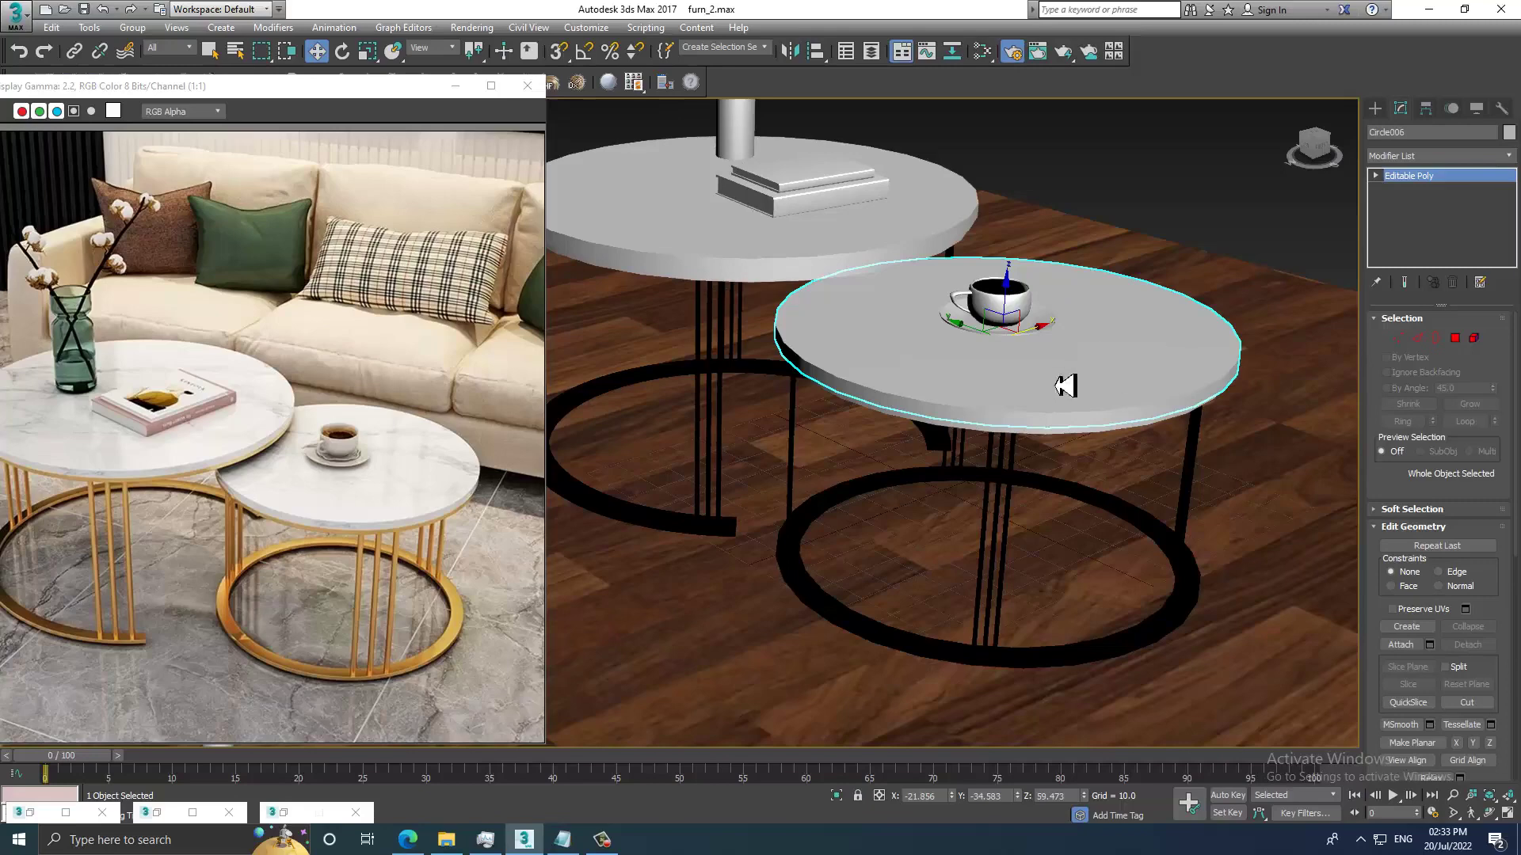
{"action": "scroll", "coordinate": [1141, 377], "scroll_direction": "up", "scroll_amount": 3}
{"action": "key", "text": "m"}
{"action": "middle_click_drag", "start_coordinate": [935, 519], "coordinate": [820, 334]}
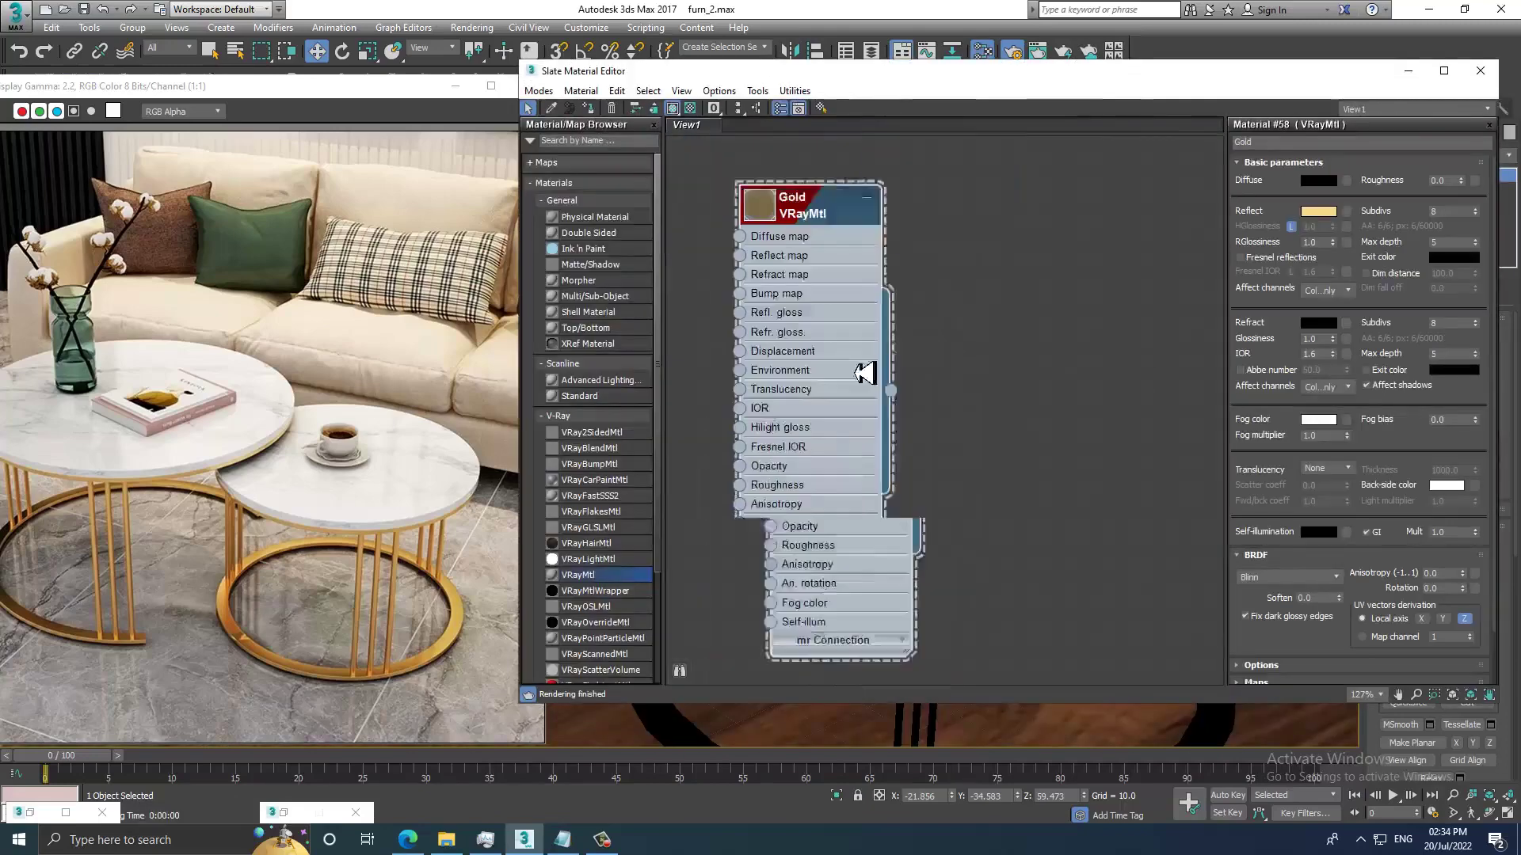
{"action": "left_click_drag", "start_coordinate": [612, 576], "coordinate": [1054, 236]}
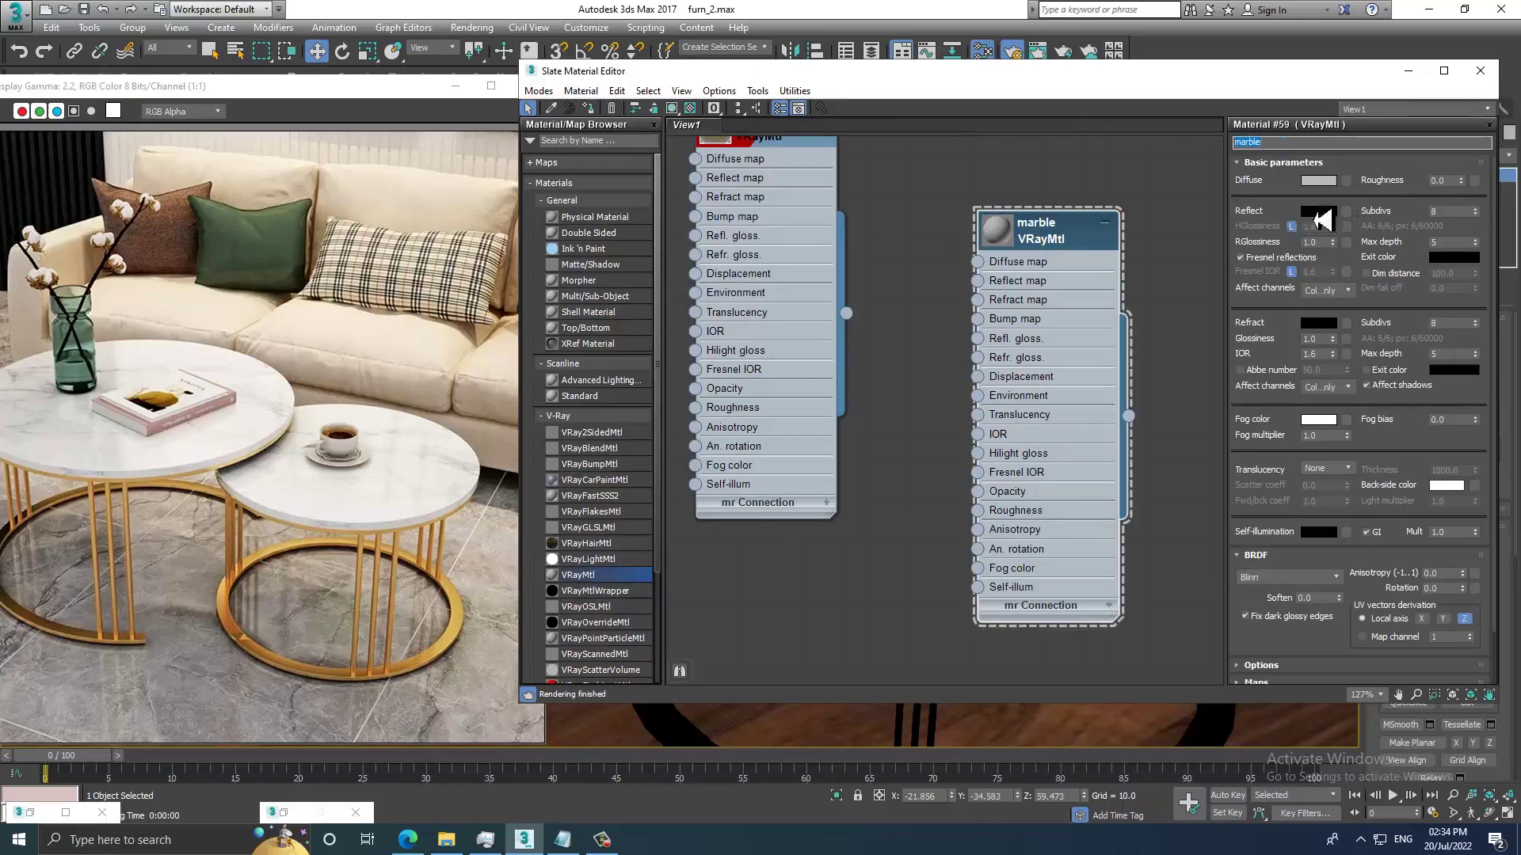
Load marble.jpg as marble's diffuse bitmap, show it in the viewport, and set a grey reflection.
{"action": "left_click", "coordinate": [1347, 181]}
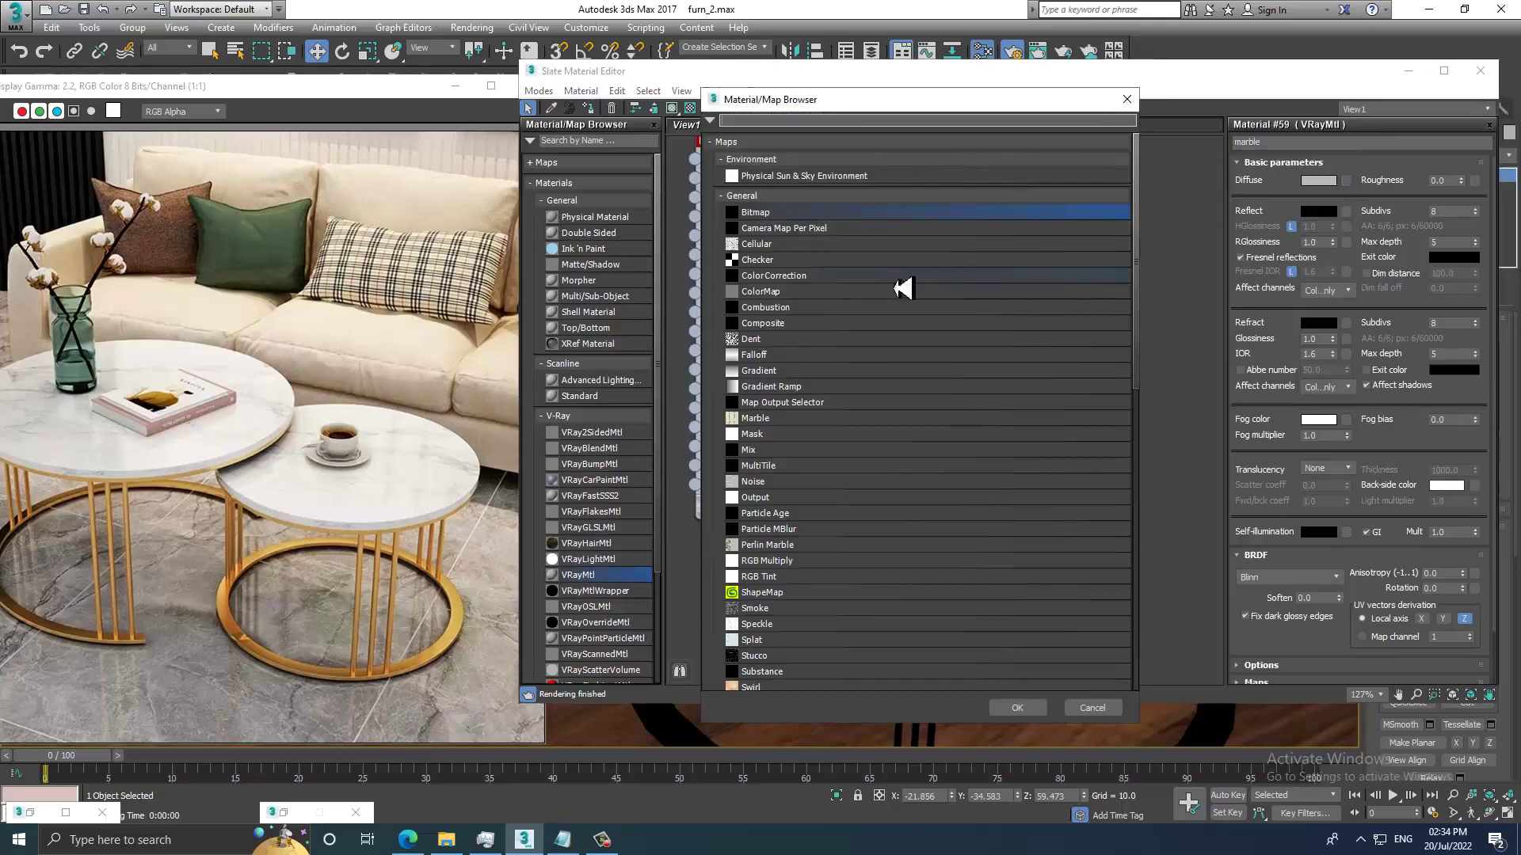
{"action": "double_click", "coordinate": [840, 215]}
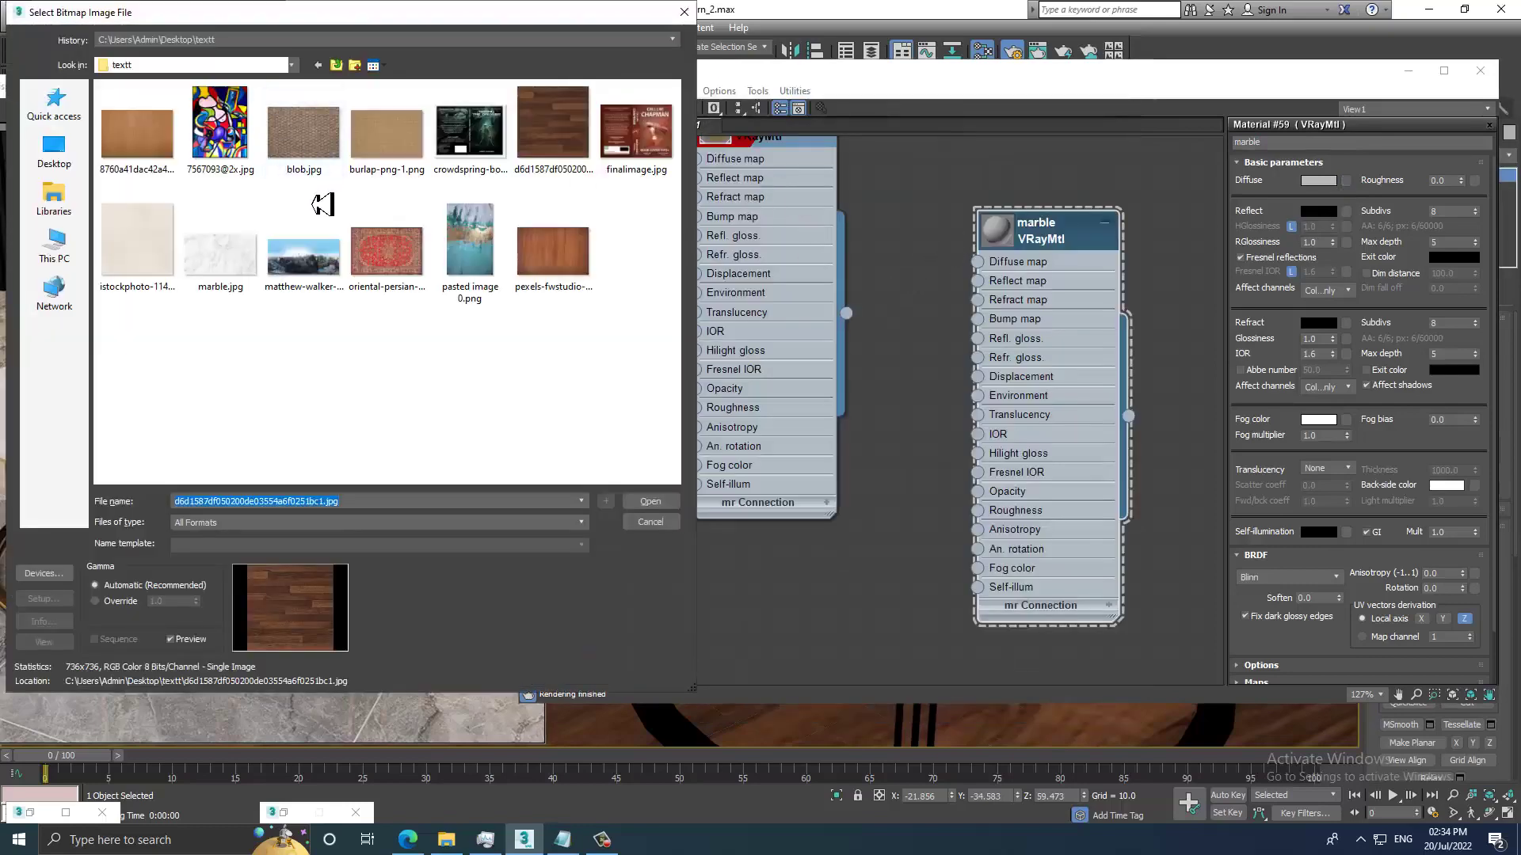
{"action": "double_click", "coordinate": [230, 254]}
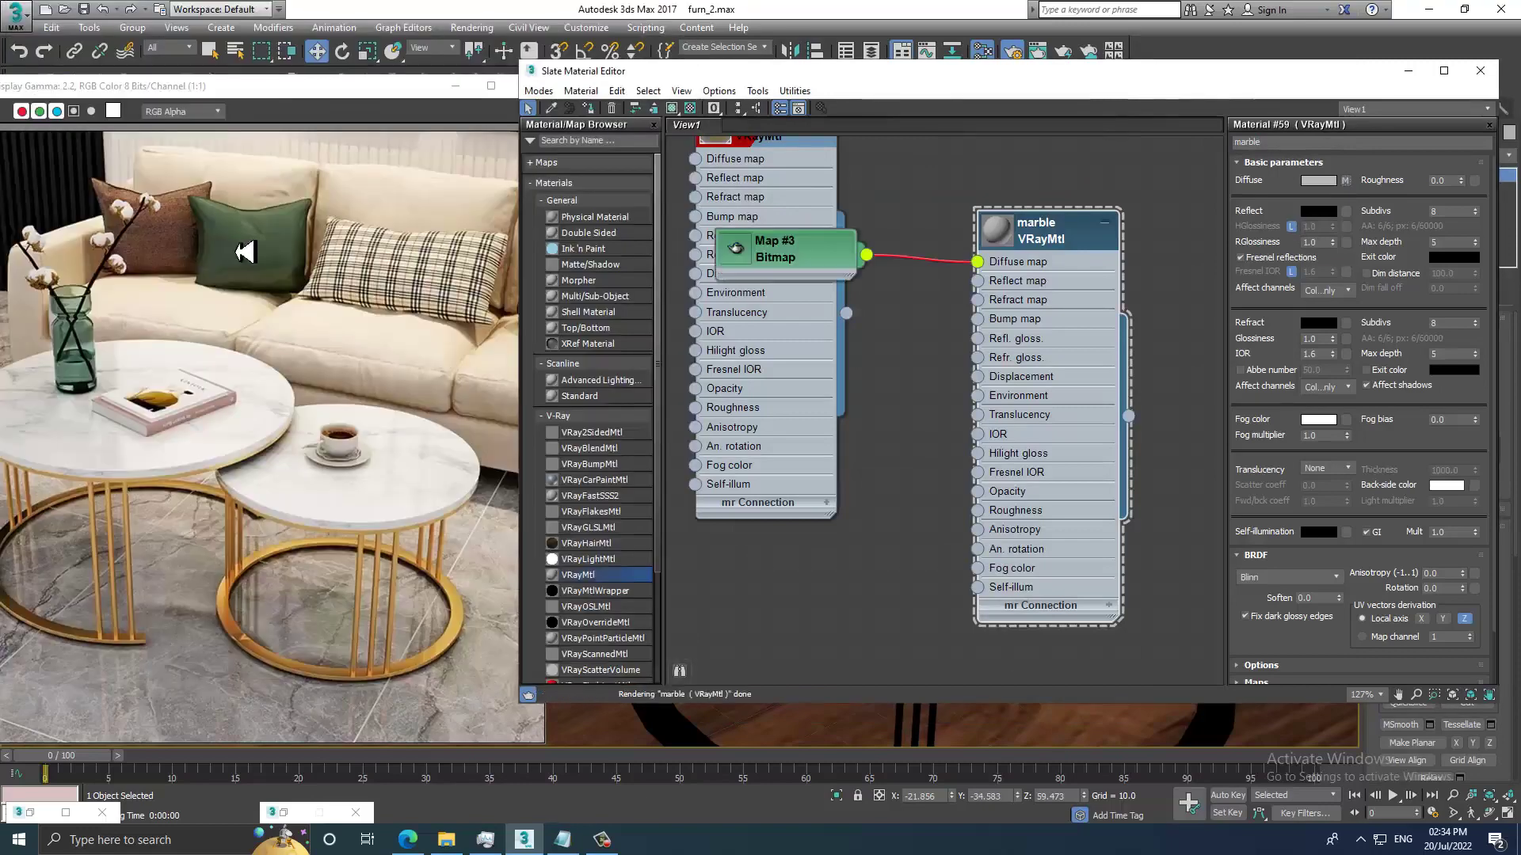
{"action": "left_click", "coordinate": [672, 108]}
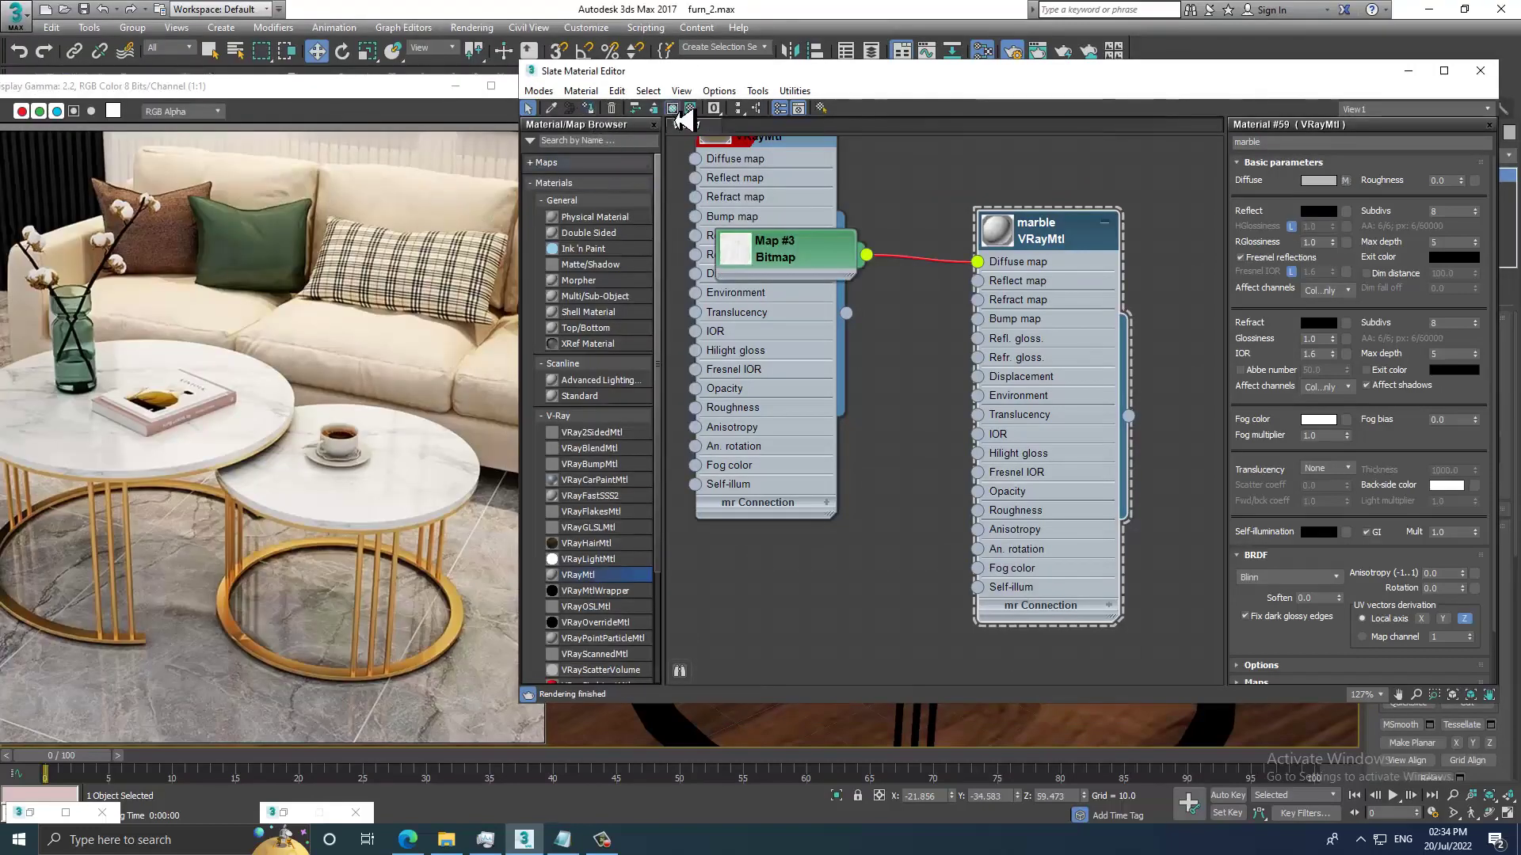
{"action": "left_click", "coordinate": [1321, 212]}
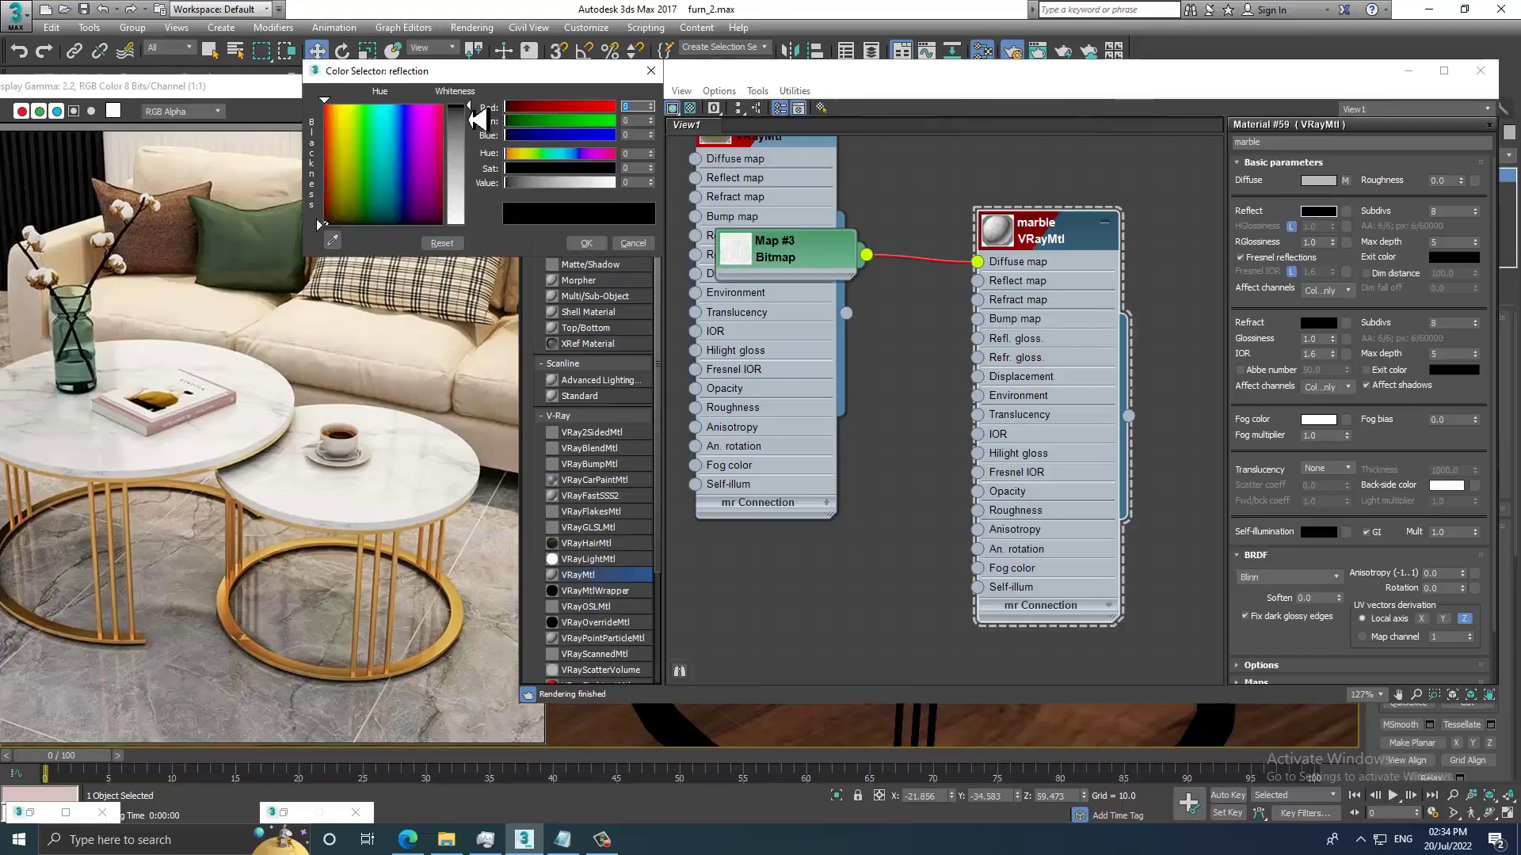
{"action": "left_click_drag", "start_coordinate": [477, 119], "coordinate": [483, 163]}
{"action": "left_click", "coordinate": [586, 244]}
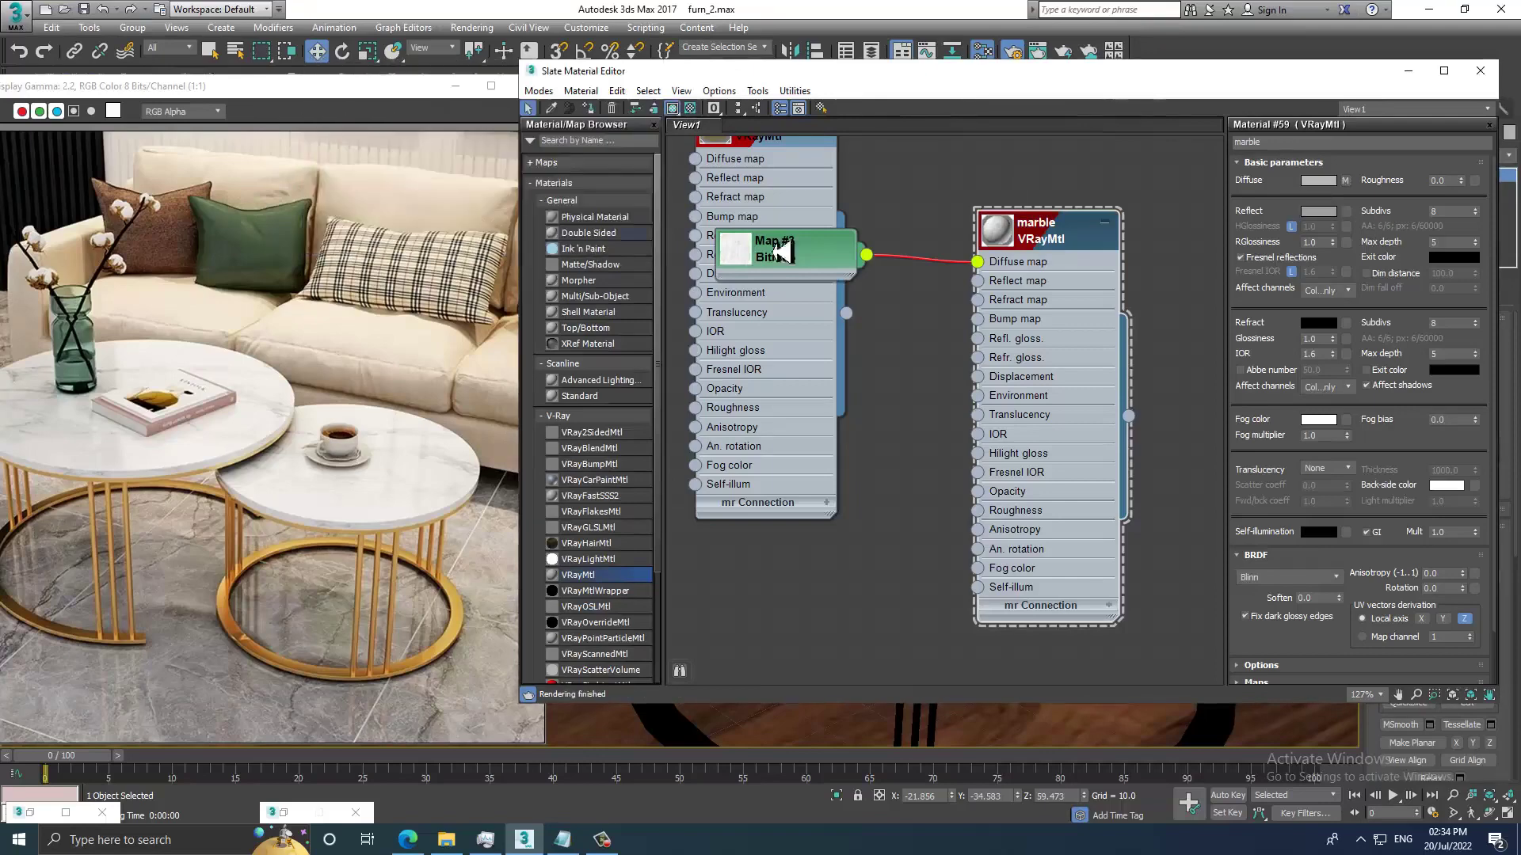
Add a Box-mapped UVW Map modifier to tabletop piece Circle006.
{"action": "left_click", "coordinate": [1409, 70]}
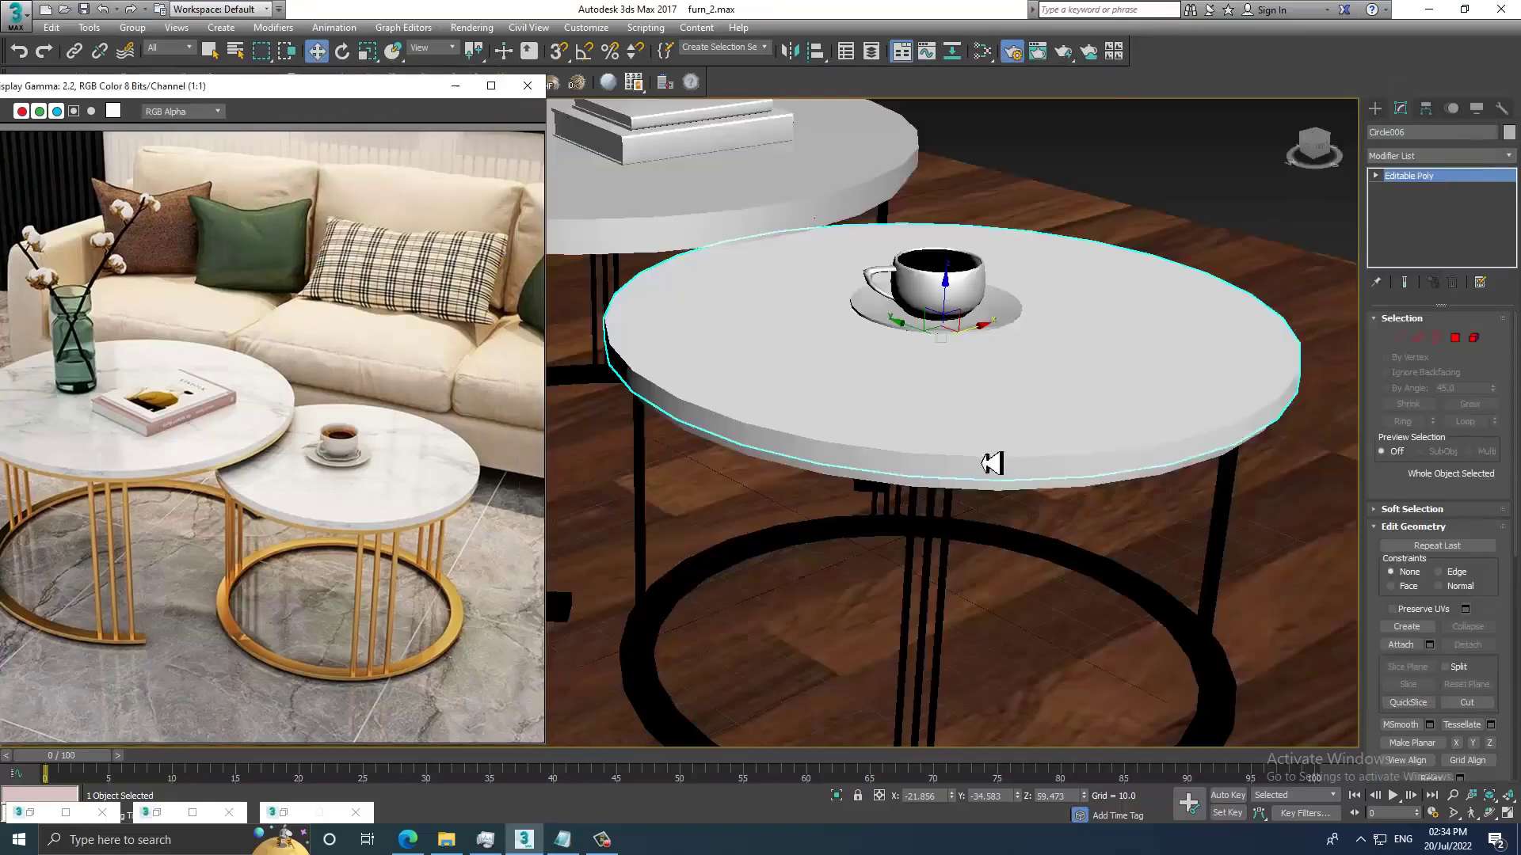
{"action": "middle_click_drag", "start_coordinate": [992, 464], "coordinate": [1004, 441], "text": "alt"}
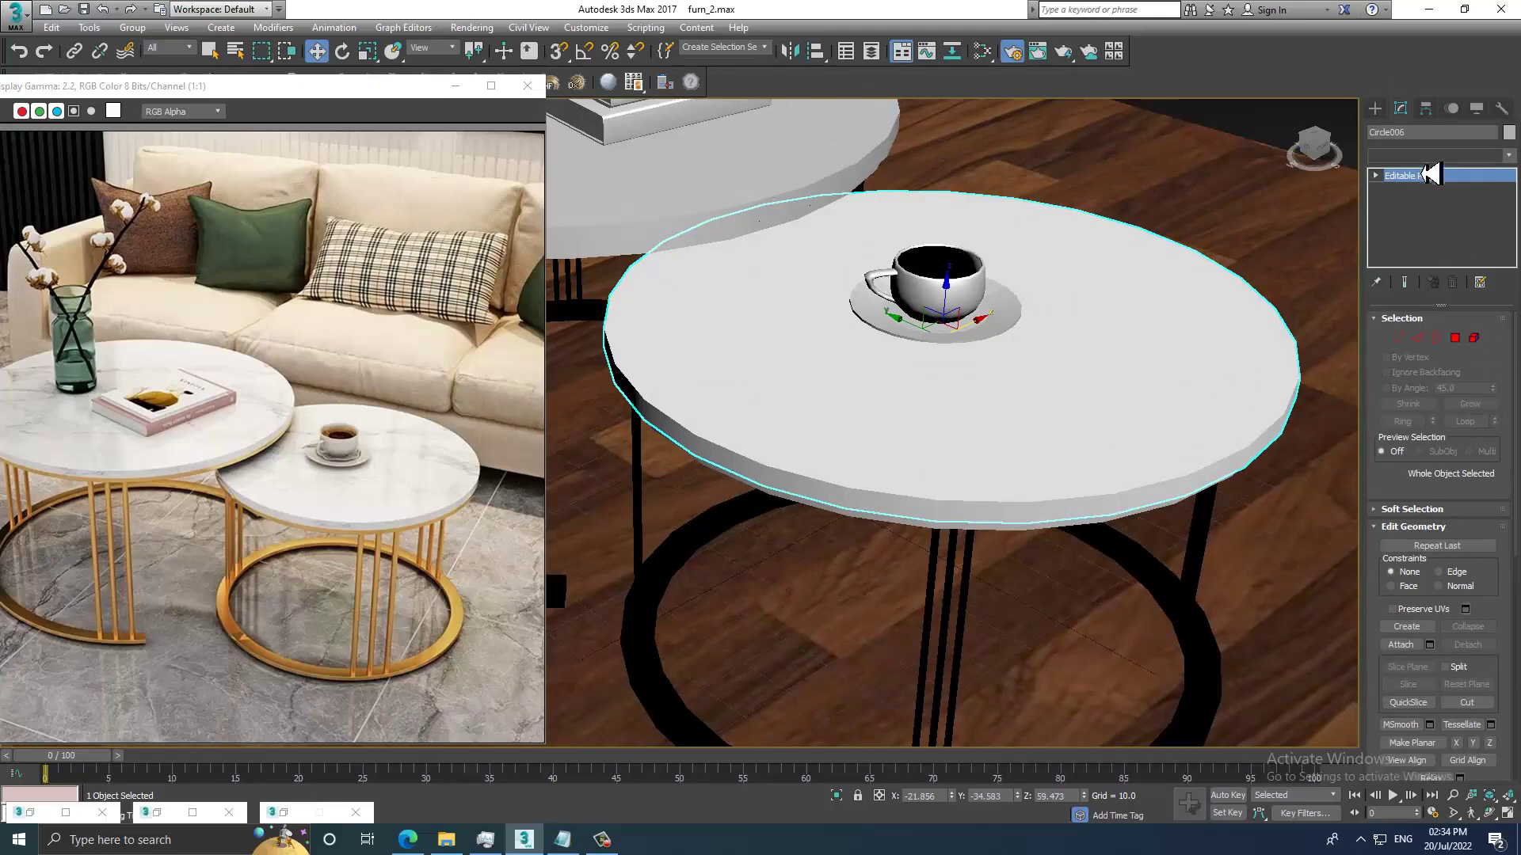
{"action": "left_click", "coordinate": [1438, 156]}
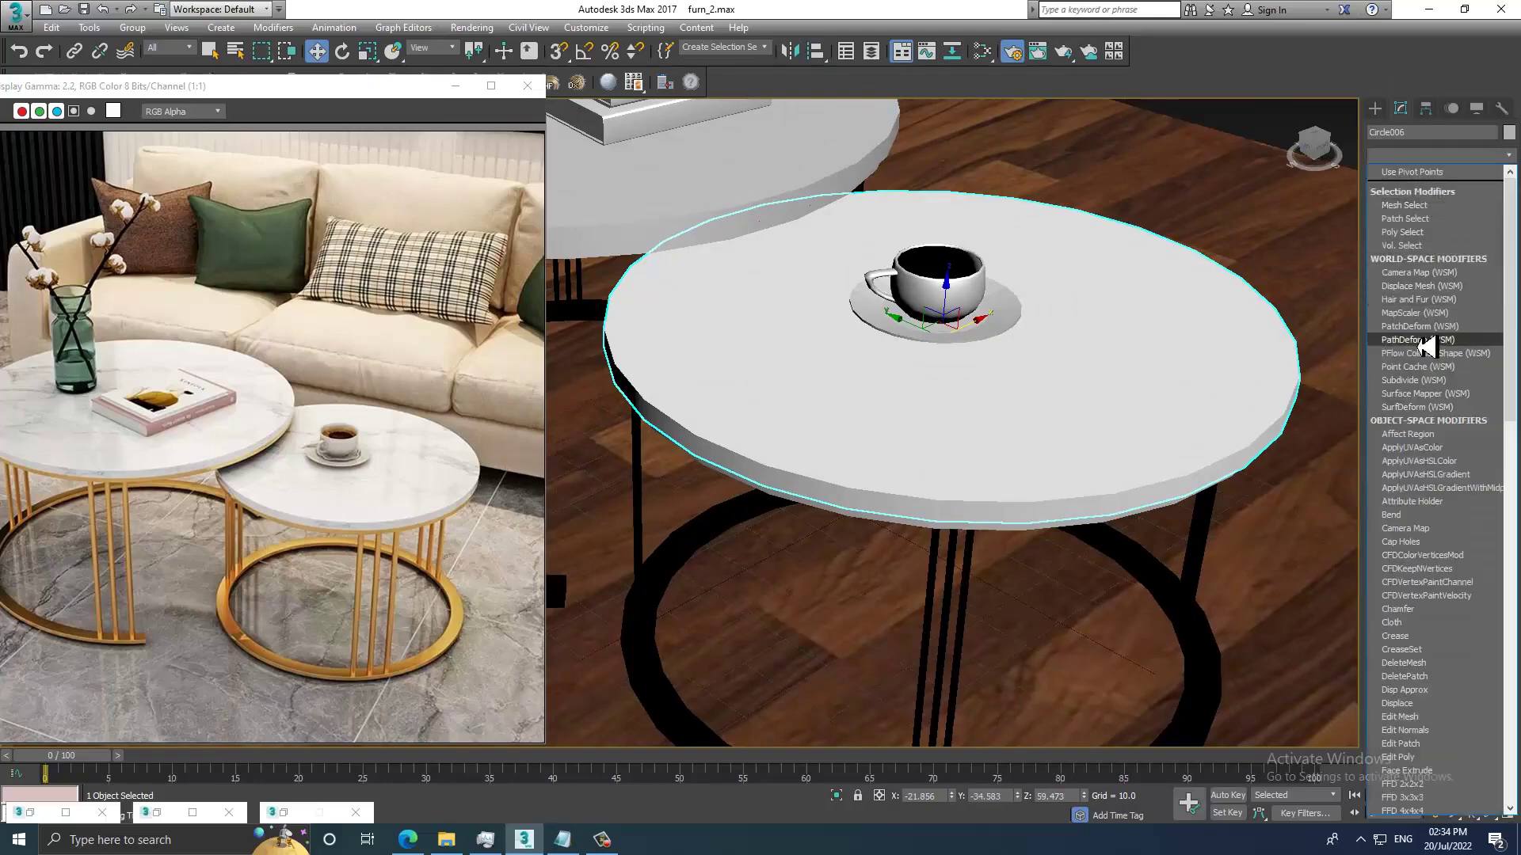
{"action": "key", "text": "u"}
{"action": "left_click", "coordinate": [1414, 657]}
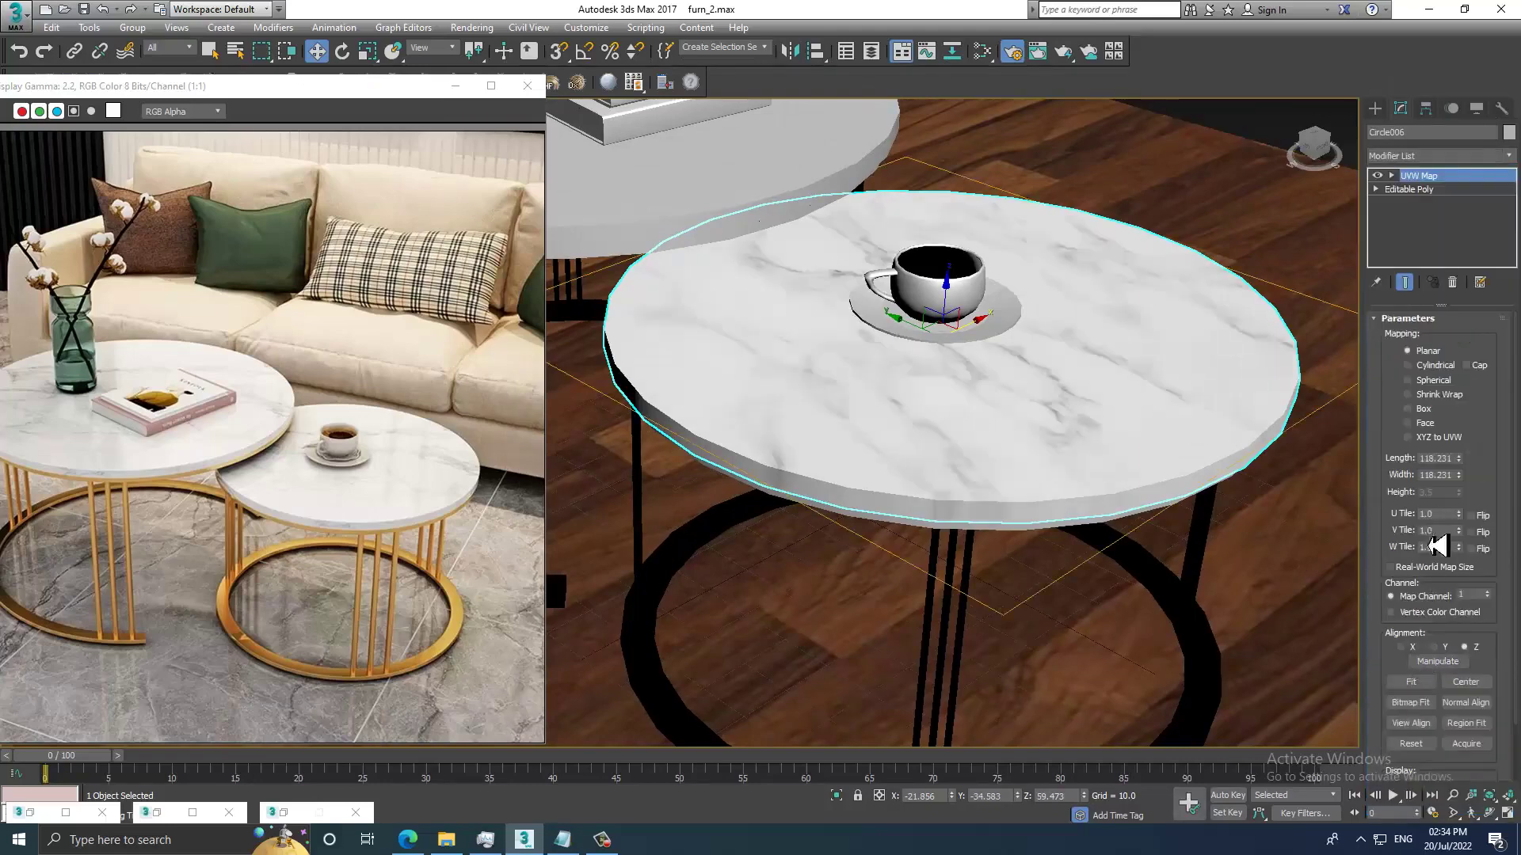
{"action": "left_click", "coordinate": [1424, 409]}
Select the lower tabletop piece Circle005 and assign it the marble material.
{"action": "middle_click_drag", "start_coordinate": [1154, 441], "coordinate": [1158, 432], "text": "alt"}
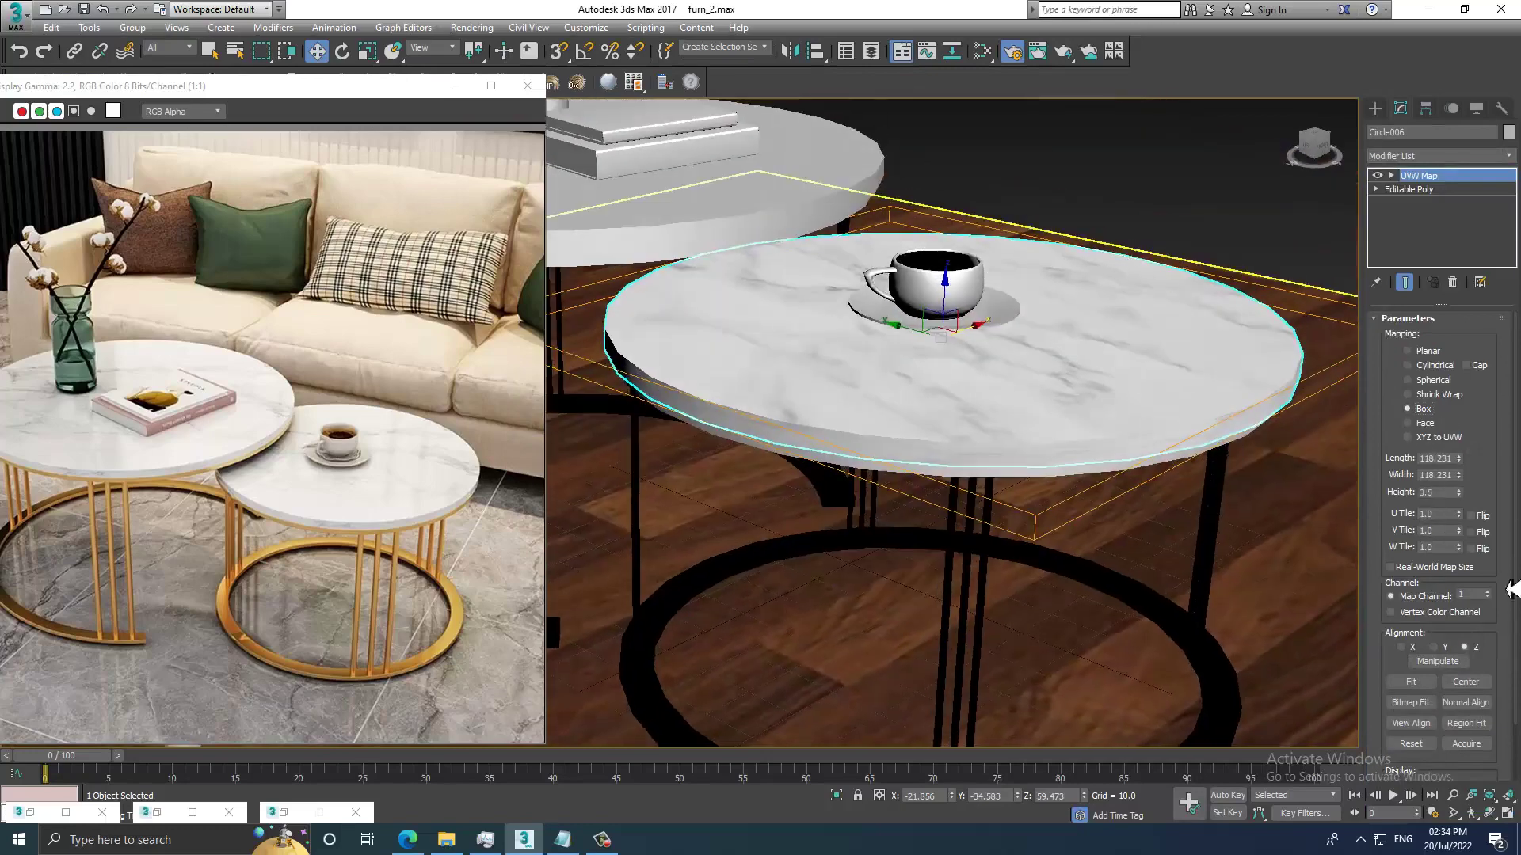
{"action": "mouse_move", "coordinate": [1496, 475]}
{"action": "left_mouse_down"}
{"action": "mouse_move", "coordinate": [1497, 447]}
{"action": "mouse_move", "coordinate": [1467, 442]}
{"action": "mouse_move", "coordinate": [1454, 245]}
{"action": "left_mouse_up"}
{"action": "middle_click_drag", "start_coordinate": [1017, 353], "coordinate": [774, 353], "text": "alt"}
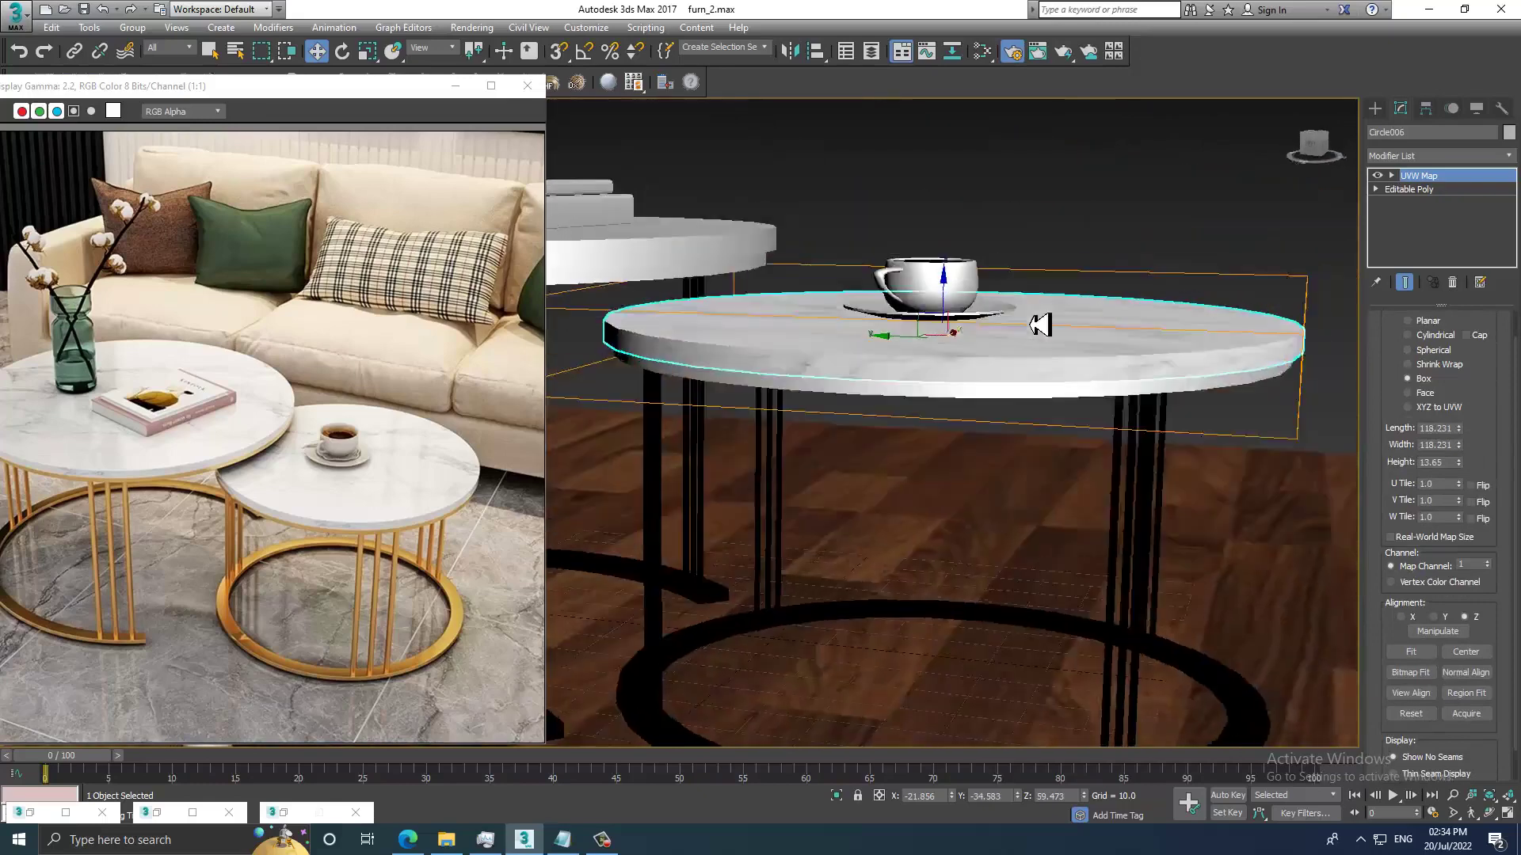
{"action": "key", "text": "ctrl+z"}
{"action": "left_click", "coordinate": [775, 353]}
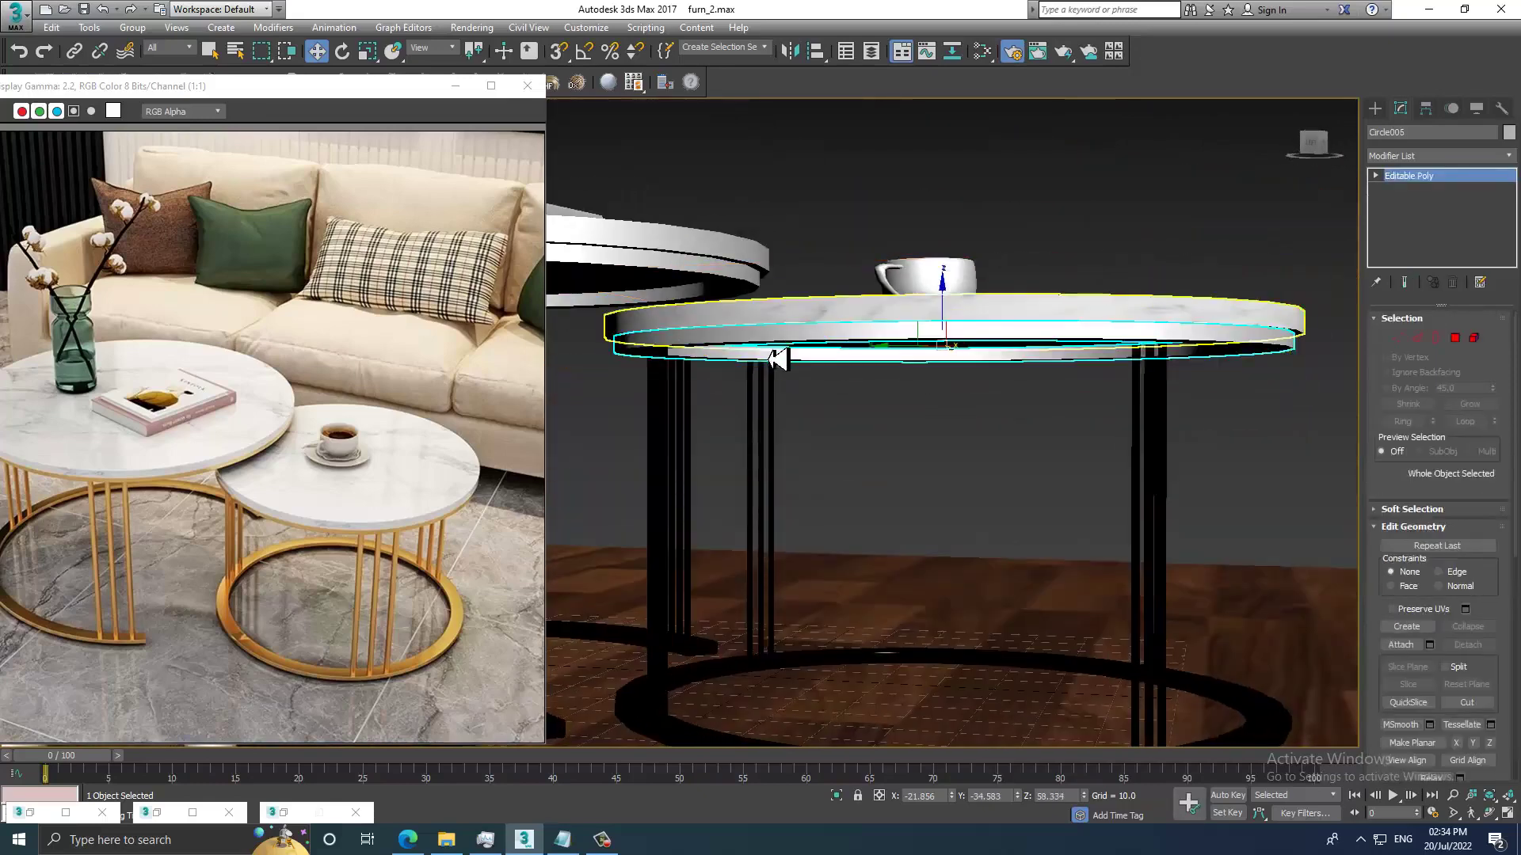
{"action": "key", "text": "m"}
{"action": "left_click", "coordinate": [590, 109]}
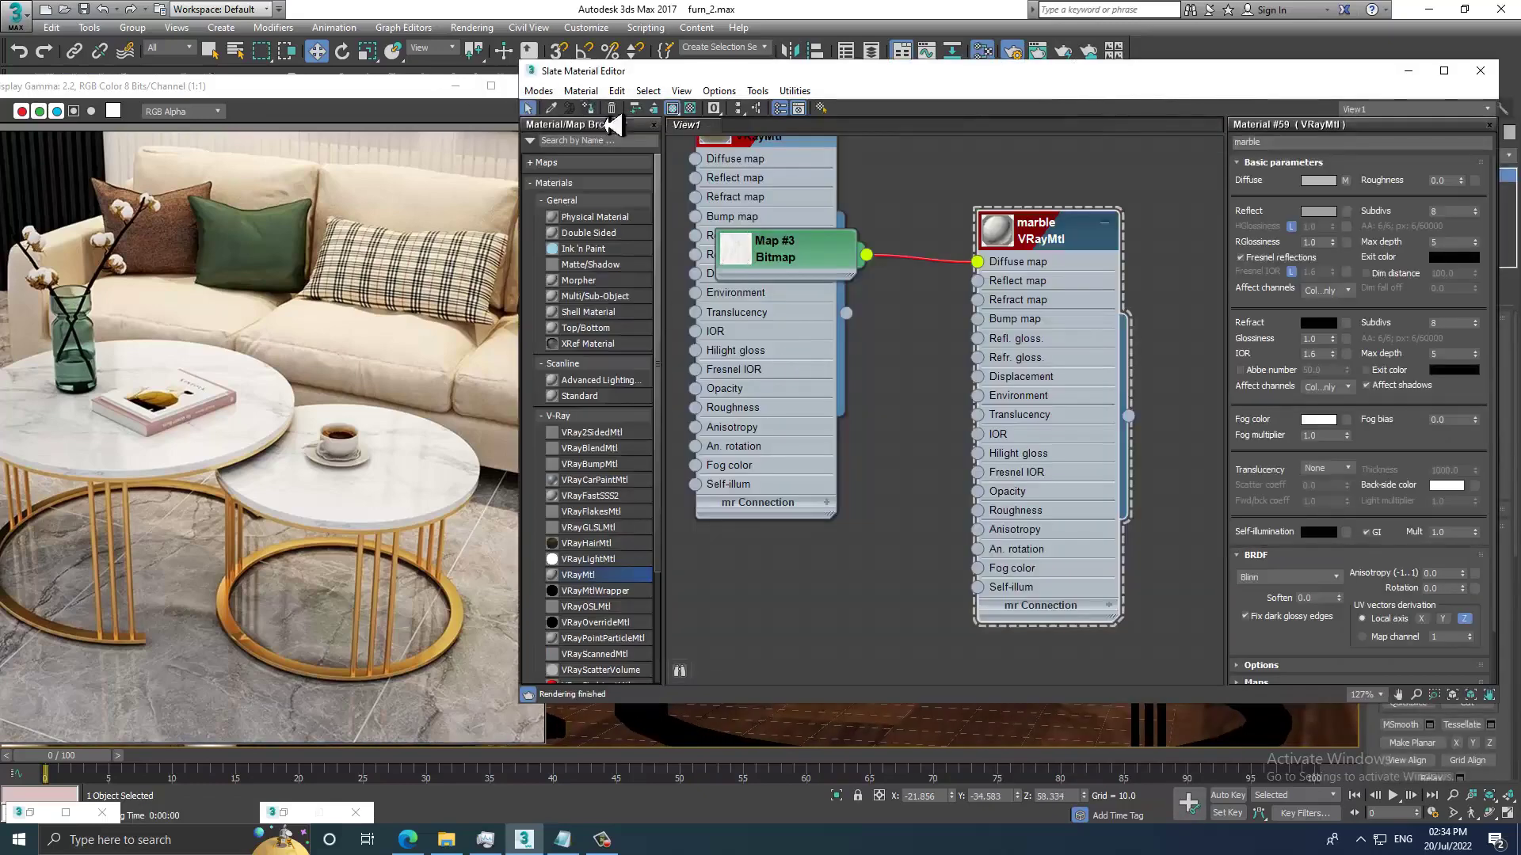
{"action": "left_click", "coordinate": [1480, 70]}
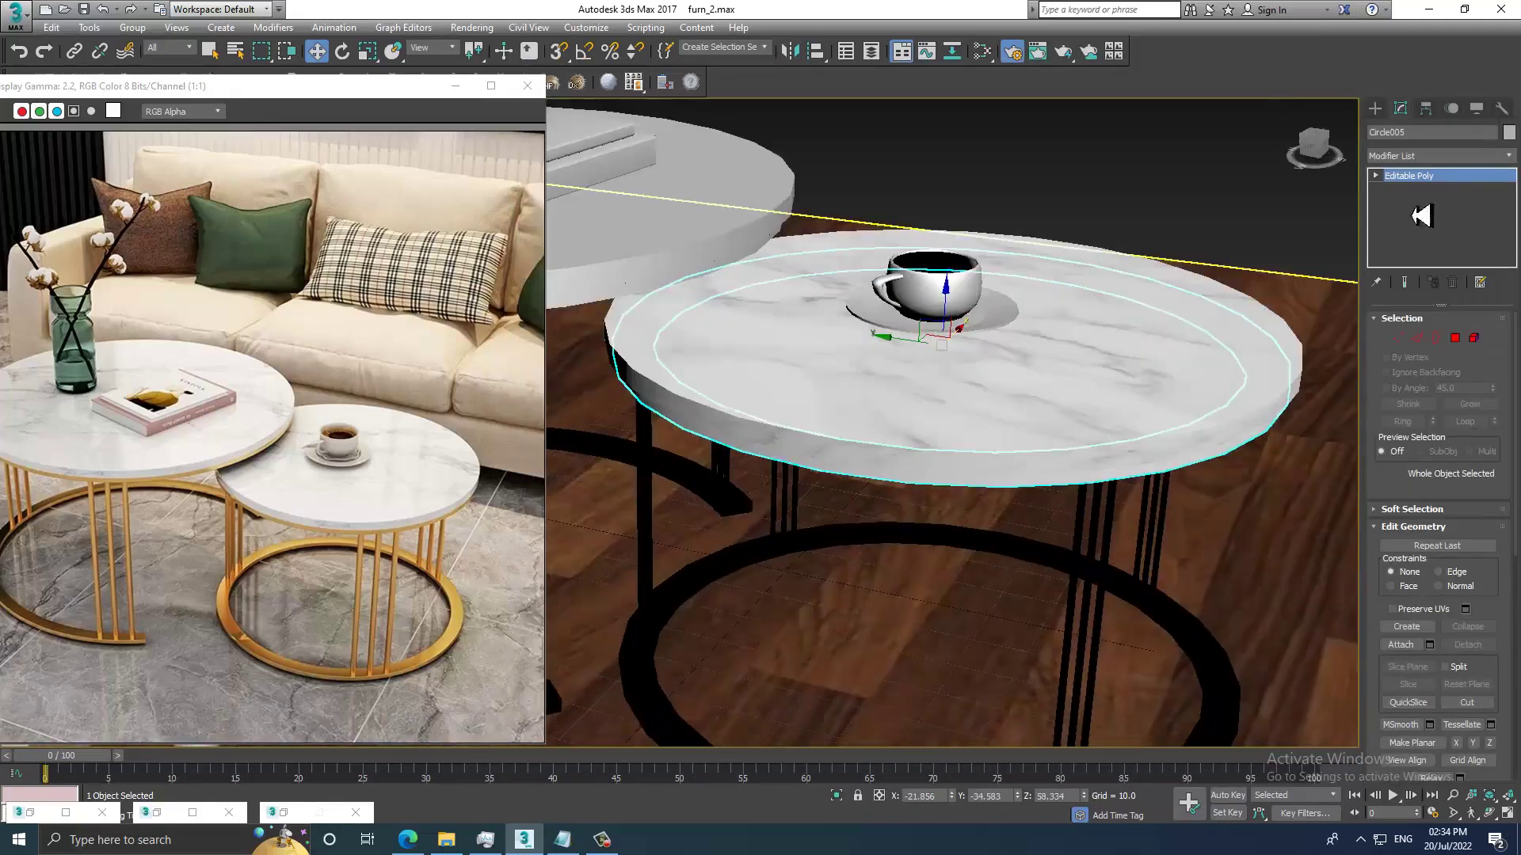
Add a Box-mapped UVW Map to Circle005, then deselect everything.
{"action": "left_click", "coordinate": [1437, 155]}
{"action": "key", "text": "u"}
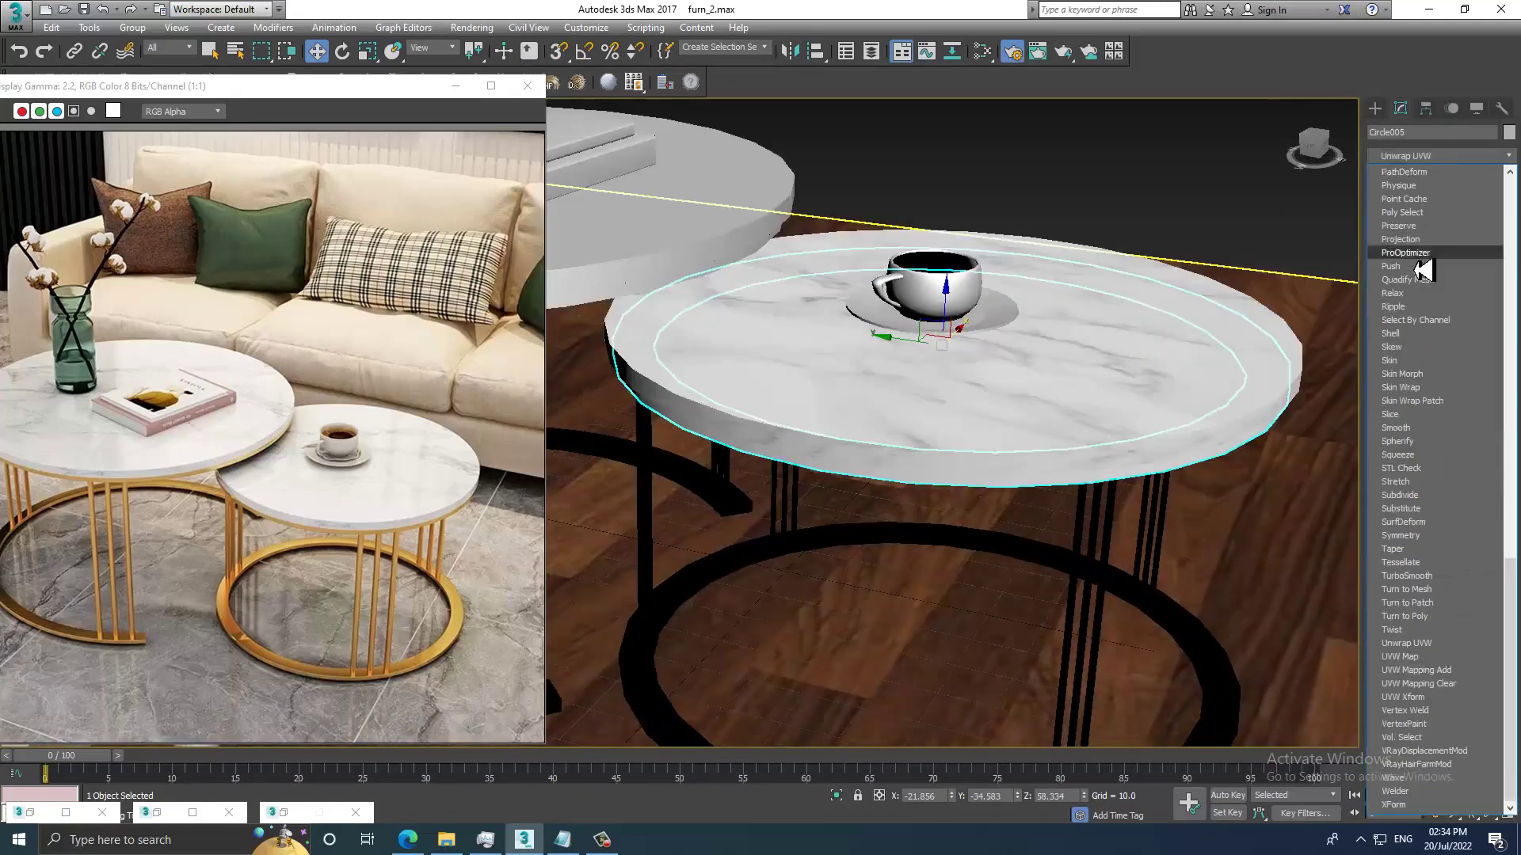
{"action": "left_click", "coordinate": [1414, 657]}
{"action": "left_click", "coordinate": [1423, 408]}
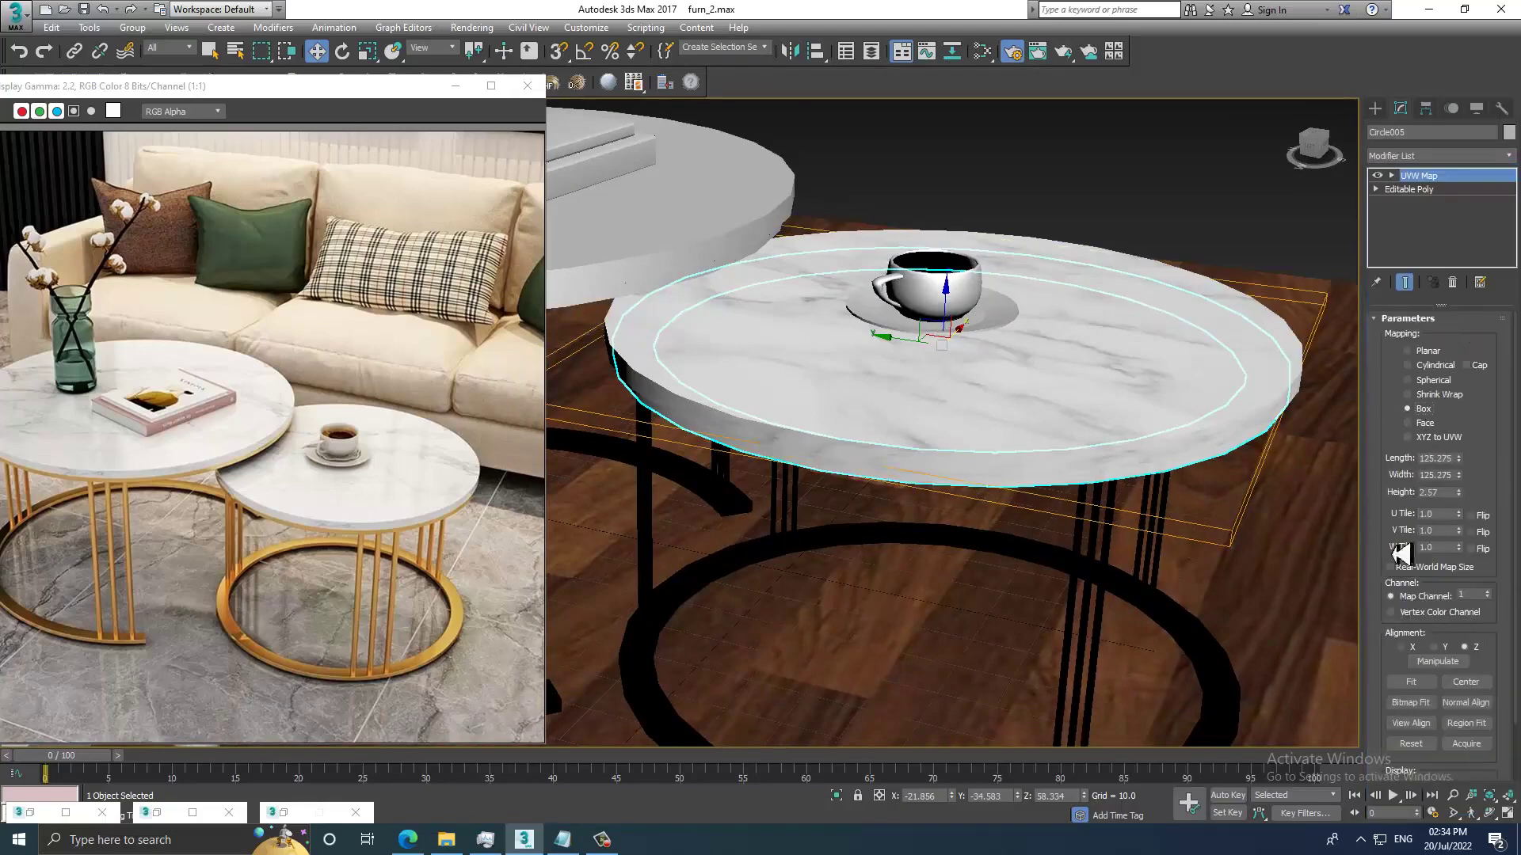
{"action": "left_click", "coordinate": [1181, 190]}
{"action": "mouse_move", "coordinate": [1181, 329]}
{"action": "middle_mouse_down", "text": "alt"}
{"action": "mouse_move", "coordinate": [1232, 295]}
{"action": "mouse_move", "coordinate": [1165, 325]}
{"action": "middle_mouse_up", "text": "alt"}
{"action": "scroll", "coordinate": [1164, 315], "scroll_direction": "up", "scroll_amount": 3}
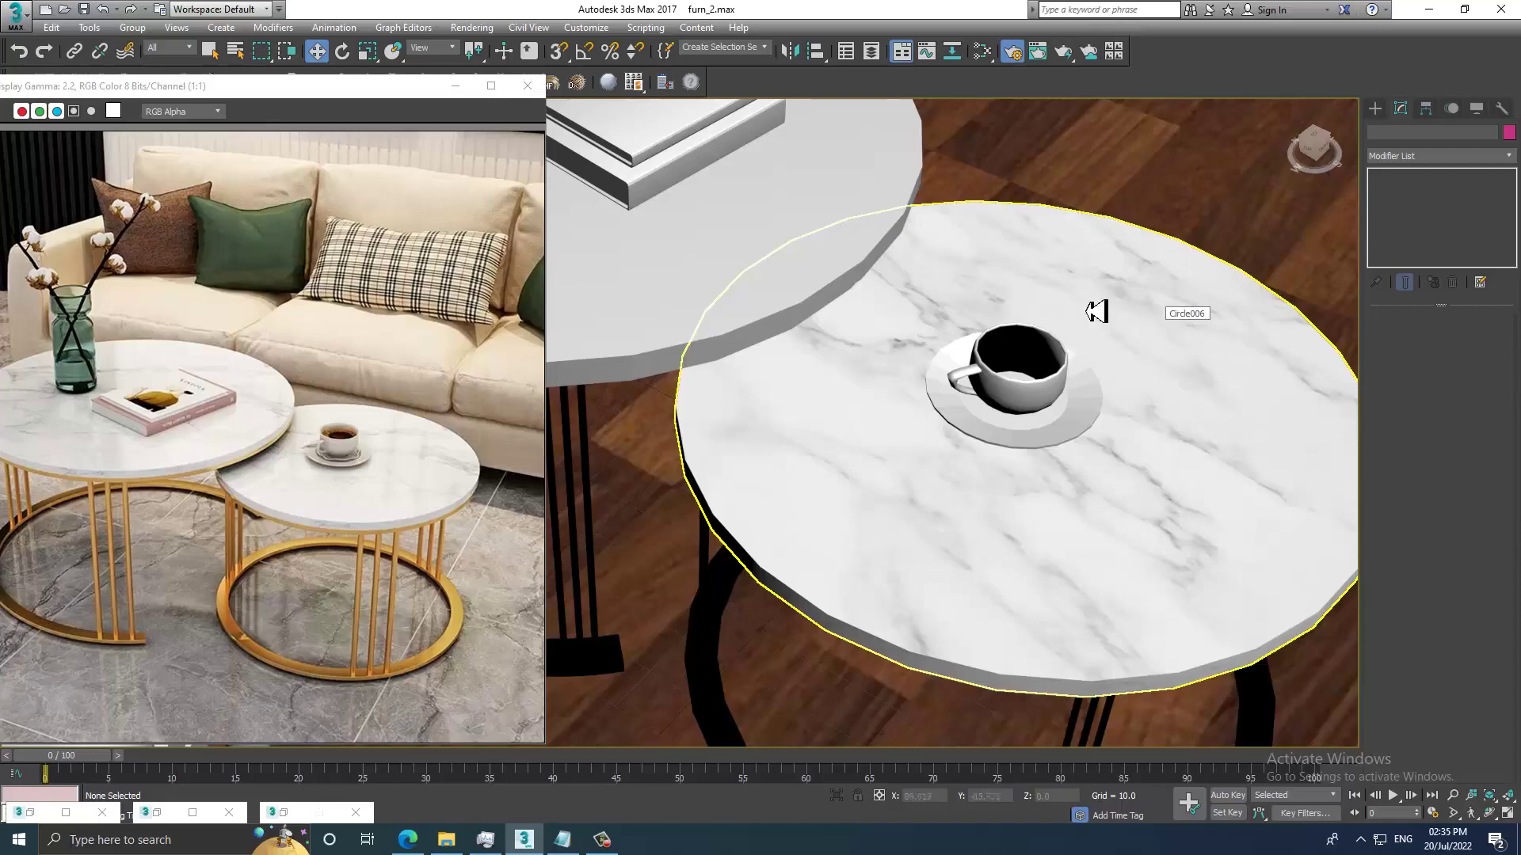
Select the vase table's top, Circle003.
{"action": "key", "text": "Left"}
{"action": "key", "text": "Left"}
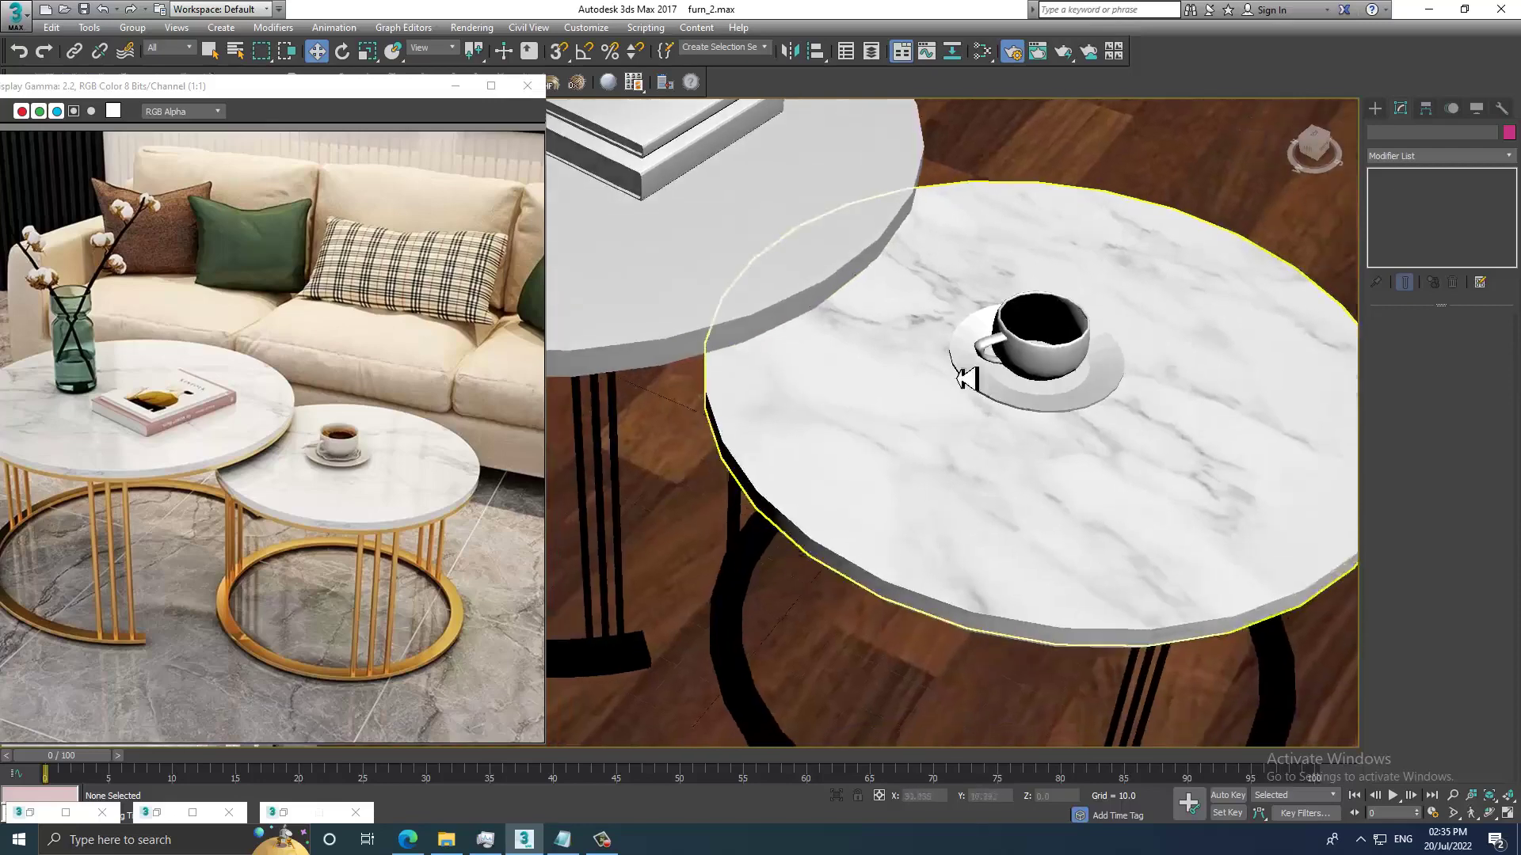
{"action": "key", "text": "Left"}
{"action": "key", "text": "Left"}
{"action": "key", "text": "Left"}
{"action": "key", "text": "Left"}
{"action": "key", "text": "Left"}
{"action": "key", "text": "Left"}
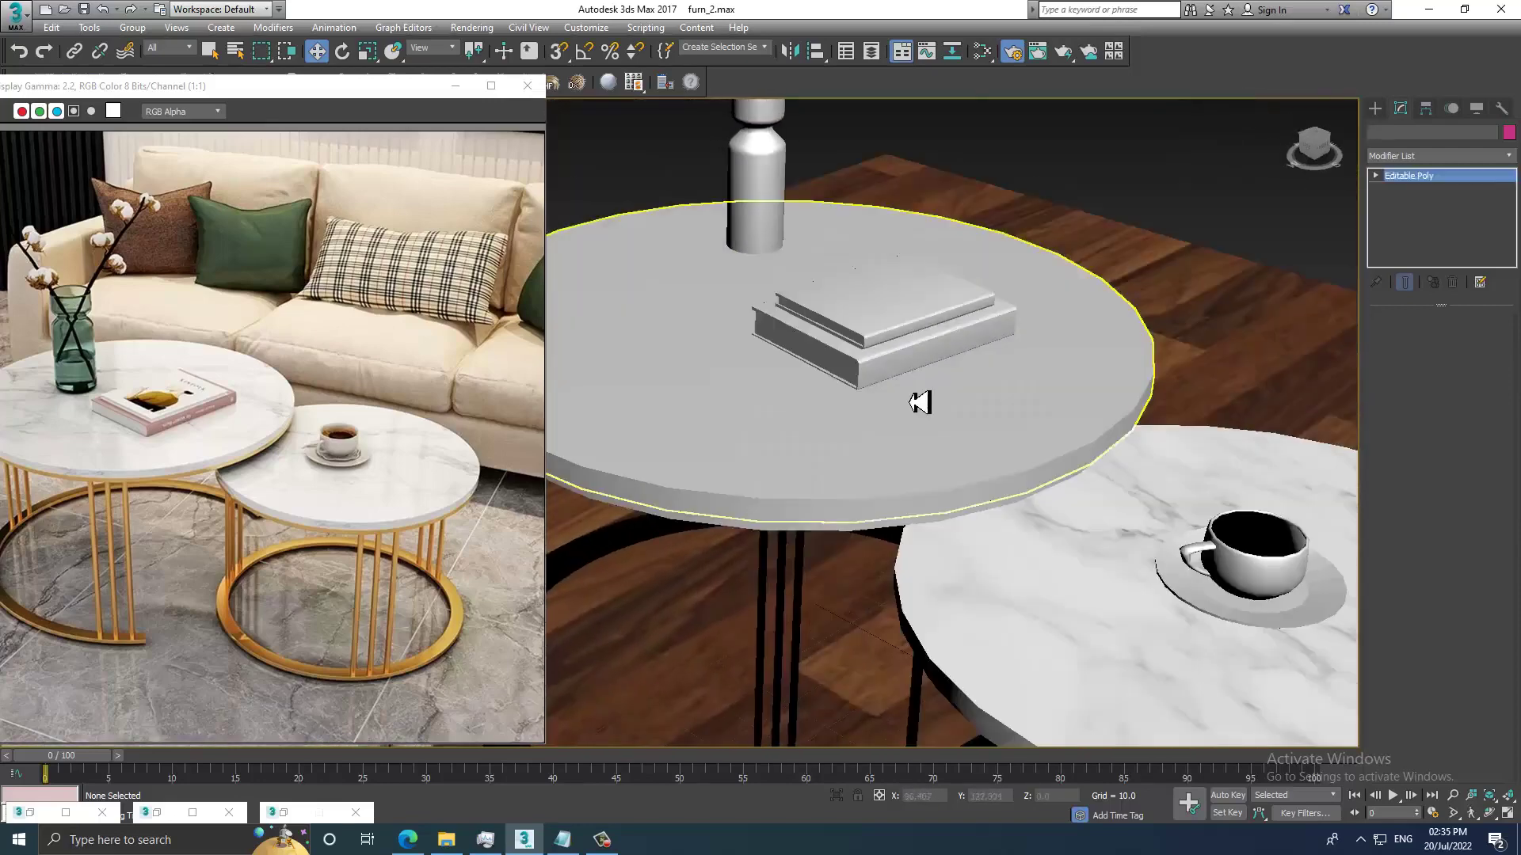
{"action": "left_click", "coordinate": [917, 401]}
{"action": "key", "text": "m"}
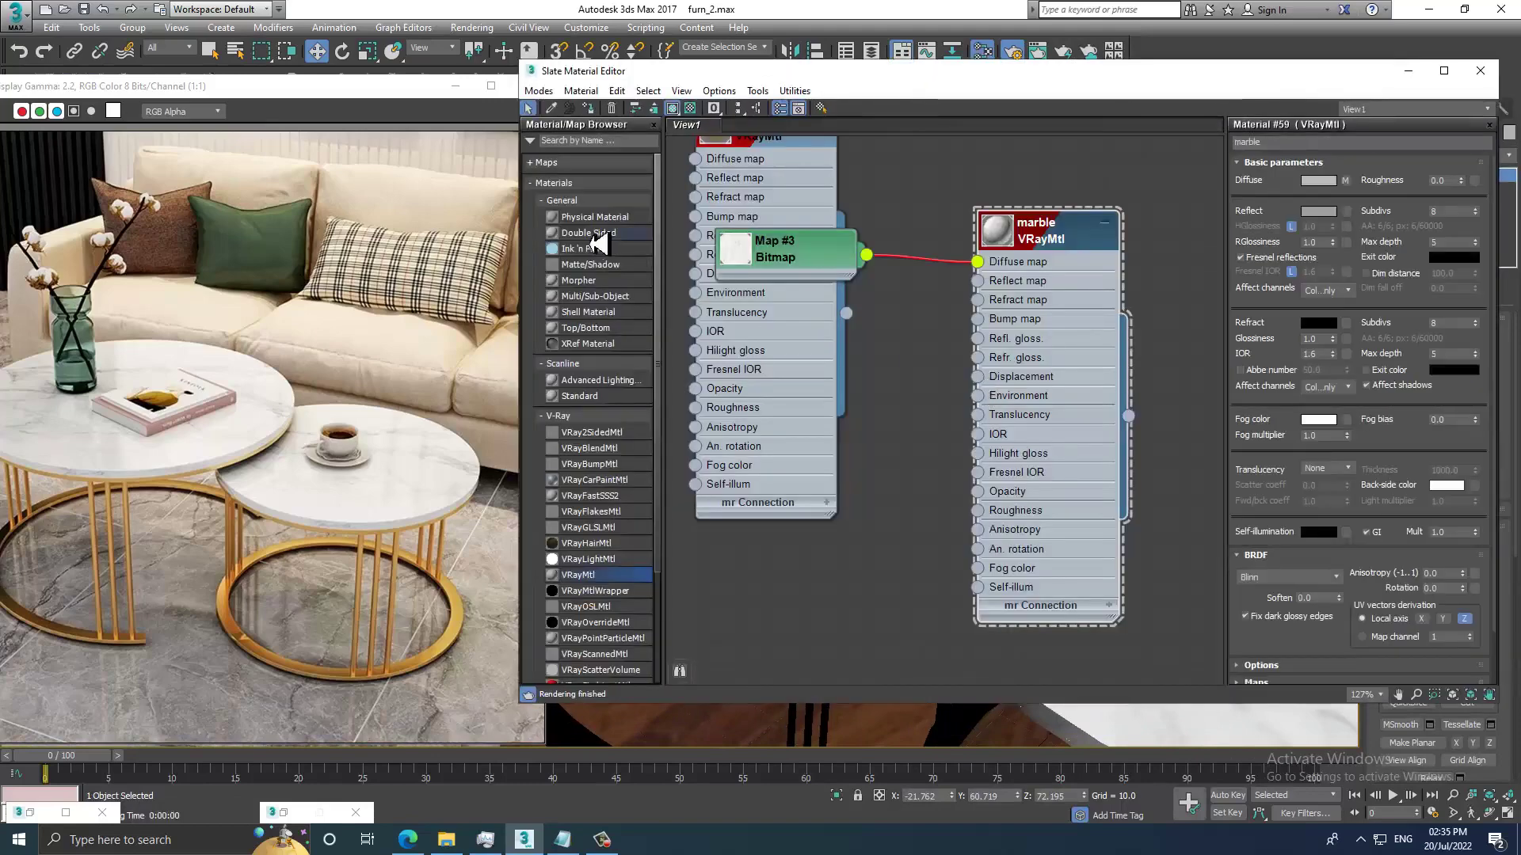
{"action": "left_click", "coordinate": [1479, 71]}
{"action": "left_click", "coordinate": [1443, 157]}
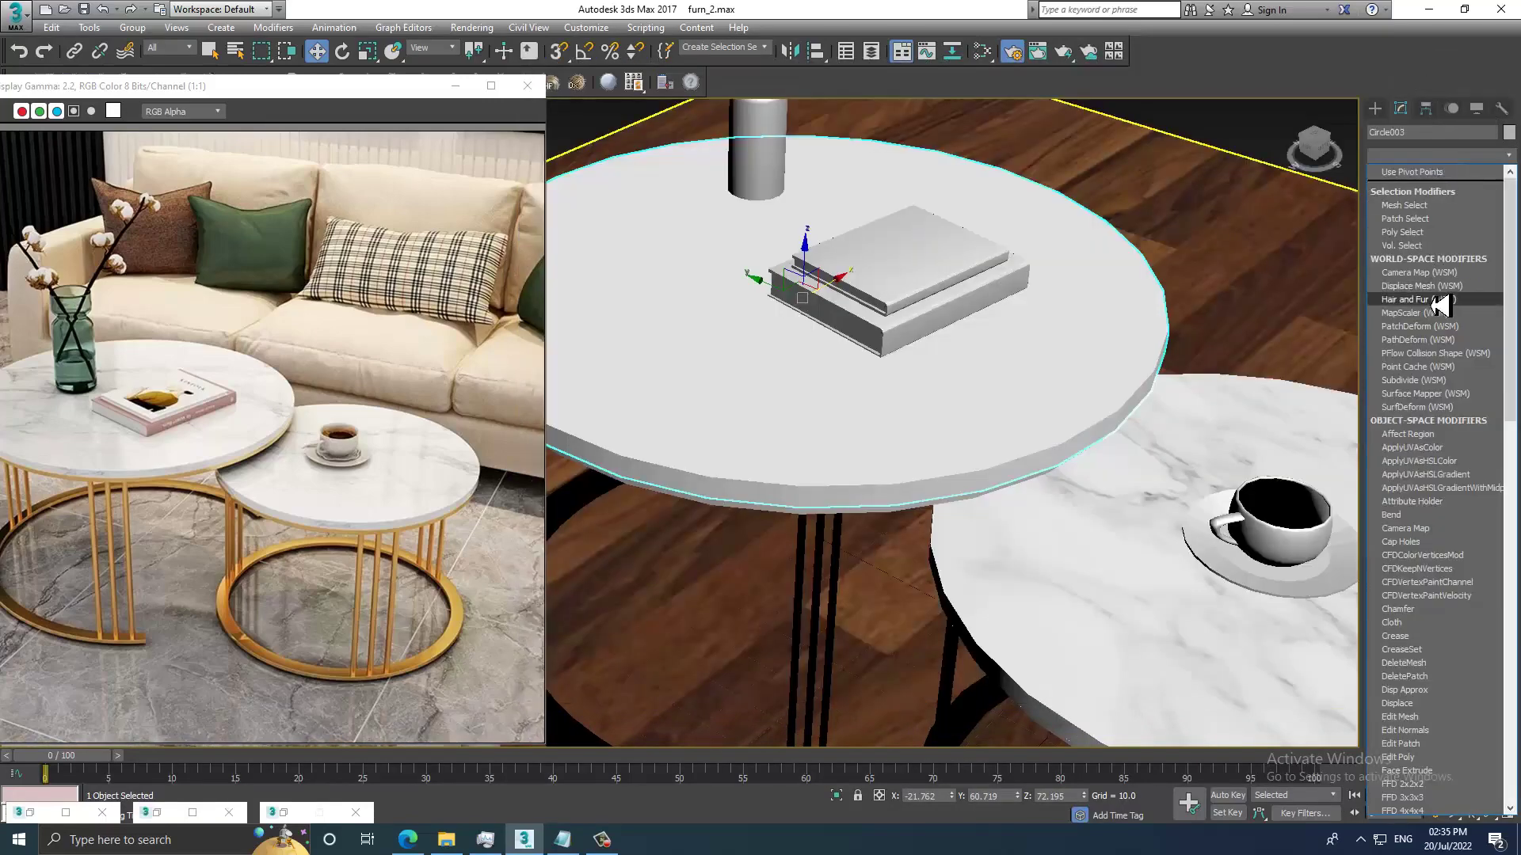
{"action": "key", "text": "u"}
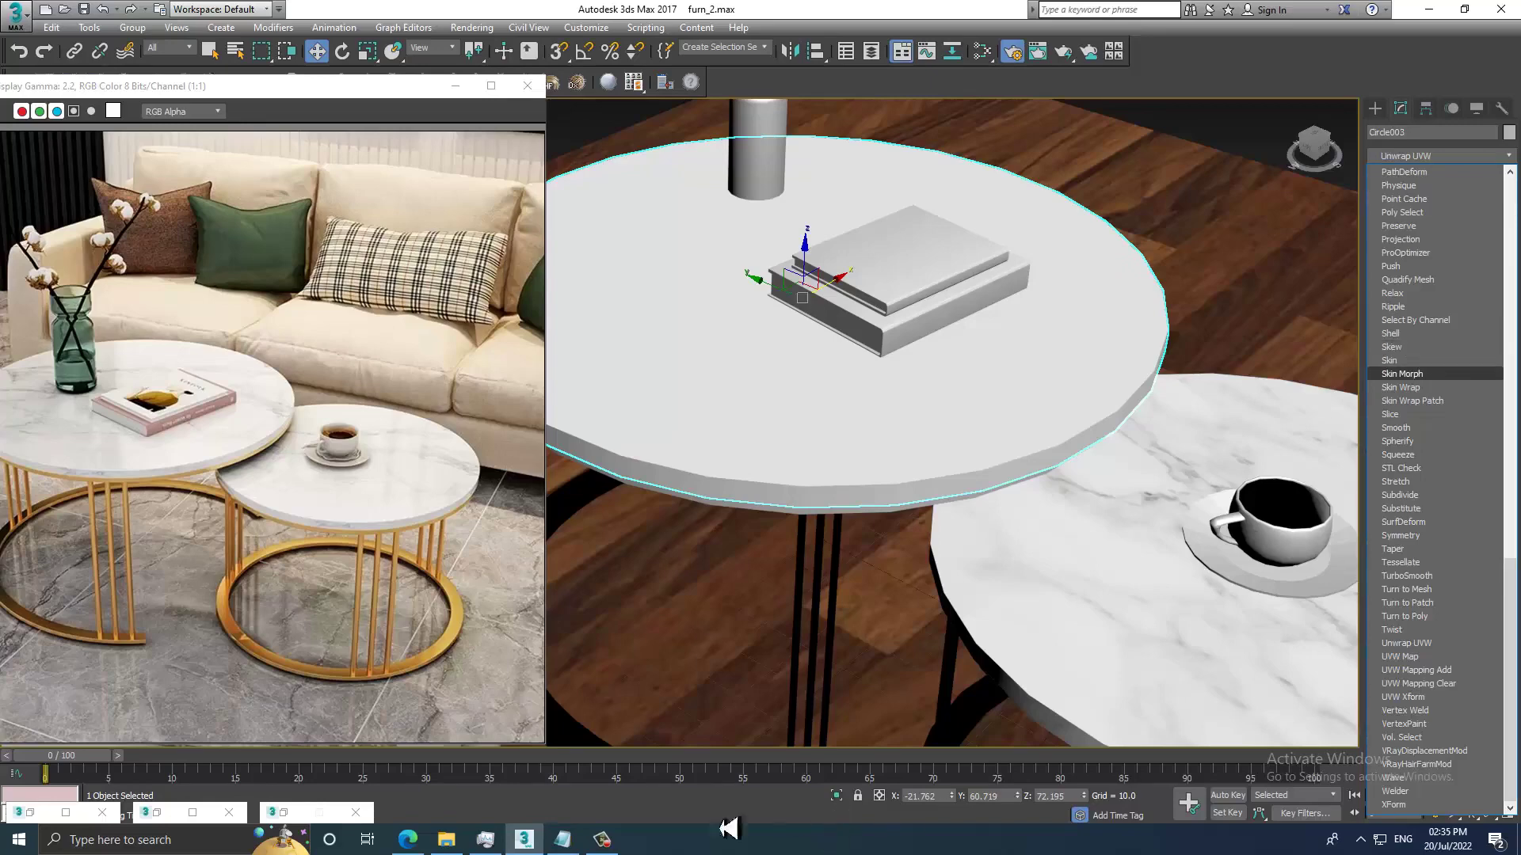
{"action": "left_click", "coordinate": [602, 839]}
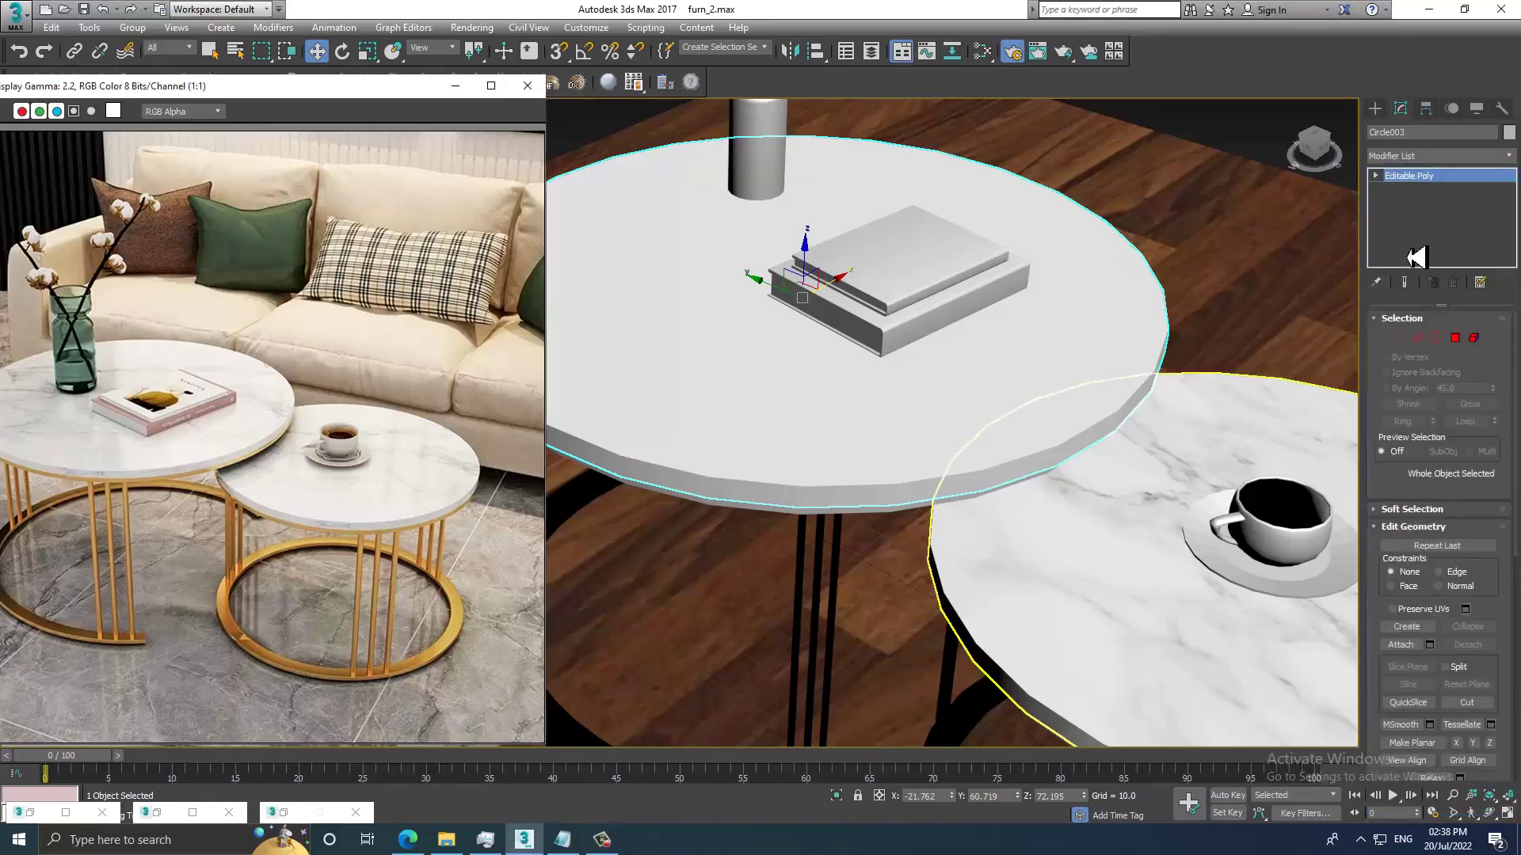
Add a Box UVW Map to Circle003 and raise its mapping height to 12.46.
{"action": "left_click", "coordinate": [1430, 155]}
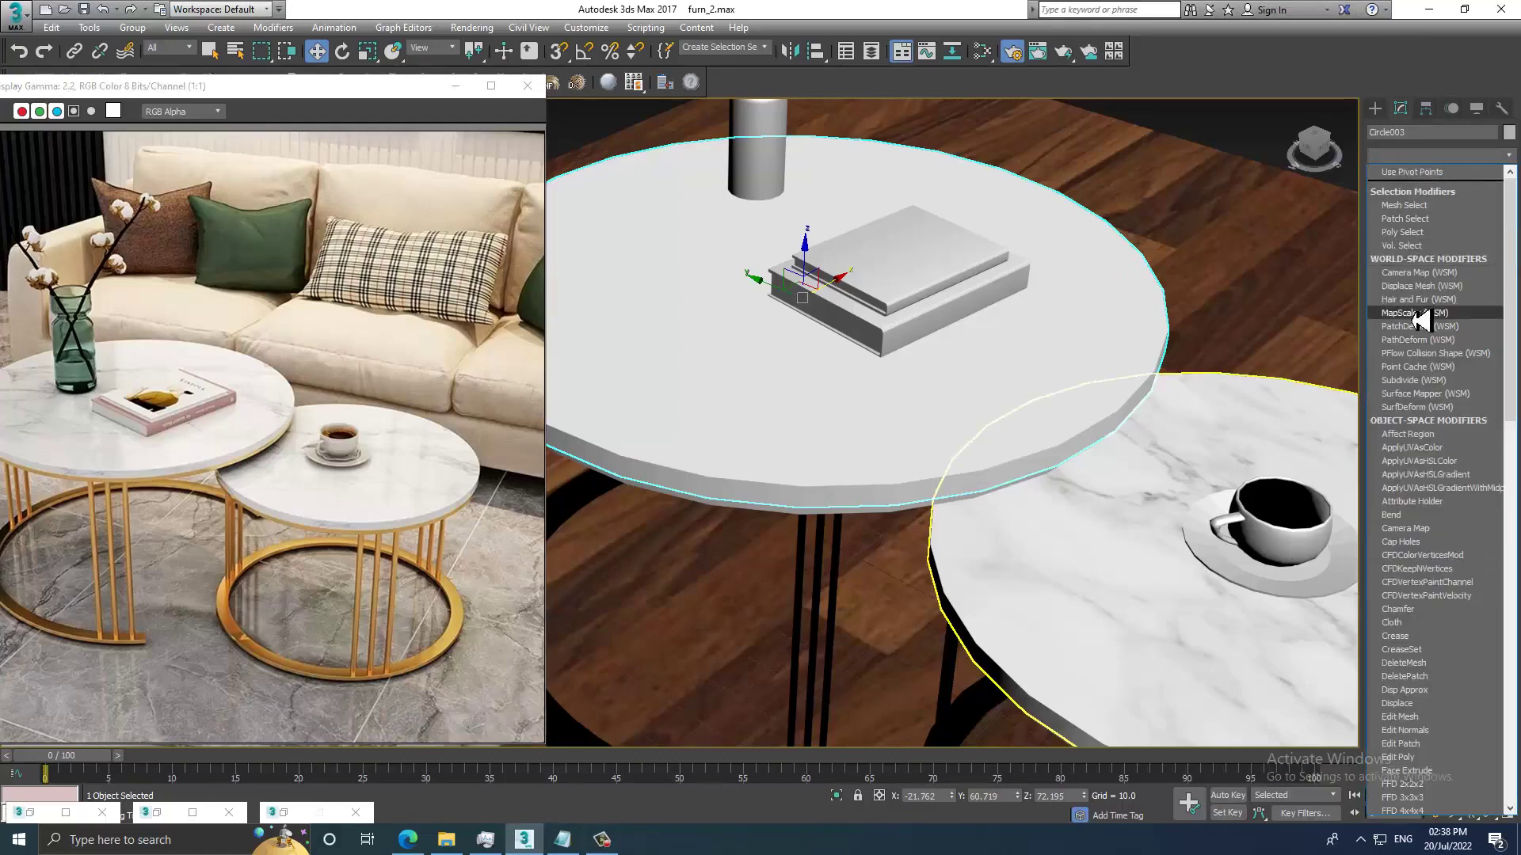
{"action": "scroll", "coordinate": [1421, 319], "scroll_direction": "down", "scroll_amount": 15}
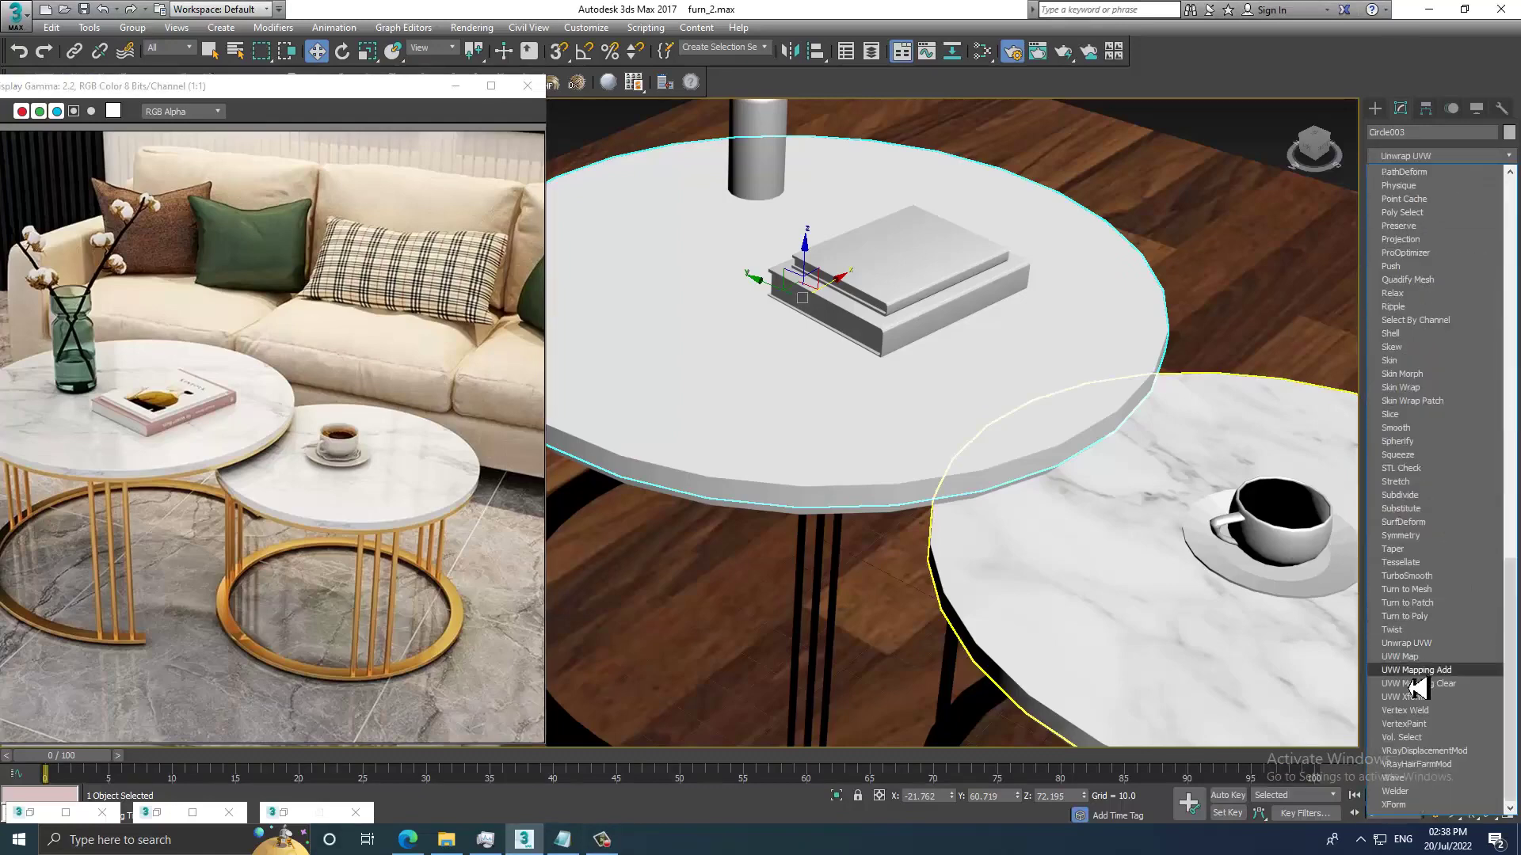
{"action": "left_click", "coordinate": [1414, 659]}
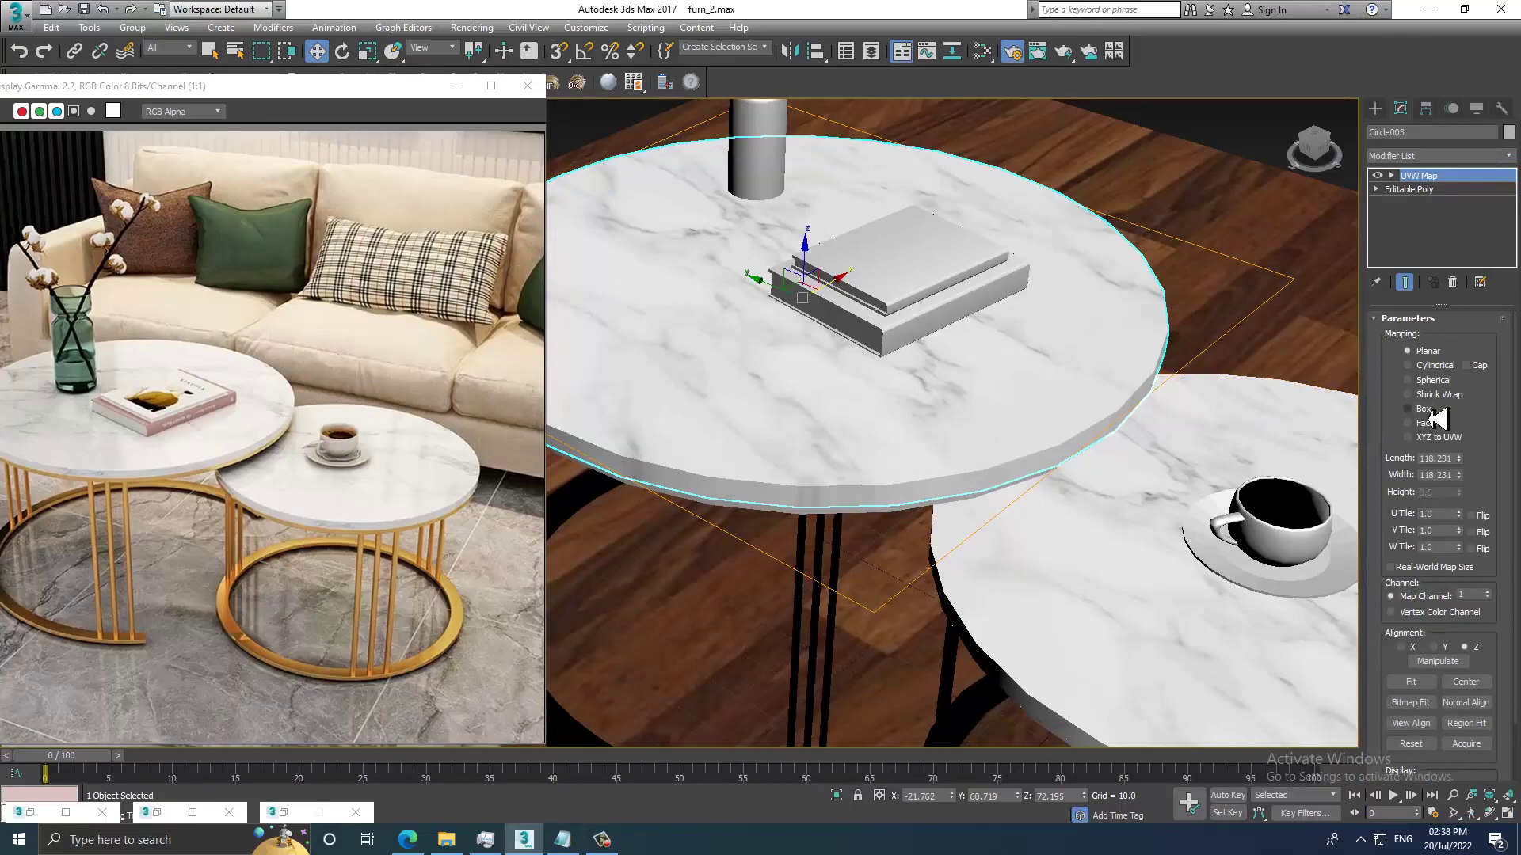
{"action": "left_click_drag", "start_coordinate": [1465, 559], "coordinate": [1459, 547]}
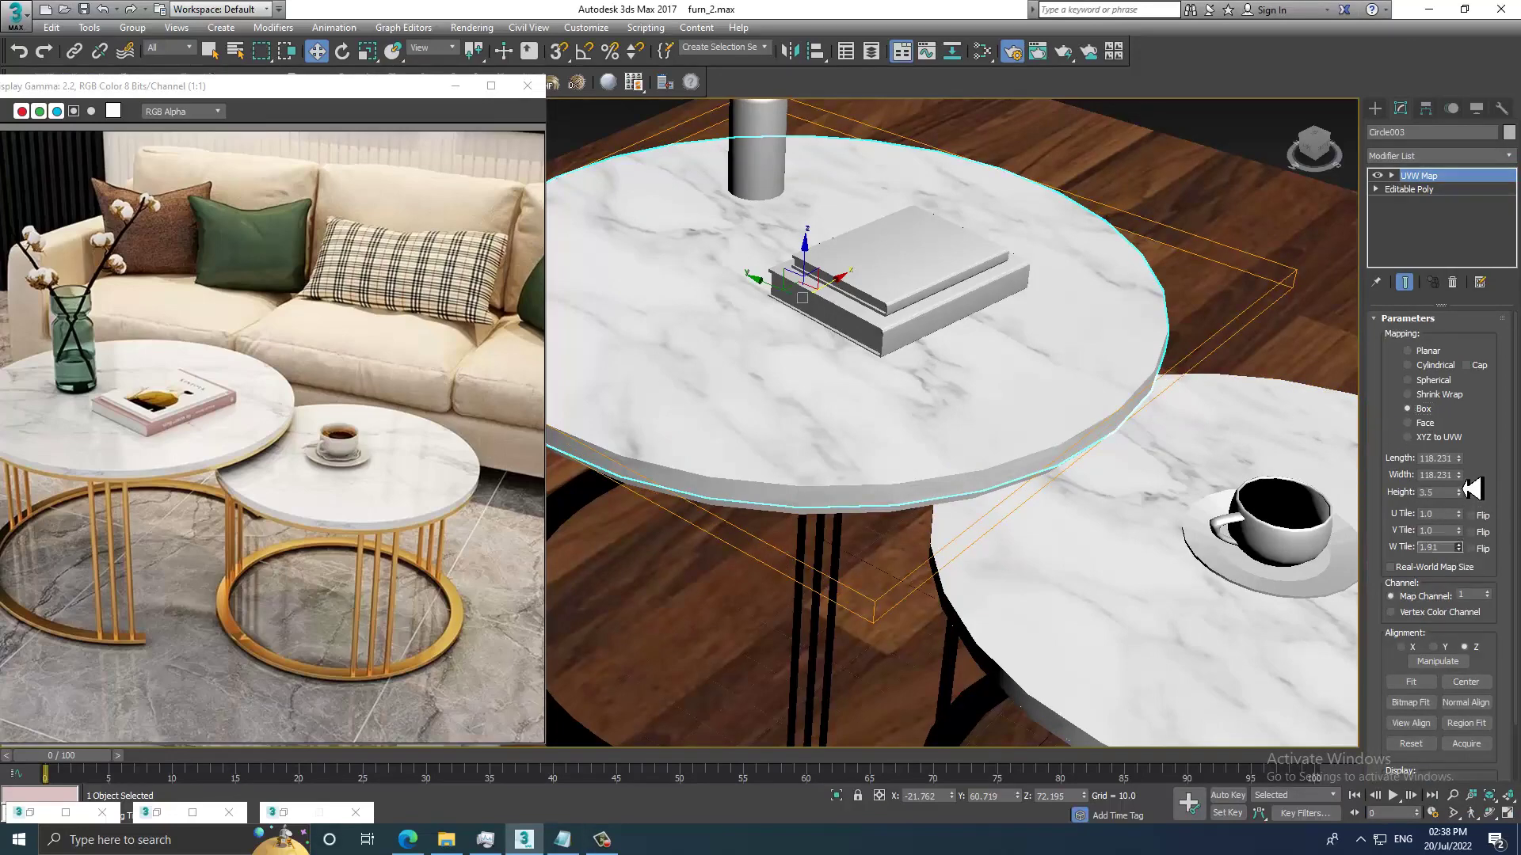
{"action": "left_click_drag", "start_coordinate": [1458, 492], "coordinate": [1468, 293]}
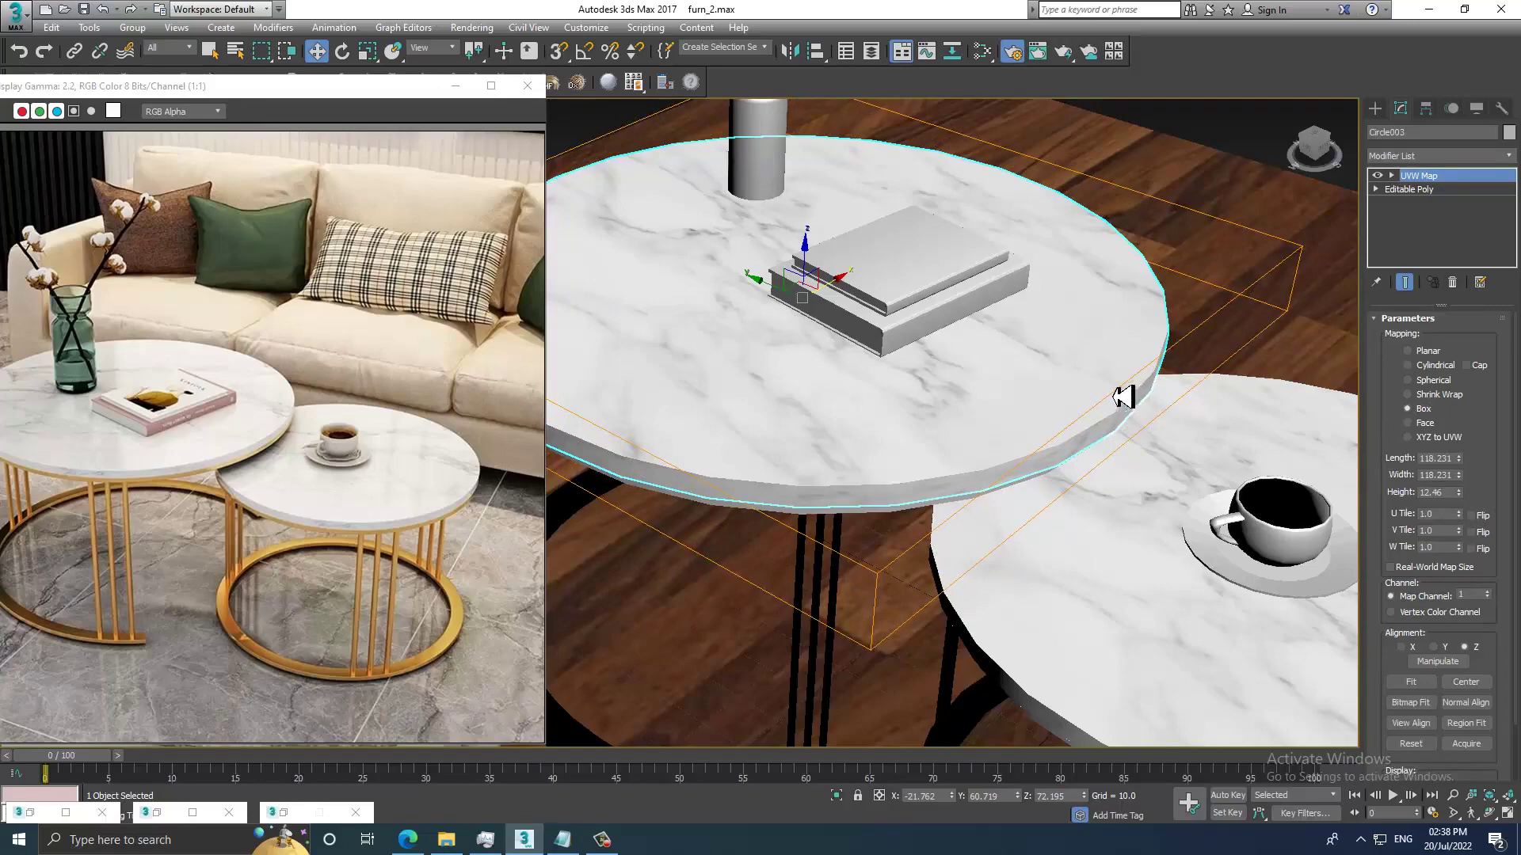
{"action": "scroll", "coordinate": [1008, 373], "scroll_direction": "down", "scroll_amount": 2}
Select the book on the tabletop and orbit in closer to it.
{"action": "middle_click_drag", "start_coordinate": [1008, 373], "coordinate": [1046, 363], "text": "alt"}
{"action": "scroll", "coordinate": [909, 408], "scroll_direction": "up", "scroll_amount": 2}
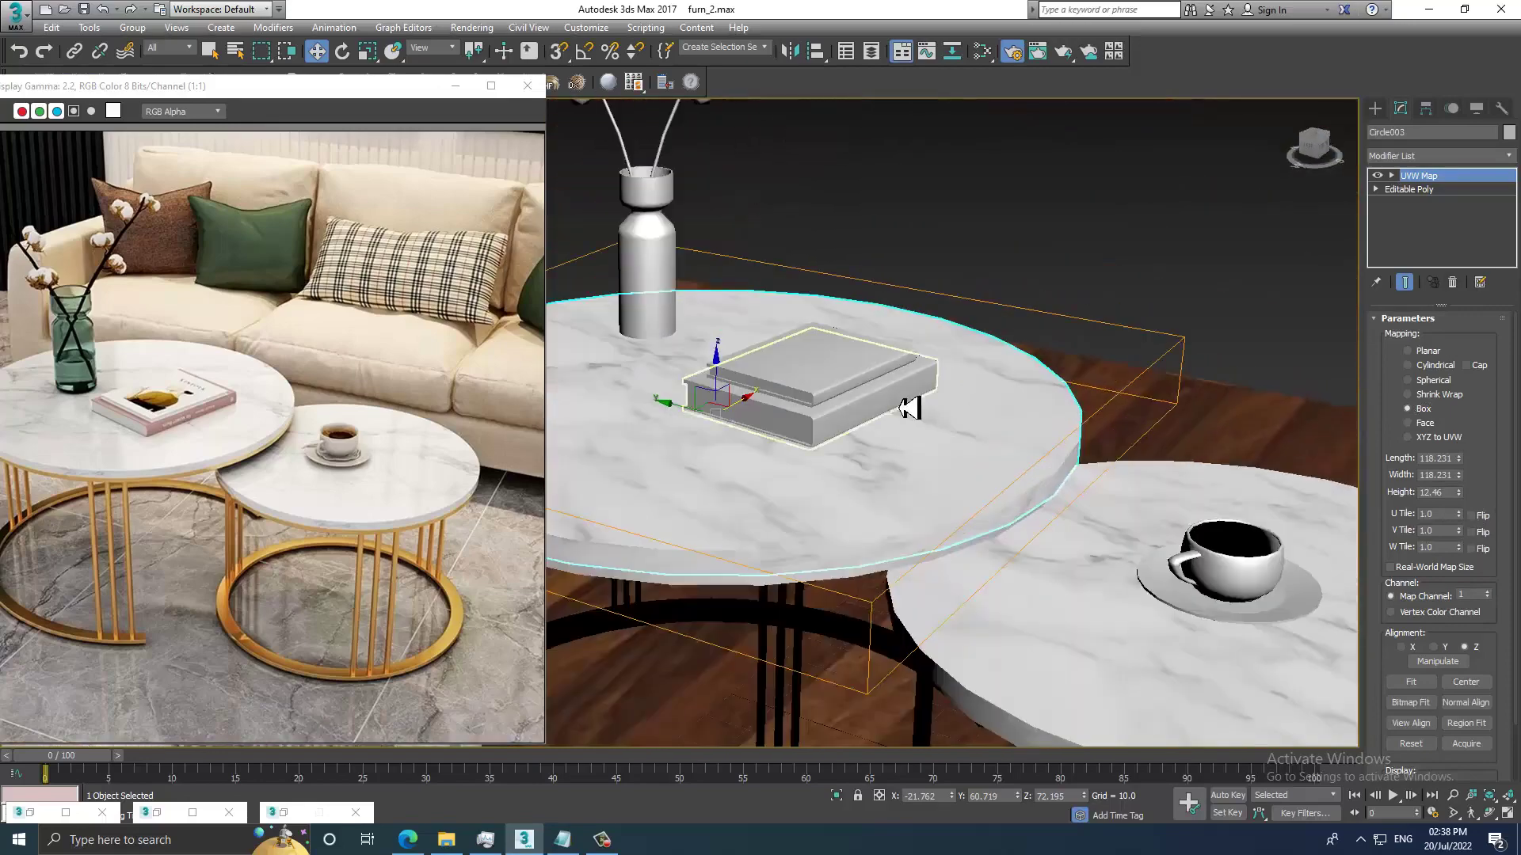
{"action": "left_click", "coordinate": [909, 408]}
{"action": "scroll", "coordinate": [896, 407], "scroll_direction": "up", "scroll_amount": 3}
{"action": "middle_click_drag", "start_coordinate": [876, 424], "coordinate": [923, 424], "text": "alt"}
Create a new VRayMtl named book in the Slate Material Editor.
{"action": "scroll", "coordinate": [961, 425], "scroll_direction": "up", "scroll_amount": 2}
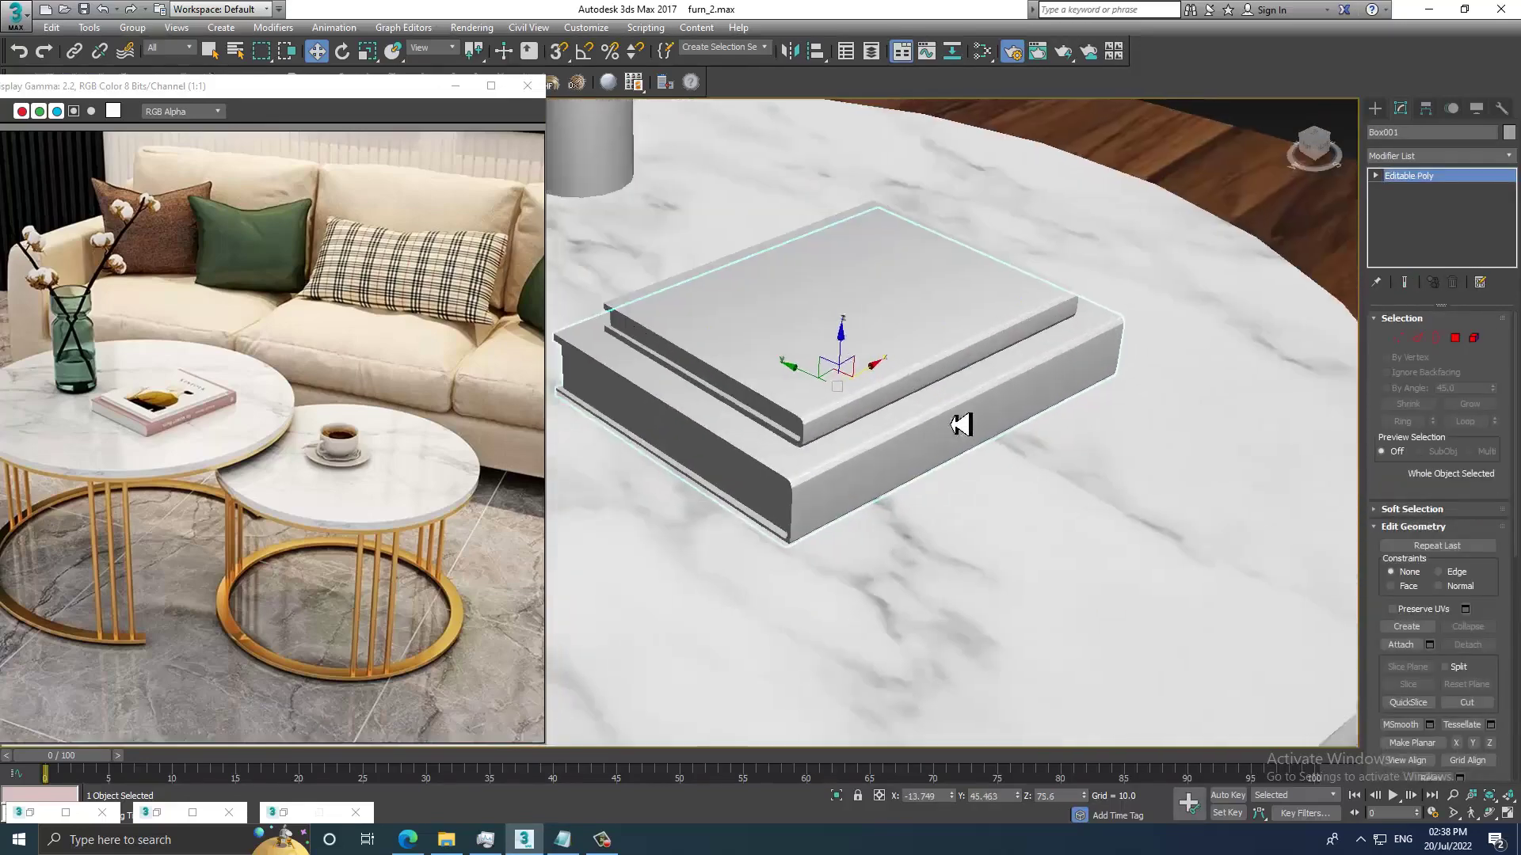
{"action": "scroll", "coordinate": [961, 425], "scroll_direction": "down", "scroll_amount": 2}
{"action": "key", "text": "m"}
{"action": "scroll", "coordinate": [854, 402], "scroll_direction": "up", "scroll_amount": 1}
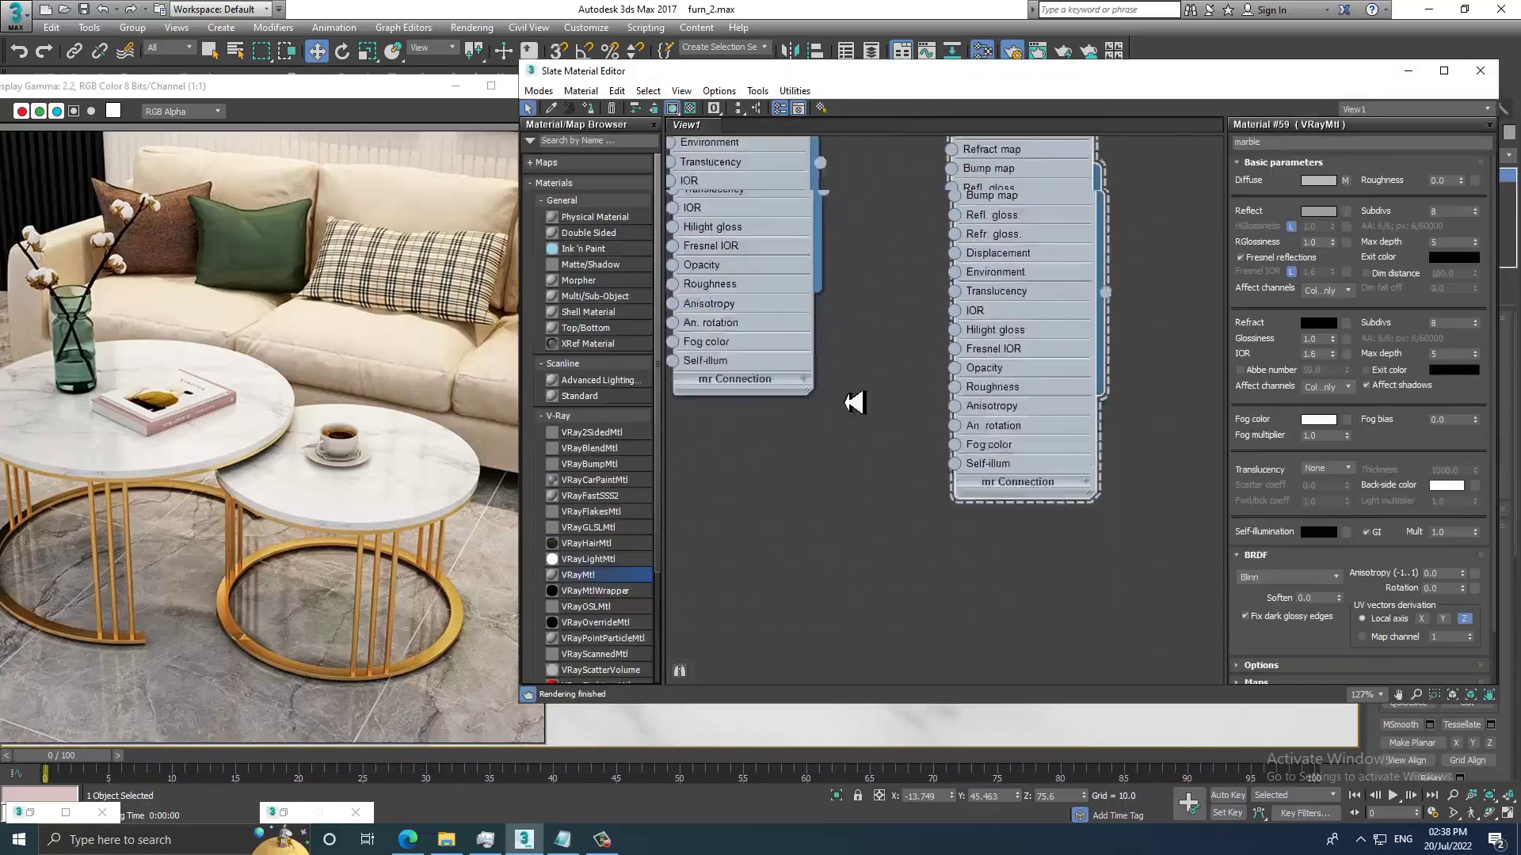
{"action": "left_click_drag", "start_coordinate": [590, 590], "coordinate": [843, 400]}
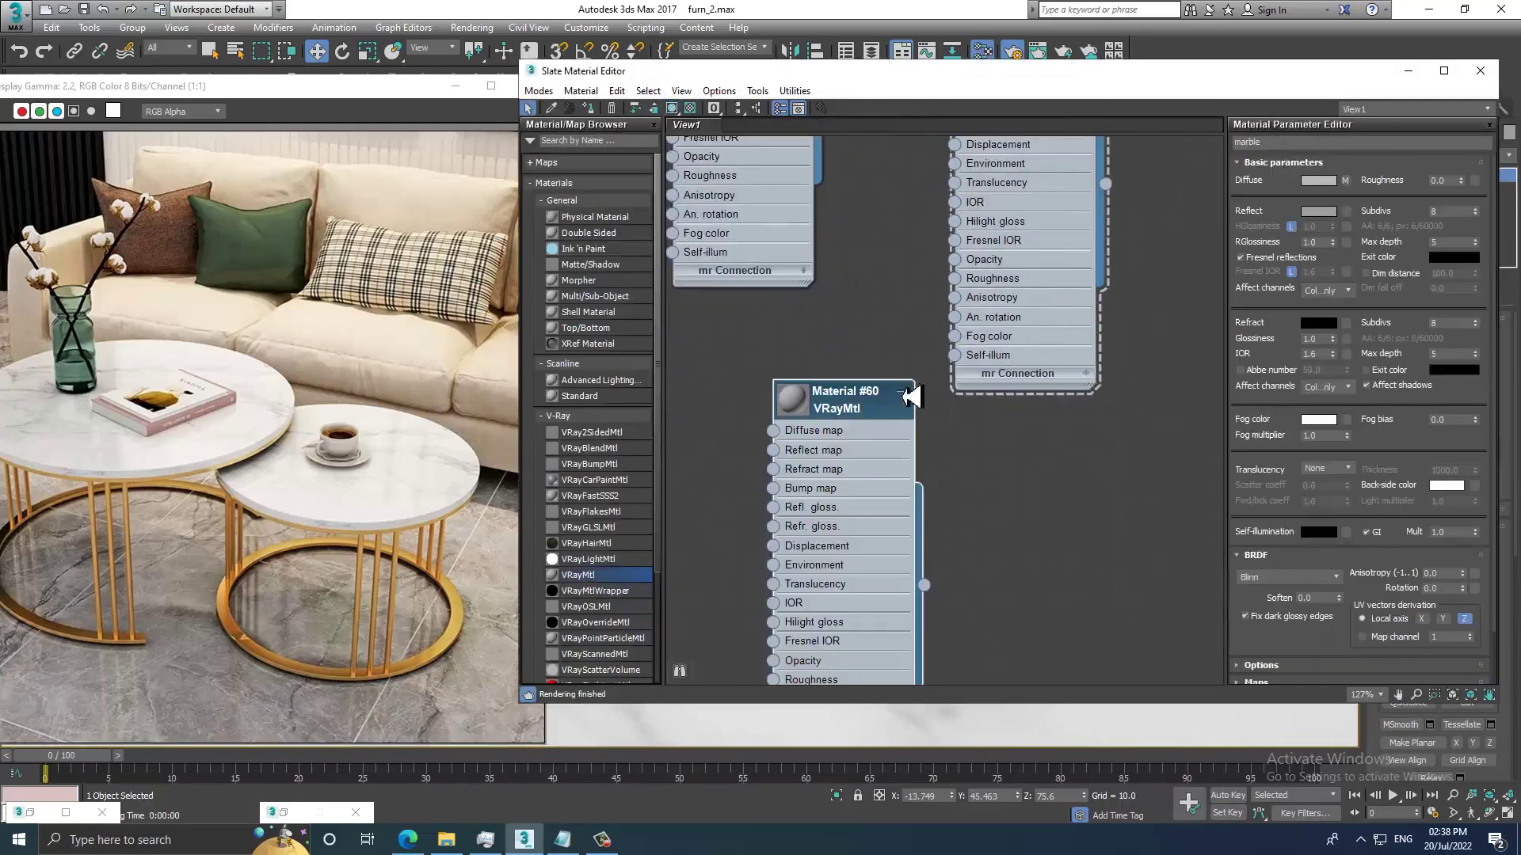
{"action": "left_click", "coordinate": [1275, 144]}
{"action": "type", "text": "book"}
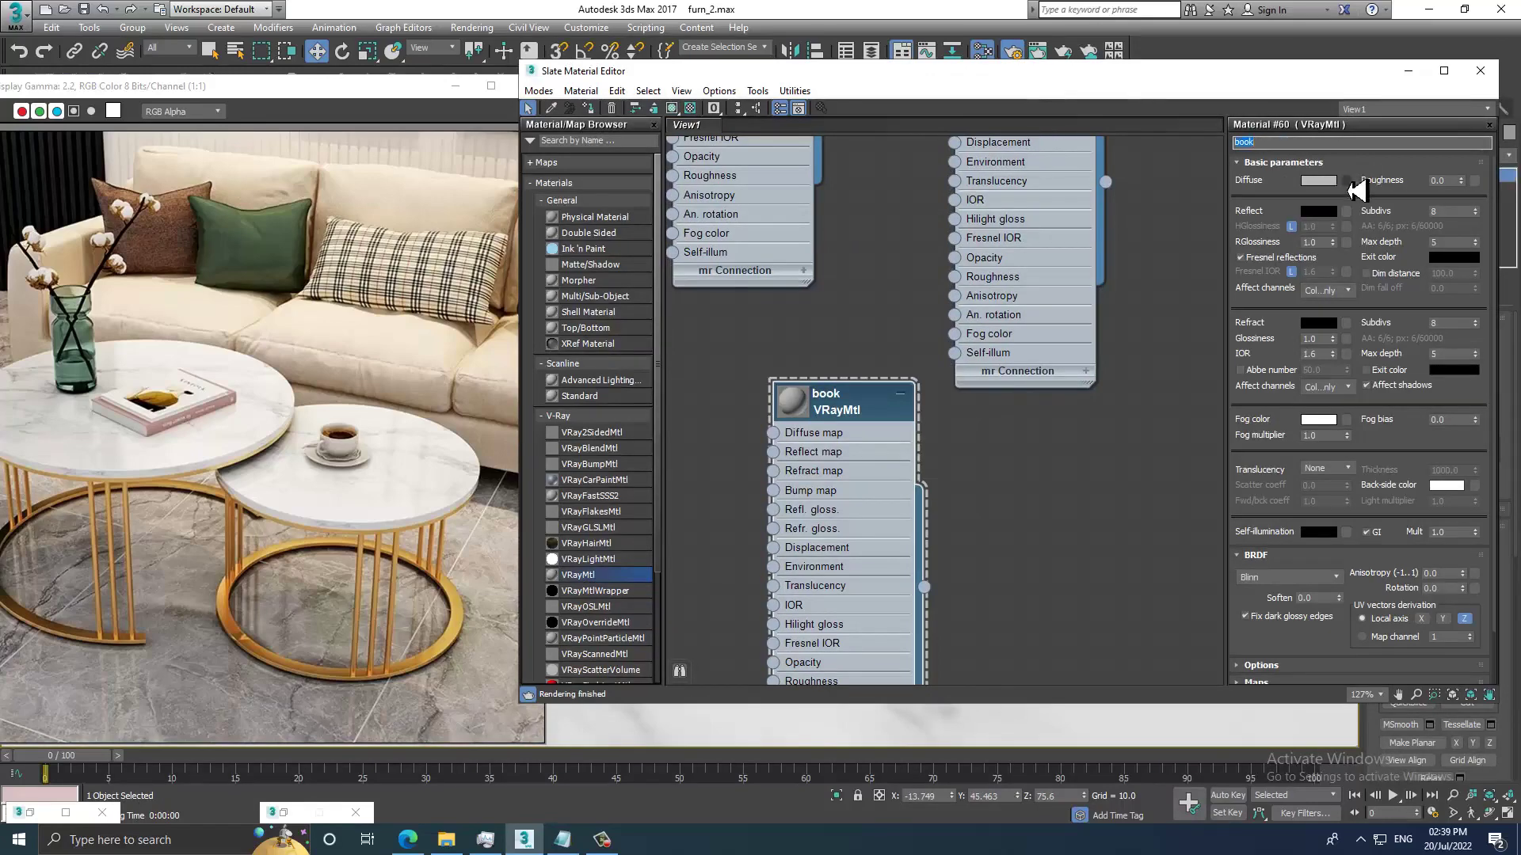
Load finalimage.jpg as book's diffuse bitmap and assign the material to the book Box001.
{"action": "left_click", "coordinate": [1347, 182]}
{"action": "double_click", "coordinate": [821, 211]}
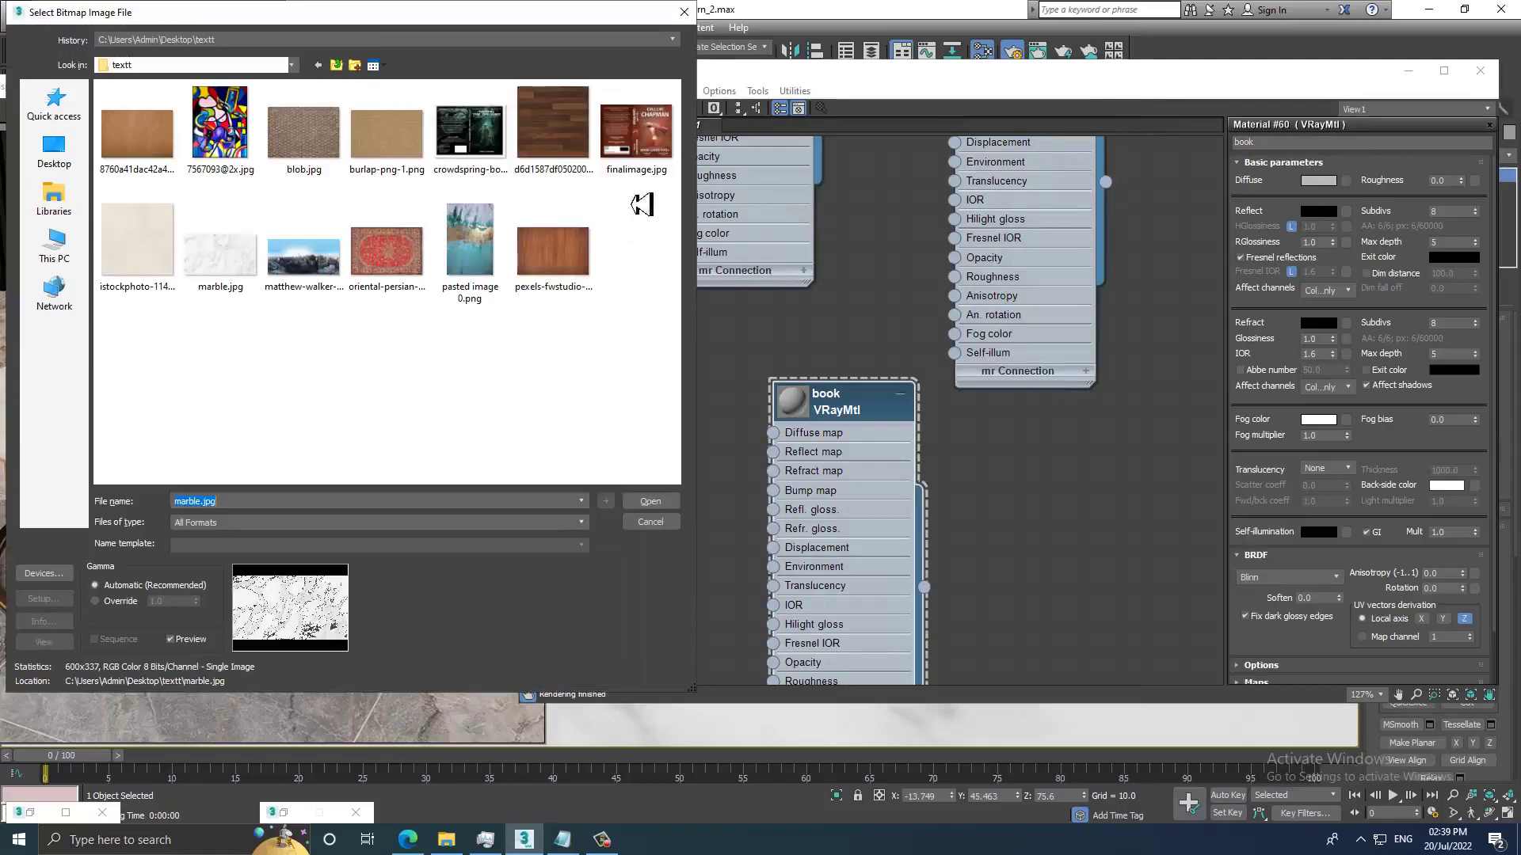
{"action": "double_click", "coordinate": [646, 149]}
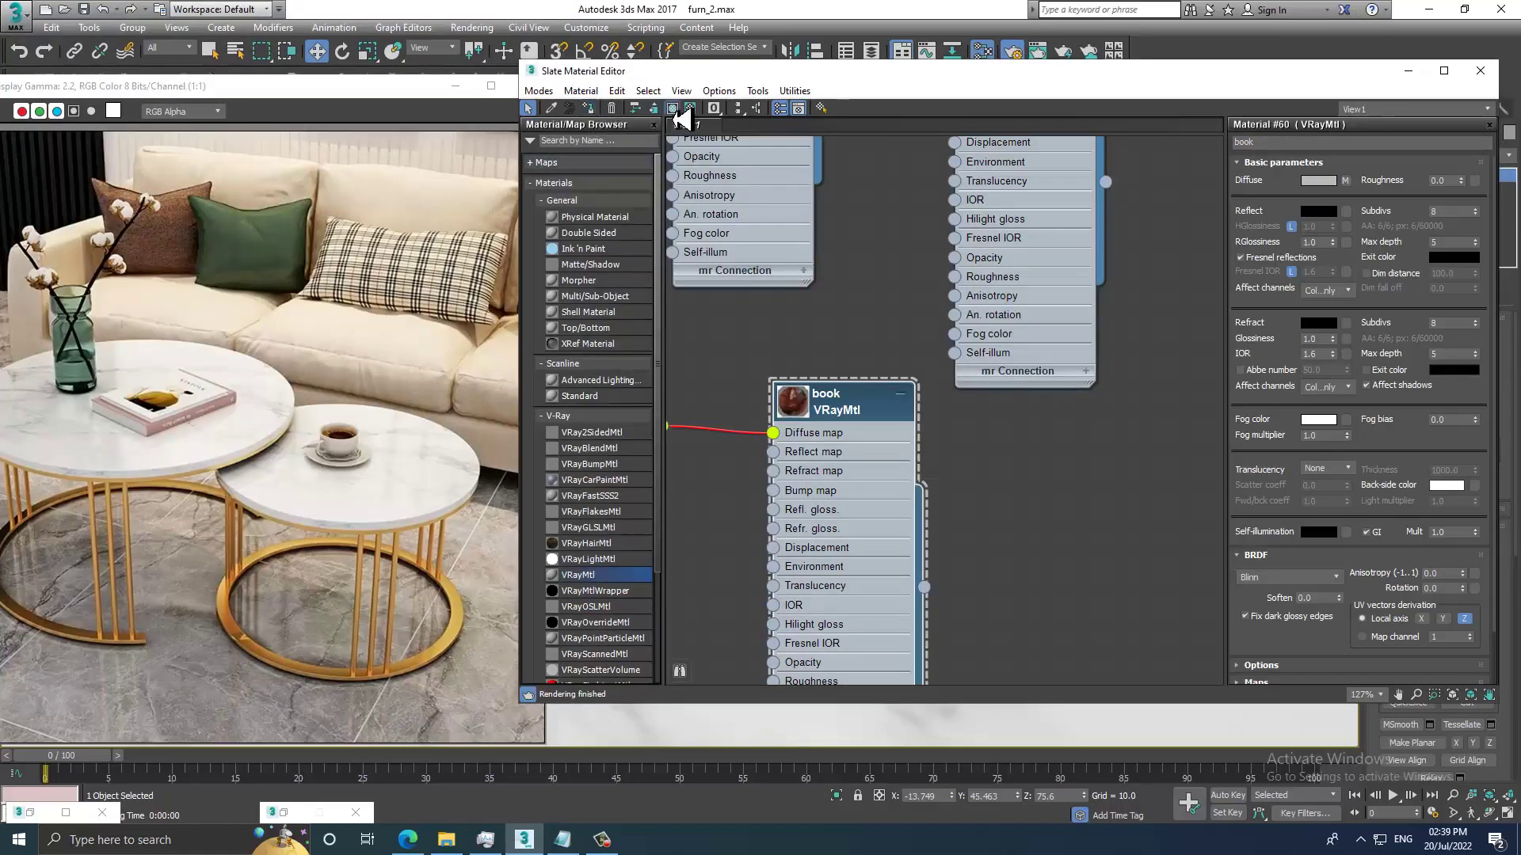
{"action": "left_click", "coordinate": [671, 108]}
{"action": "left_click", "coordinate": [1408, 70]}
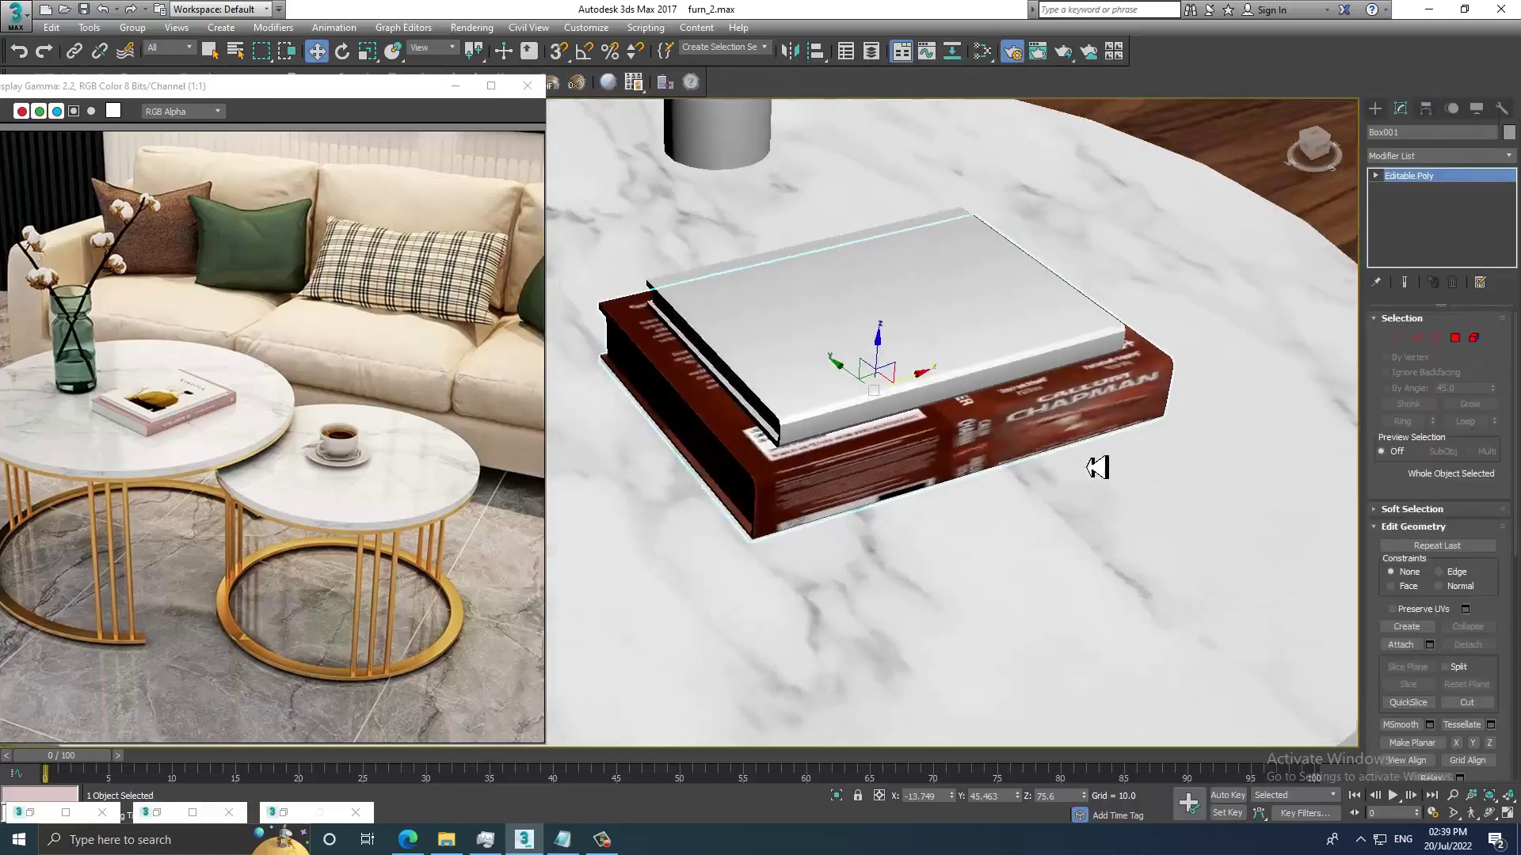
Select the book's top face and add a UVW Map modifier.
{"action": "scroll", "coordinate": [1097, 467], "scroll_direction": "down", "scroll_amount": 3}
{"action": "mouse_move", "coordinate": [1110, 425]}
{"action": "middle_mouse_down", "text": "alt"}
{"action": "mouse_move", "coordinate": [1079, 441]}
{"action": "mouse_move", "coordinate": [1090, 492]}
{"action": "mouse_move", "coordinate": [1052, 459]}
{"action": "middle_mouse_up", "text": "alt"}
{"action": "scroll", "coordinate": [1093, 447], "scroll_direction": "up", "scroll_amount": 3}
{"action": "scroll", "coordinate": [957, 427], "scroll_direction": "up", "scroll_amount": 3}
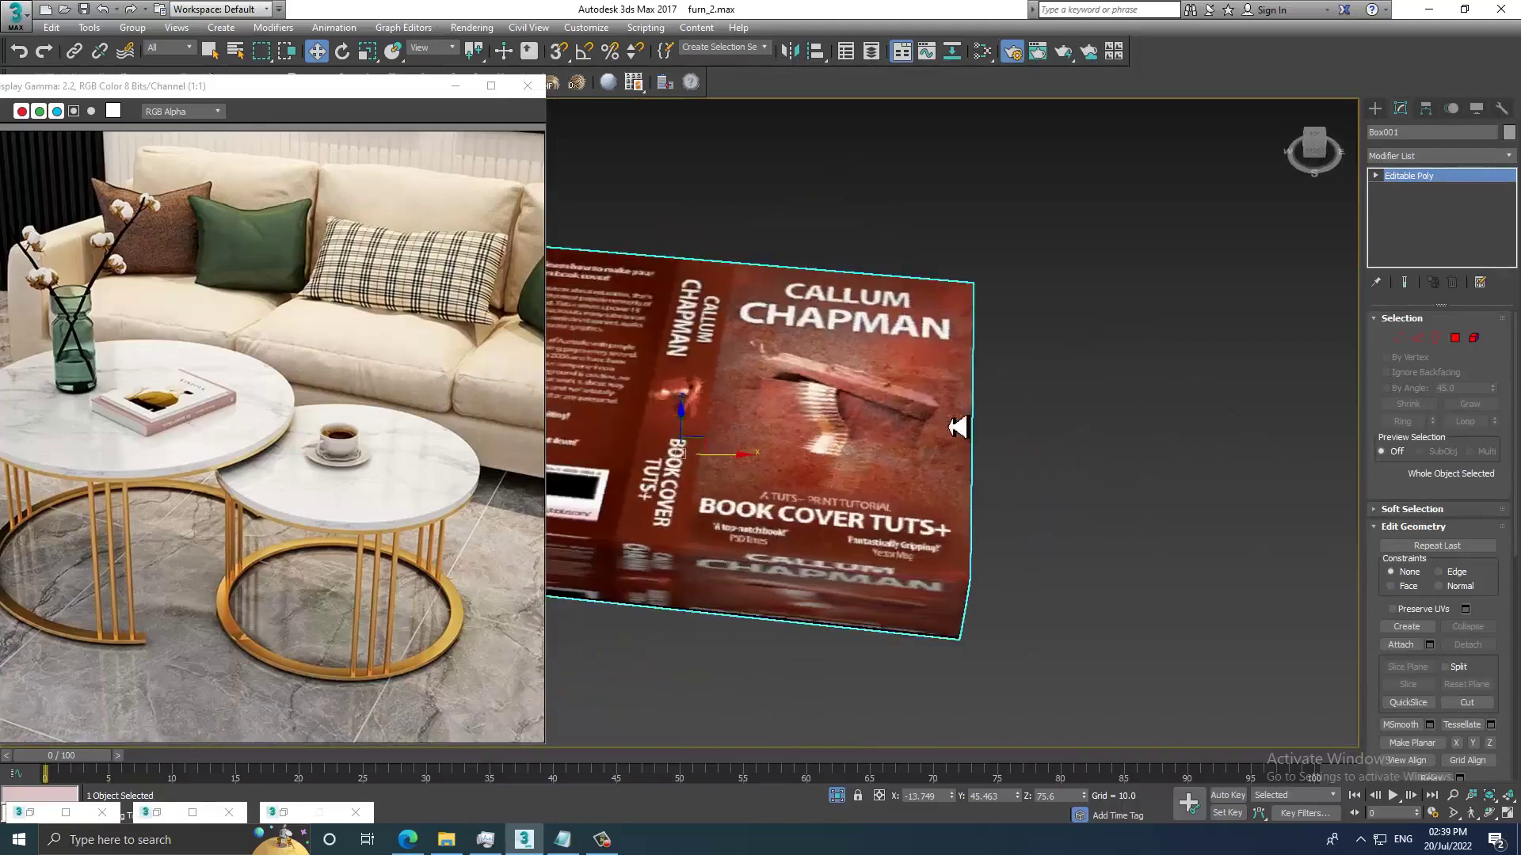
{"action": "mouse_move", "coordinate": [957, 428]}
{"action": "middle_mouse_down", "text": "alt"}
{"action": "mouse_move", "coordinate": [998, 476]}
{"action": "mouse_move", "coordinate": [1075, 446]}
{"action": "middle_mouse_up", "text": "alt"}
{"action": "left_click", "coordinate": [1455, 339]}
{"action": "left_click", "coordinate": [1073, 453]}
{"action": "left_click", "coordinate": [1472, 156]}
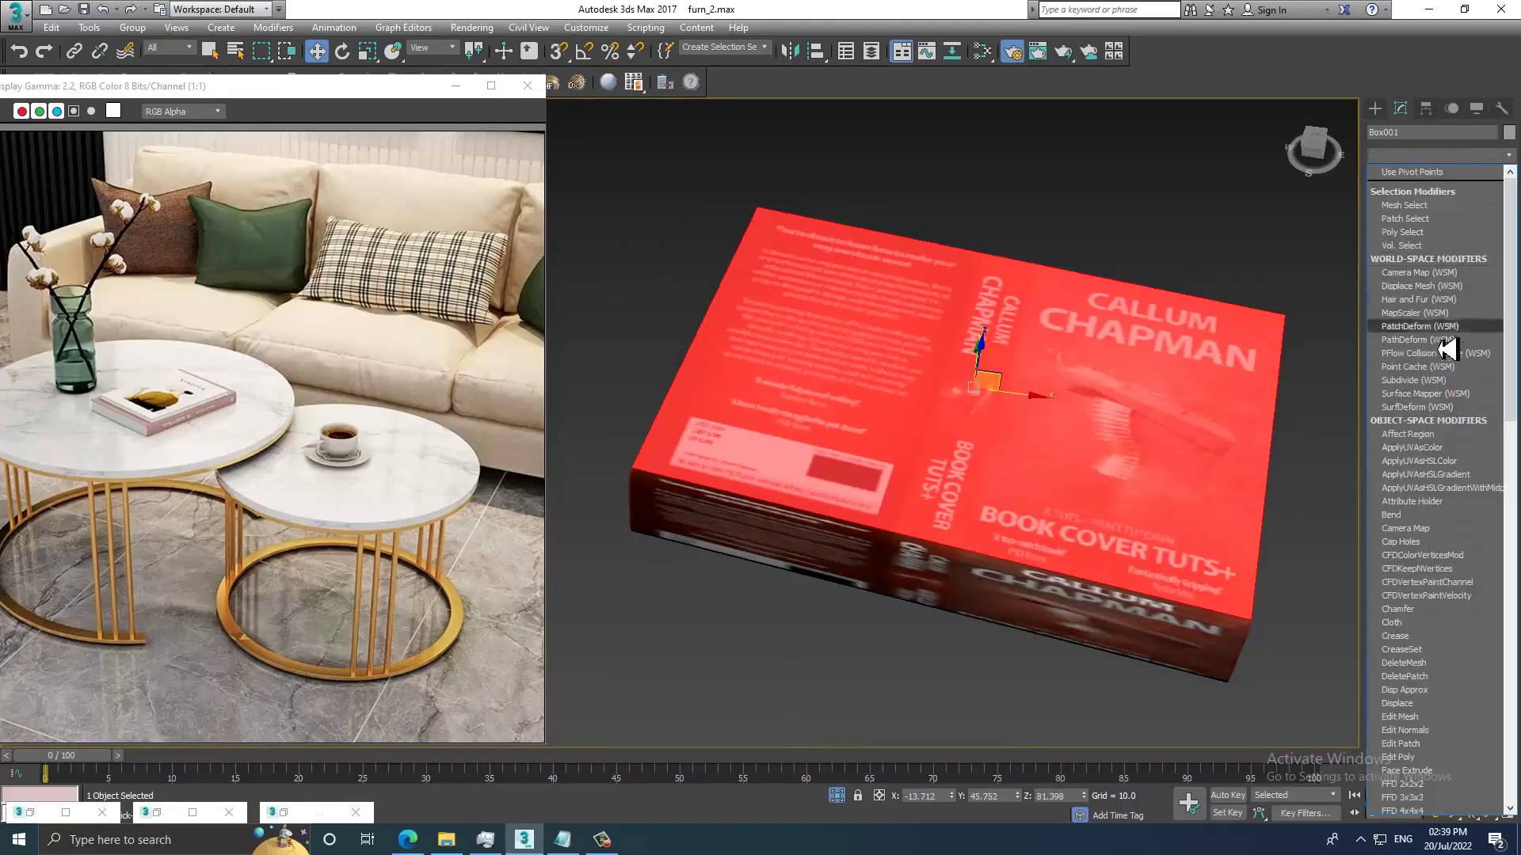
{"action": "key", "text": "u"}
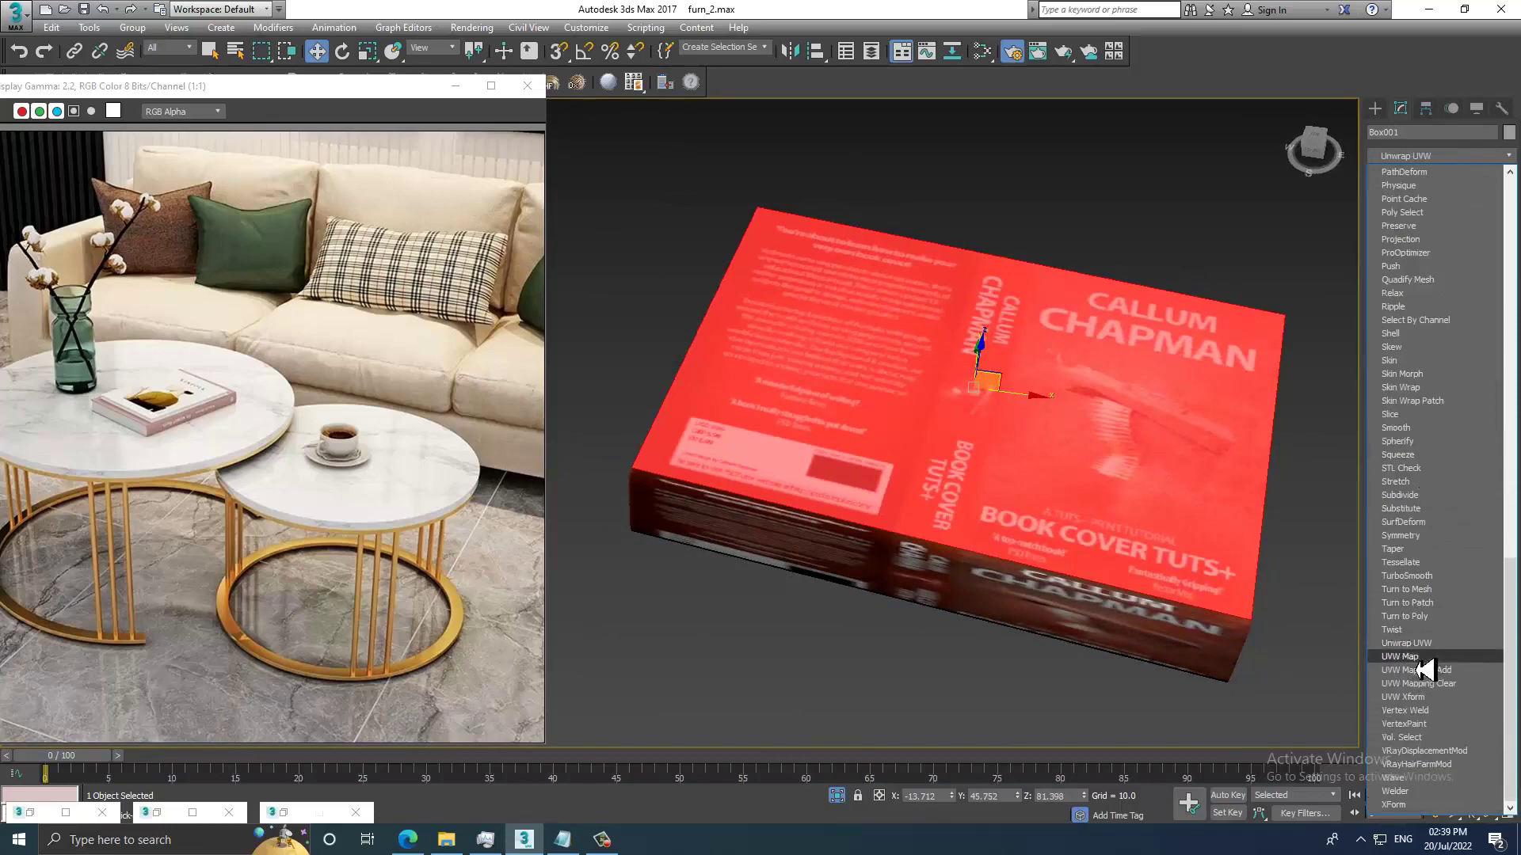
{"action": "left_click", "coordinate": [1414, 657]}
Set the UVW Map to Box, select its gizmo, and enable angle snap.
{"action": "left_click", "coordinate": [1422, 410]}
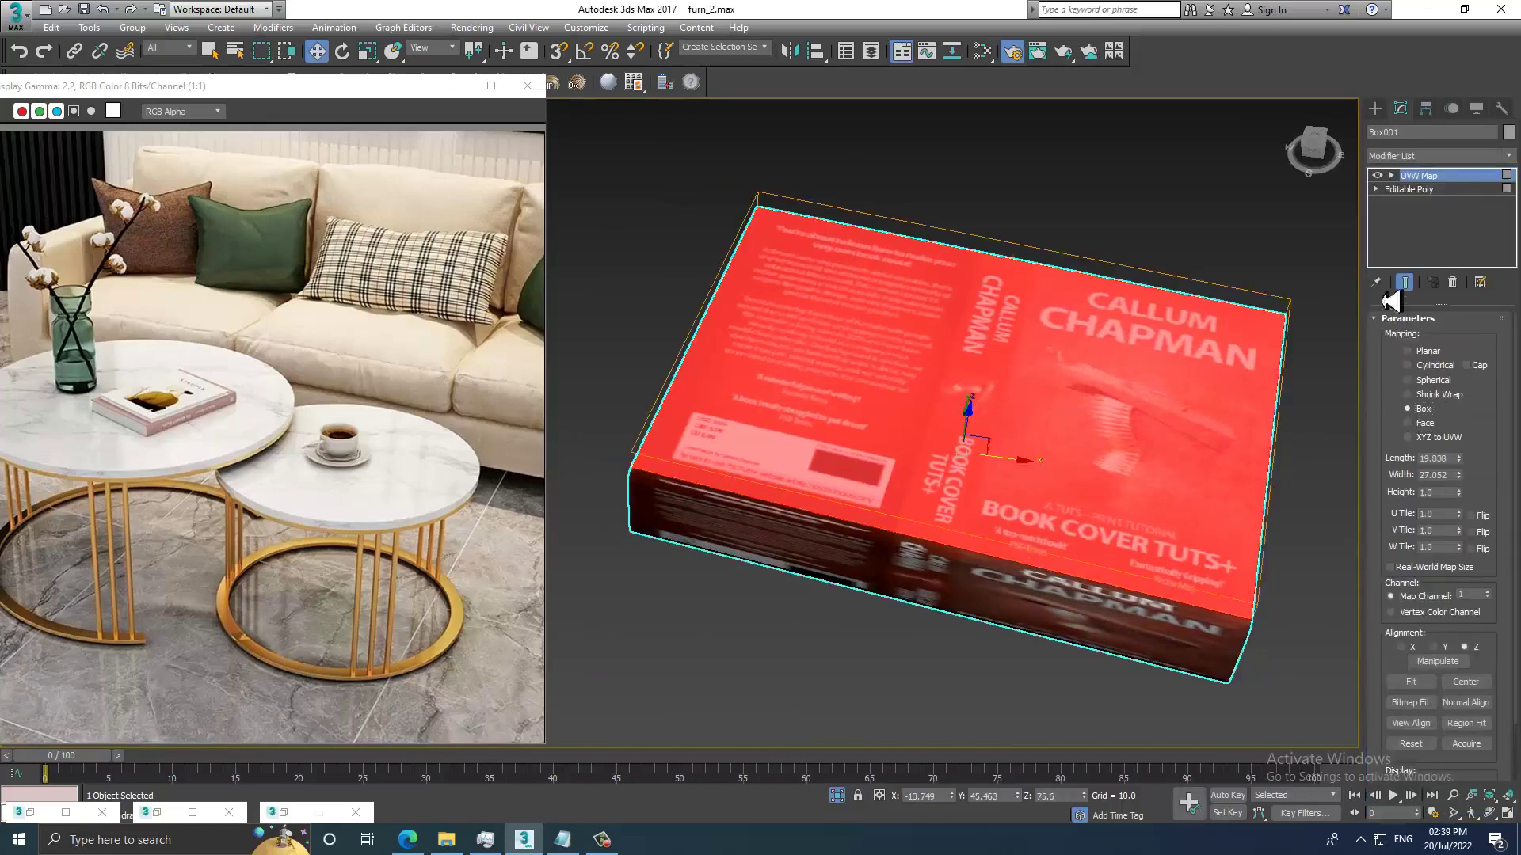
{"action": "left_click", "coordinate": [1392, 175]}
{"action": "left_click", "coordinate": [1419, 191]}
{"action": "key", "text": "e"}
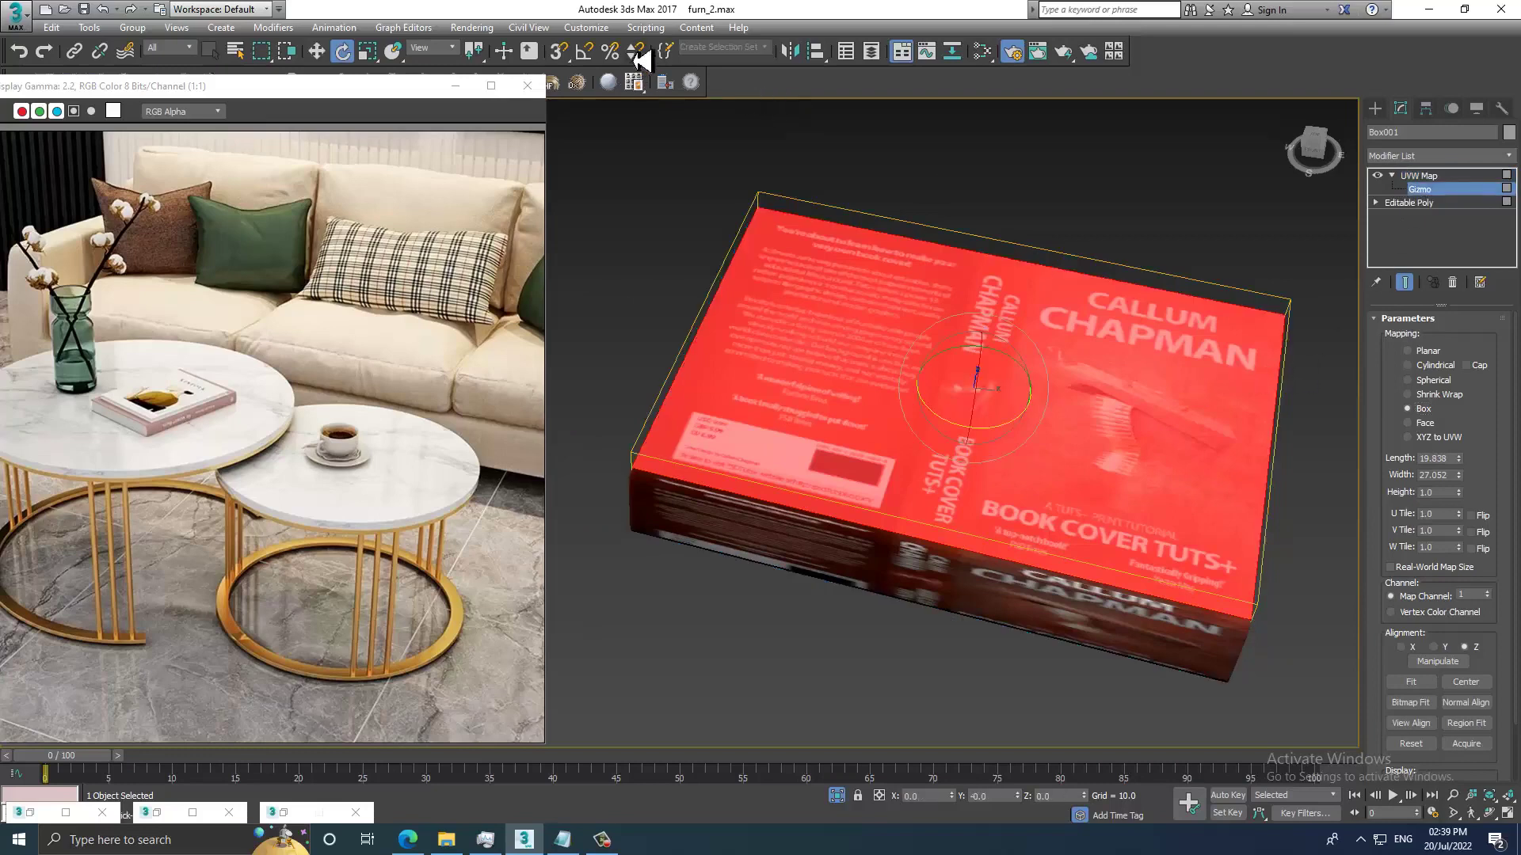
{"action": "left_click", "coordinate": [583, 52]}
{"action": "right_click", "coordinate": [584, 51]}
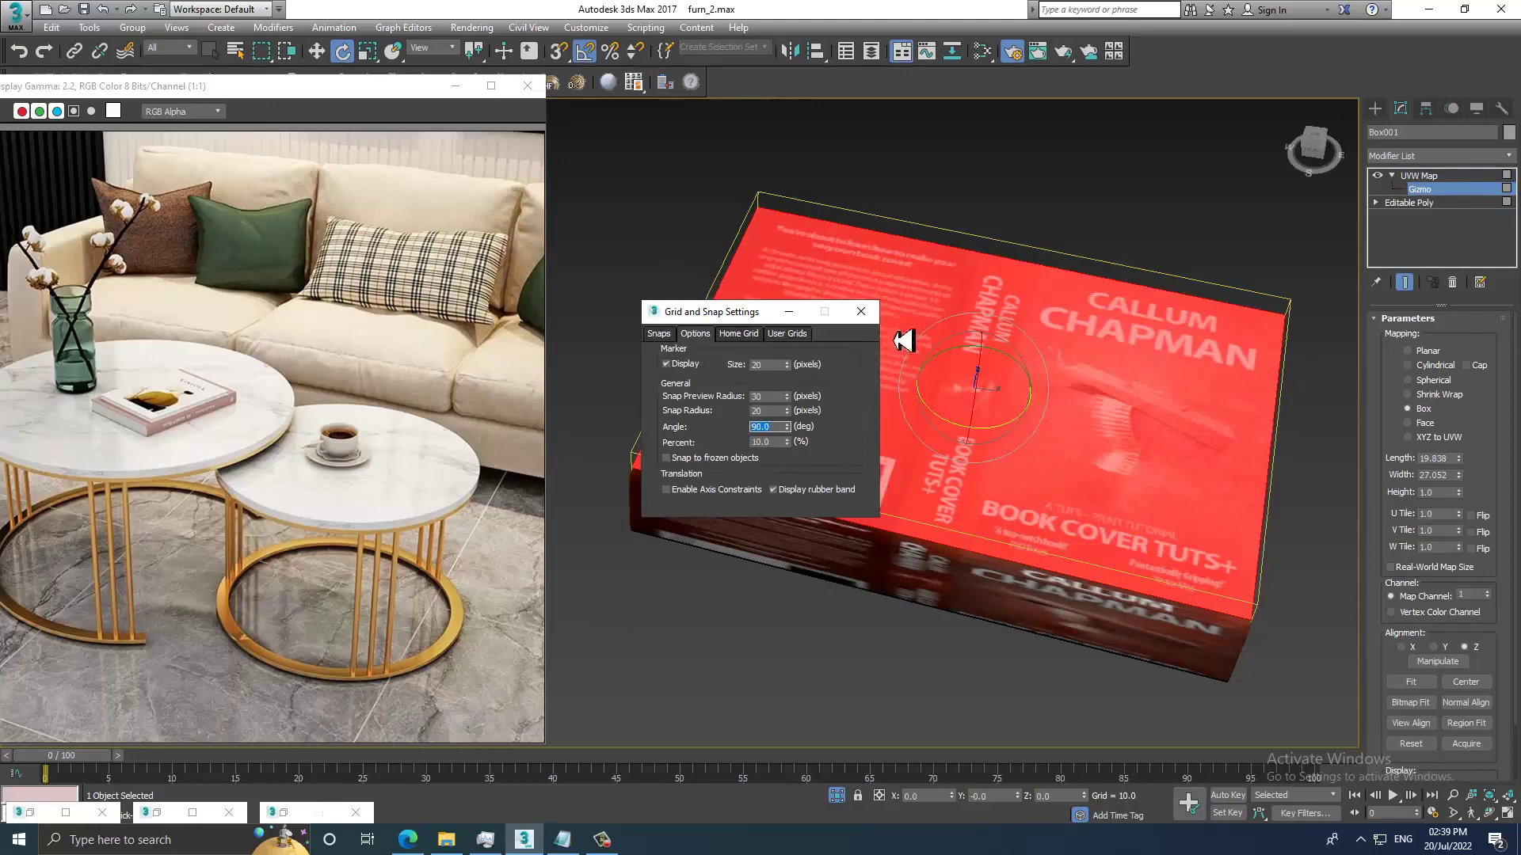
{"action": "left_click", "coordinate": [861, 312]}
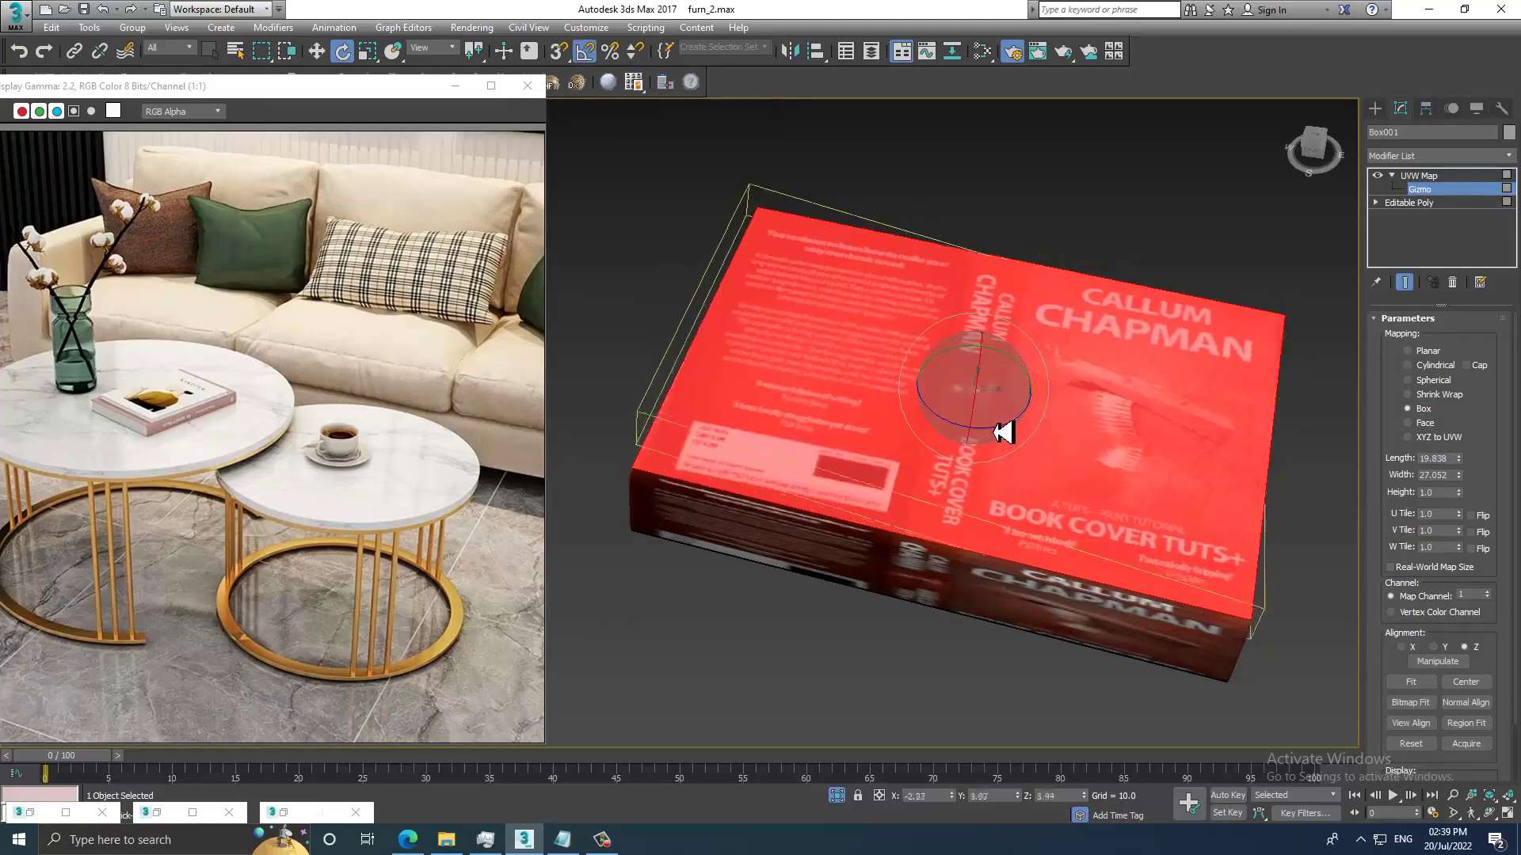
Rotate the mapping gizmo 90° and enlarge the cover texture on the book.
{"action": "left_click_drag", "start_coordinate": [997, 434], "coordinate": [1013, 435]}
{"action": "key", "text": "w"}
{"action": "middle_click_drag", "start_coordinate": [1013, 434], "coordinate": [976, 435], "text": "alt"}
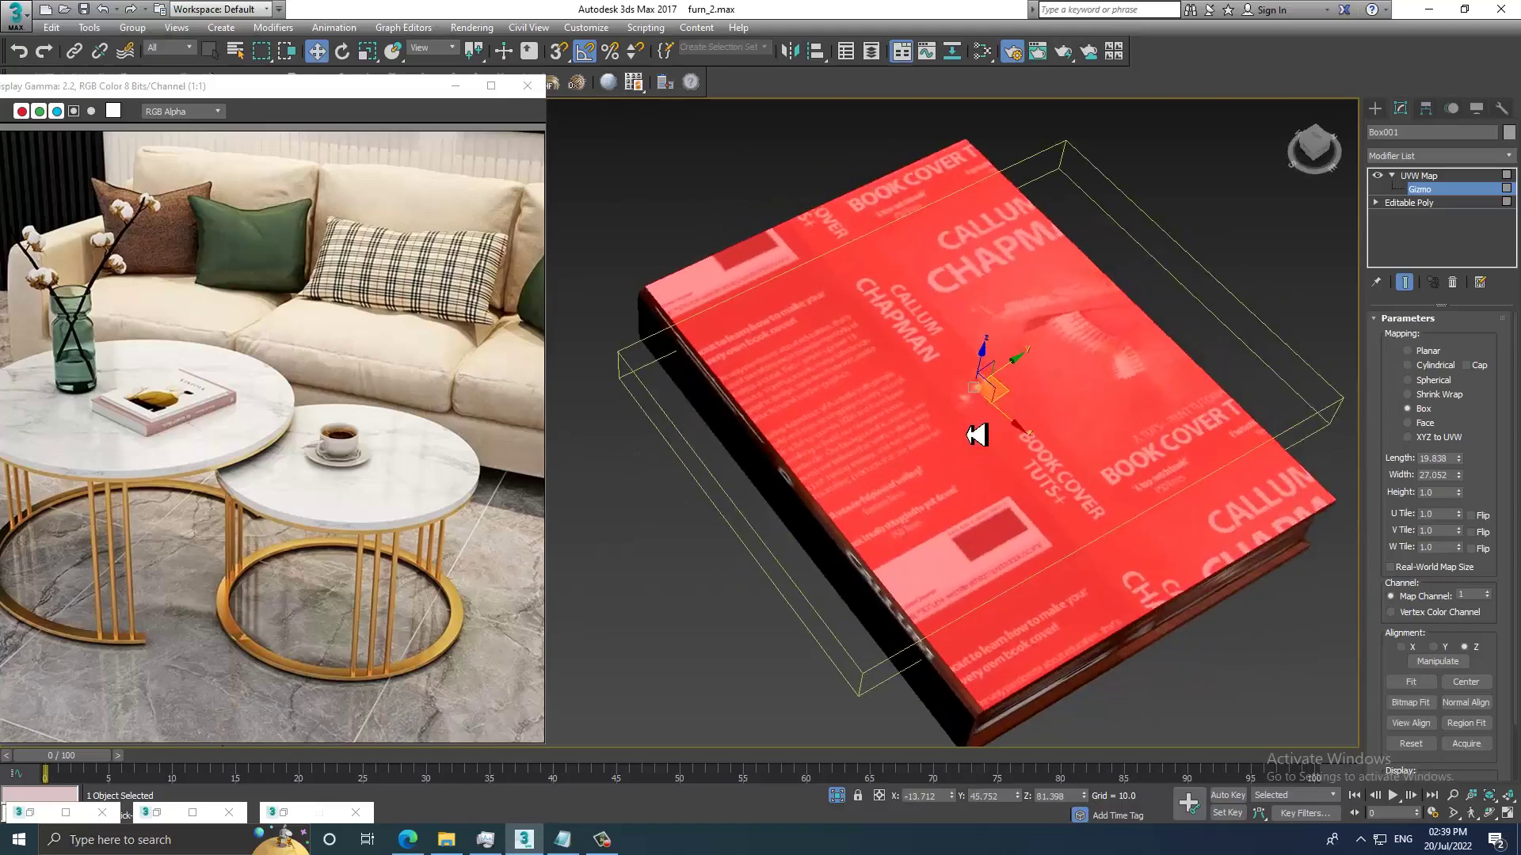
{"action": "key", "text": "r"}
{"action": "mouse_move", "coordinate": [946, 440]}
{"action": "left_mouse_down"}
{"action": "mouse_move", "coordinate": [892, 446]}
{"action": "mouse_move", "coordinate": [929, 425]}
{"action": "left_mouse_up"}
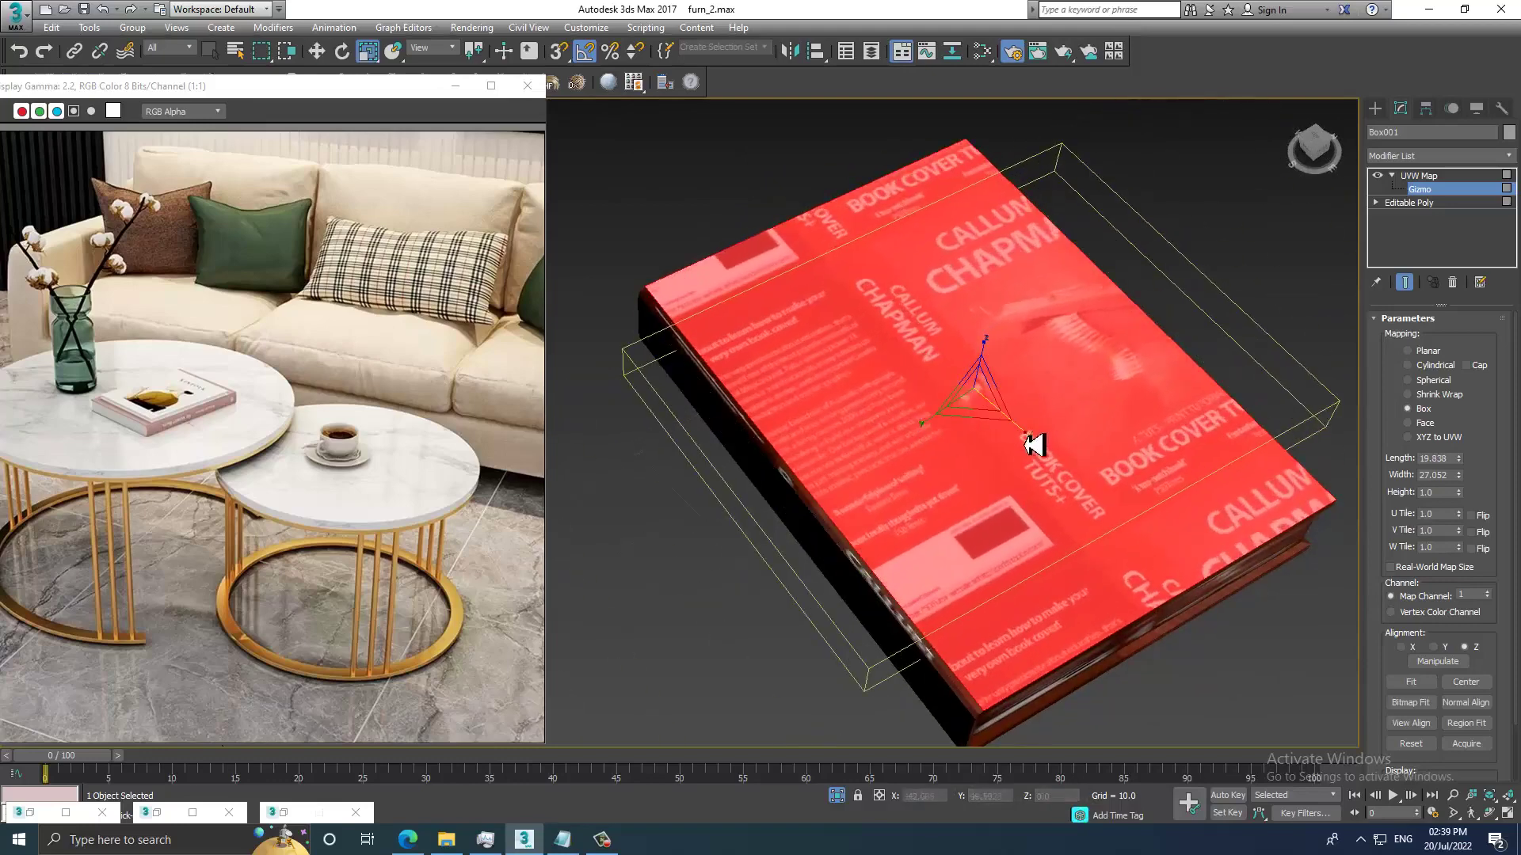
{"action": "left_click_drag", "start_coordinate": [1034, 445], "coordinate": [1054, 464]}
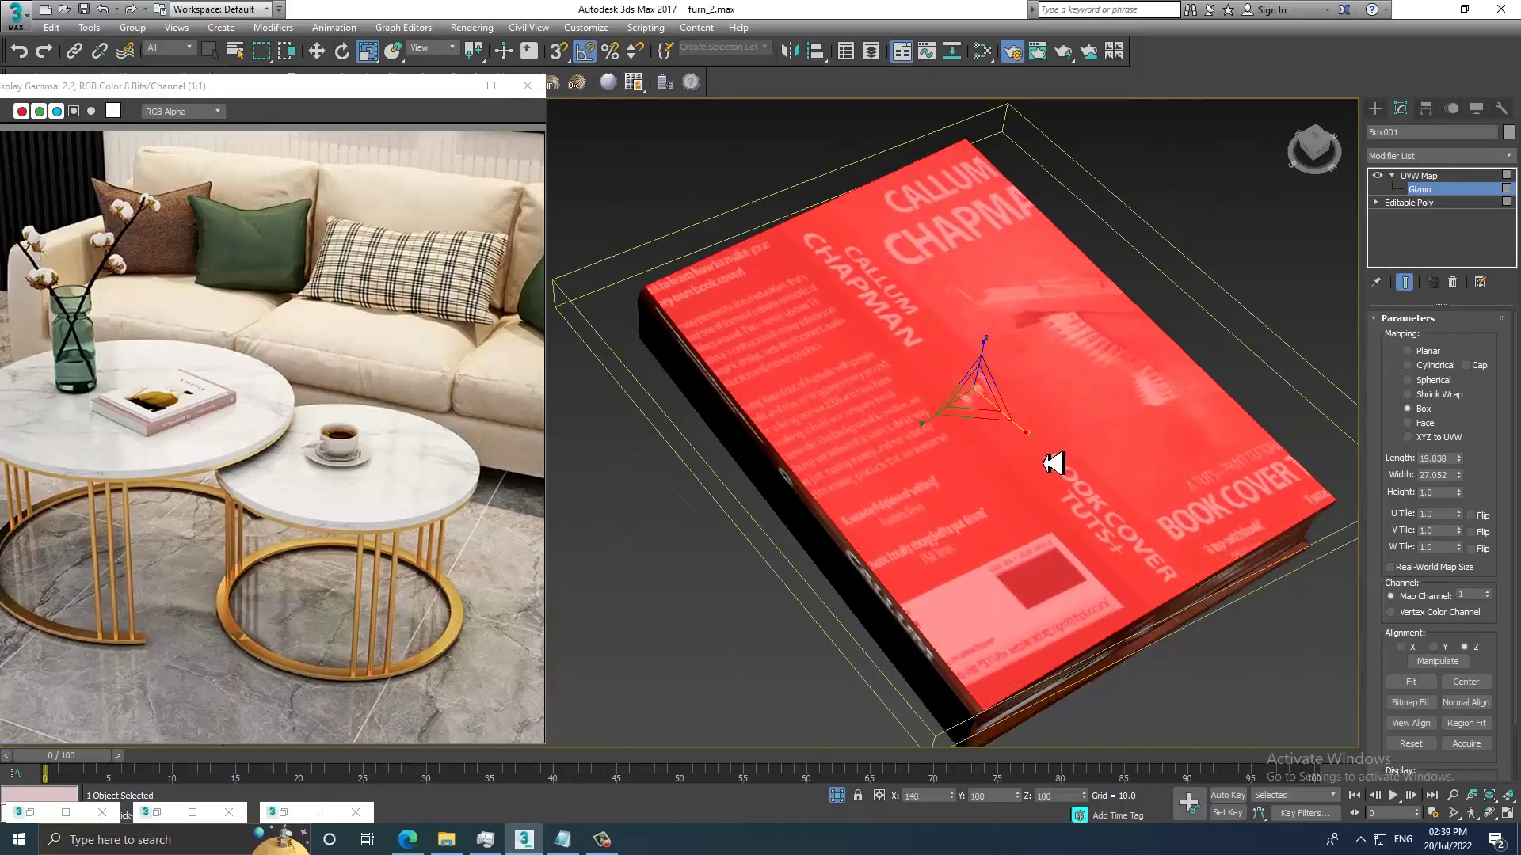
{"action": "mouse_move", "coordinate": [1053, 464]}
{"action": "middle_mouse_down", "text": "alt"}
{"action": "mouse_move", "coordinate": [1009, 441]}
{"action": "mouse_move", "coordinate": [1083, 343]}
{"action": "mouse_move", "coordinate": [1049, 358]}
{"action": "mouse_move", "coordinate": [1172, 381]}
{"action": "mouse_move", "coordinate": [1294, 325]}
{"action": "mouse_move", "coordinate": [1087, 418]}
{"action": "middle_mouse_up", "text": "alt"}
Move and scale the gizmo until the cover fills the top, then collapse the UVW Map.
{"action": "key", "text": "w"}
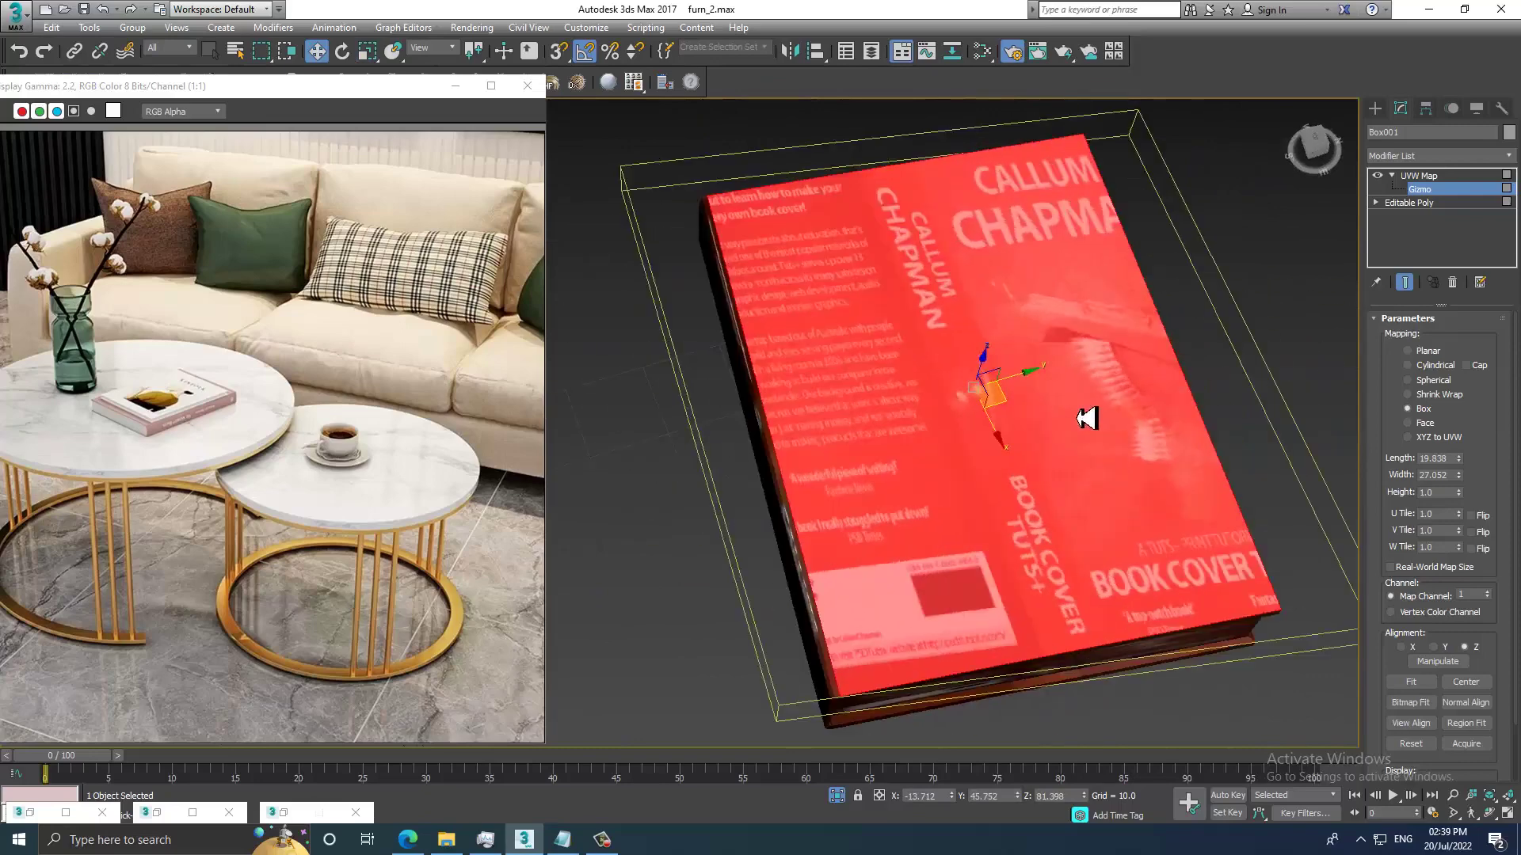
{"action": "left_click_drag", "start_coordinate": [1029, 384], "coordinate": [796, 430]}
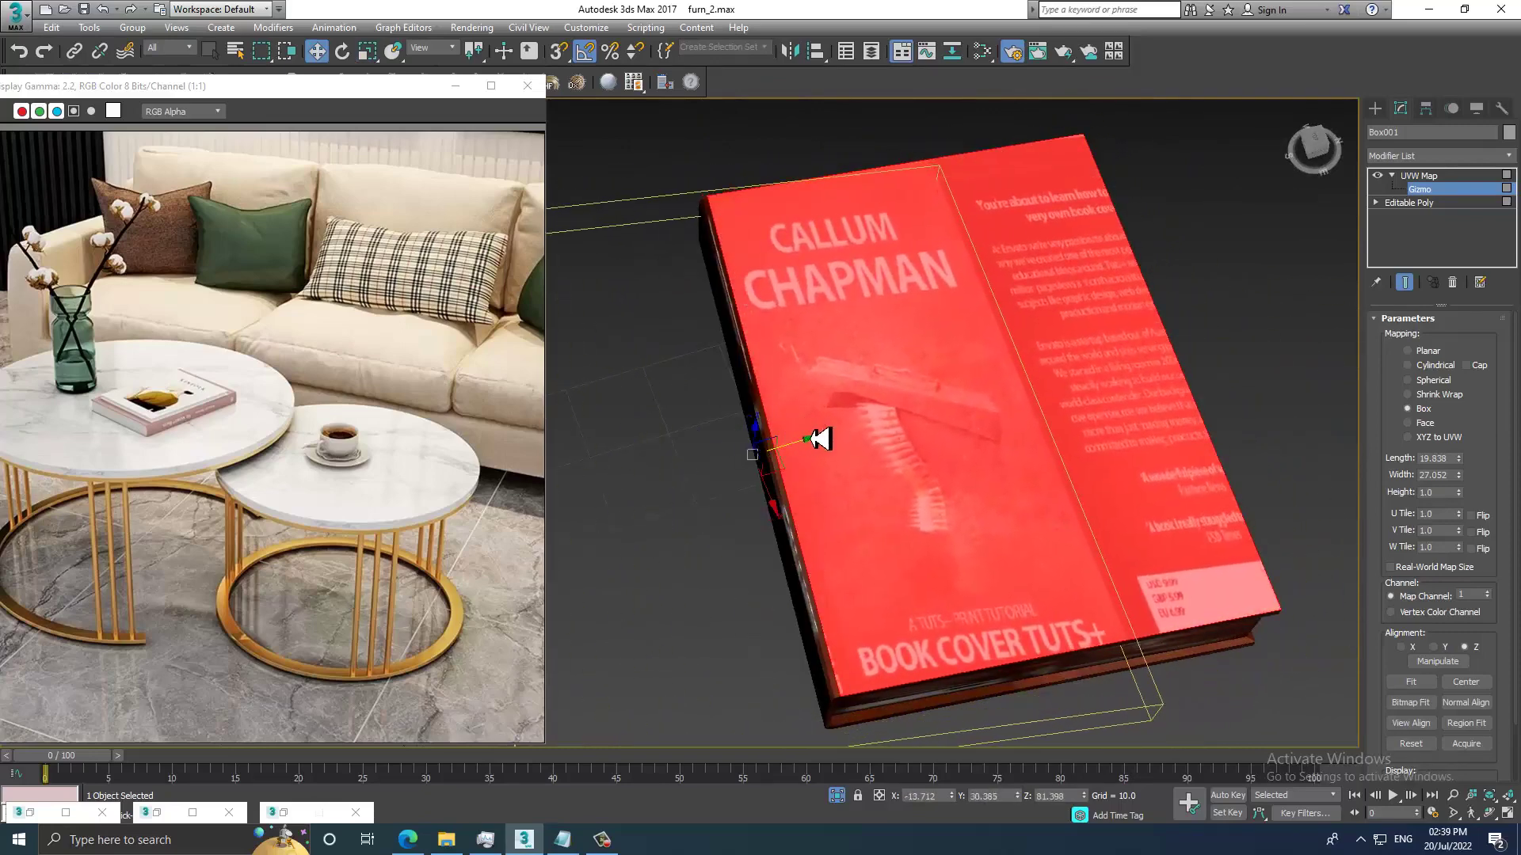
{"action": "key", "text": "r"}
{"action": "mouse_move", "coordinate": [754, 468]}
{"action": "left_mouse_down"}
{"action": "mouse_move", "coordinate": [730, 465]}
{"action": "mouse_move", "coordinate": [764, 486]}
{"action": "mouse_move", "coordinate": [882, 430]}
{"action": "left_mouse_up"}
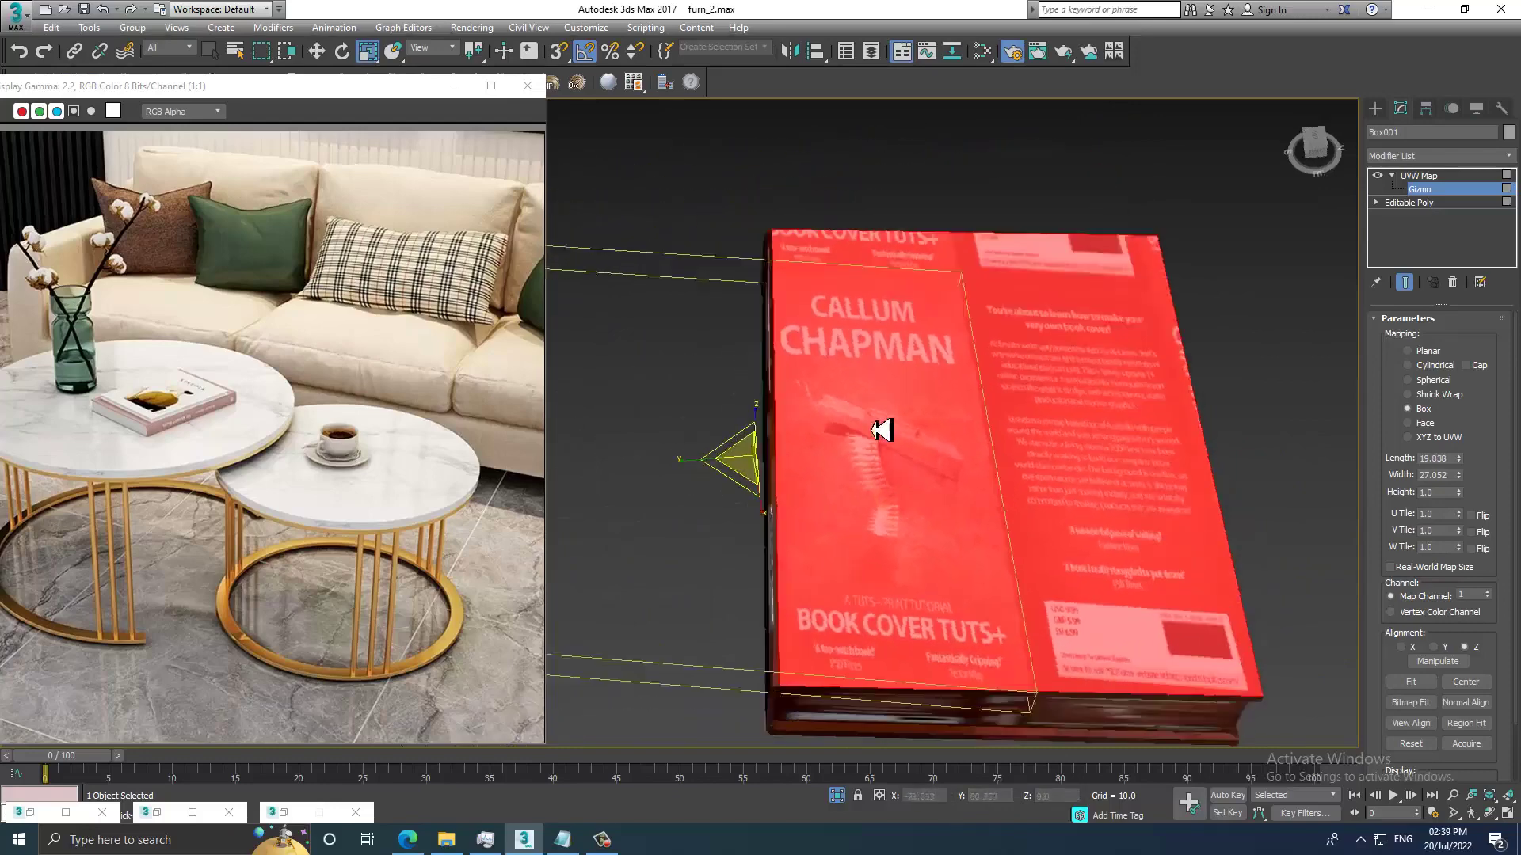
{"action": "middle_click_drag", "start_coordinate": [882, 430], "coordinate": [724, 474], "text": "alt"}
{"action": "key", "text": "w"}
{"action": "left_click_drag", "start_coordinate": [810, 470], "coordinate": [995, 465]}
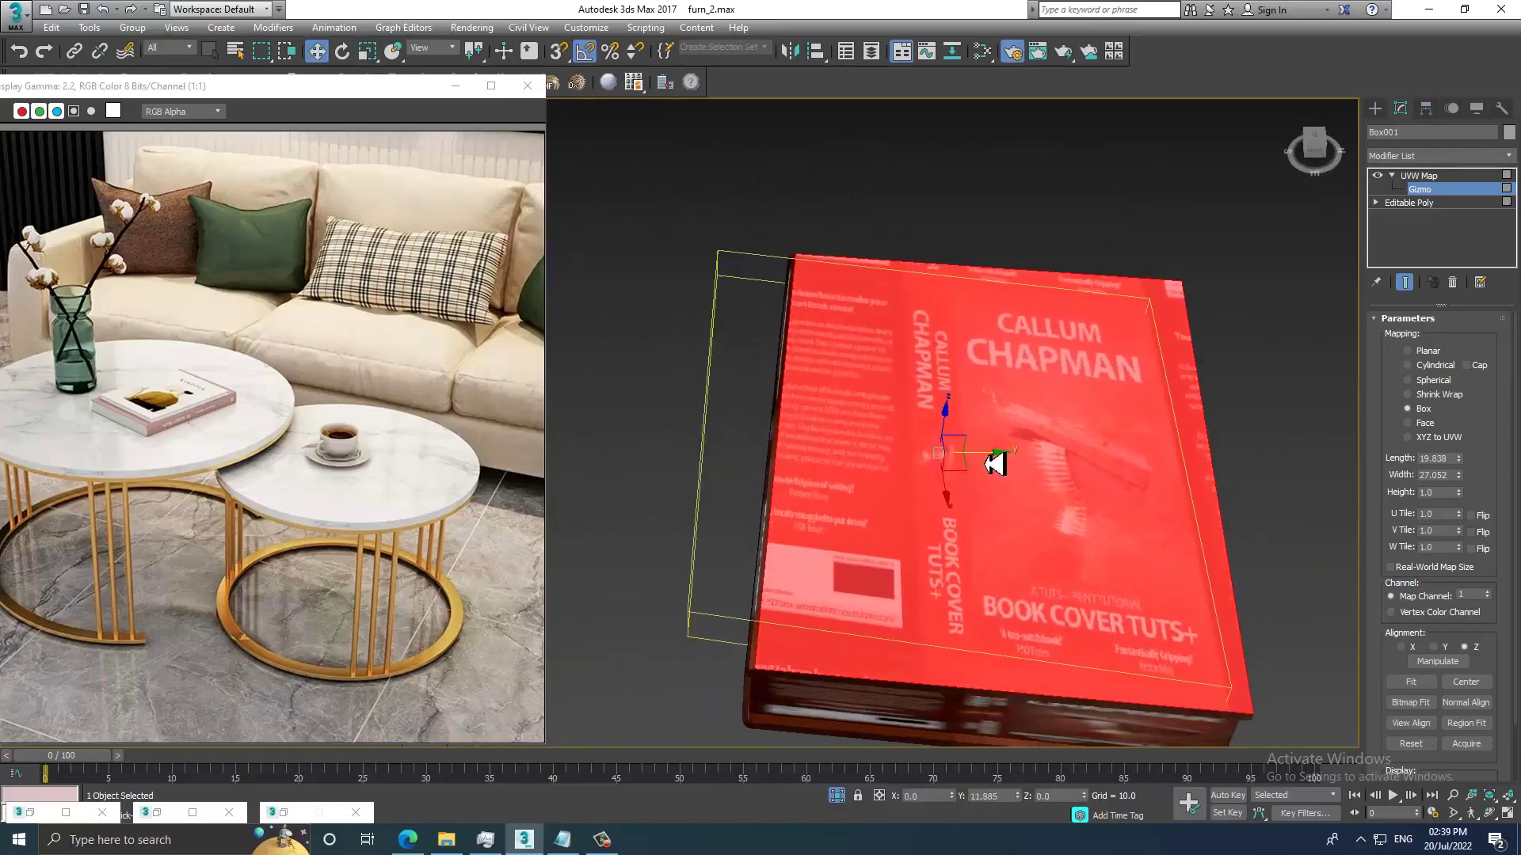
{"action": "middle_click_drag", "start_coordinate": [995, 465], "coordinate": [1415, 230], "text": "alt"}
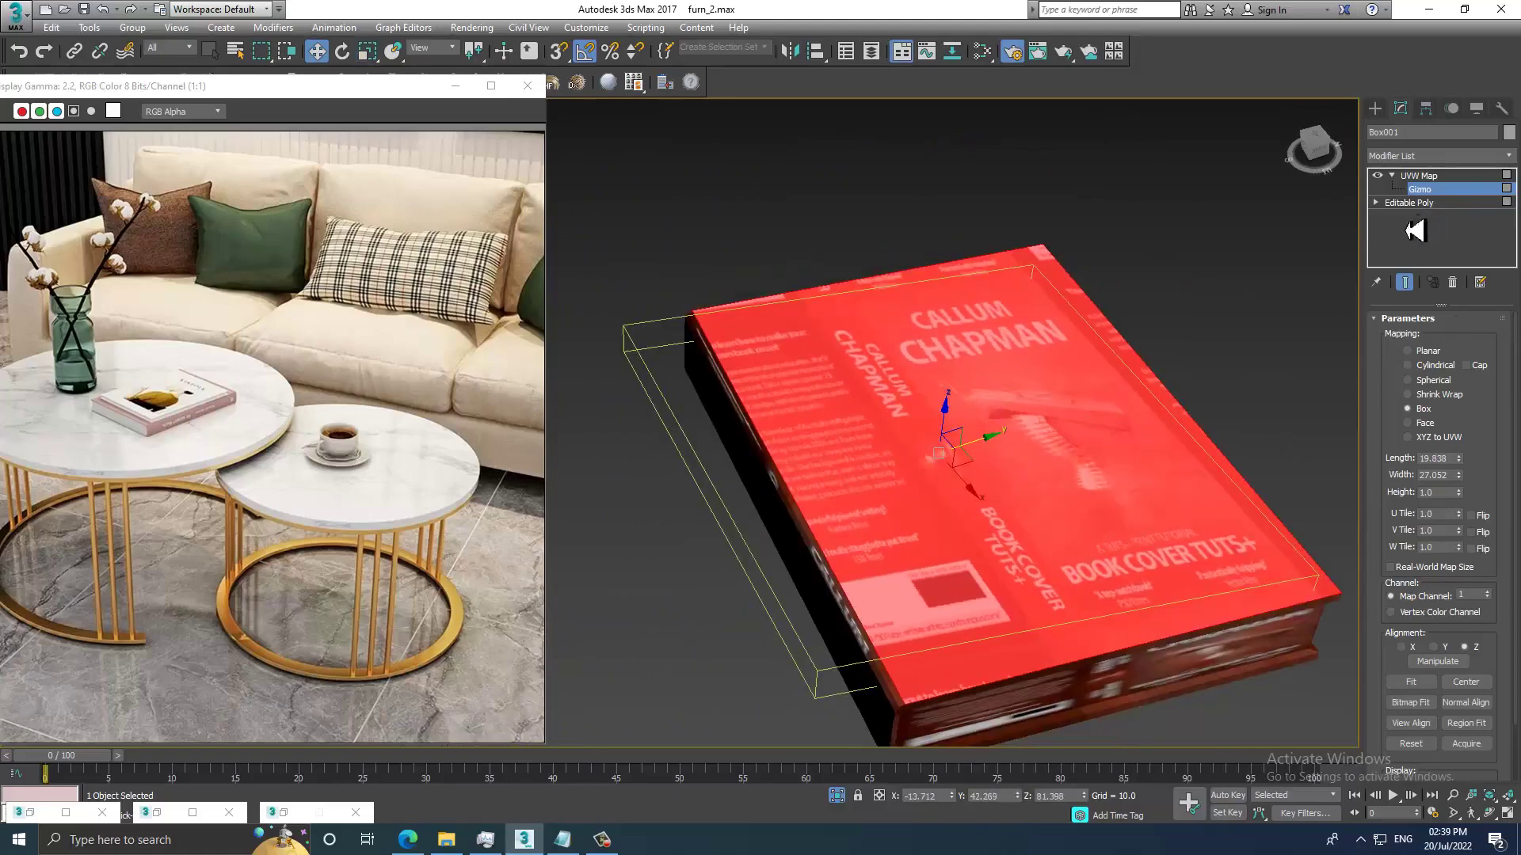
{"action": "left_click", "coordinate": [1452, 283]}
Convert the book to an editable poly and switch to Polygon level.
{"action": "right_click", "coordinate": [911, 340]}
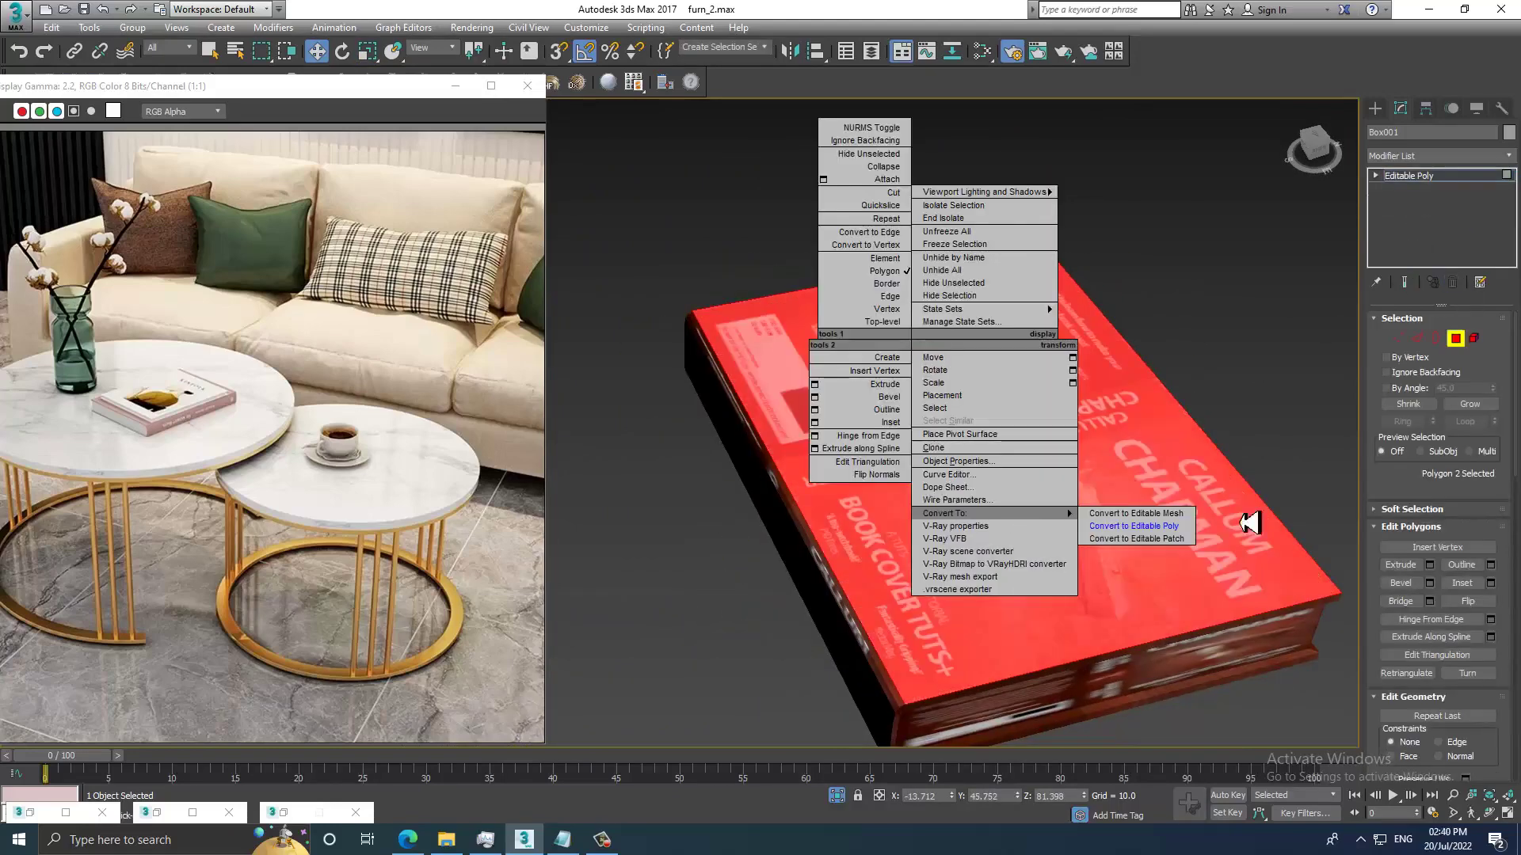
{"action": "left_click", "coordinate": [1133, 526]}
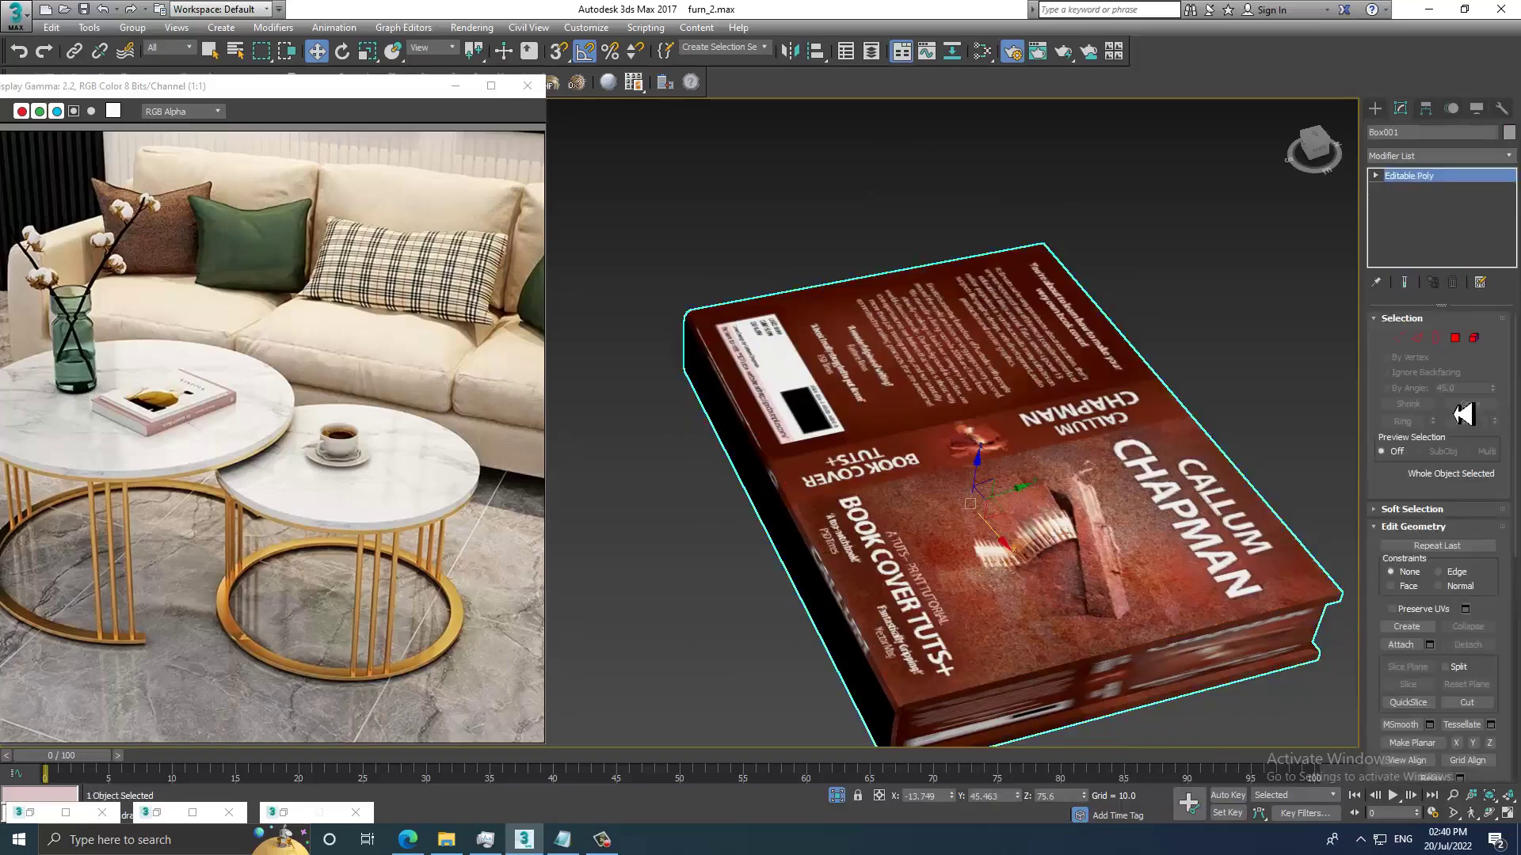
{"action": "left_click", "coordinate": [1456, 340]}
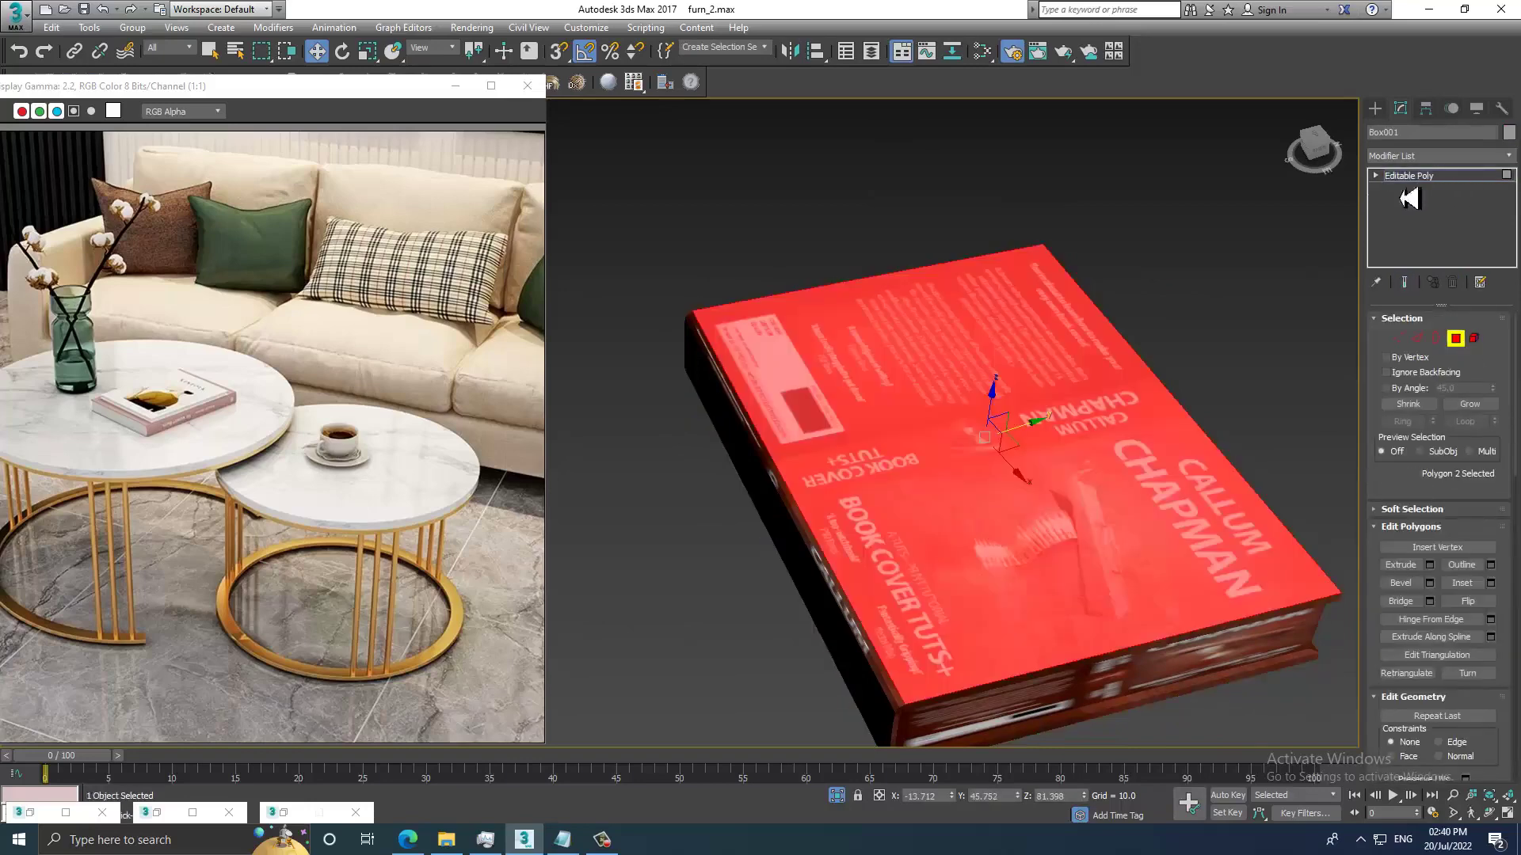
Remove the old diffuse map, then assign new VRay Material #61 with a finalimage.jpg diffuse bitmap to the book.
{"action": "key", "text": "m"}
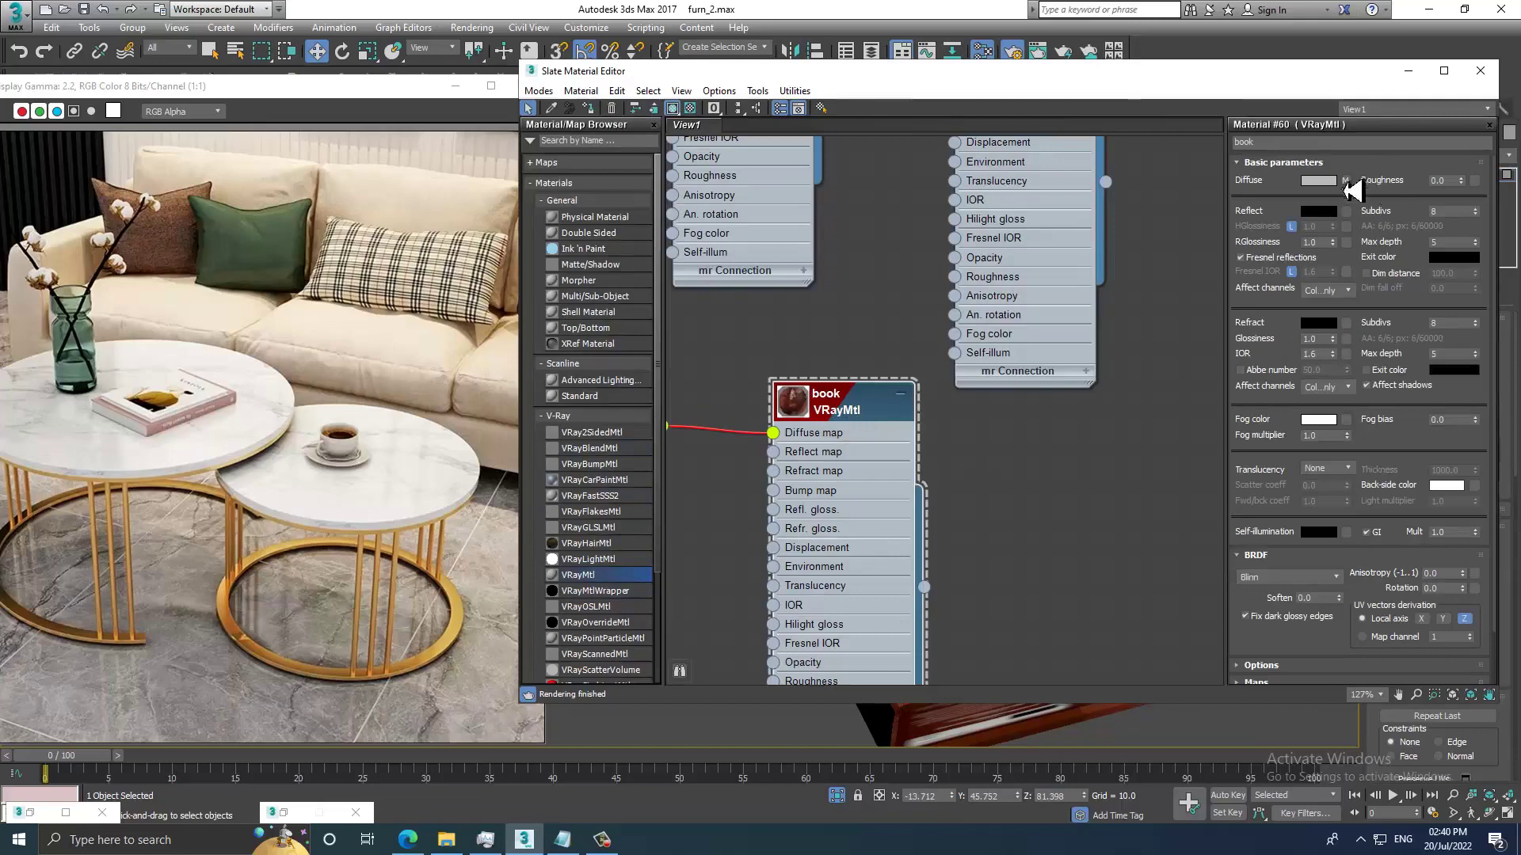
{"action": "right_click", "coordinate": [1346, 184]}
{"action": "left_click", "coordinate": [1351, 231]}
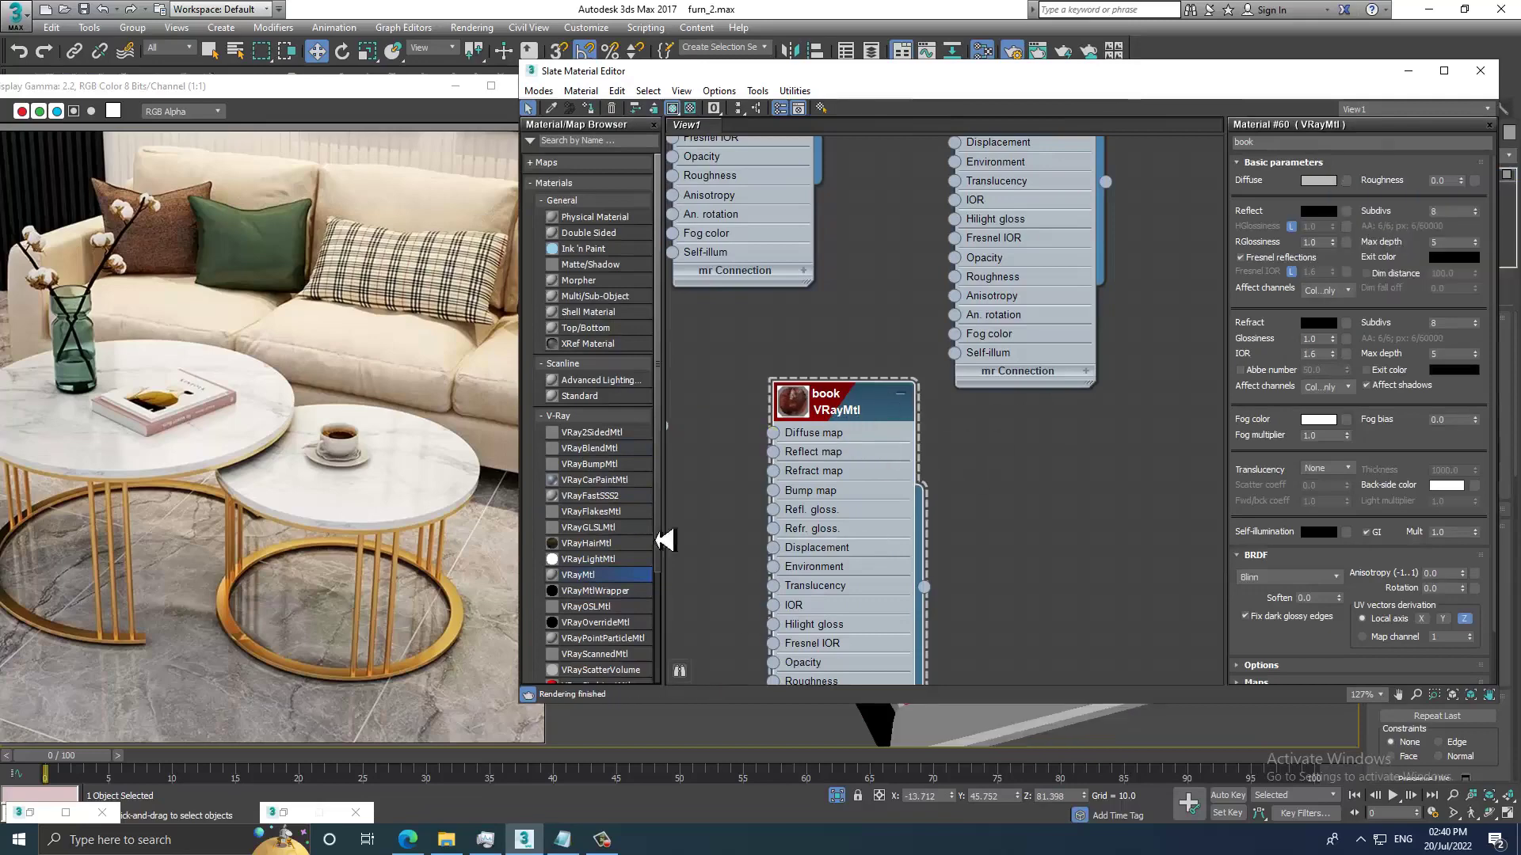
{"action": "left_click_drag", "start_coordinate": [1045, 572], "coordinate": [1034, 467]}
{"action": "double_click", "coordinate": [1037, 473]}
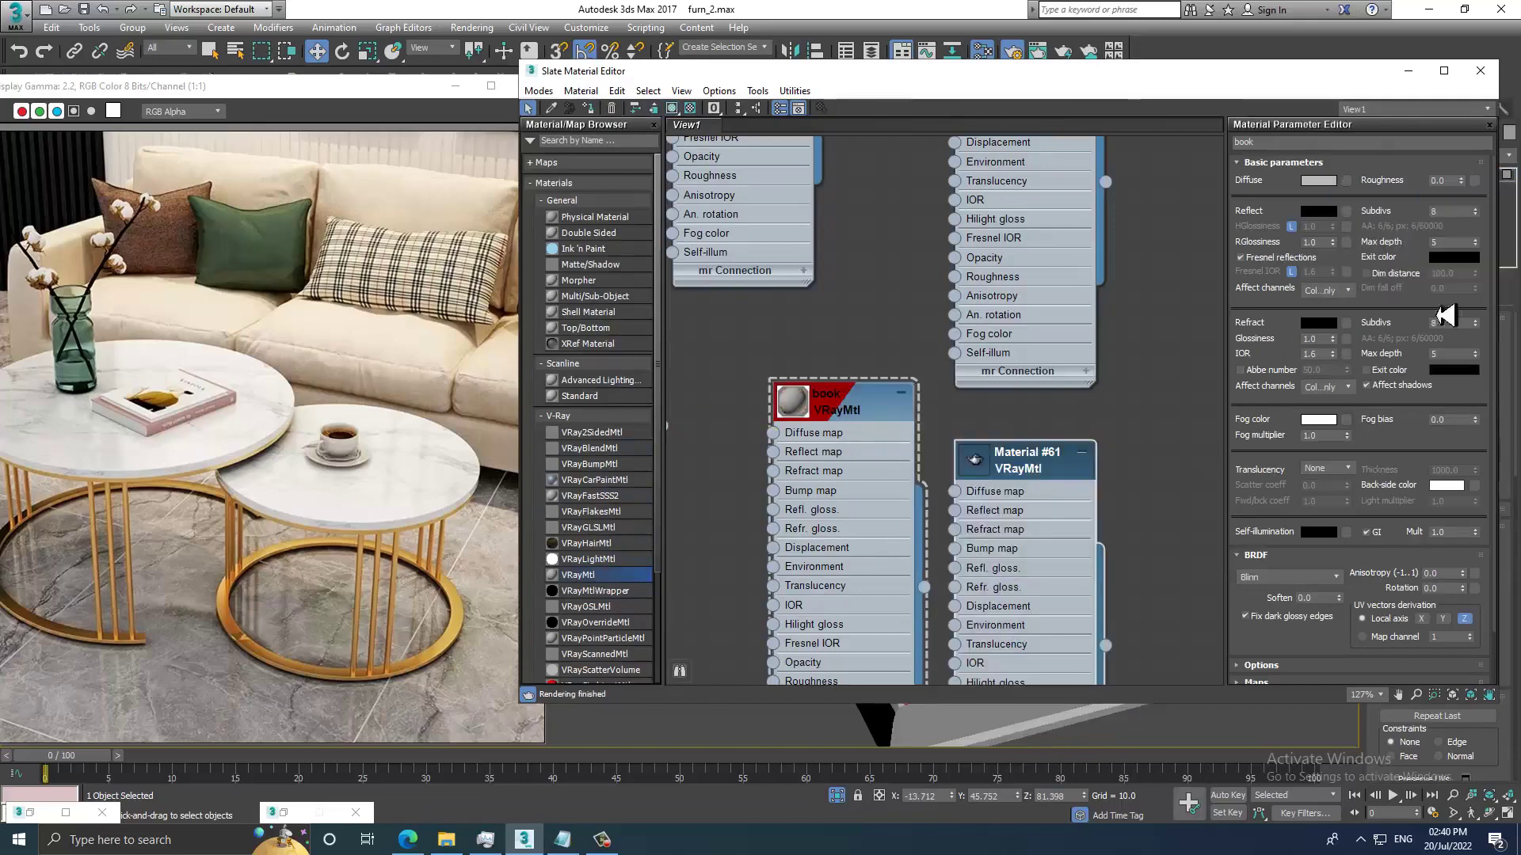
{"action": "left_click", "coordinate": [1346, 181]}
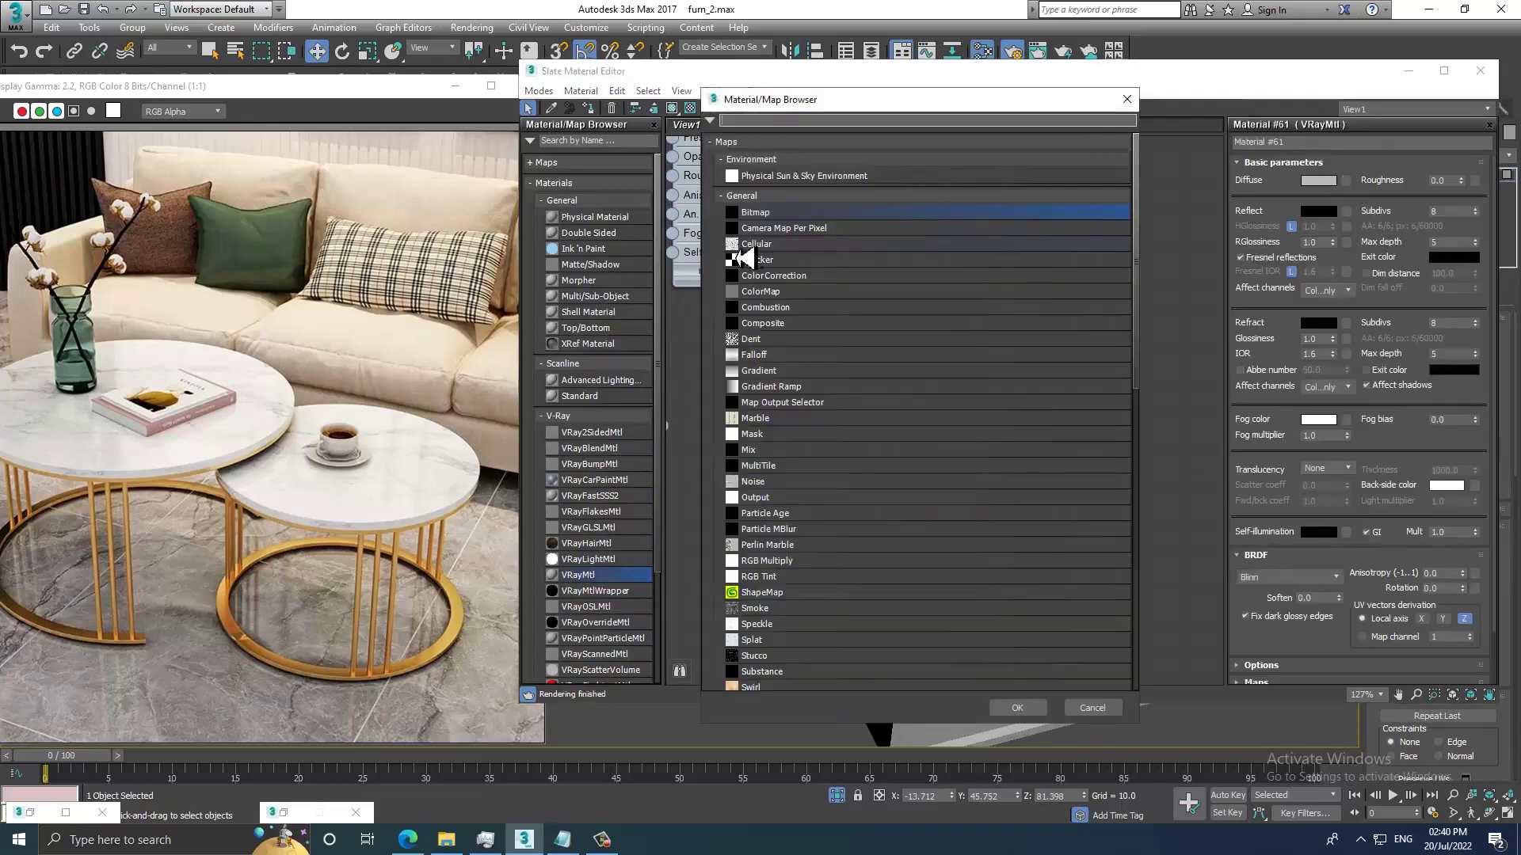
{"action": "double_click", "coordinate": [800, 224]}
{"action": "double_click", "coordinate": [636, 127]}
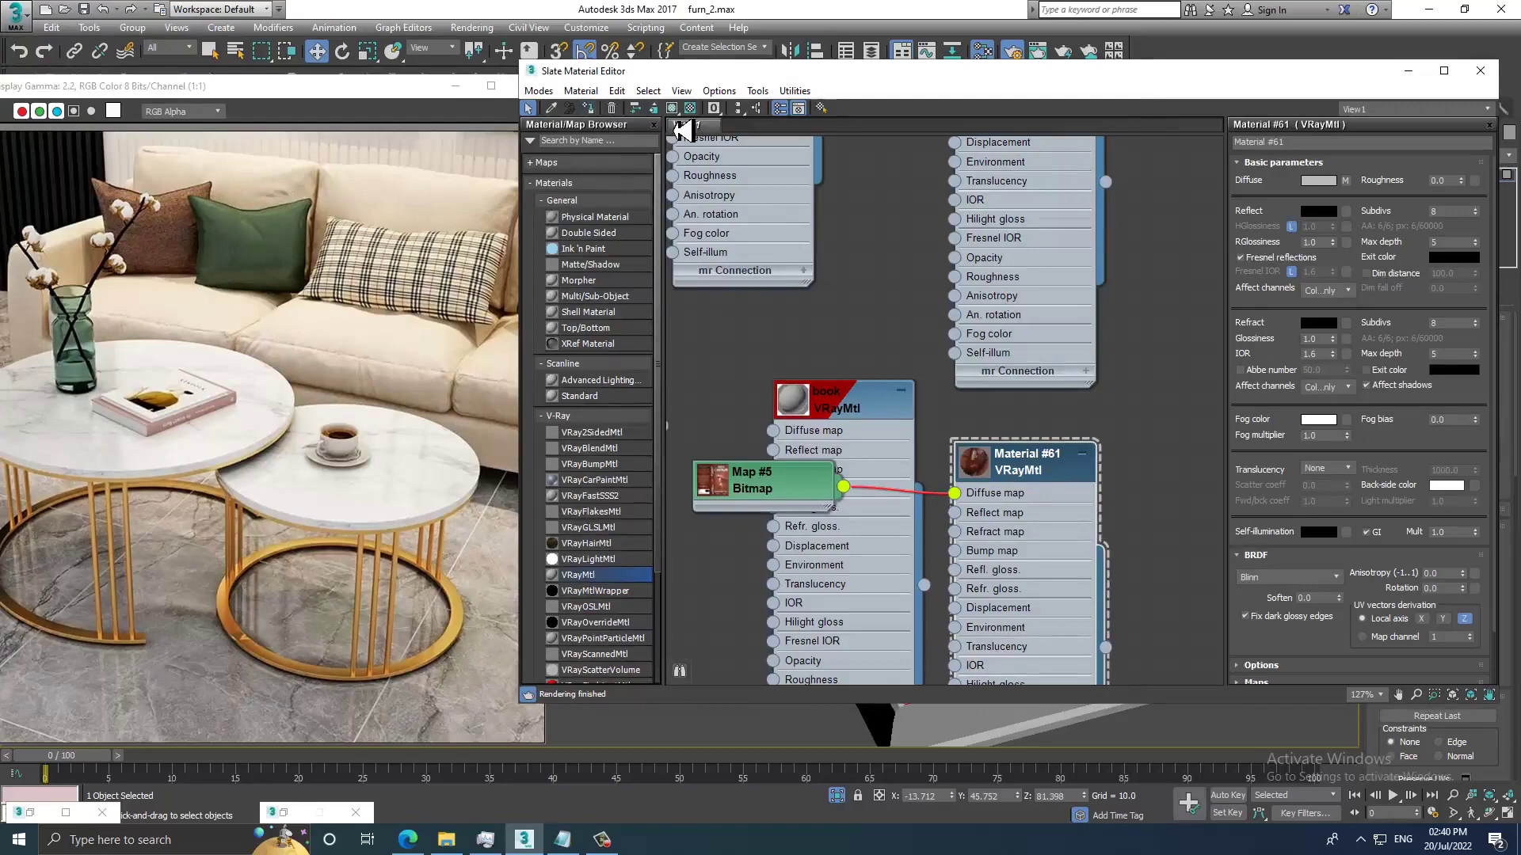
{"action": "left_click", "coordinate": [673, 110]}
Add a UVW Map modifier to the book with Box mapping and select its gizmo.
{"action": "left_click", "coordinate": [1408, 70]}
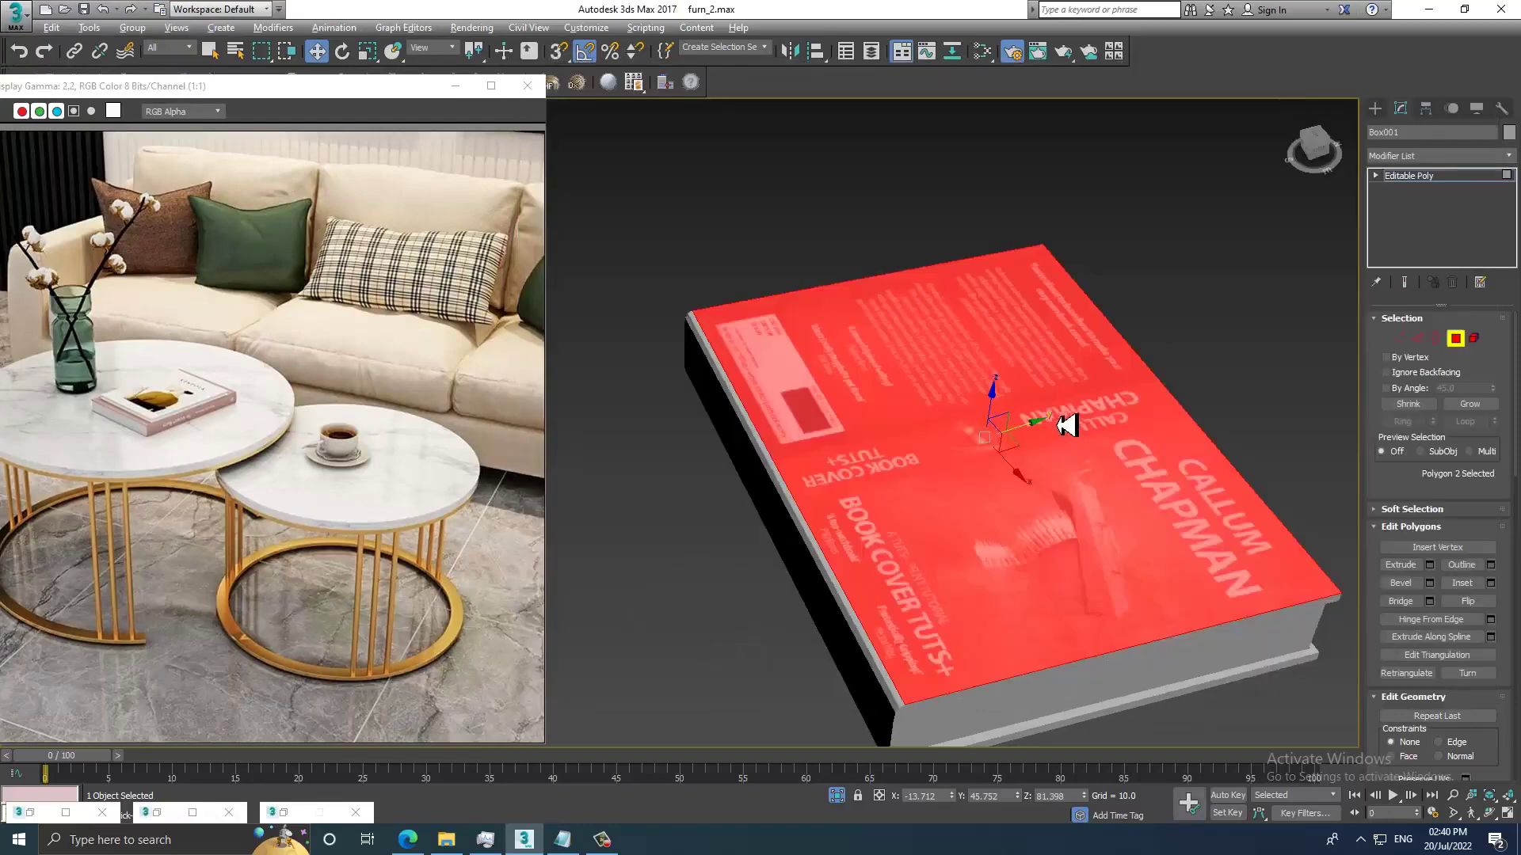
{"action": "scroll", "coordinate": [1062, 401], "scroll_direction": "up", "scroll_amount": 5}
{"action": "key", "text": "e"}
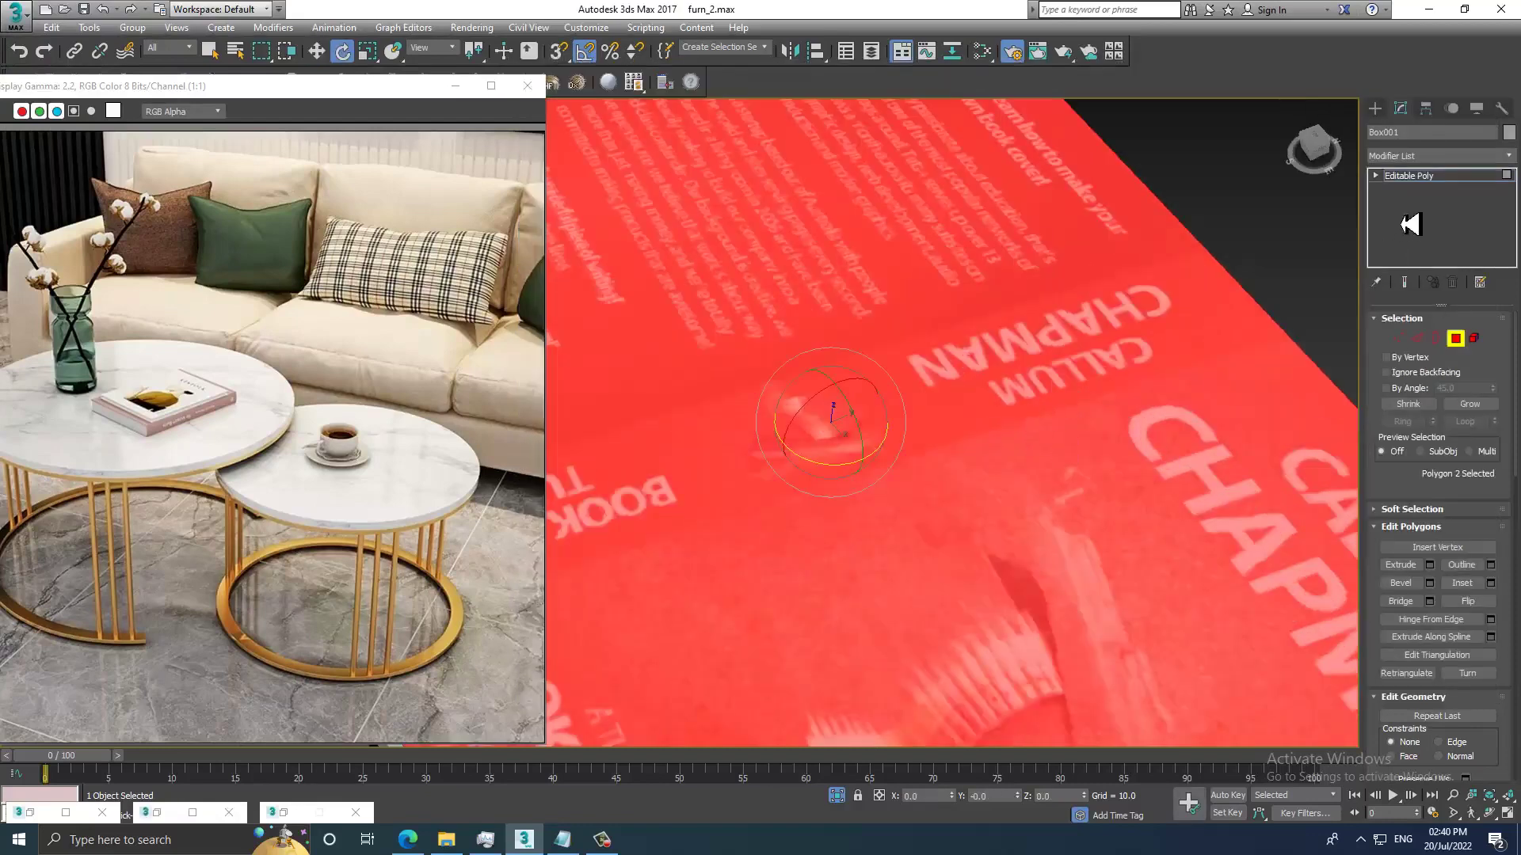
{"action": "scroll", "coordinate": [1109, 273], "scroll_direction": "down", "scroll_amount": 5}
{"action": "left_click", "coordinate": [1438, 155]}
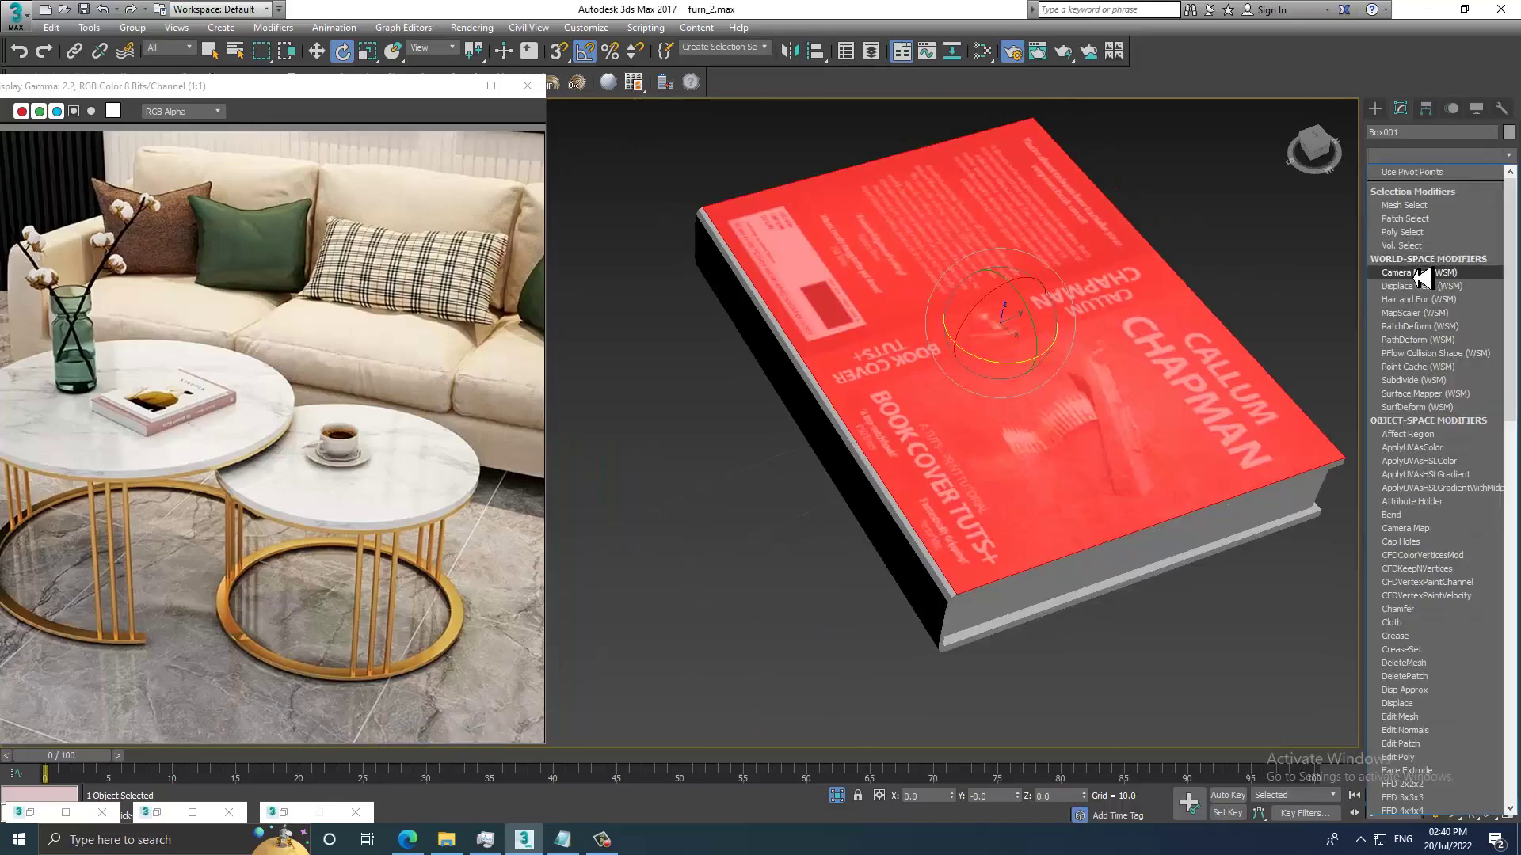
{"action": "scroll", "coordinate": [1426, 396], "scroll_direction": "down", "scroll_amount": 8}
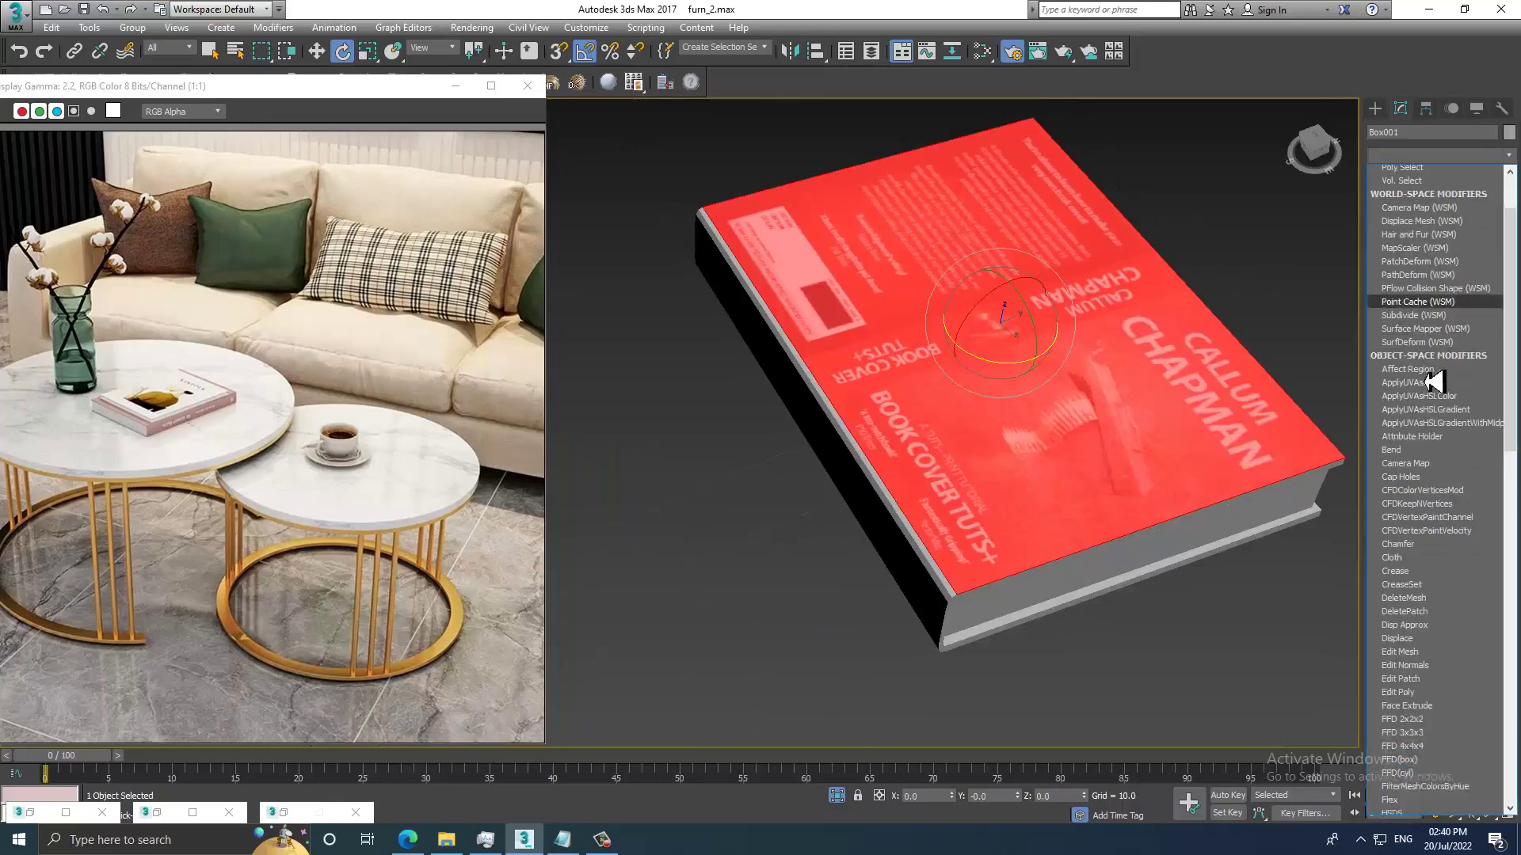
{"action": "scroll", "coordinate": [1426, 396], "scroll_direction": "down", "scroll_amount": 15}
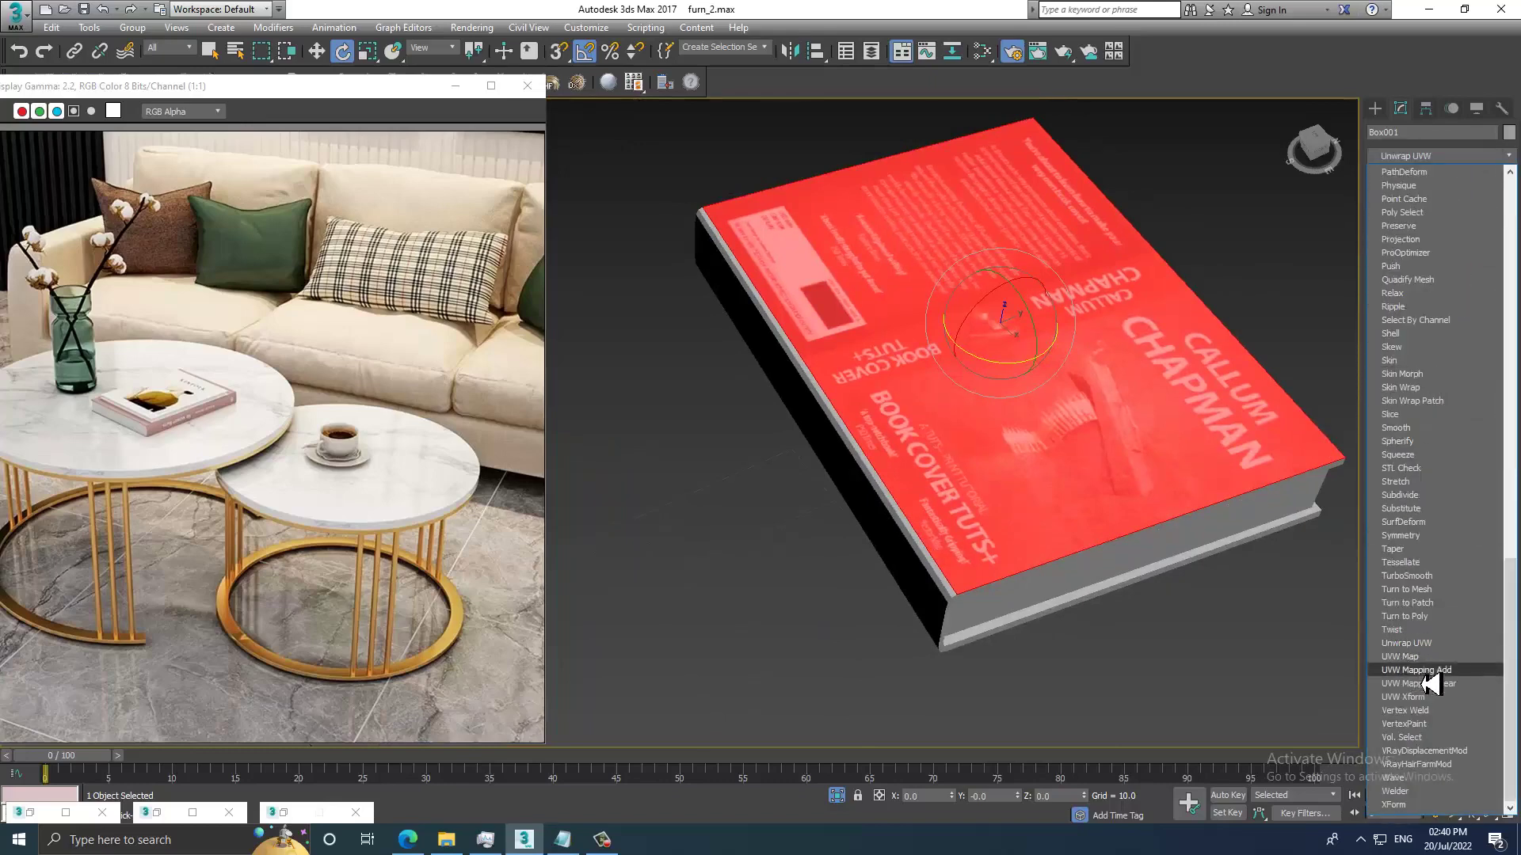
{"action": "left_click", "coordinate": [1414, 657]}
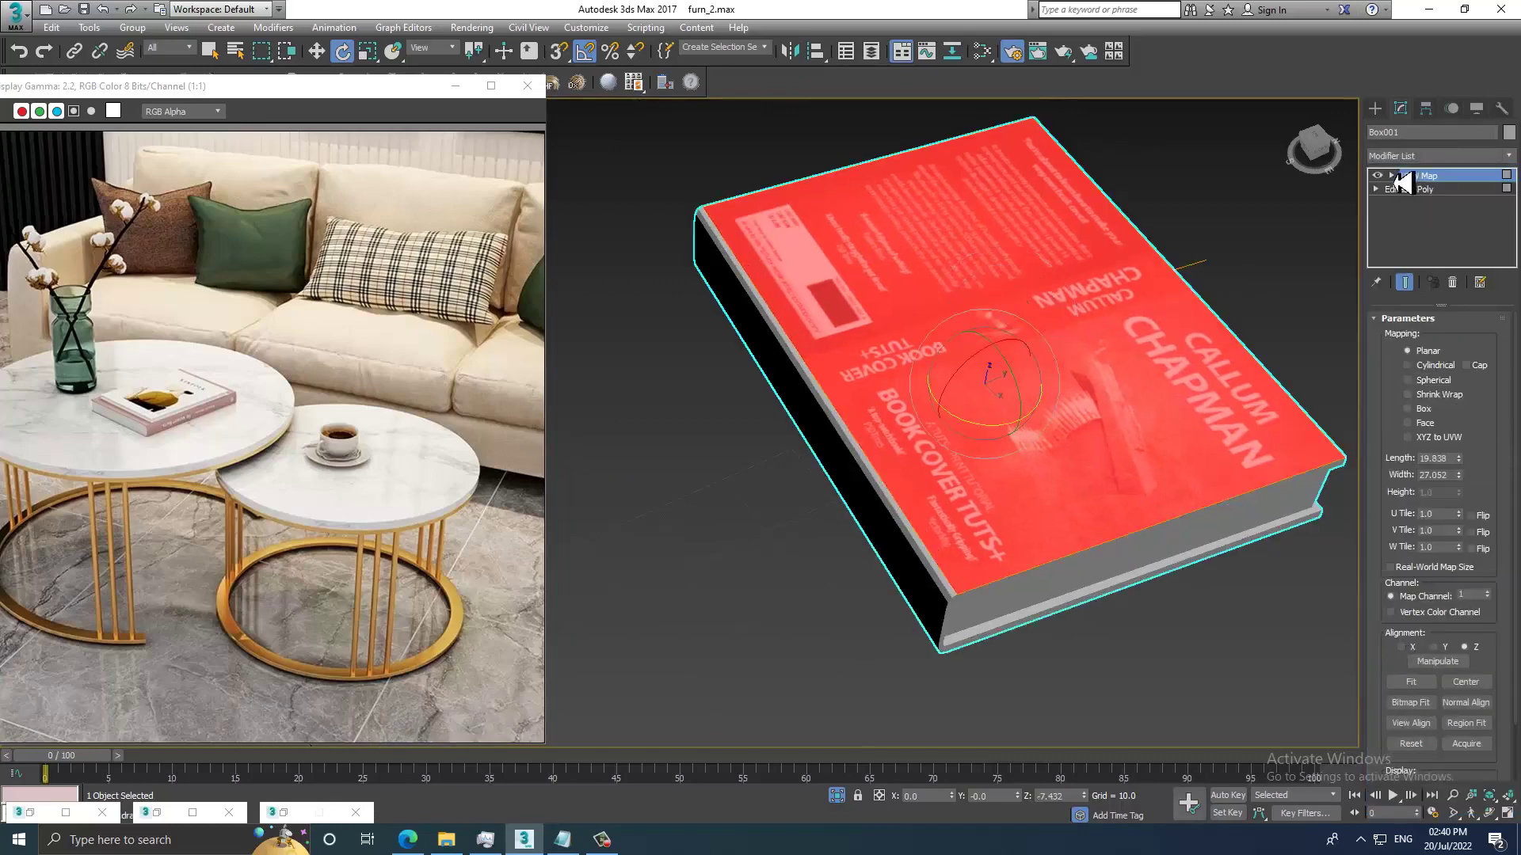
{"action": "left_click", "coordinate": [1393, 176]}
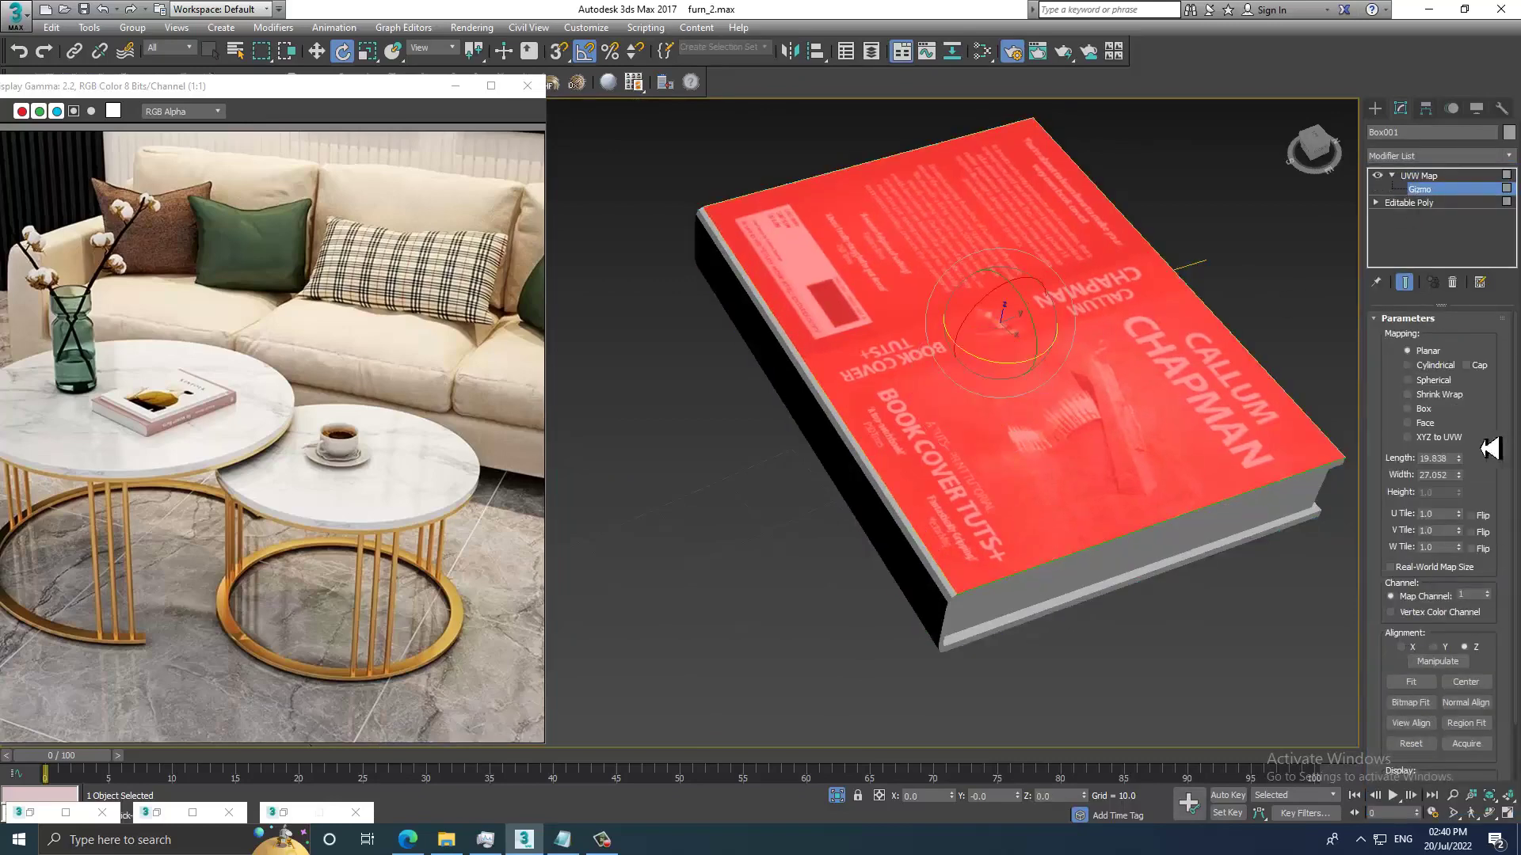
{"action": "left_click", "coordinate": [1423, 408]}
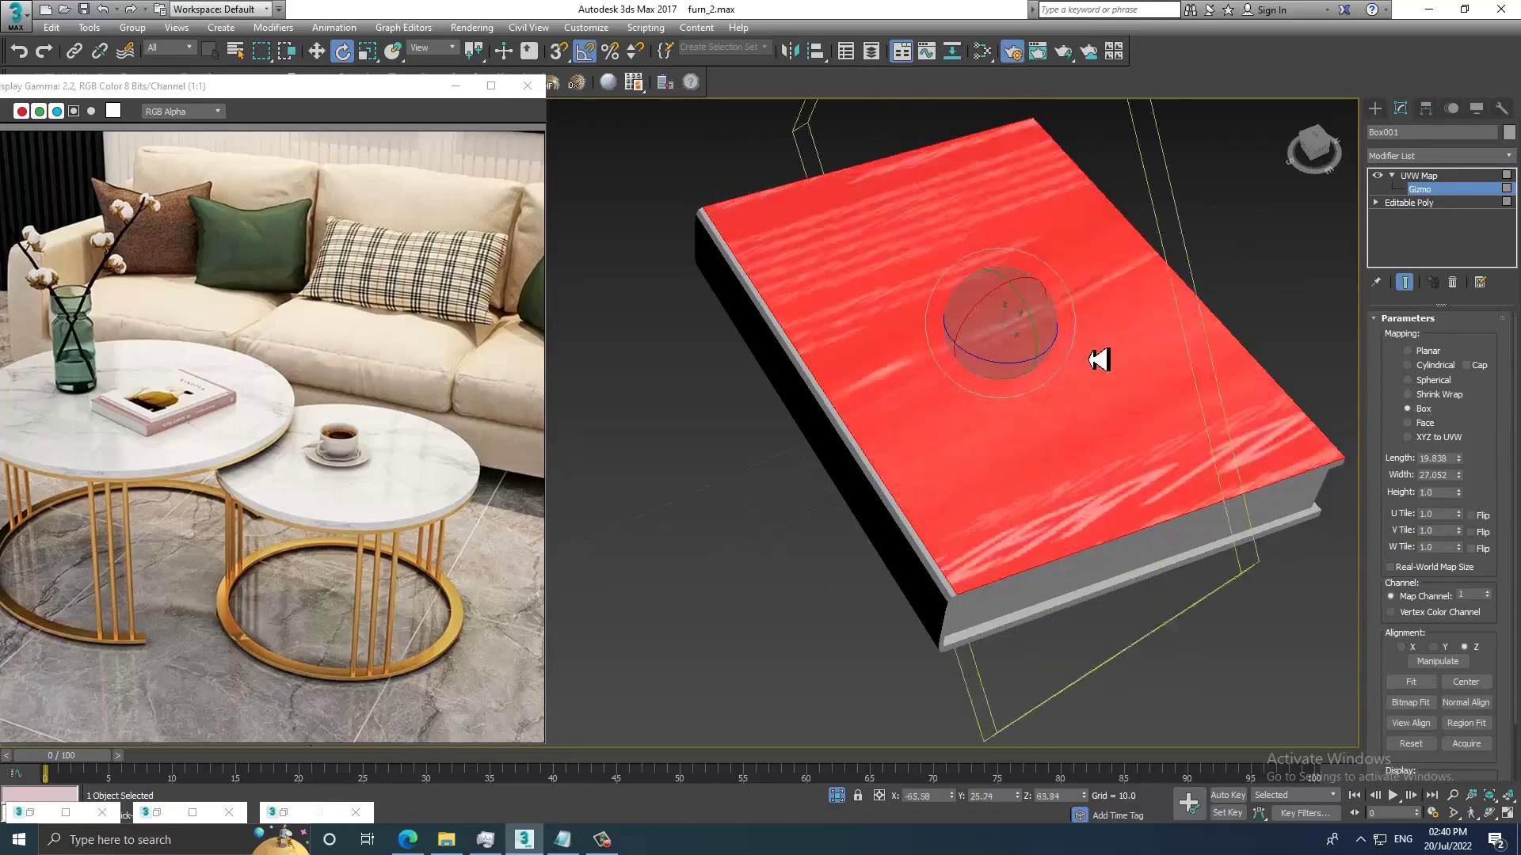
Rotate the UVW gizmo -90° about Z and slide it along Y to centre the cover.
{"action": "key", "text": "ctrl+z"}
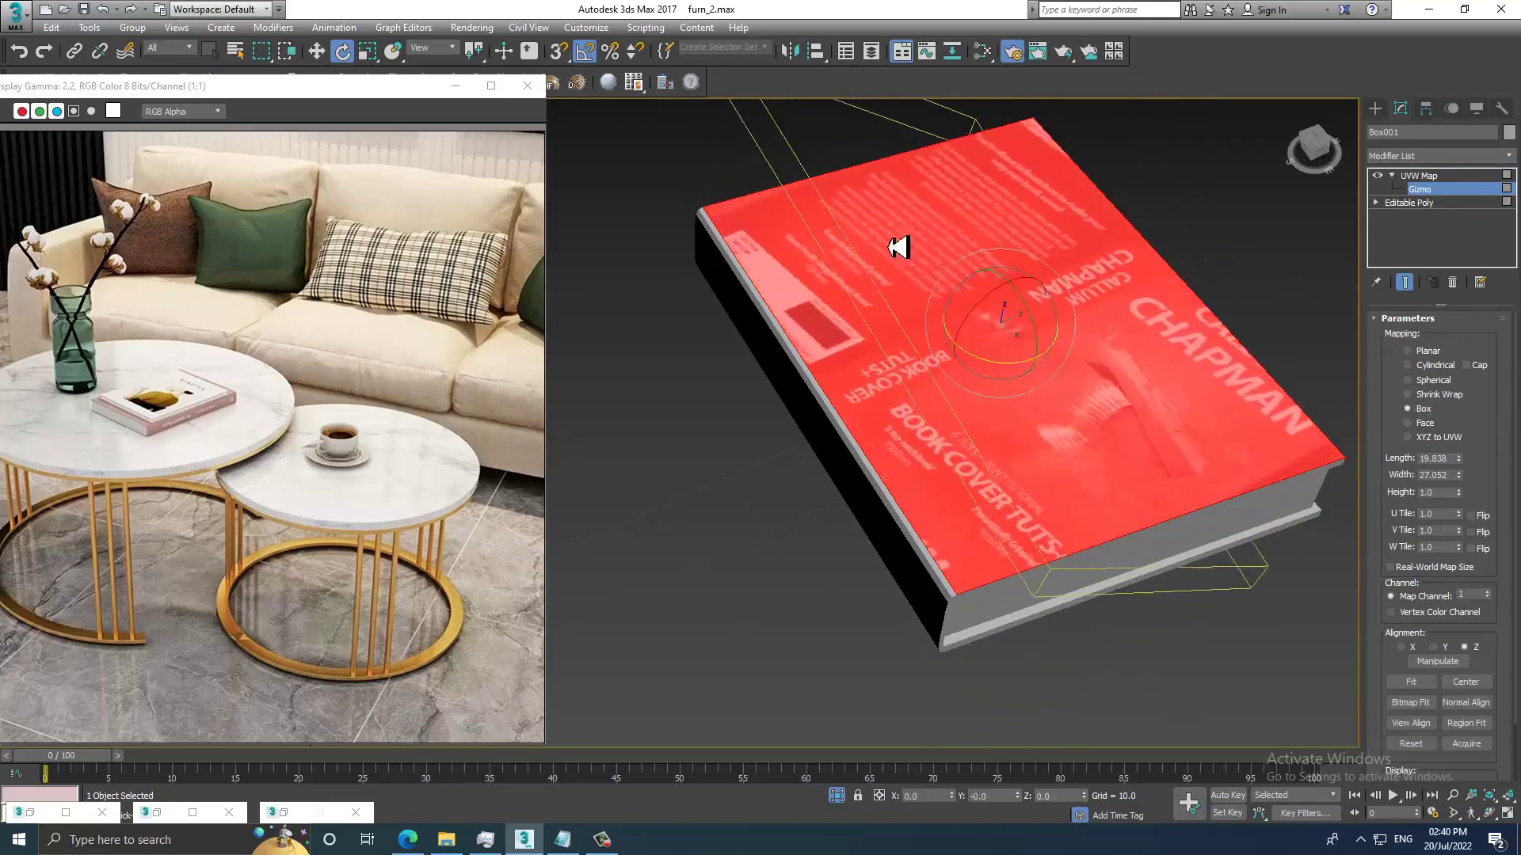
{"action": "middle_click_drag", "start_coordinate": [625, 141], "coordinate": [739, 153], "text": "alt"}
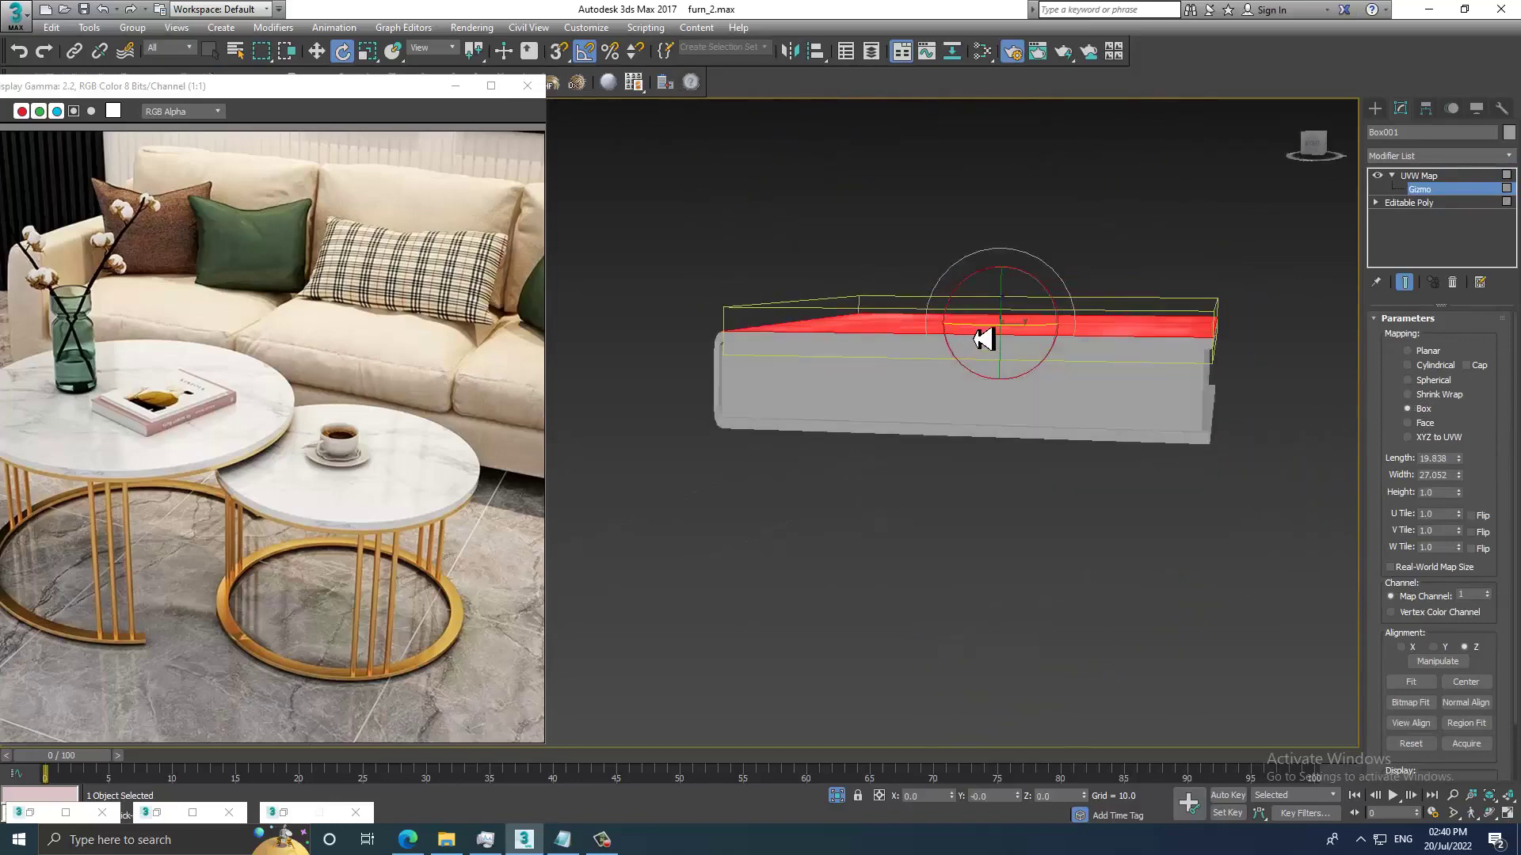
{"action": "mouse_move", "coordinate": [995, 336]}
{"action": "middle_mouse_down", "text": "alt"}
{"action": "mouse_move", "coordinate": [1120, 383]}
{"action": "mouse_move", "coordinate": [1101, 364]}
{"action": "middle_mouse_up", "text": "alt"}
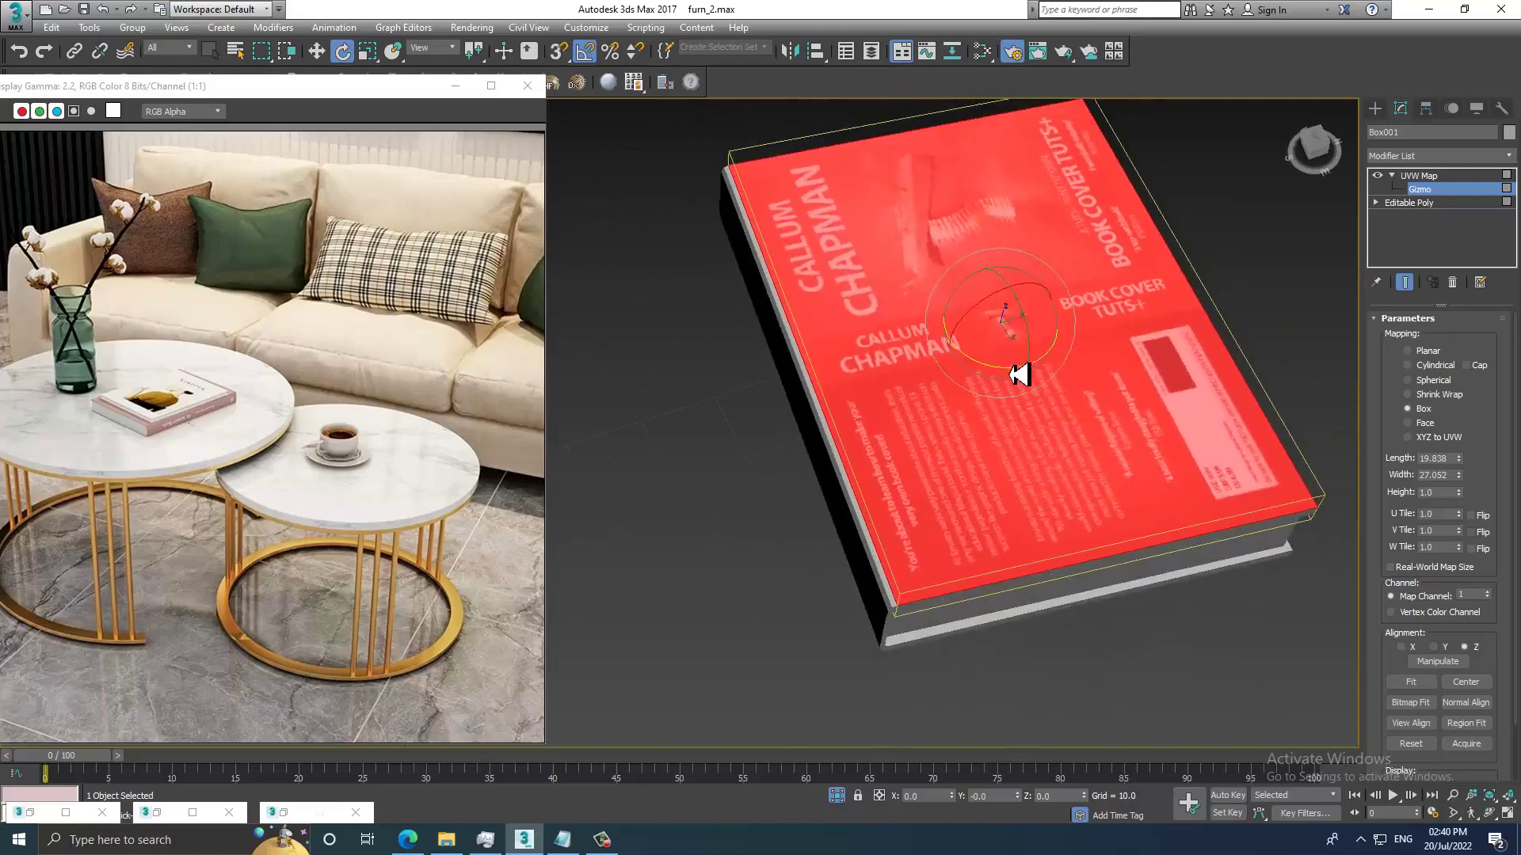
{"action": "left_click_drag", "start_coordinate": [1020, 375], "coordinate": [988, 374]}
{"action": "middle_click_drag", "start_coordinate": [1034, 339], "coordinate": [1034, 341], "text": "alt"}
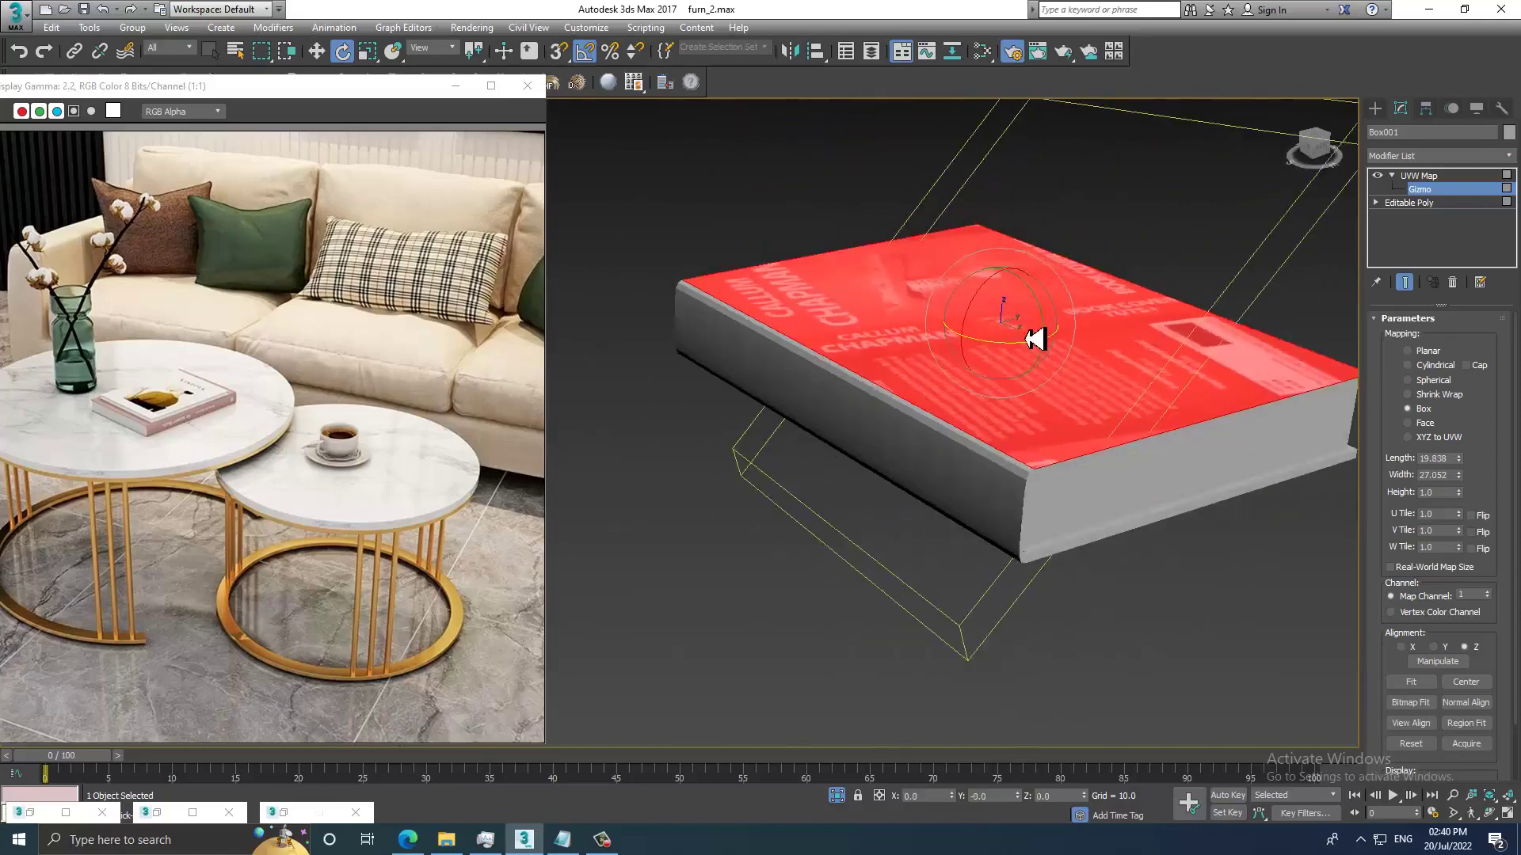
{"action": "left_click_drag", "start_coordinate": [1033, 341], "coordinate": [1022, 358]}
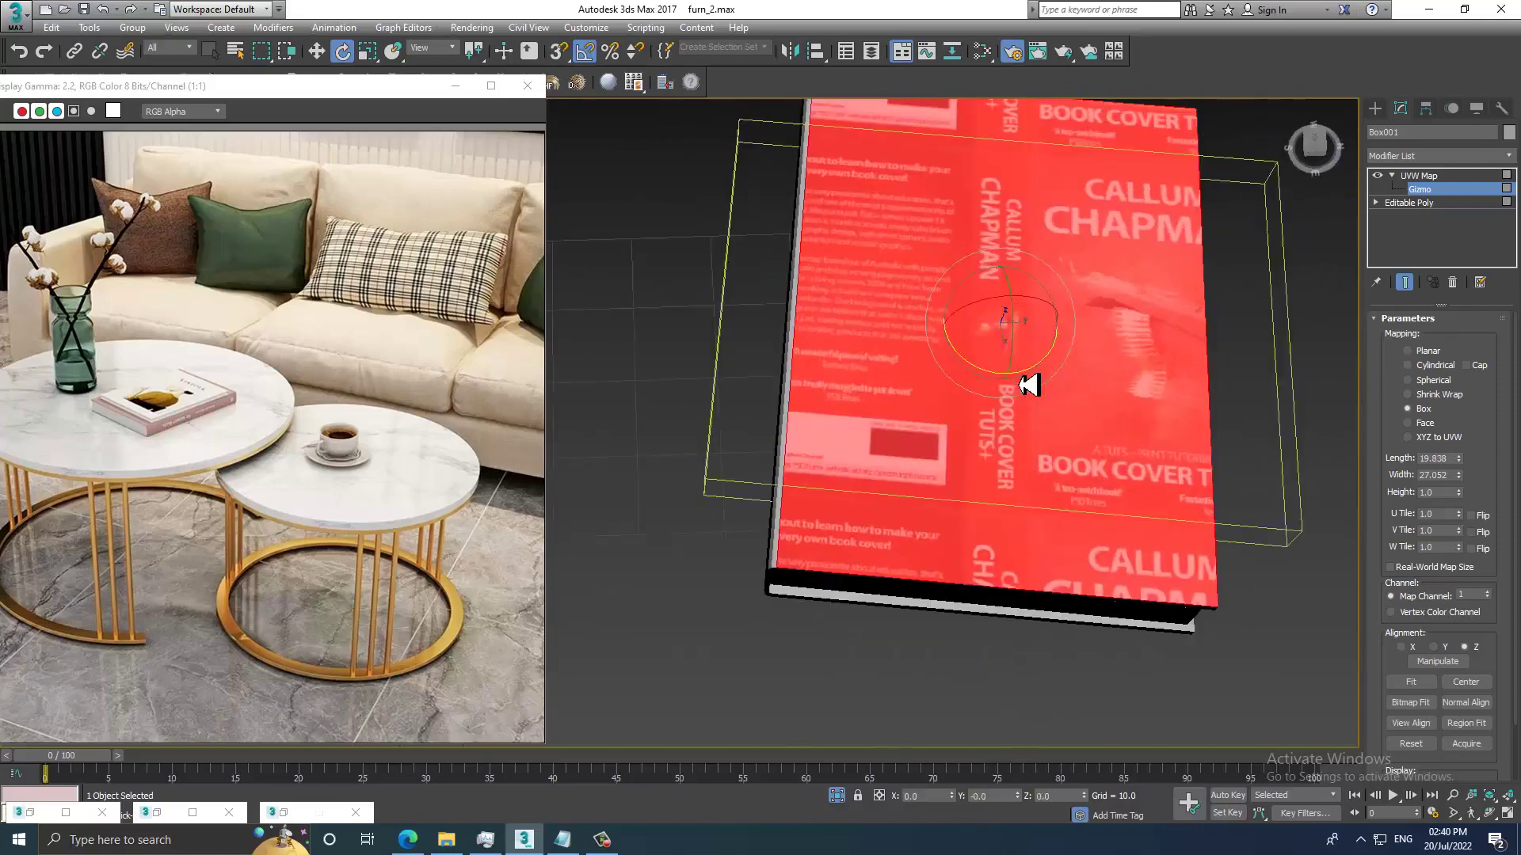
{"action": "key", "text": "r"}
{"action": "middle_click_drag", "start_coordinate": [1011, 343], "coordinate": [960, 301], "text": "alt"}
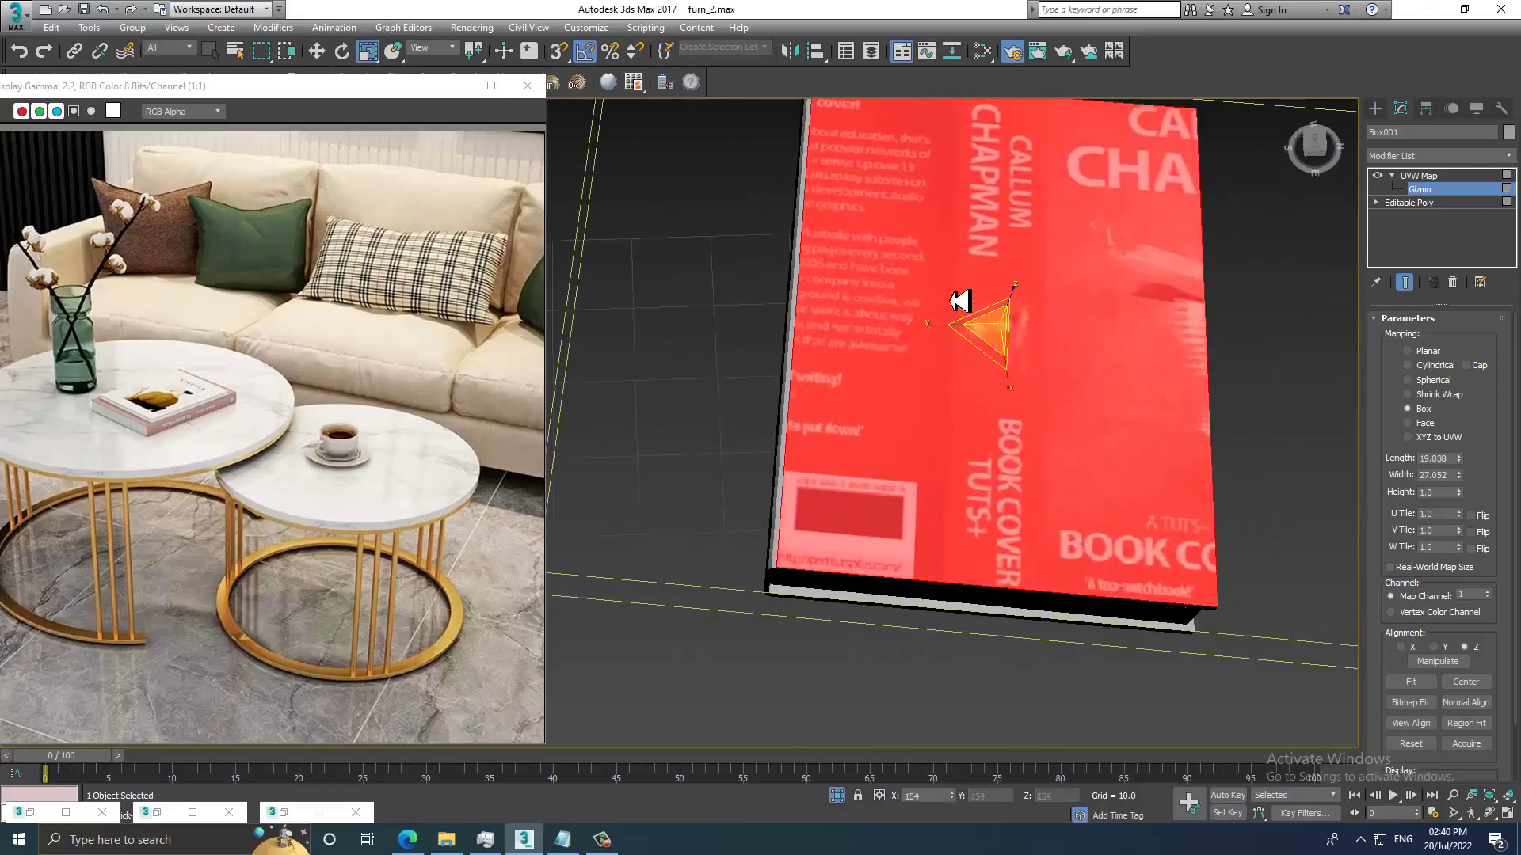
{"action": "key", "text": "w"}
{"action": "left_click_drag", "start_coordinate": [1074, 328], "coordinate": [840, 311]}
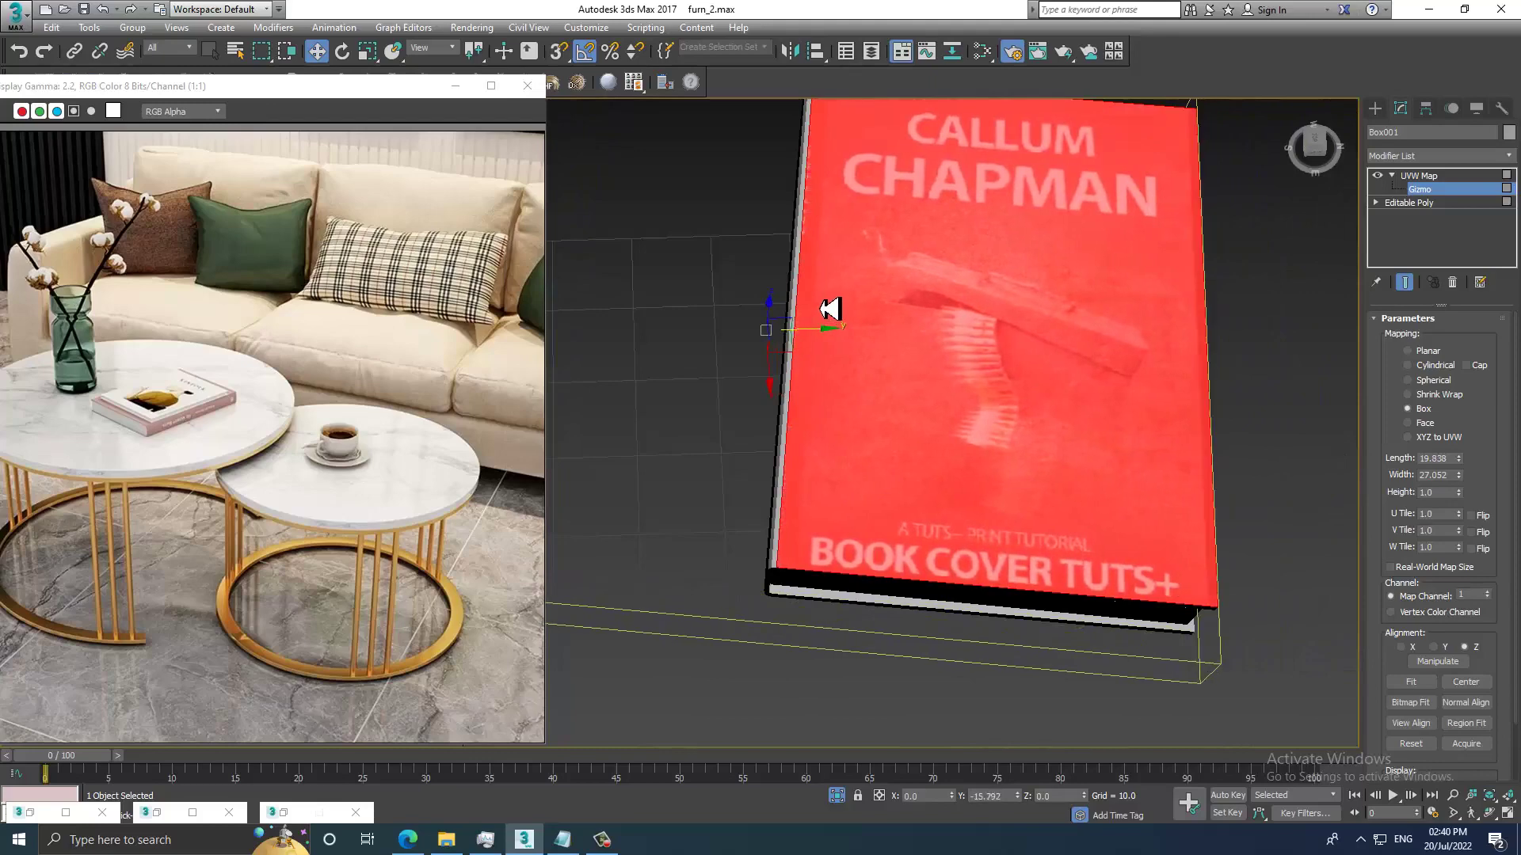
{"action": "mouse_move", "coordinate": [824, 312]}
{"action": "middle_mouse_down", "text": "alt"}
{"action": "mouse_move", "coordinate": [872, 312]}
{"action": "mouse_move", "coordinate": [961, 232]}
{"action": "mouse_move", "coordinate": [954, 292]}
{"action": "mouse_move", "coordinate": [1015, 326]}
{"action": "mouse_move", "coordinate": [1034, 261]}
{"action": "mouse_move", "coordinate": [974, 287]}
{"action": "middle_mouse_up", "text": "alt"}
Collapse the book to an editable poly and switch to Polygon level.
{"action": "right_click", "coordinate": [974, 287]}
{"action": "mouse_move", "coordinate": [1038, 456]}
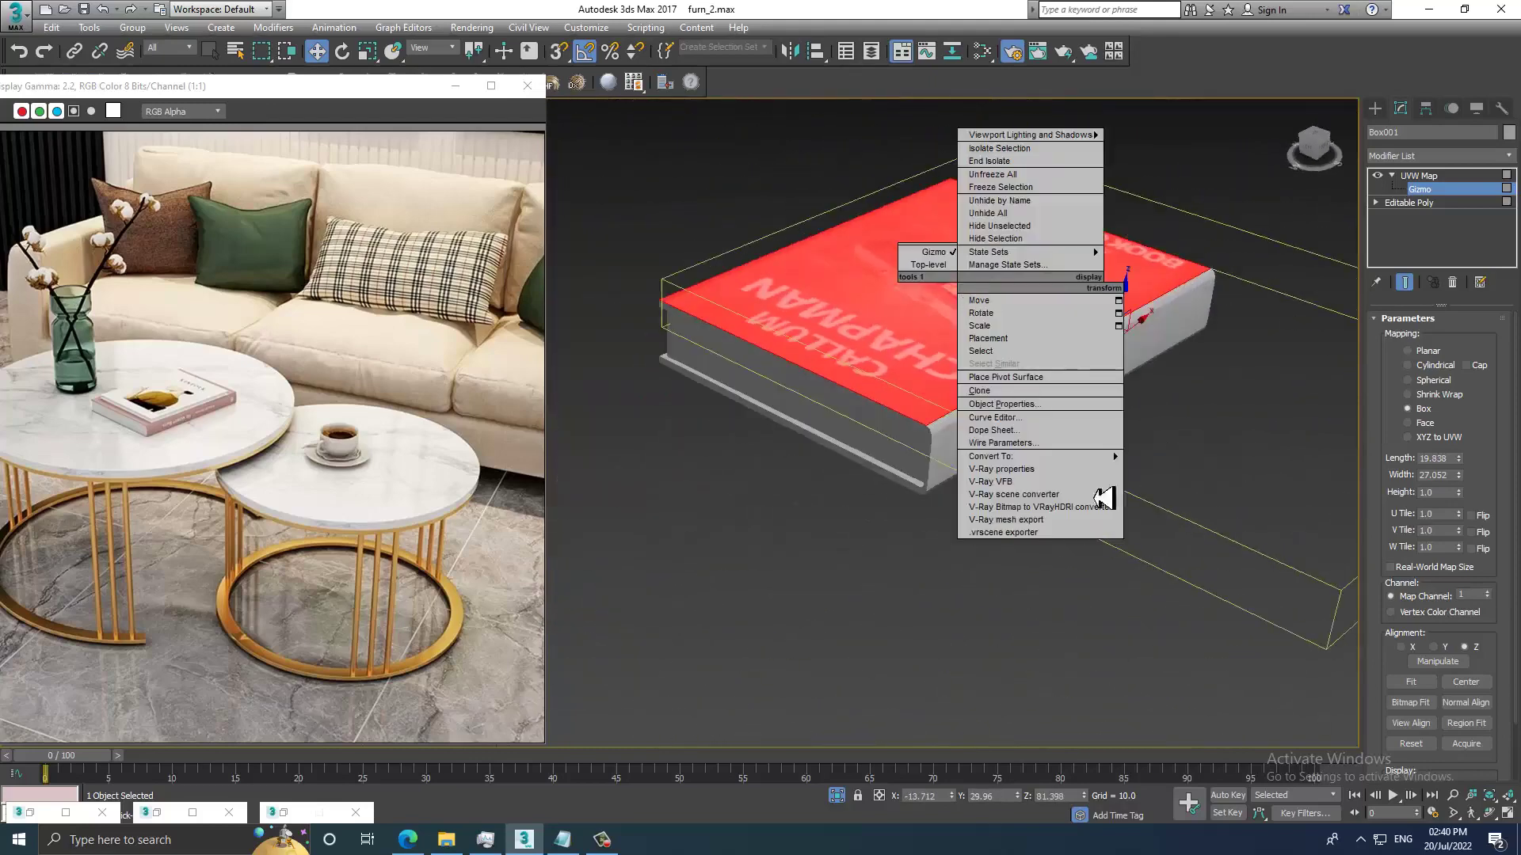
{"action": "left_click", "coordinate": [1140, 468]}
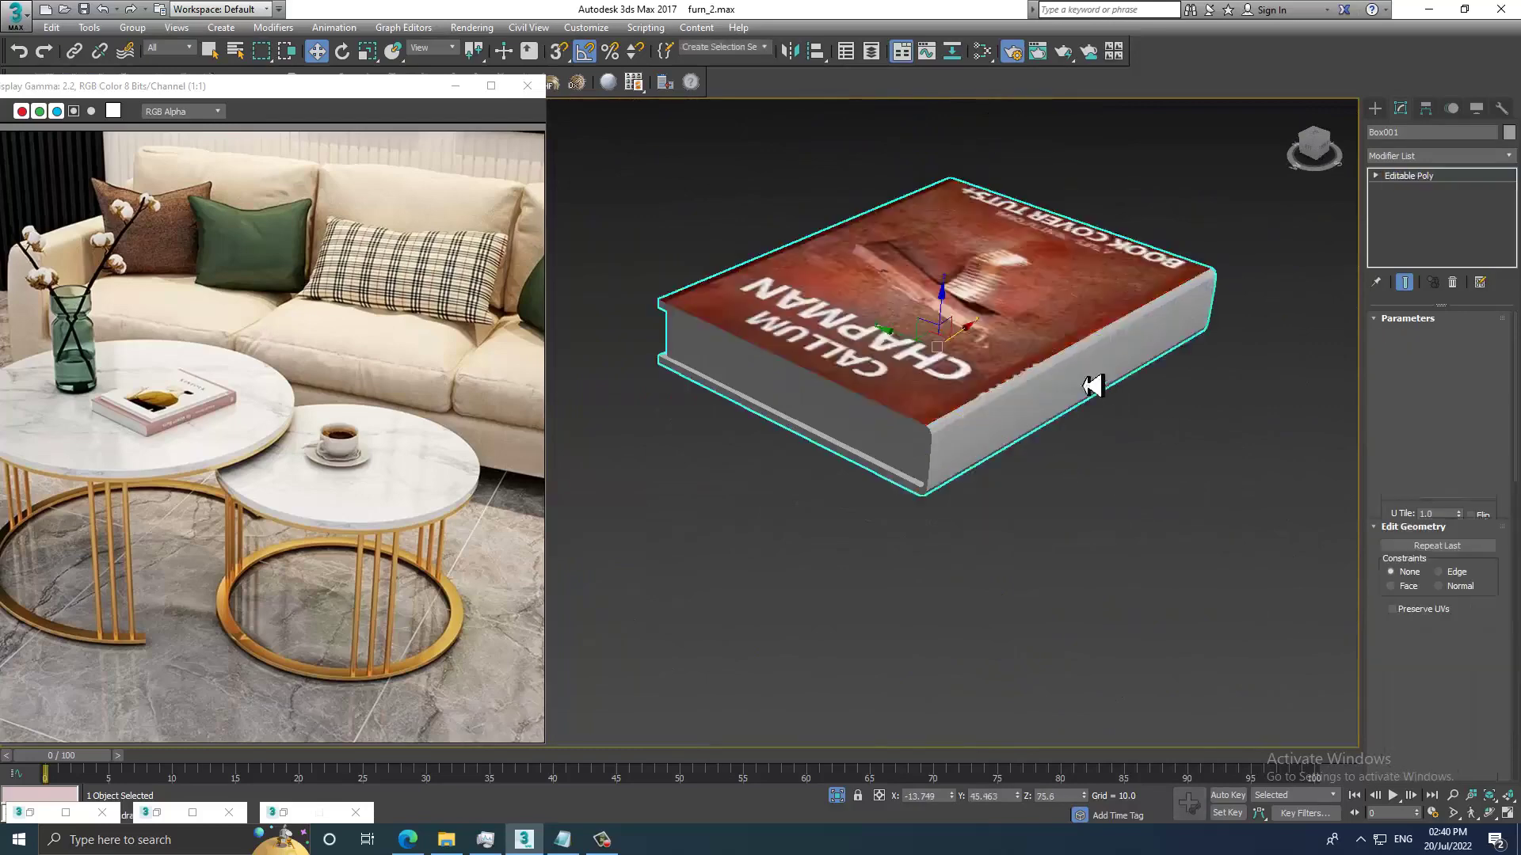
{"action": "mouse_move", "coordinate": [1086, 383]}
{"action": "middle_mouse_down", "text": "alt"}
{"action": "mouse_move", "coordinate": [1072, 359]}
{"action": "mouse_move", "coordinate": [960, 408]}
{"action": "mouse_move", "coordinate": [987, 340]}
{"action": "mouse_move", "coordinate": [1513, 344]}
{"action": "middle_mouse_up", "text": "alt"}
{"action": "left_click", "coordinate": [1456, 338]}
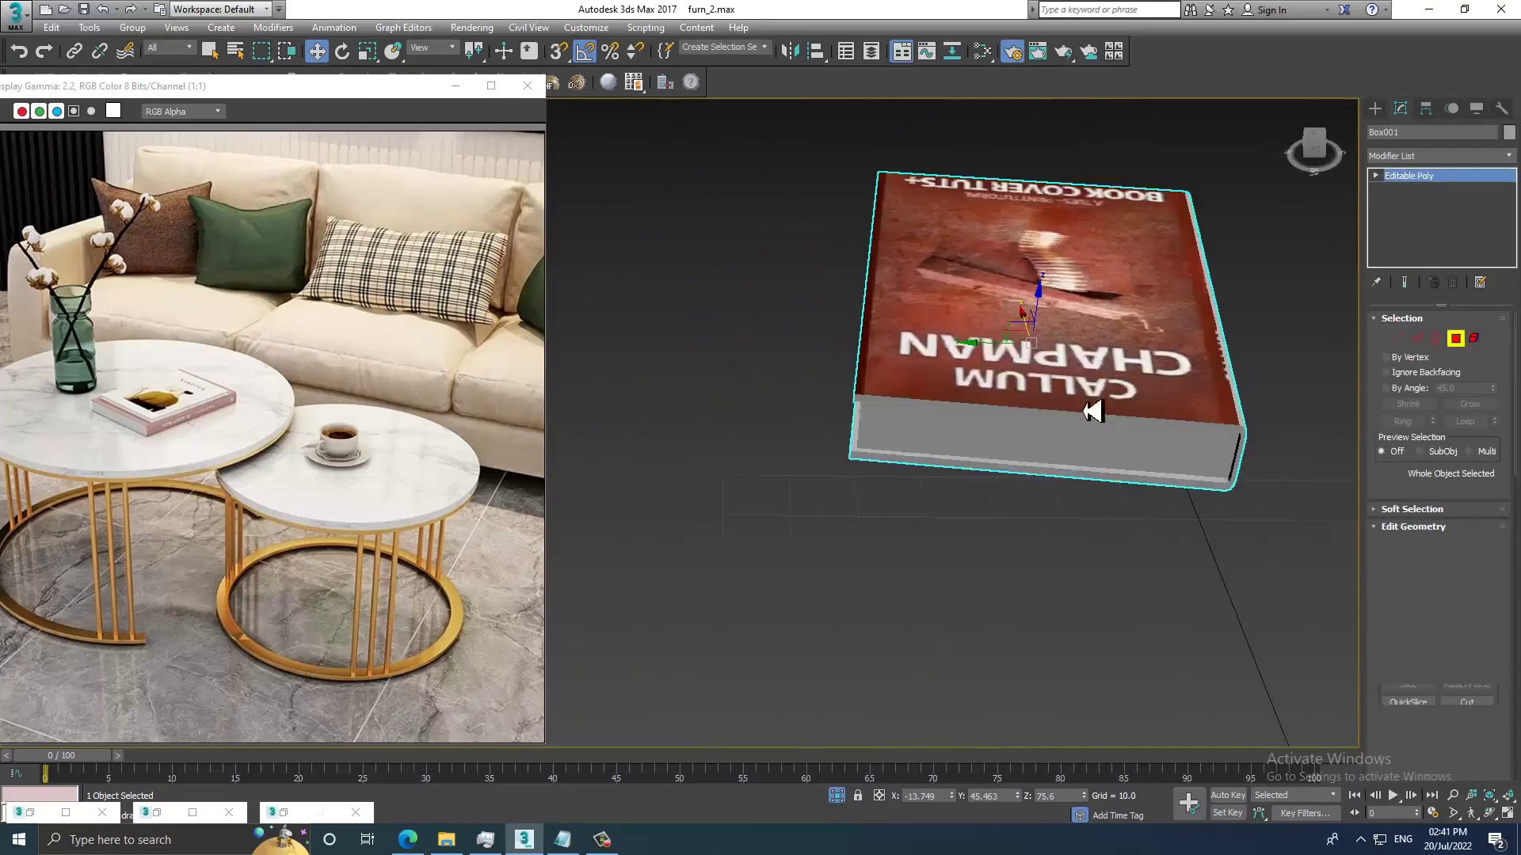
Select the book's six side and spine faces.
{"action": "left_click", "coordinate": [1030, 444]}
{"action": "mouse_move", "coordinate": [1029, 443]}
{"action": "middle_mouse_down", "text": "alt"}
{"action": "mouse_move", "coordinate": [945, 624]}
{"action": "mouse_move", "coordinate": [1093, 408]}
{"action": "mouse_move", "coordinate": [968, 571]}
{"action": "mouse_move", "coordinate": [1182, 448]}
{"action": "mouse_move", "coordinate": [1062, 391]}
{"action": "mouse_move", "coordinate": [1030, 440]}
{"action": "middle_mouse_up", "text": "alt"}
{"action": "left_click", "coordinate": [1012, 592], "text": "ctrl"}
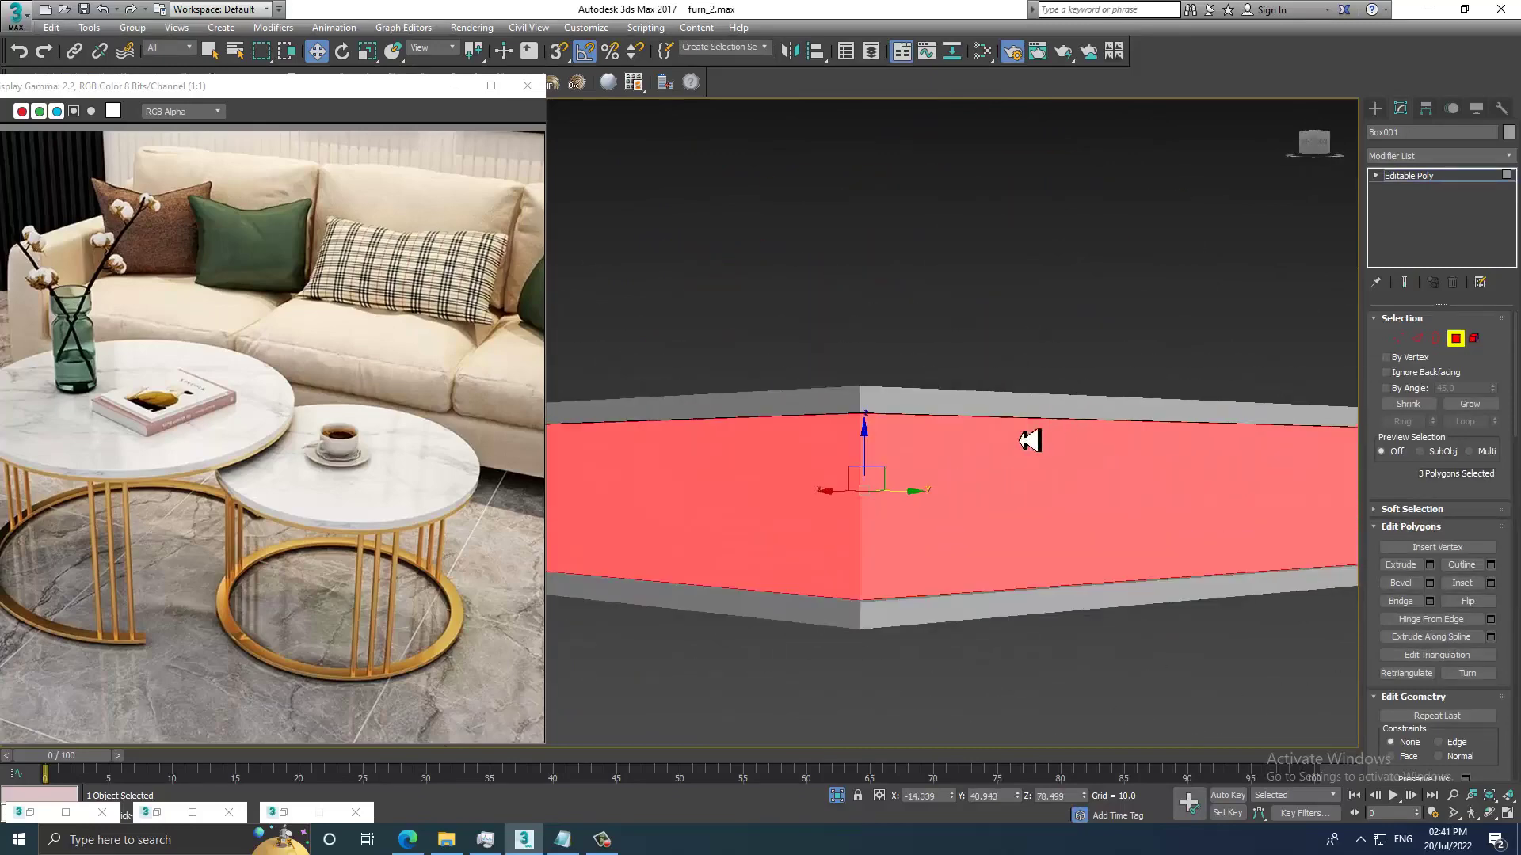
{"action": "left_click", "coordinate": [976, 418], "text": "ctrl"}
{"action": "left_click", "coordinate": [840, 408], "text": "ctrl"}
{"action": "mouse_move", "coordinate": [872, 421]}
{"action": "middle_mouse_down", "text": "alt"}
{"action": "mouse_move", "coordinate": [1169, 450]}
{"action": "mouse_move", "coordinate": [1109, 475]}
{"action": "mouse_move", "coordinate": [1032, 349]}
{"action": "mouse_move", "coordinate": [968, 555]}
{"action": "middle_mouse_up", "text": "alt"}
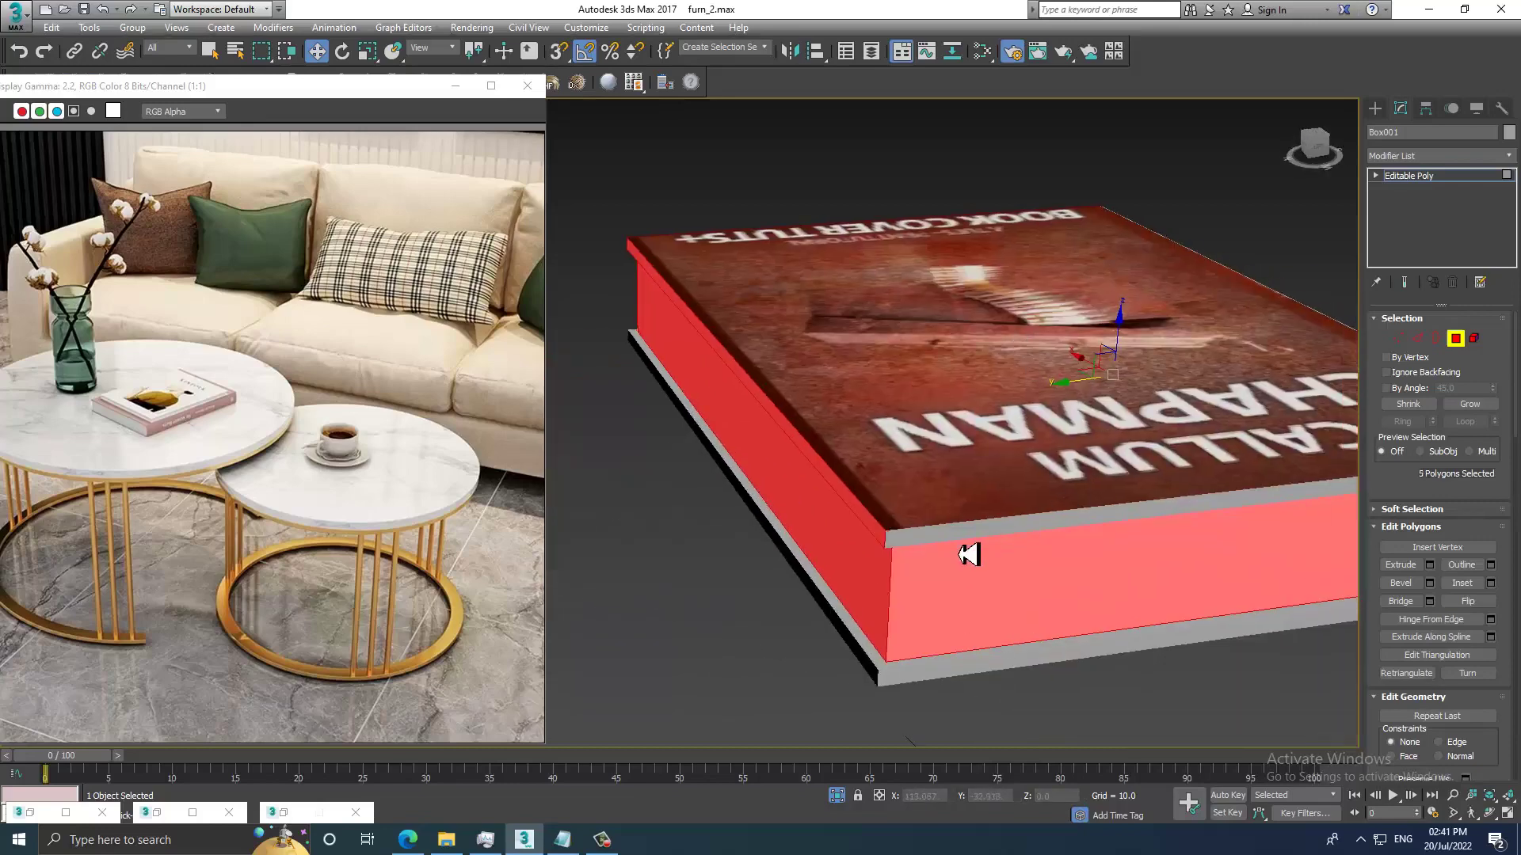
{"action": "left_click", "coordinate": [967, 542], "text": "ctrl"}
{"action": "scroll", "coordinate": [968, 502], "scroll_direction": "down", "scroll_amount": 2}
{"action": "middle_click_drag", "start_coordinate": [967, 502], "coordinate": [1001, 485], "text": "alt"}
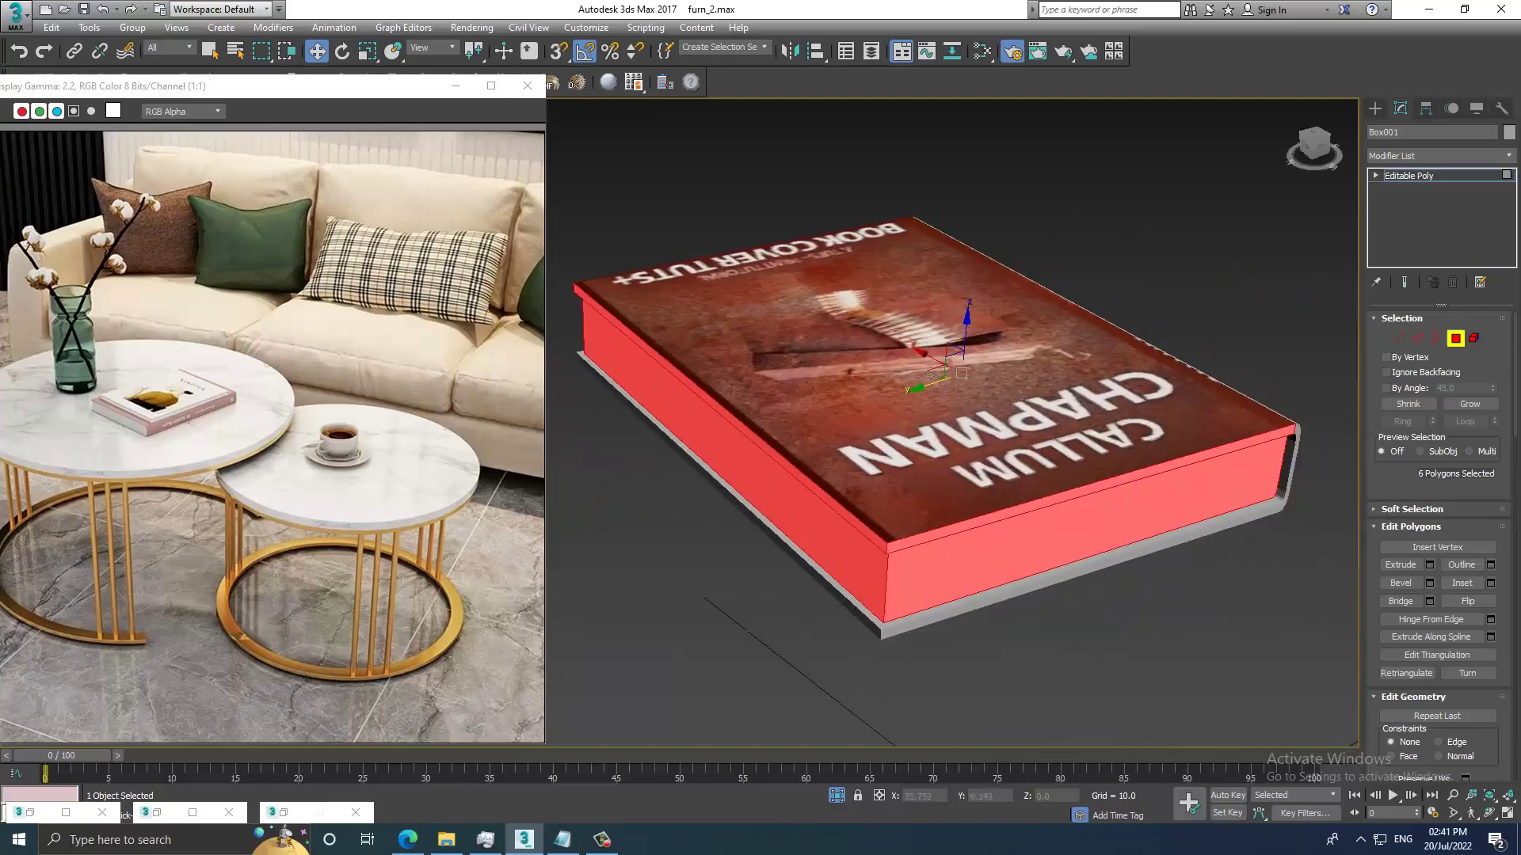
{"action": "left_click", "coordinate": [604, 842]}
{"action": "left_click", "coordinate": [1452, 772]}
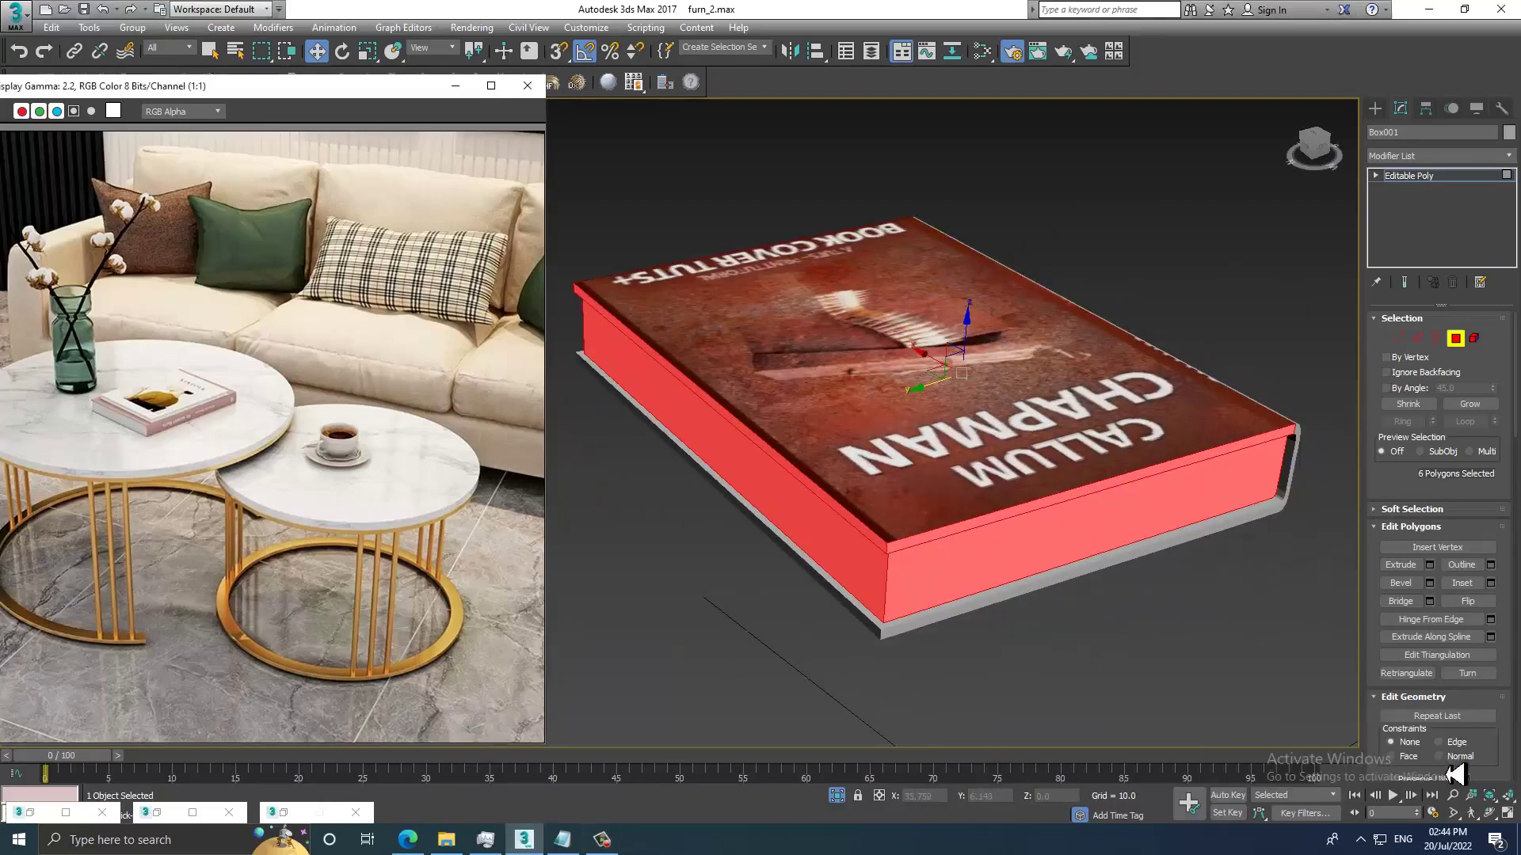
{"action": "mouse_move", "coordinate": [1155, 633]}
{"action": "middle_mouse_down", "text": "alt"}
{"action": "mouse_move", "coordinate": [1053, 584]}
{"action": "mouse_move", "coordinate": [1004, 617]}
{"action": "middle_mouse_up", "text": "alt"}
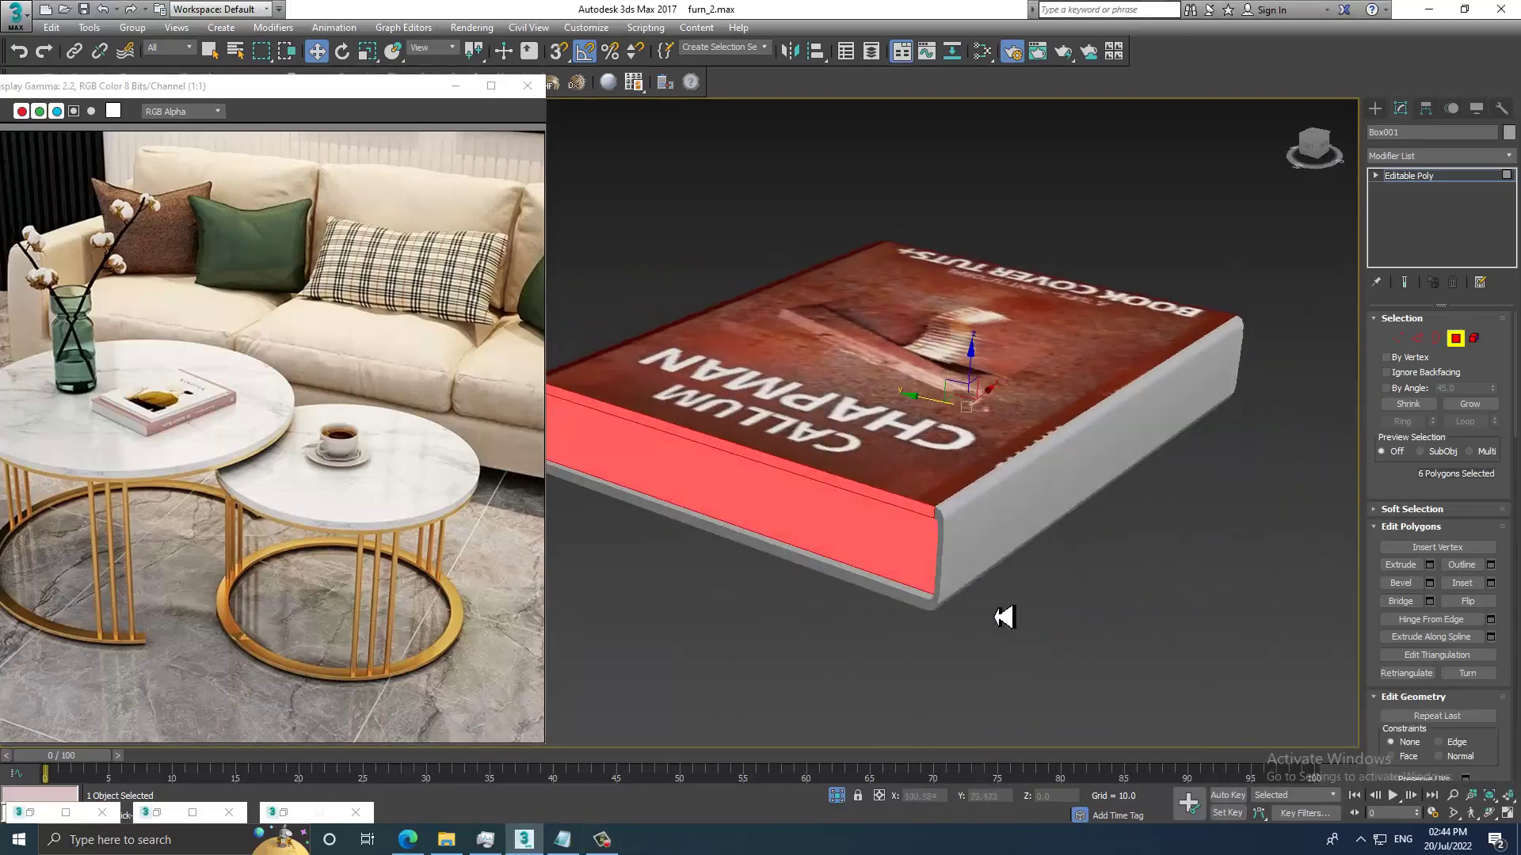
Create VRay Material #73 with a white diffuse colour, then minimize the material editor.
{"action": "key", "text": "m"}
{"action": "scroll", "coordinate": [866, 586], "scroll_direction": "down", "scroll_amount": 3}
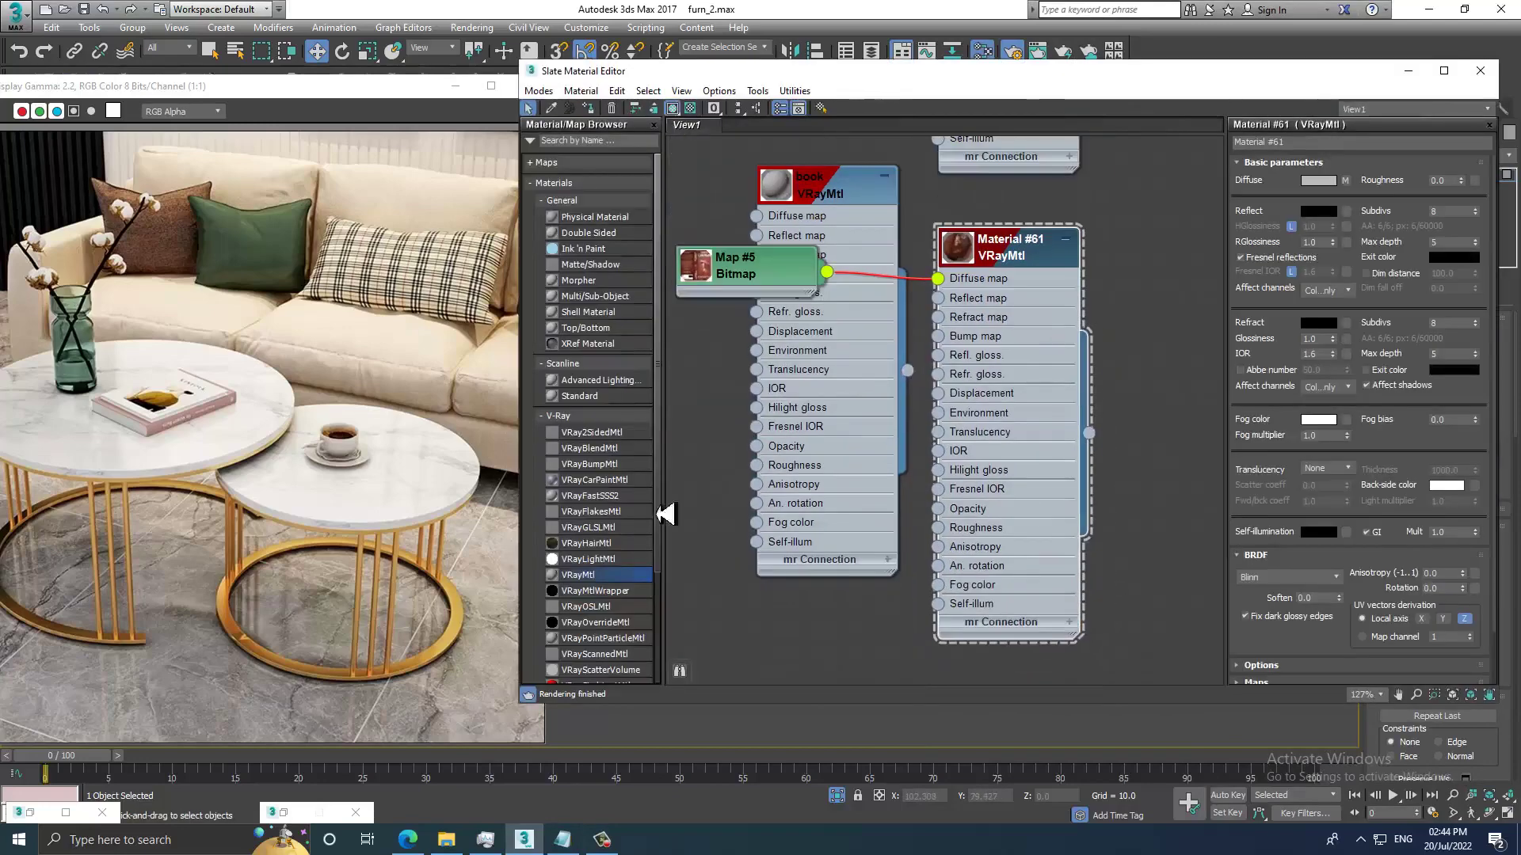
{"action": "left_click_drag", "start_coordinate": [805, 642], "coordinate": [802, 640]}
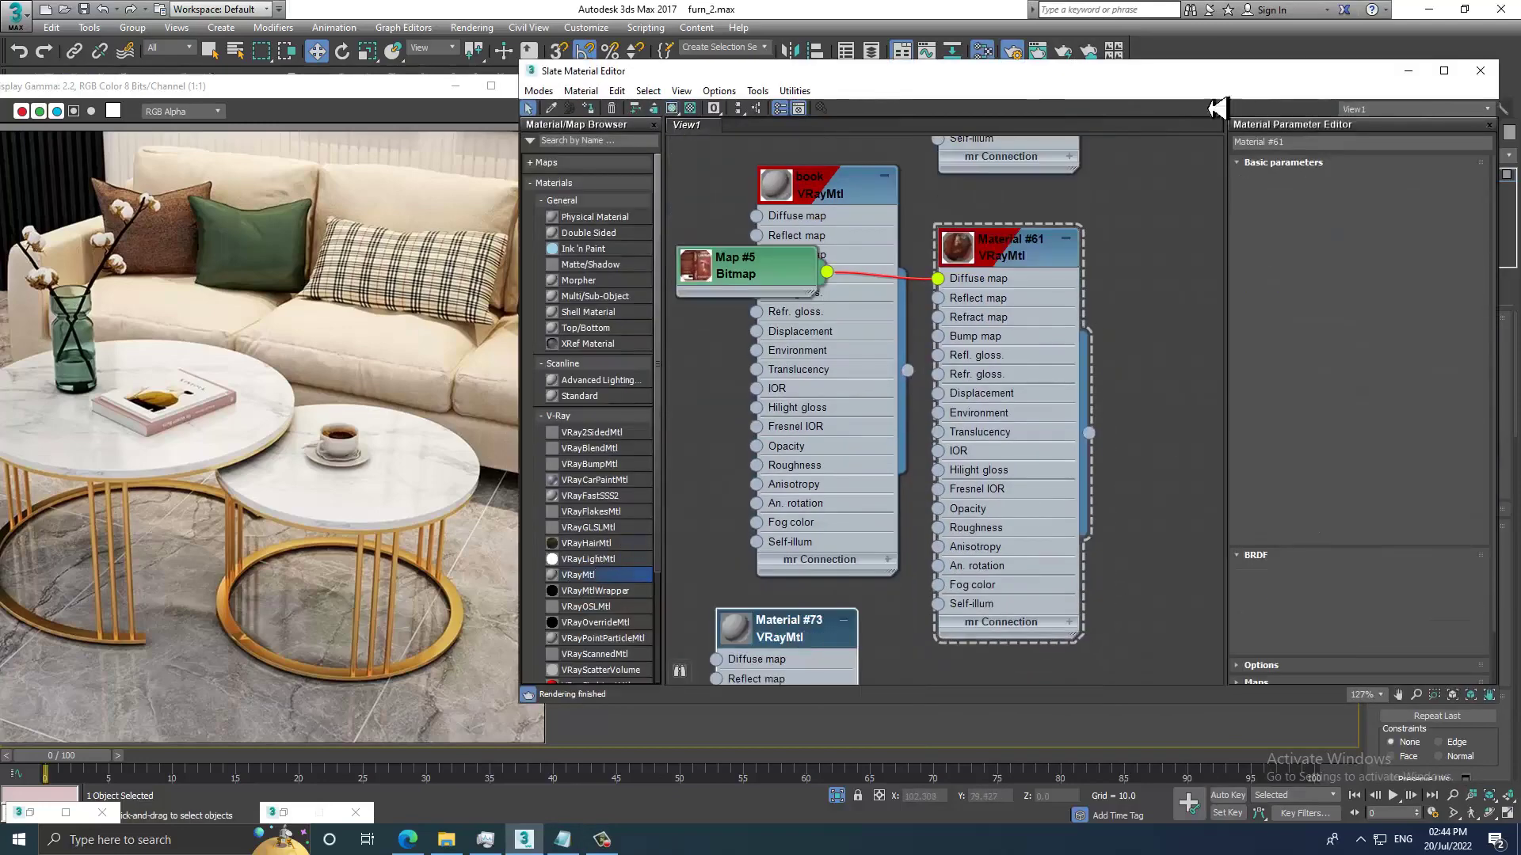
{"action": "left_click", "coordinate": [1321, 193]}
{"action": "left_click_drag", "start_coordinate": [473, 202], "coordinate": [480, 234]}
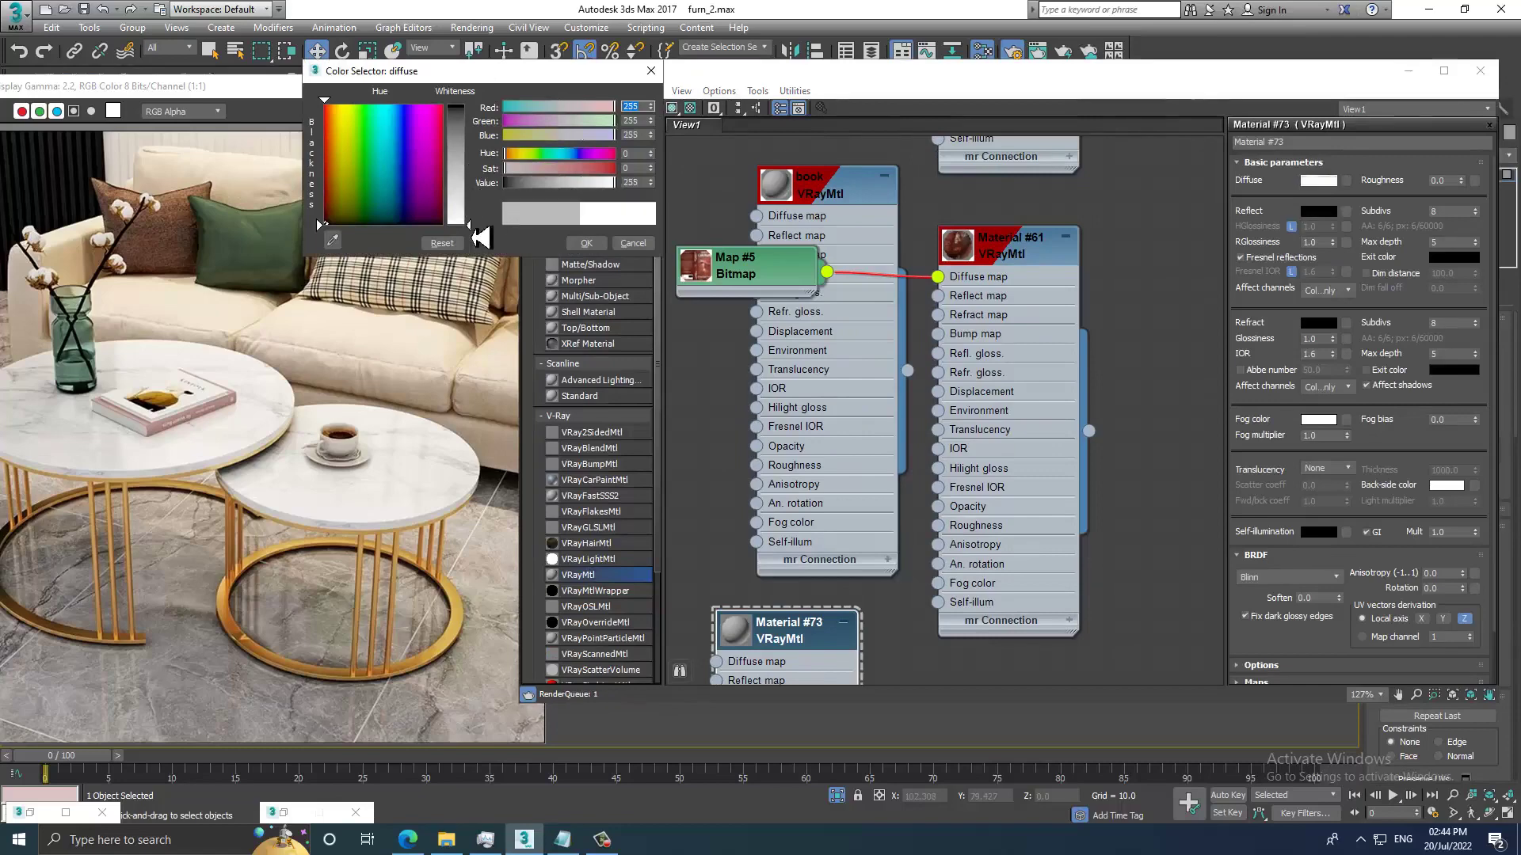
{"action": "left_click", "coordinate": [610, 250]}
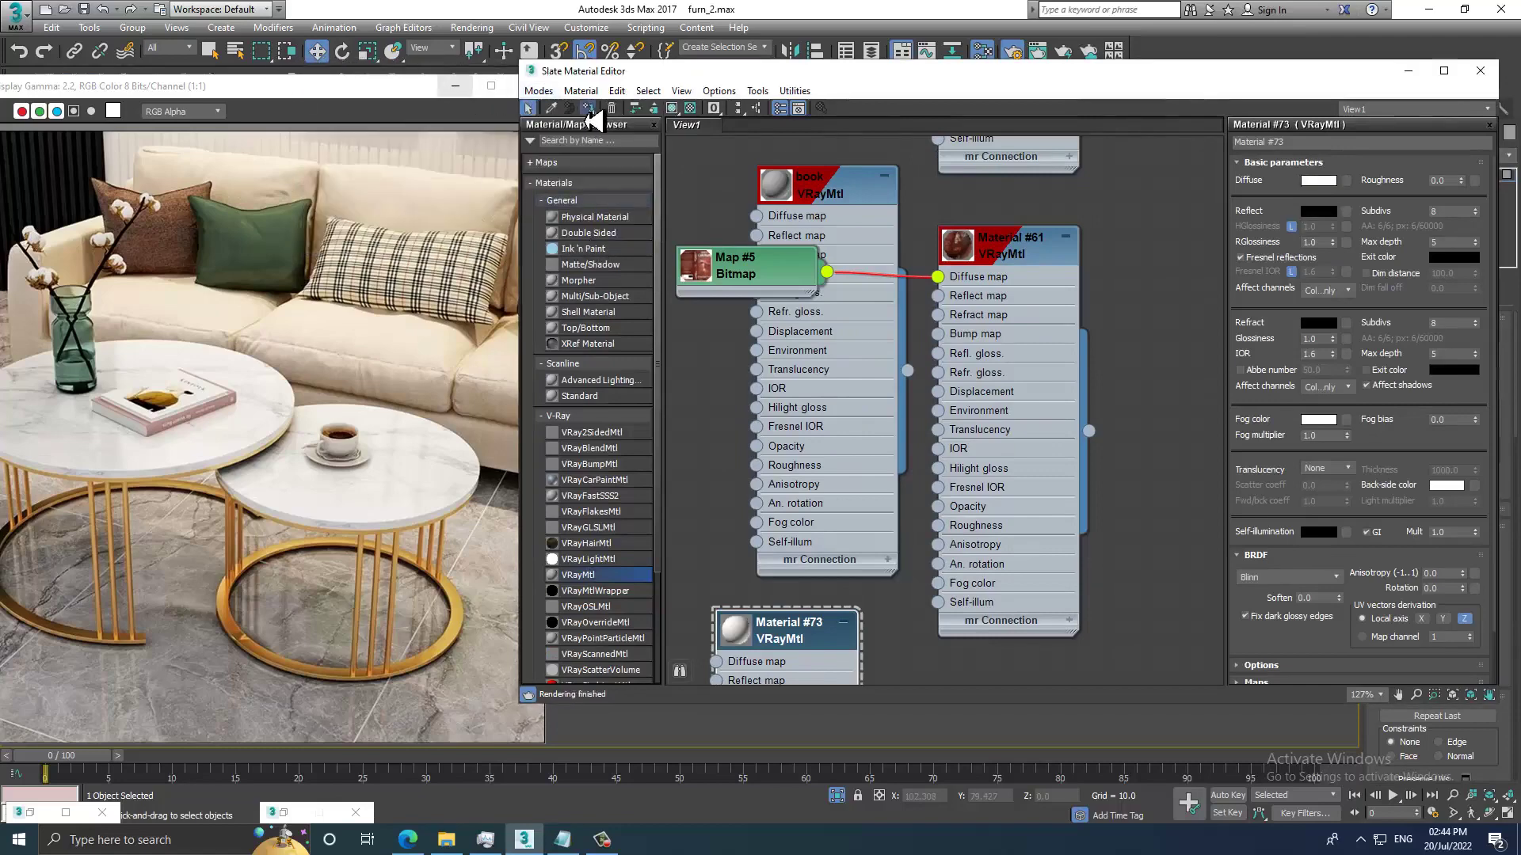
{"action": "left_click", "coordinate": [1409, 79]}
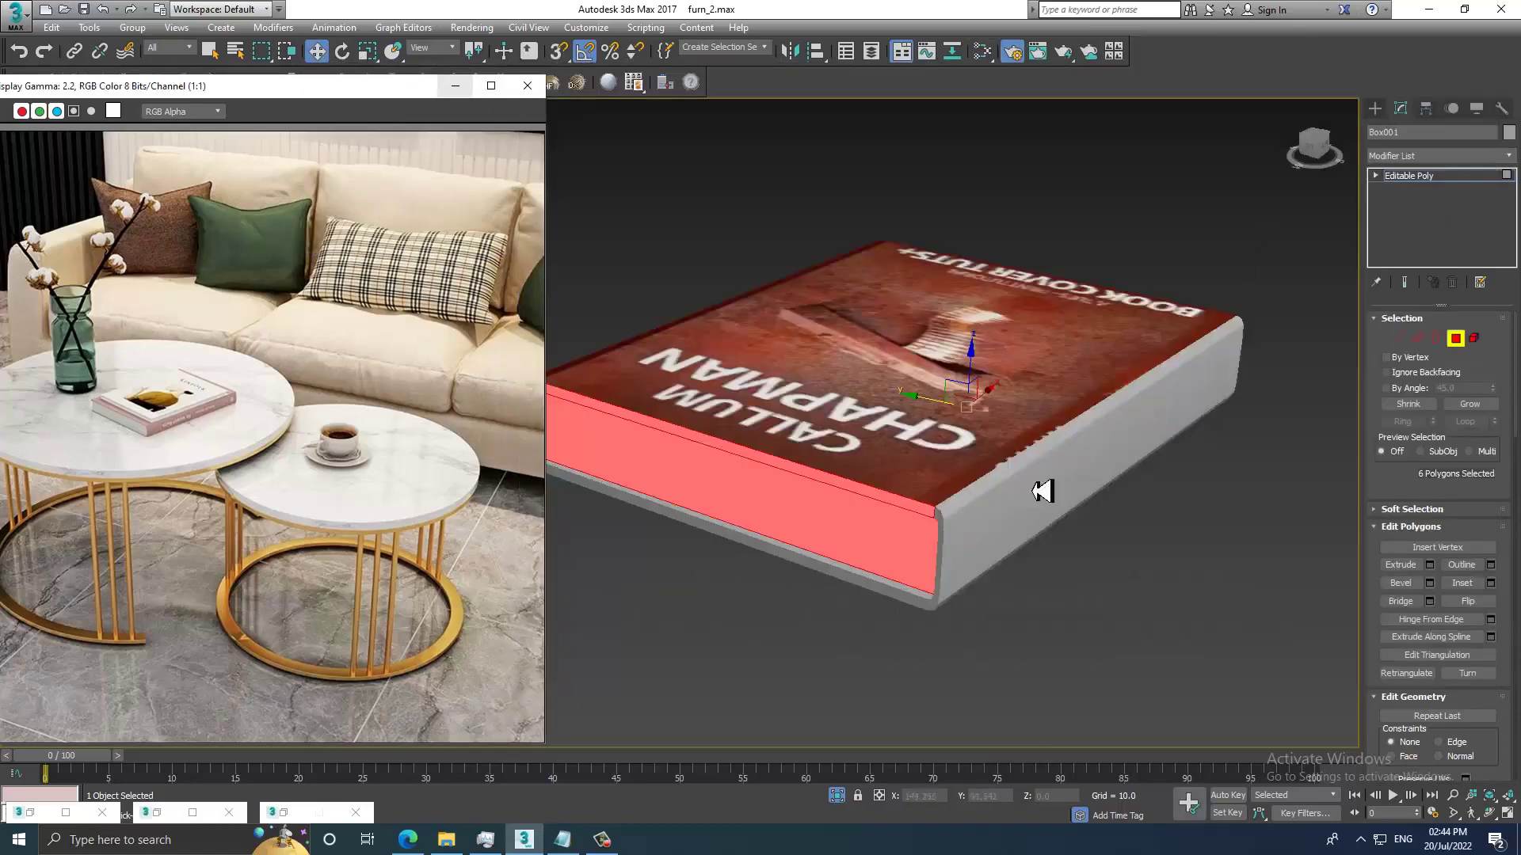
{"action": "mouse_move", "coordinate": [1042, 485]}
{"action": "middle_mouse_down", "text": "alt"}
{"action": "mouse_move", "coordinate": [1170, 428]}
{"action": "mouse_move", "coordinate": [1119, 428]}
{"action": "mouse_move", "coordinate": [1090, 380]}
{"action": "mouse_move", "coordinate": [1093, 349]}
{"action": "mouse_move", "coordinate": [995, 373]}
{"action": "mouse_move", "coordinate": [1025, 416]}
{"action": "mouse_move", "coordinate": [1073, 441]}
{"action": "mouse_move", "coordinate": [1035, 431]}
{"action": "mouse_move", "coordinate": [1158, 421]}
{"action": "mouse_move", "coordinate": [973, 406]}
{"action": "middle_mouse_up", "text": "alt"}
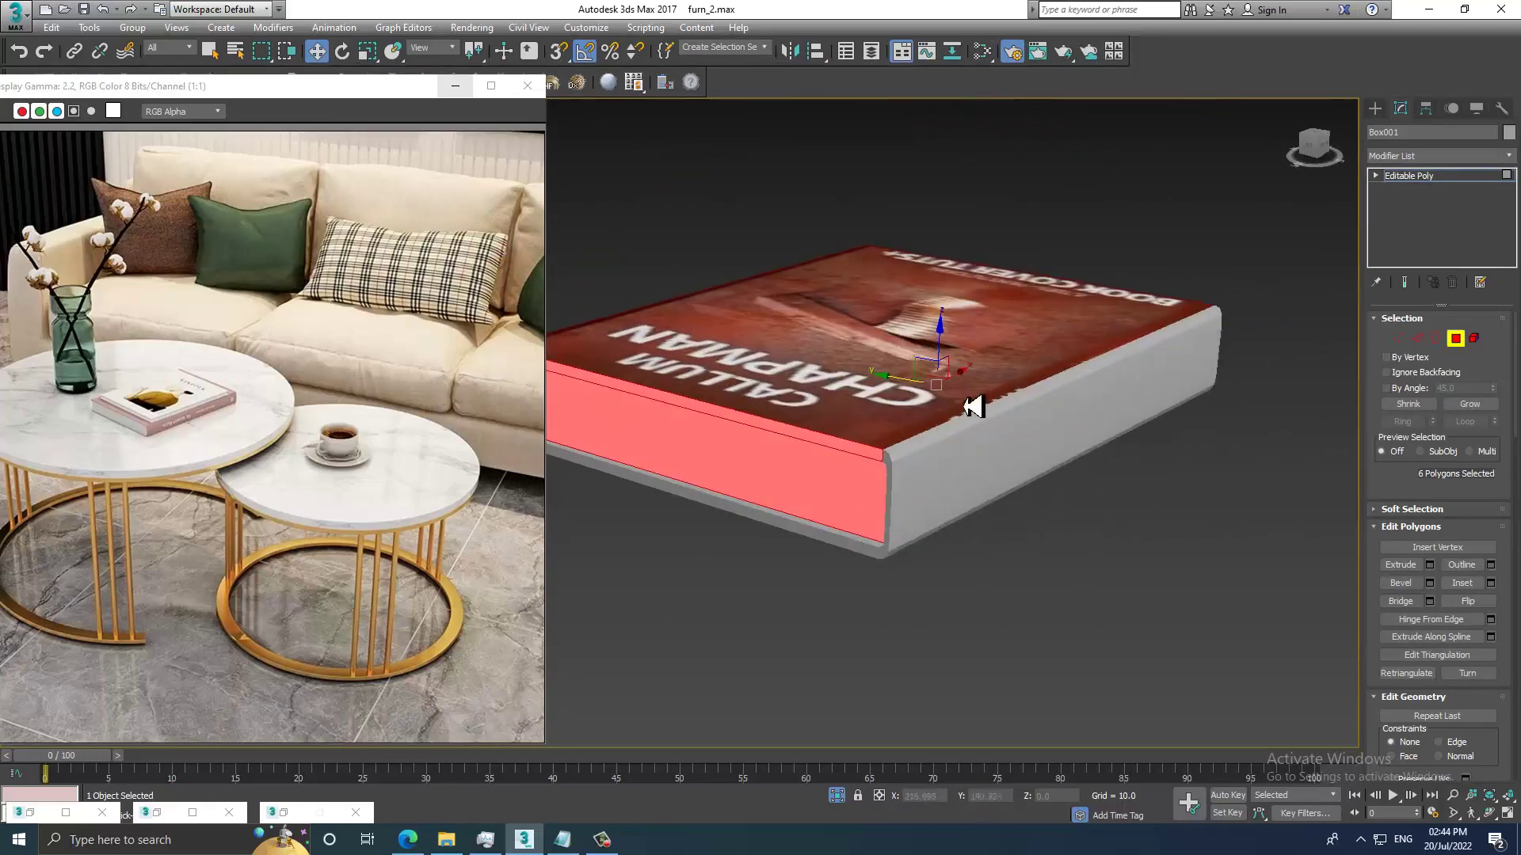
Select the book's long side faces and top and bottom chamfer strips.
{"action": "left_click", "coordinate": [979, 430]}
{"action": "scroll", "coordinate": [981, 432], "scroll_direction": "up", "scroll_amount": 2}
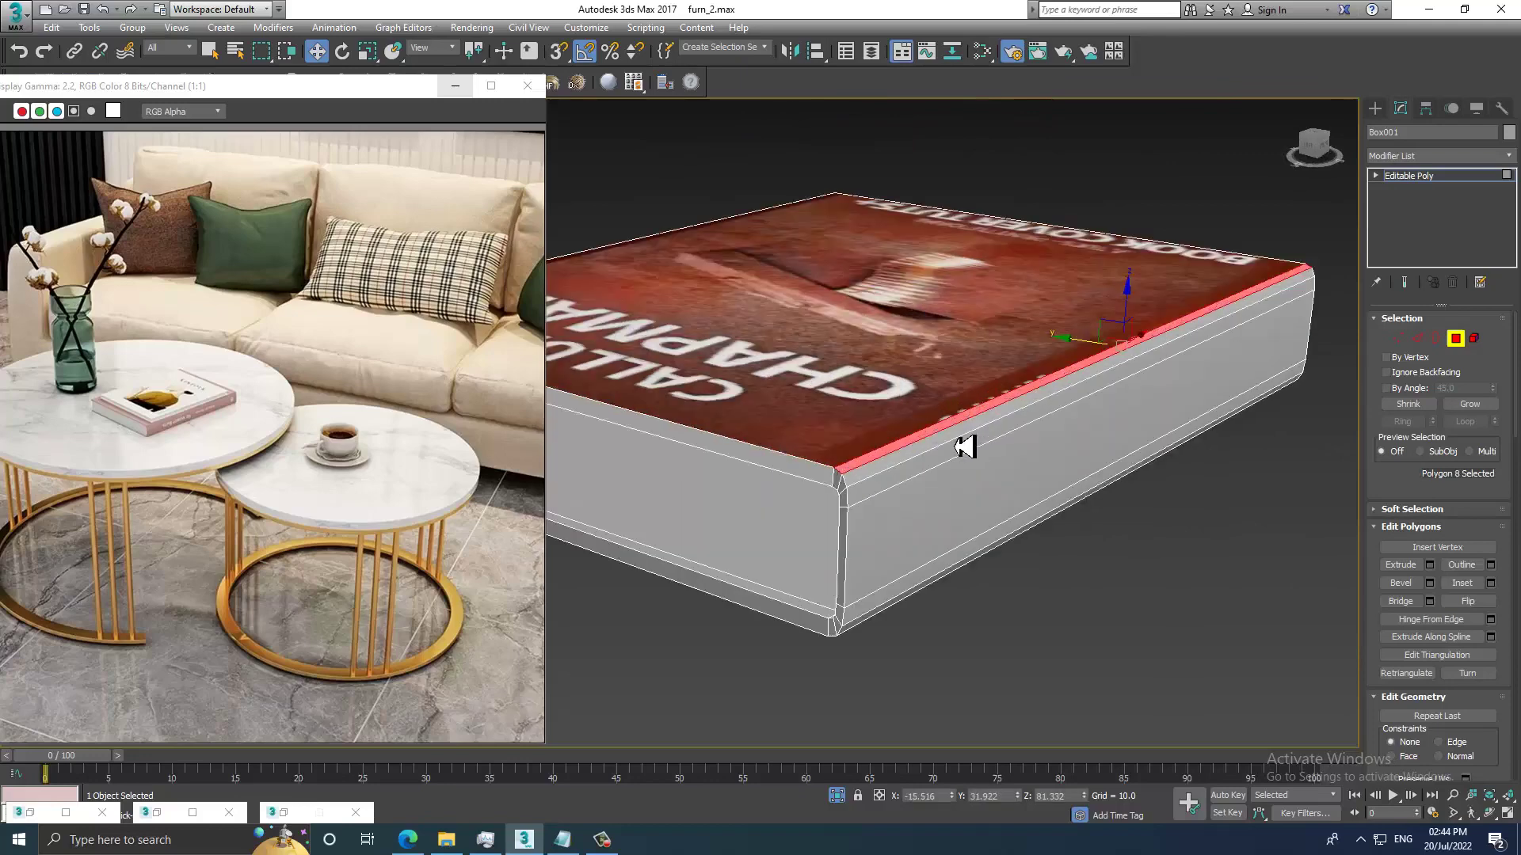
{"action": "left_click", "coordinate": [962, 458], "text": "ctrl"}
{"action": "left_click", "coordinate": [966, 555], "text": "ctrl"}
{"action": "left_click", "coordinate": [944, 584], "text": "ctrl"}
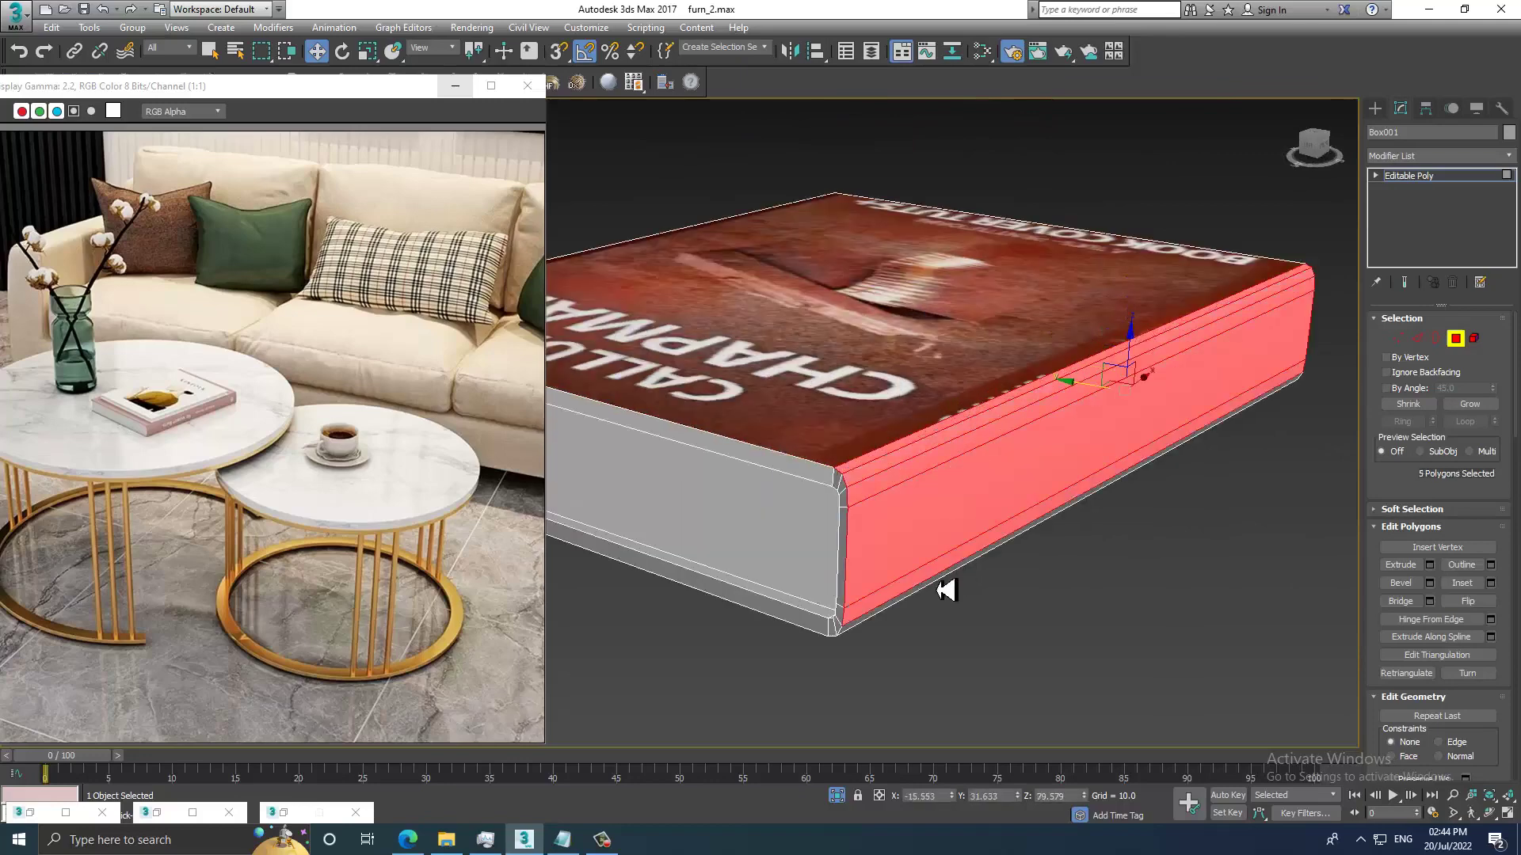
{"action": "left_click", "coordinate": [944, 598], "text": "ctrl"}
{"action": "mouse_move", "coordinate": [1029, 547]}
{"action": "middle_mouse_down", "text": "alt"}
{"action": "mouse_move", "coordinate": [1019, 483]}
{"action": "mouse_move", "coordinate": [1028, 504]}
{"action": "middle_mouse_up", "text": "alt"}
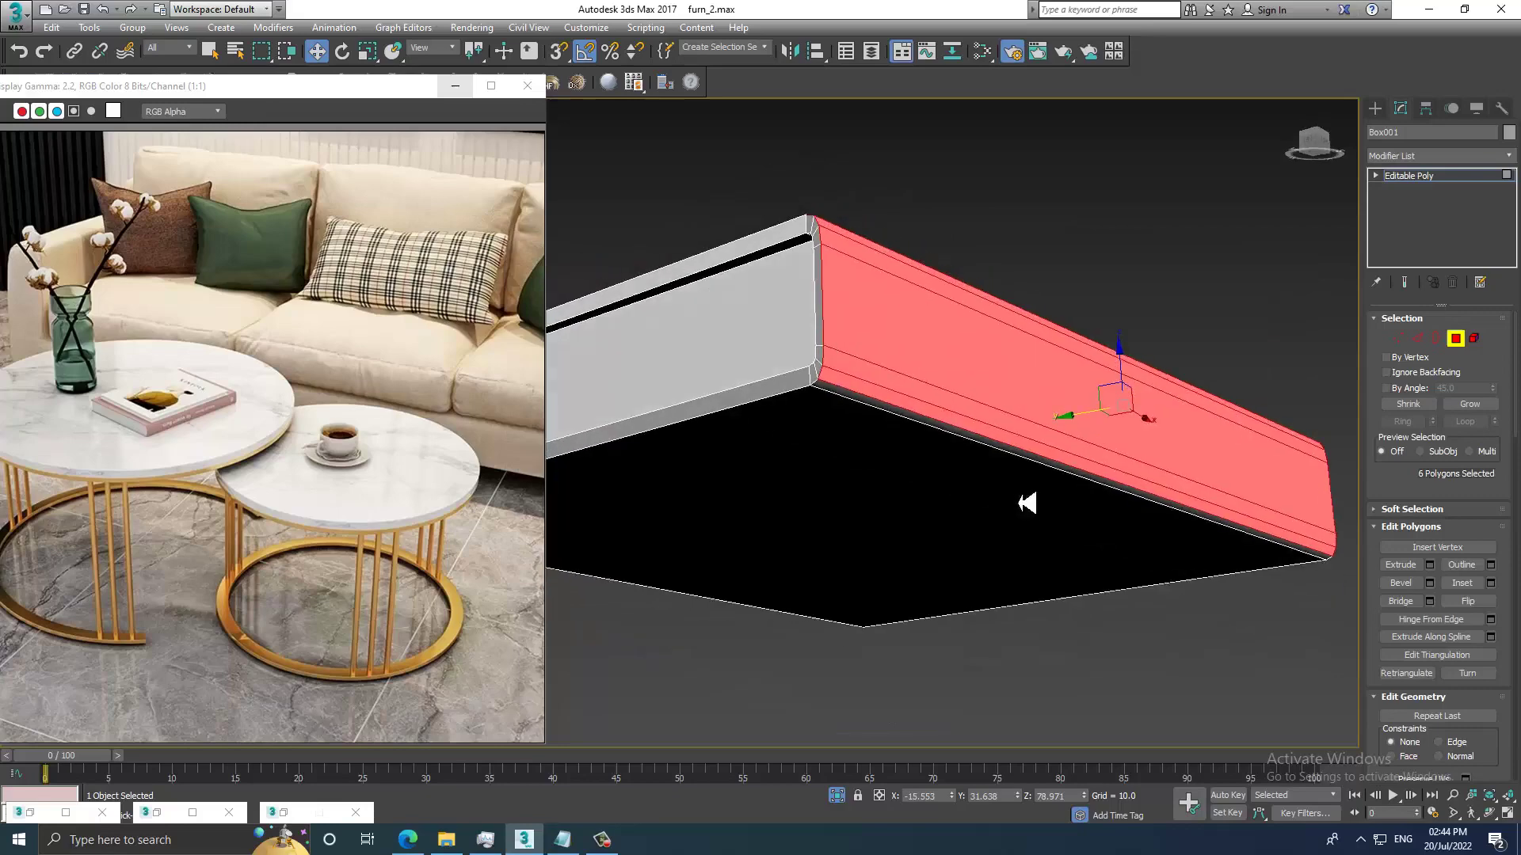
{"action": "left_click", "coordinate": [929, 428], "text": "ctrl"}
{"action": "mouse_move", "coordinate": [981, 430]}
{"action": "middle_mouse_down", "text": "alt"}
{"action": "mouse_move", "coordinate": [984, 465]}
{"action": "mouse_move", "coordinate": [947, 438]}
{"action": "mouse_move", "coordinate": [875, 437]}
{"action": "middle_mouse_up", "text": "alt"}
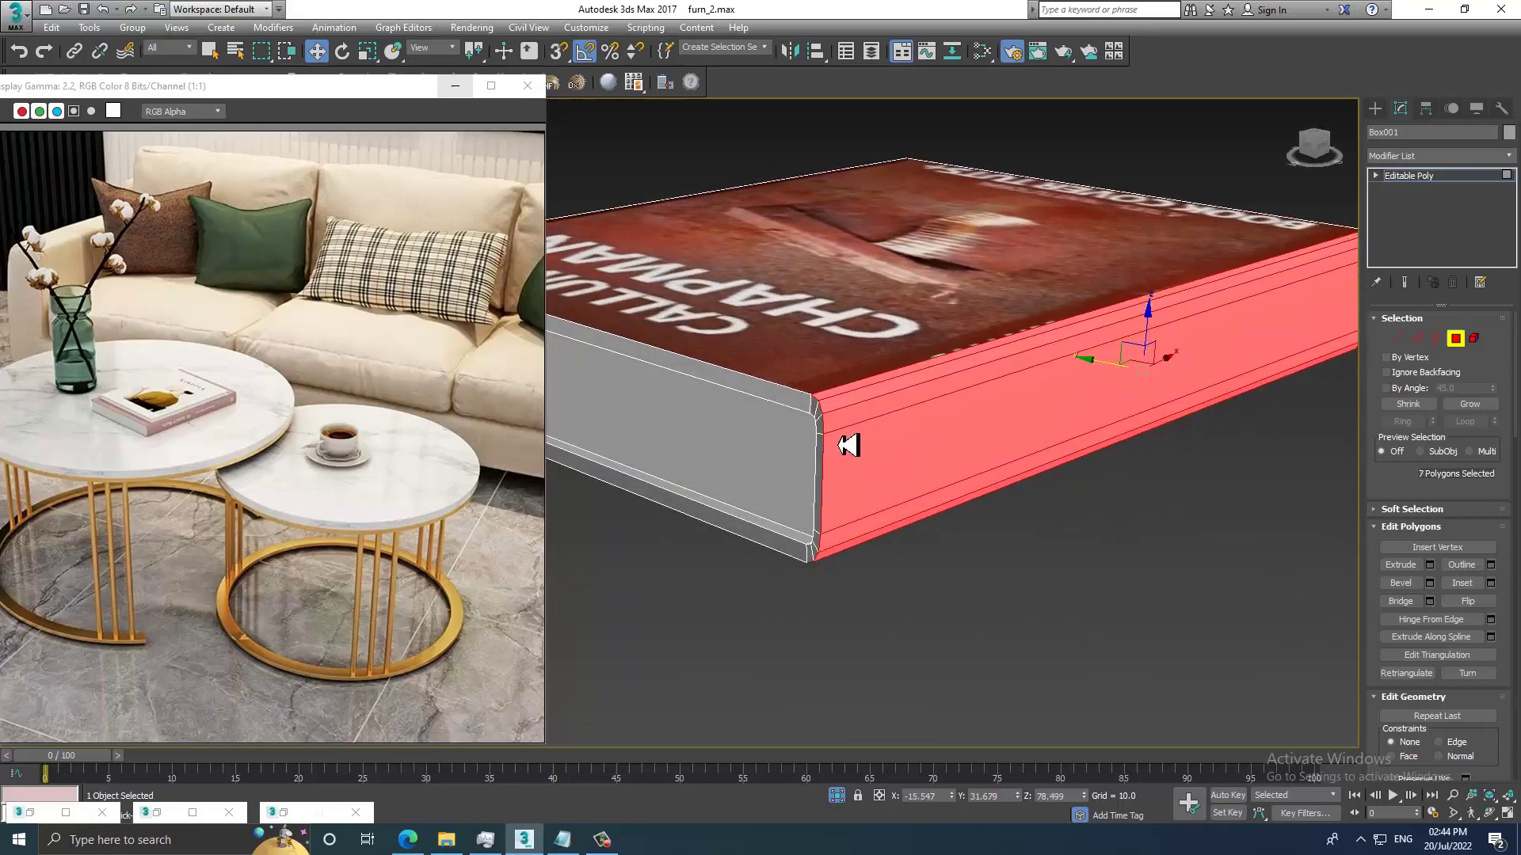
Assign cover Material #61 to the selected side faces.
{"action": "key", "text": "m"}
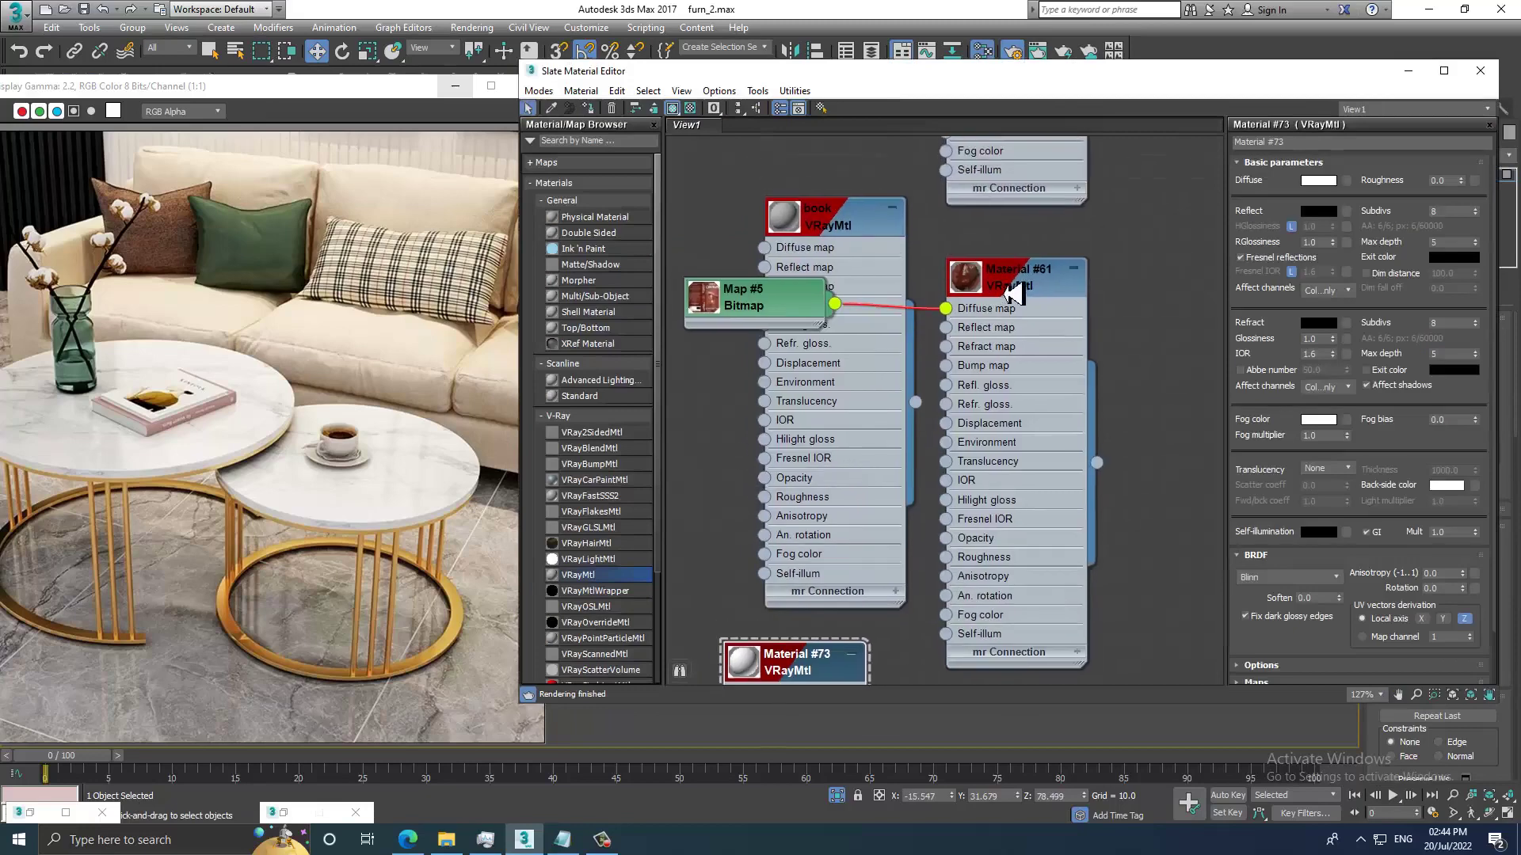
{"action": "left_click", "coordinate": [1408, 75]}
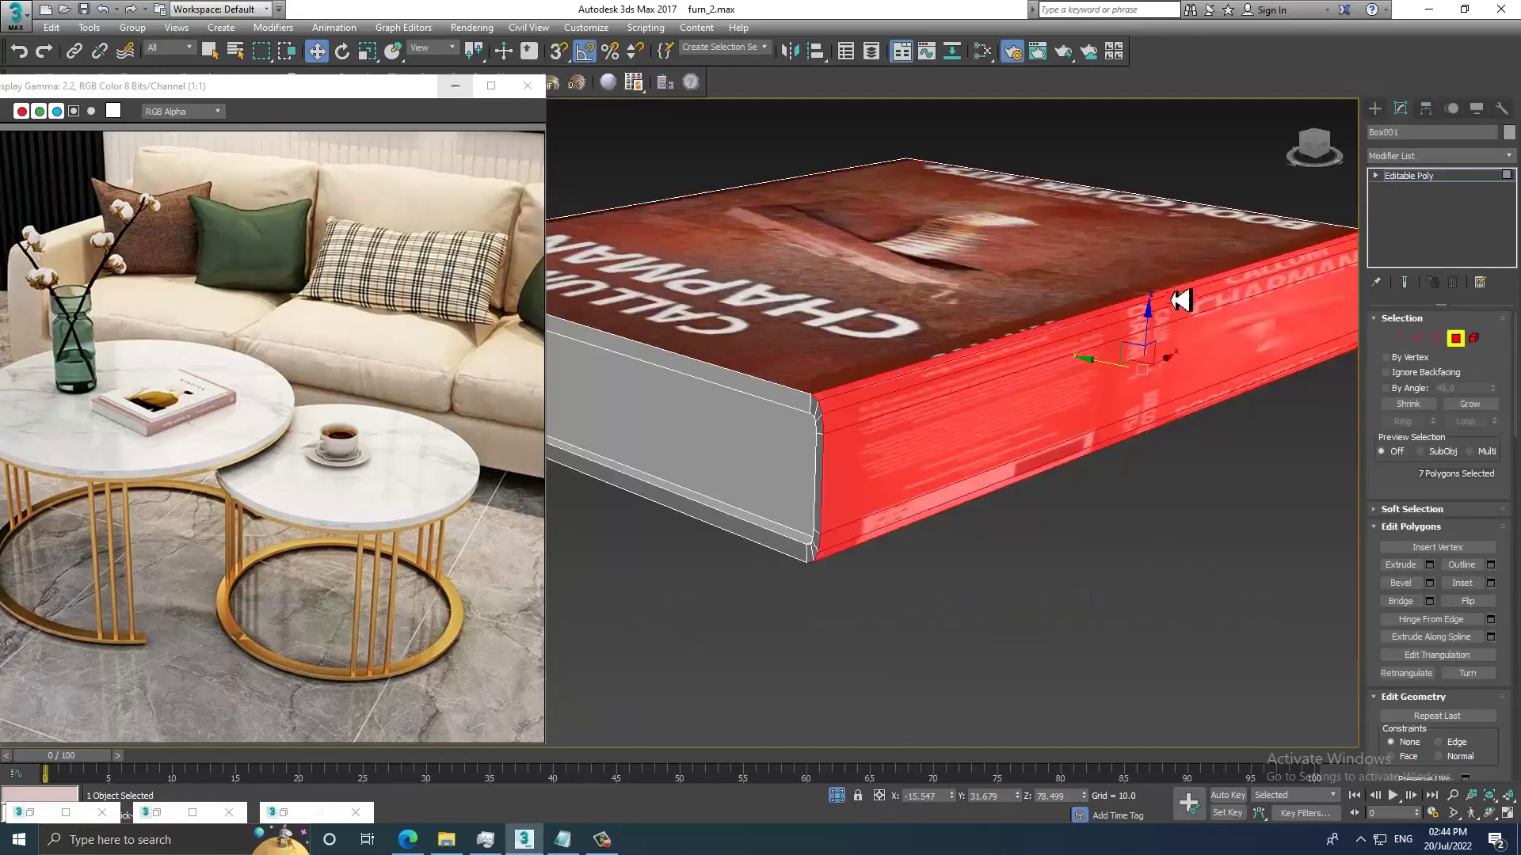
{"action": "mouse_move", "coordinate": [1171, 299]}
{"action": "middle_mouse_down", "text": "alt"}
{"action": "mouse_move", "coordinate": [1161, 424]}
{"action": "mouse_move", "coordinate": [1123, 437]}
{"action": "middle_mouse_up", "text": "alt"}
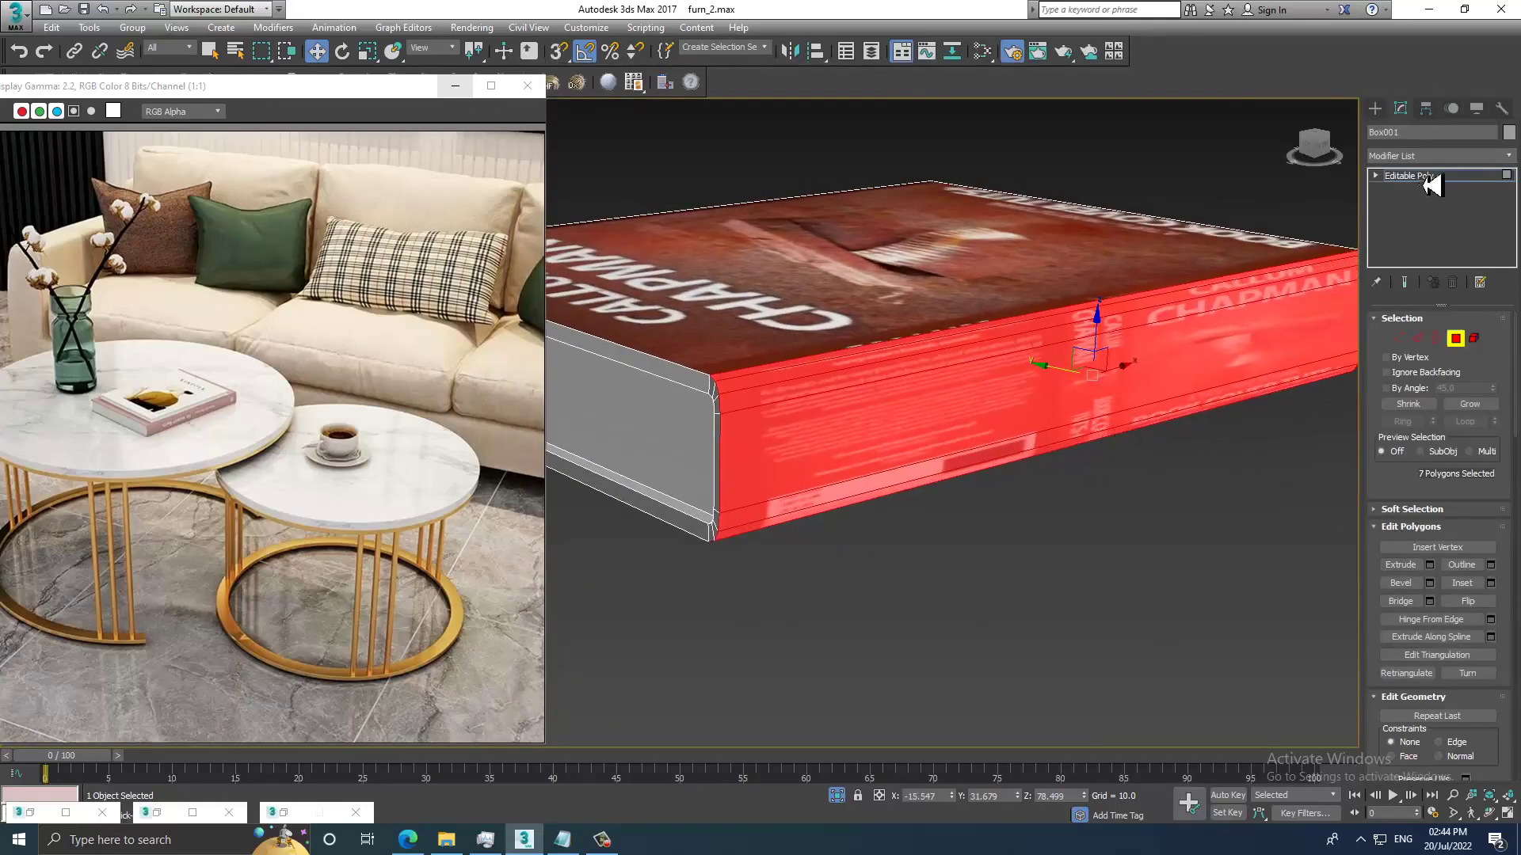
Add a UVW Map rotated -90° with Box projection, fitted to the book.
{"action": "left_click", "coordinate": [1448, 158]}
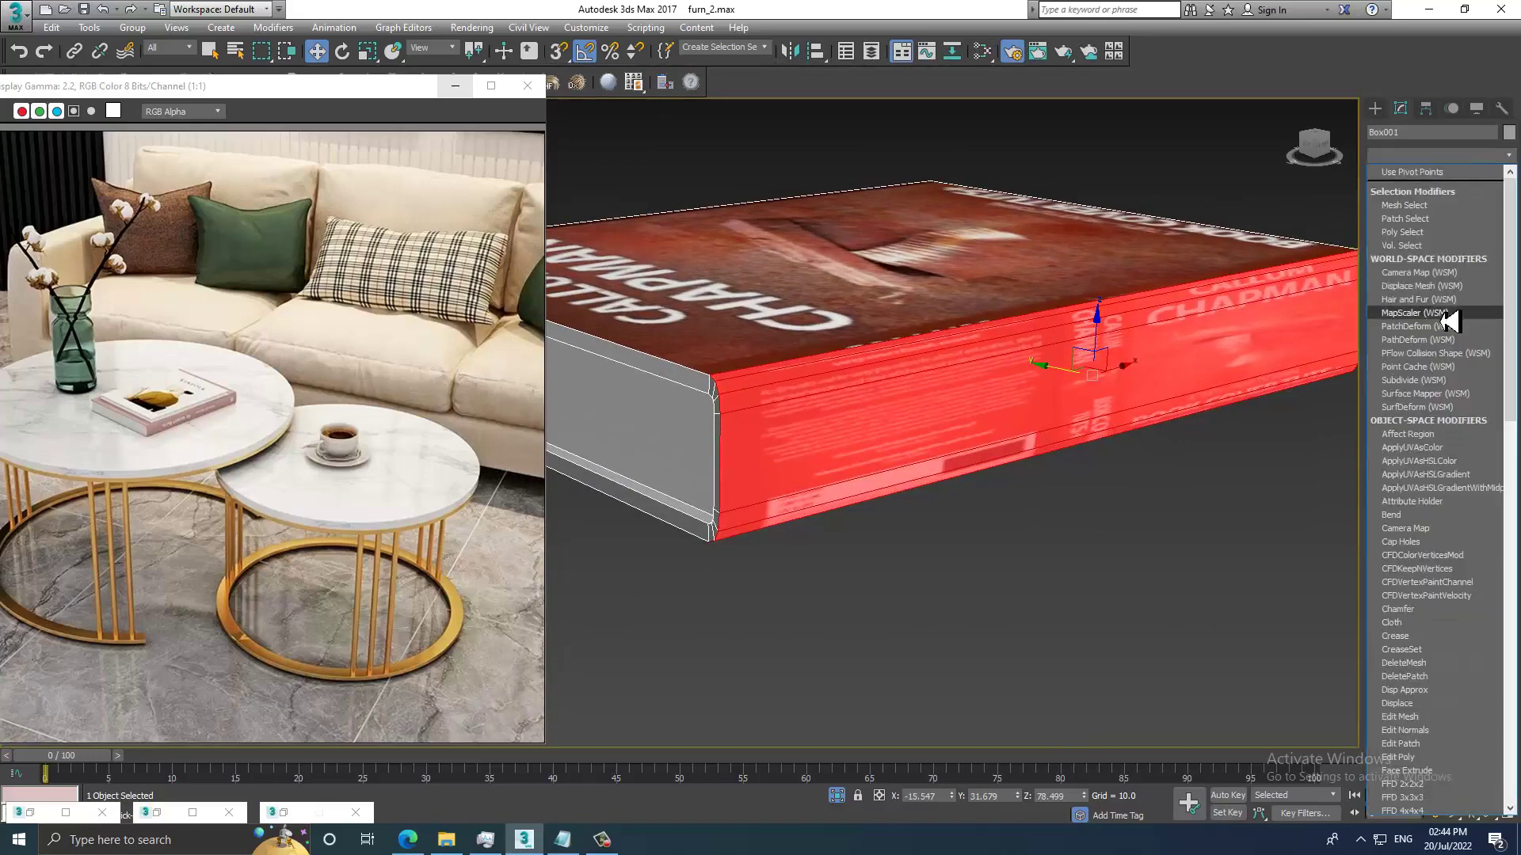
{"action": "scroll", "coordinate": [1445, 321], "scroll_direction": "down", "scroll_amount": 10}
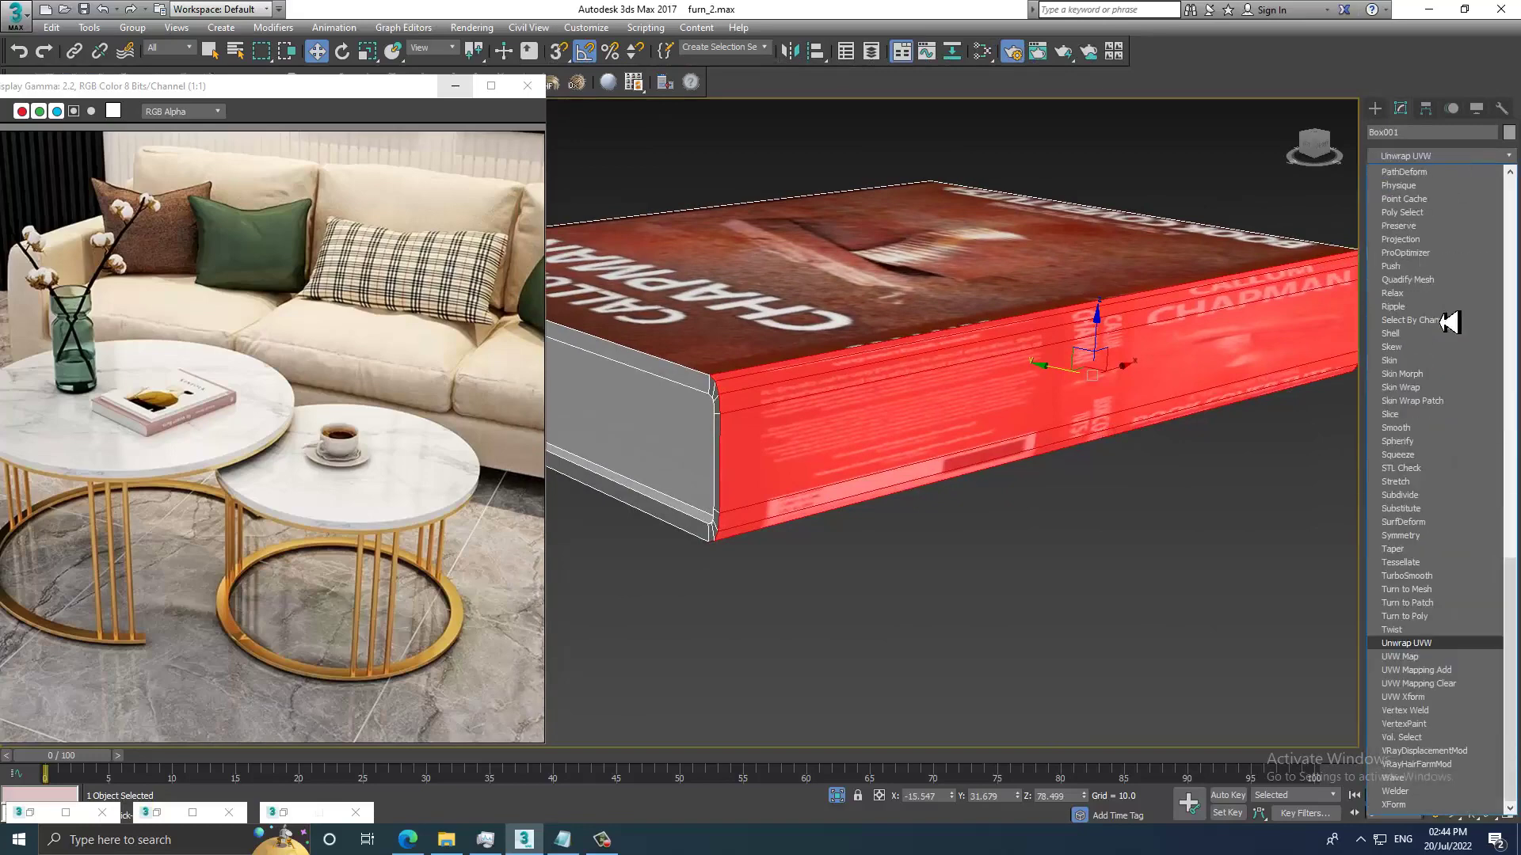
{"action": "left_click", "coordinate": [1418, 668]}
{"action": "left_click", "coordinate": [1420, 192]}
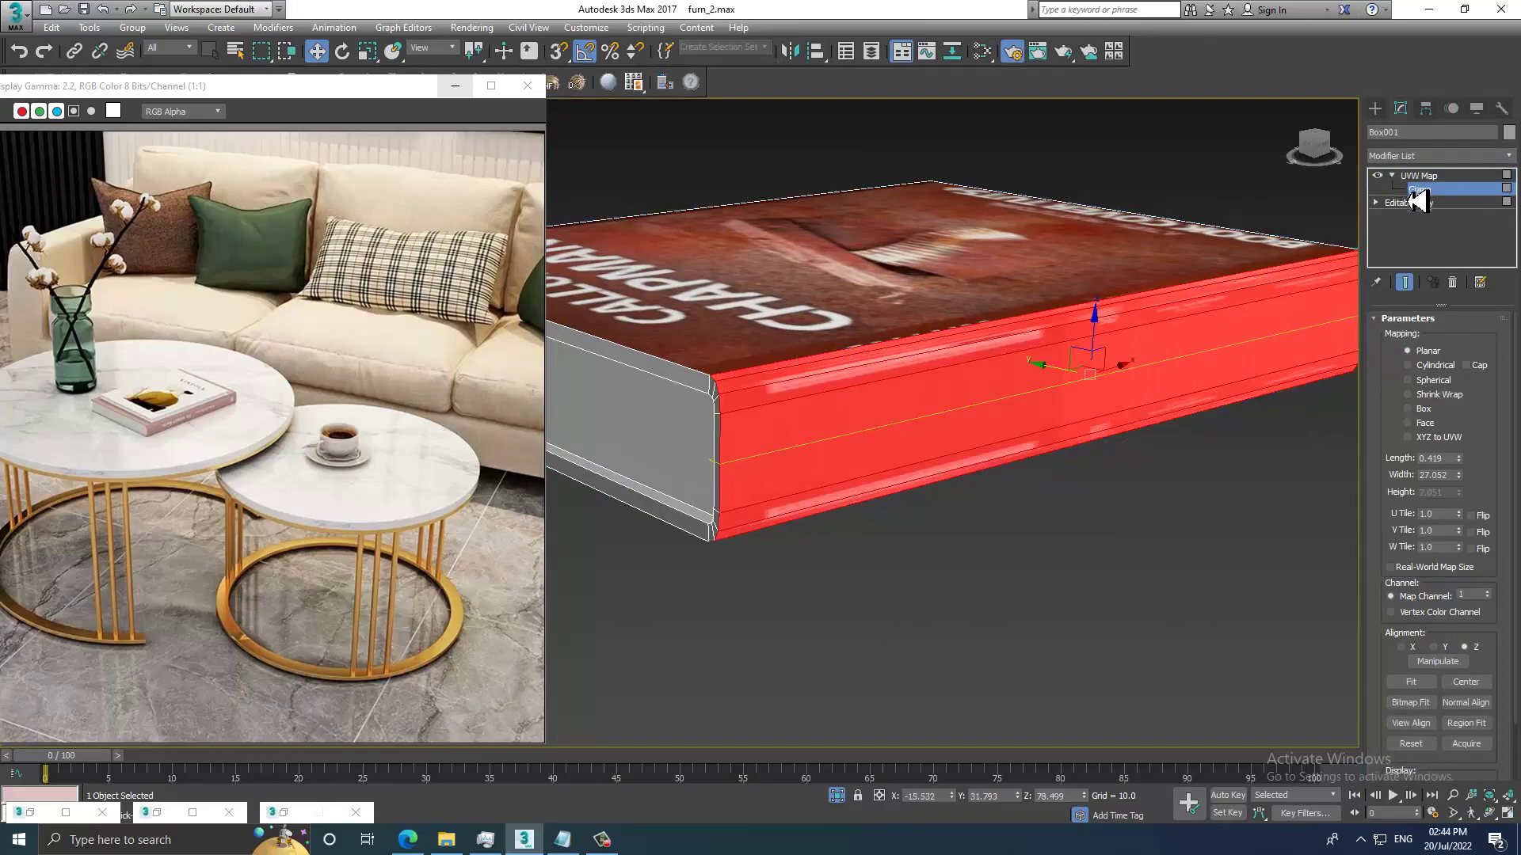
{"action": "key", "text": "e"}
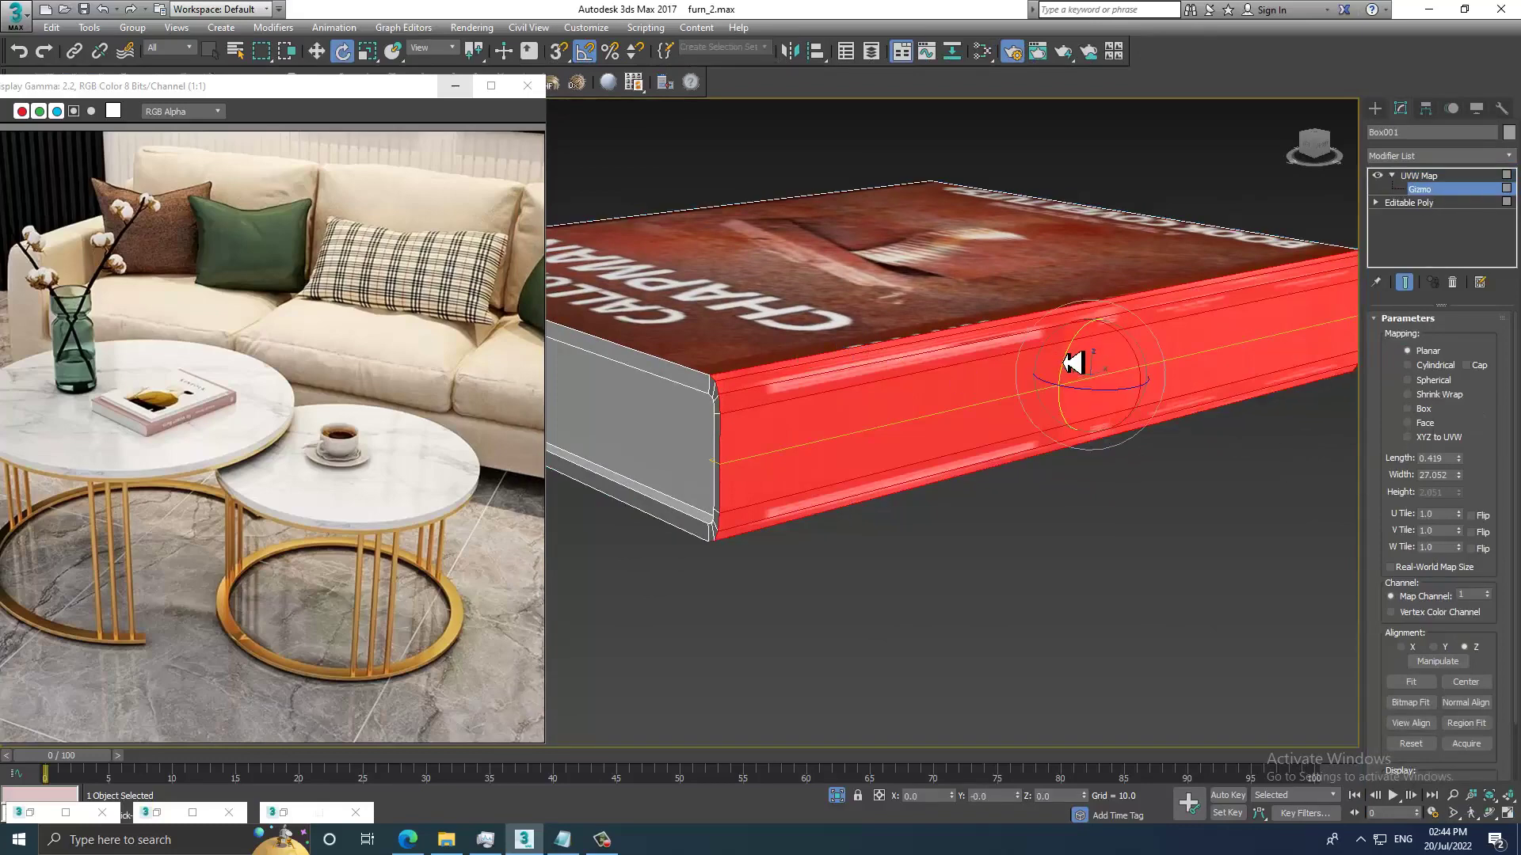
{"action": "left_click_drag", "start_coordinate": [1073, 363], "coordinate": [1073, 375]}
{"action": "left_click", "coordinate": [1422, 409]}
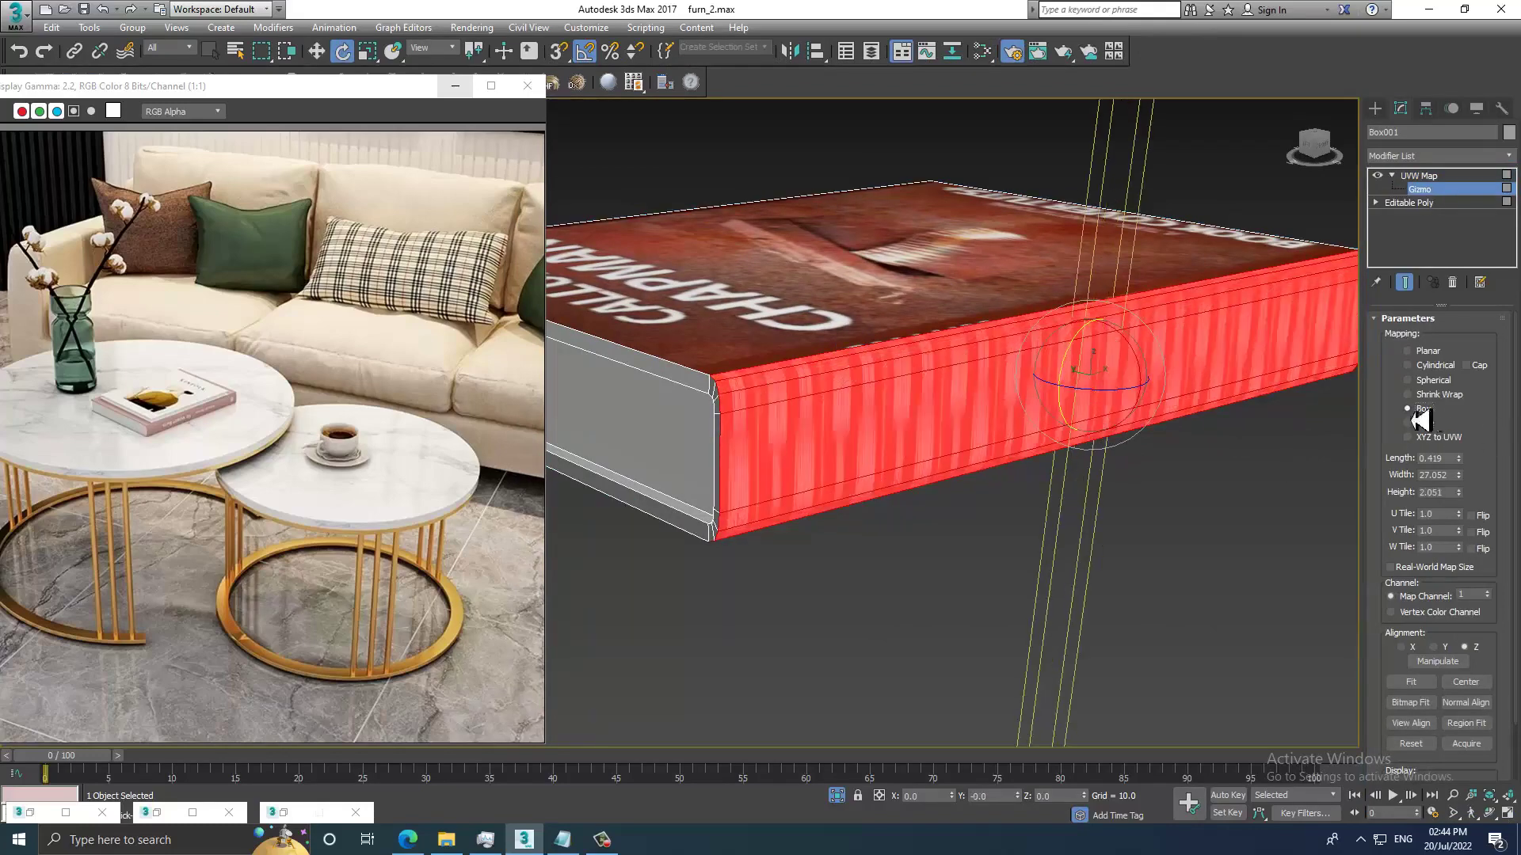
{"action": "left_click", "coordinate": [1411, 683]}
Move the UVW gizmo up along Z and left along X to position the side text.
{"action": "mouse_move", "coordinate": [1043, 510]}
{"action": "middle_mouse_down", "text": "alt"}
{"action": "mouse_move", "coordinate": [1056, 452]}
{"action": "mouse_move", "coordinate": [1094, 473]}
{"action": "middle_mouse_up", "text": "alt"}
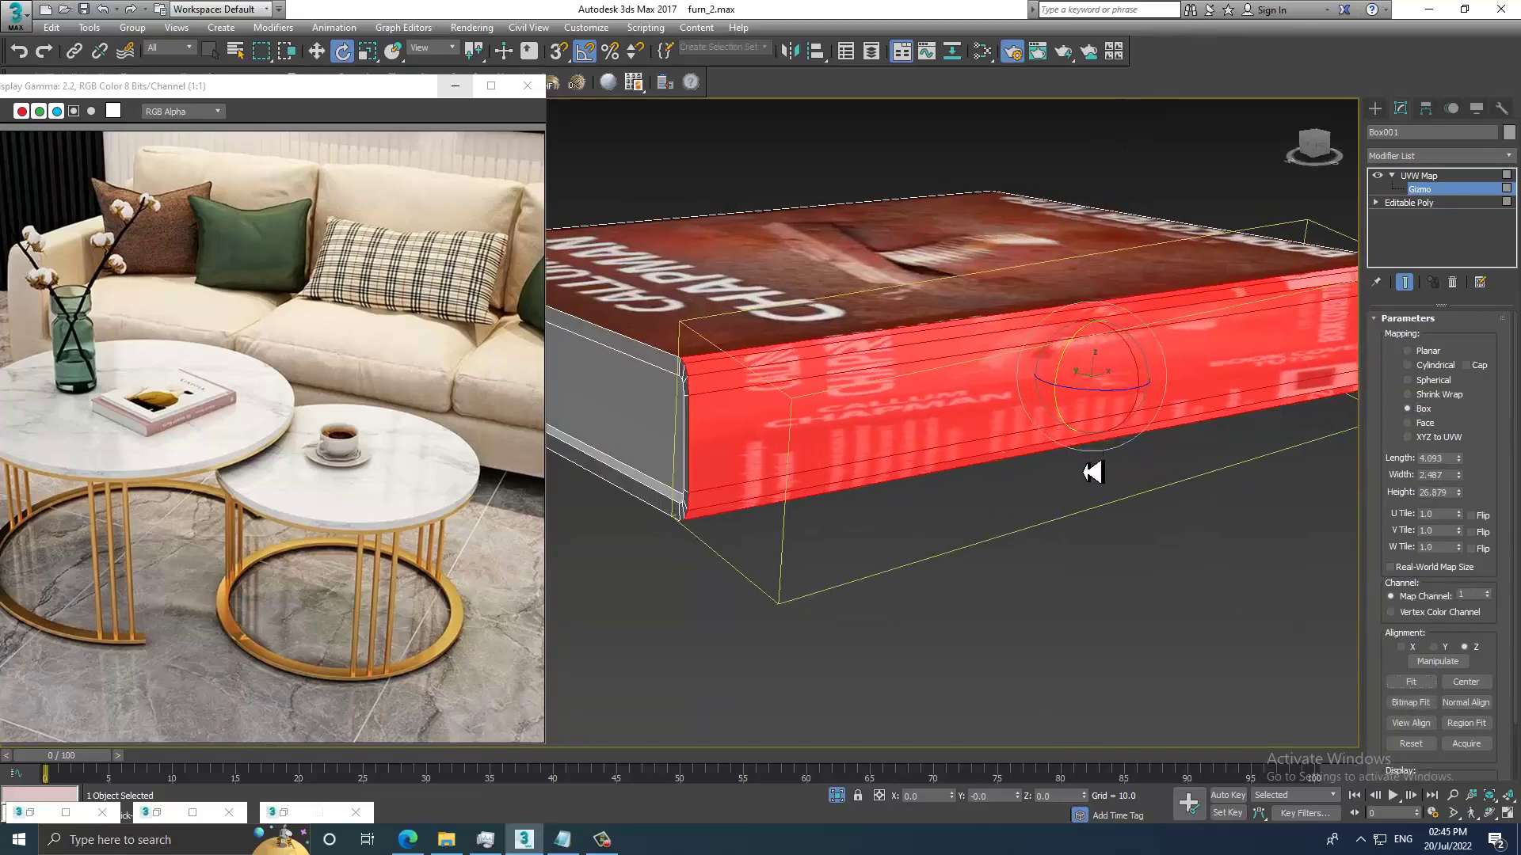
{"action": "key", "text": "w"}
{"action": "mouse_move", "coordinate": [1105, 349]}
{"action": "left_mouse_down"}
{"action": "mouse_move", "coordinate": [1123, 241]}
{"action": "mouse_move", "coordinate": [1131, 314]}
{"action": "left_mouse_up"}
{"action": "mouse_move", "coordinate": [1219, 380]}
{"action": "middle_mouse_down", "text": "alt"}
{"action": "mouse_move", "coordinate": [1052, 394]}
{"action": "mouse_move", "coordinate": [922, 326]}
{"action": "mouse_move", "coordinate": [994, 354]}
{"action": "middle_mouse_up", "text": "alt"}
{"action": "key", "text": "r"}
{"action": "key", "text": "w"}
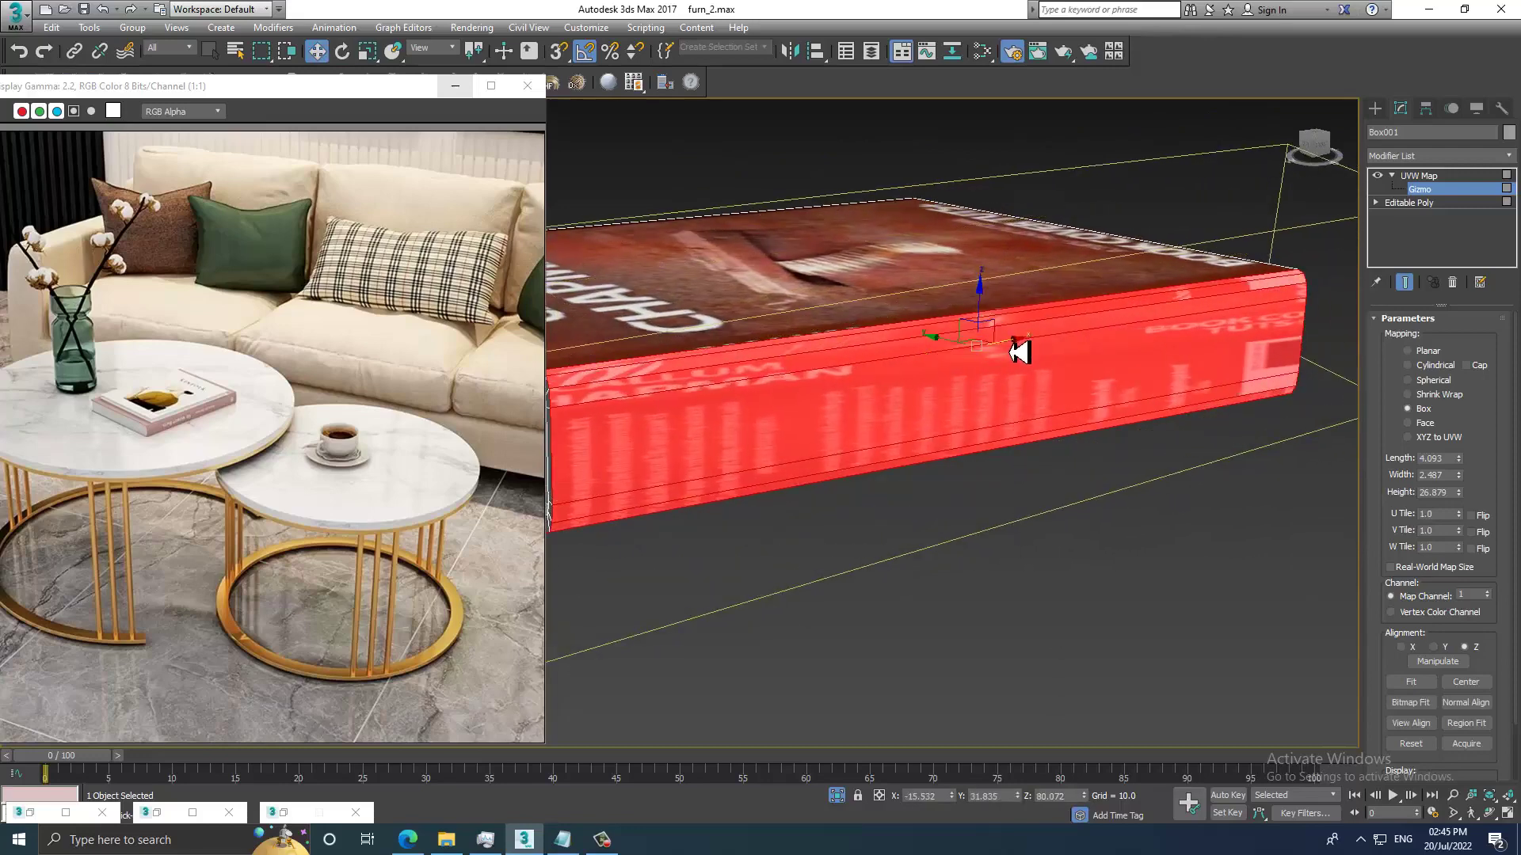
{"action": "left_click_drag", "start_coordinate": [1019, 351], "coordinate": [900, 353]}
{"action": "scroll", "coordinate": [977, 377], "scroll_direction": "down", "scroll_amount": 5}
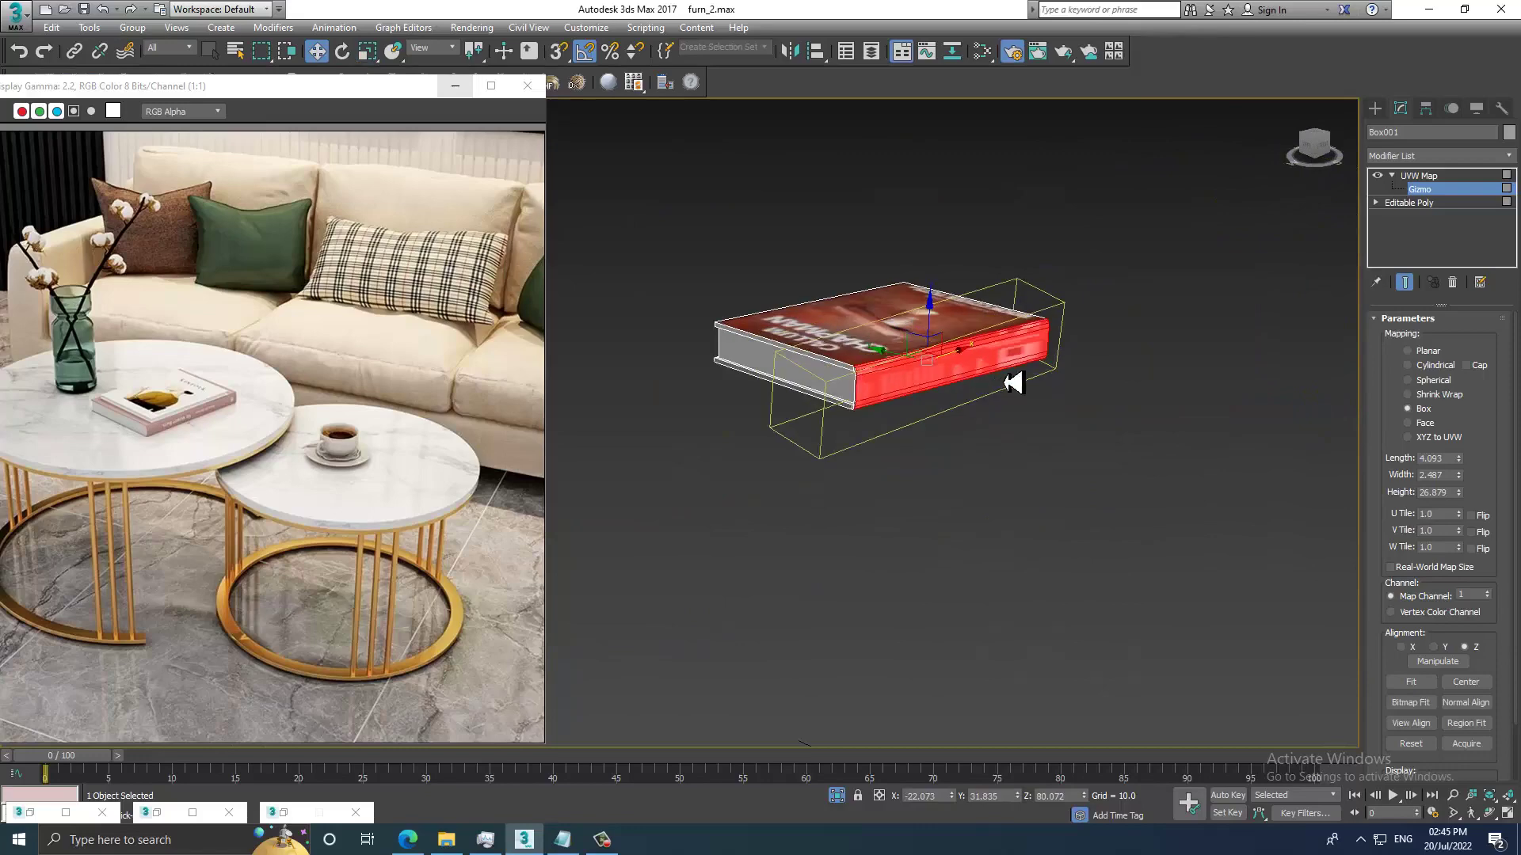
{"action": "scroll", "coordinate": [1014, 382], "scroll_direction": "up", "scroll_amount": 3}
Collapse the book's side mapping into an editable poly.
{"action": "right_click", "coordinate": [943, 317]}
{"action": "mouse_move", "coordinate": [977, 490]}
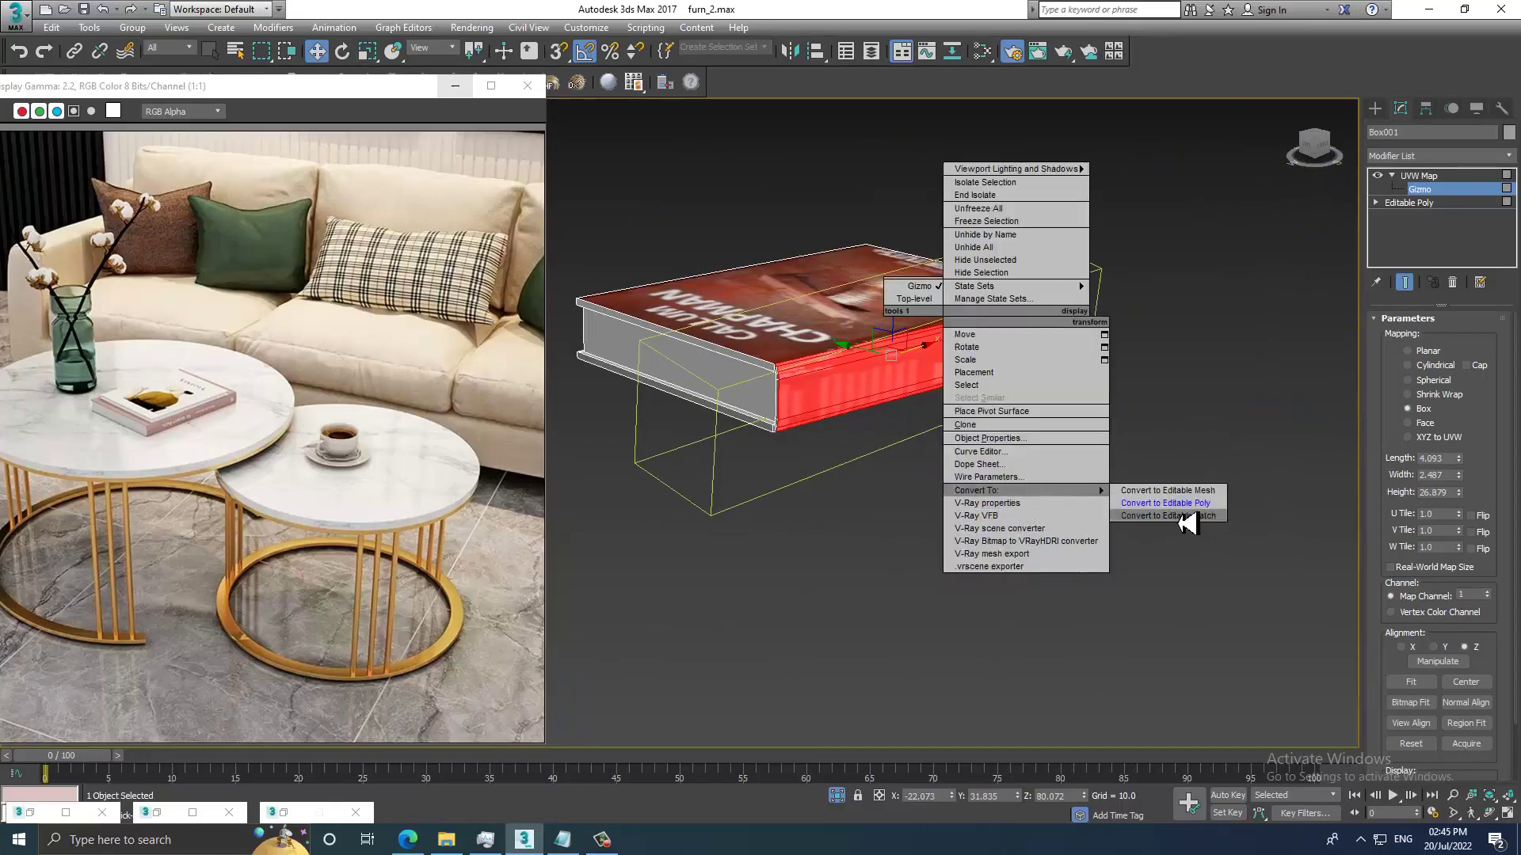
{"action": "left_click", "coordinate": [1180, 503]}
{"action": "left_click", "coordinate": [1093, 513]}
{"action": "scroll", "coordinate": [1077, 476], "scroll_direction": "down", "scroll_amount": 2}
End isolation to show the whole table scene.
{"action": "right_click", "coordinate": [1151, 335]}
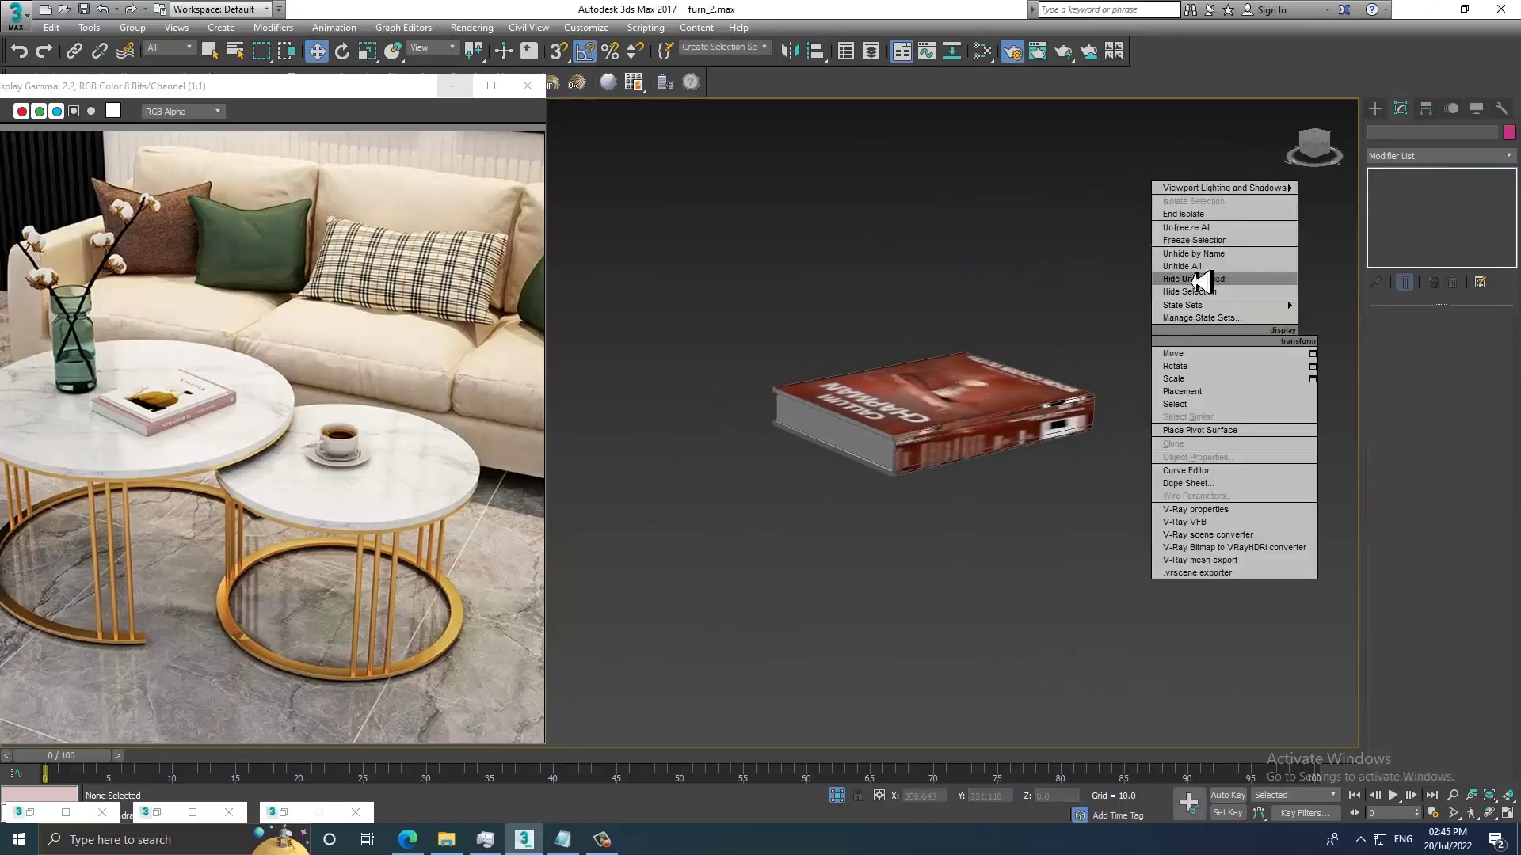
{"action": "left_click", "coordinate": [1233, 215]}
{"action": "scroll", "coordinate": [1113, 457], "scroll_direction": "up", "scroll_amount": 5}
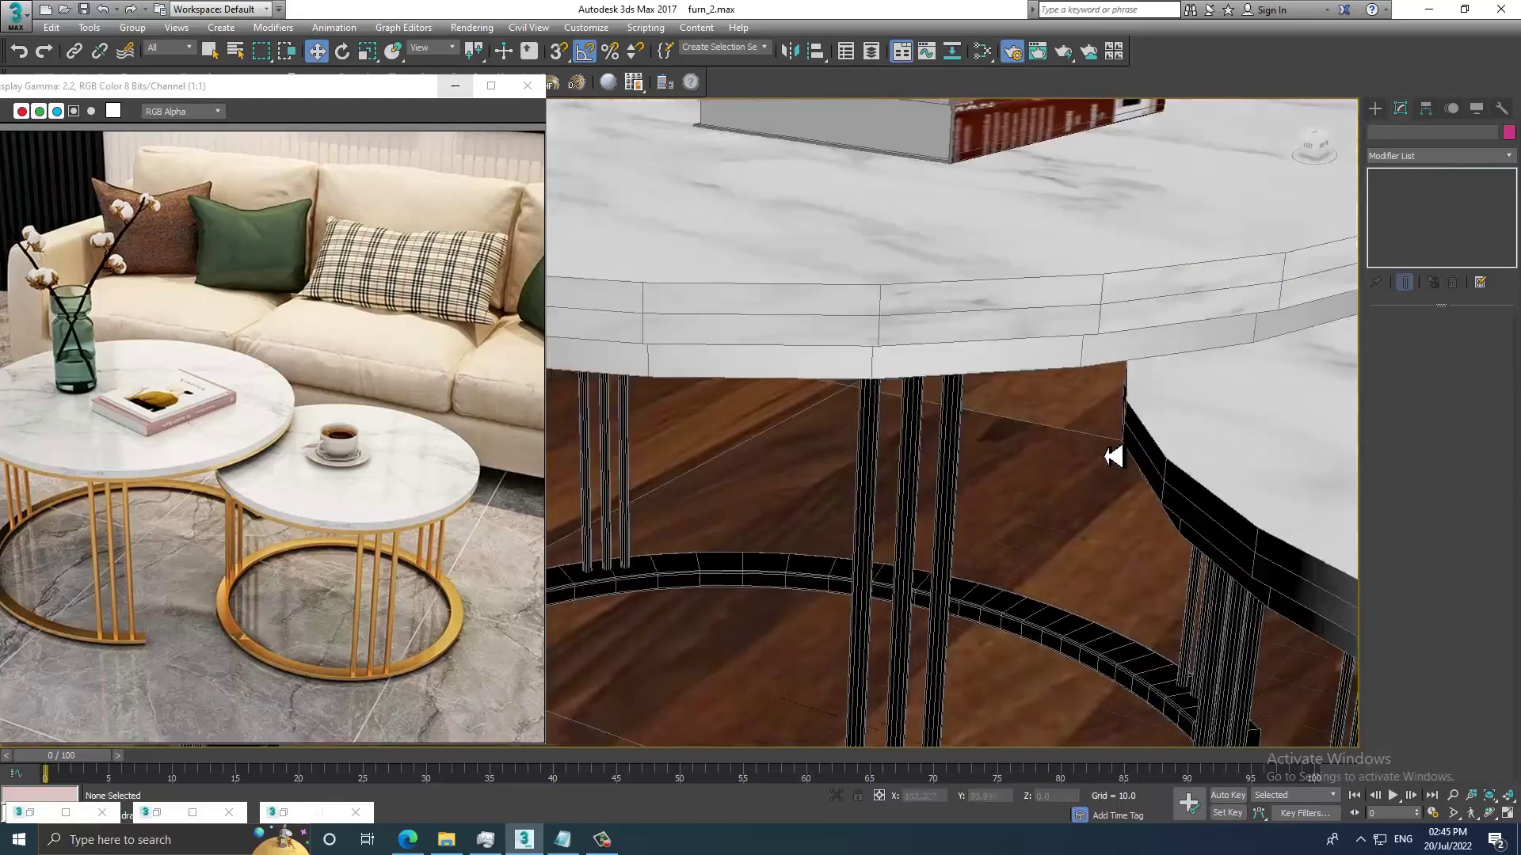
{"action": "scroll", "coordinate": [1113, 457], "scroll_direction": "down", "scroll_amount": 3}
{"action": "scroll", "coordinate": [981, 492], "scroll_direction": "down", "scroll_amount": 3}
{"action": "scroll", "coordinate": [862, 428], "scroll_direction": "up", "scroll_amount": 1}
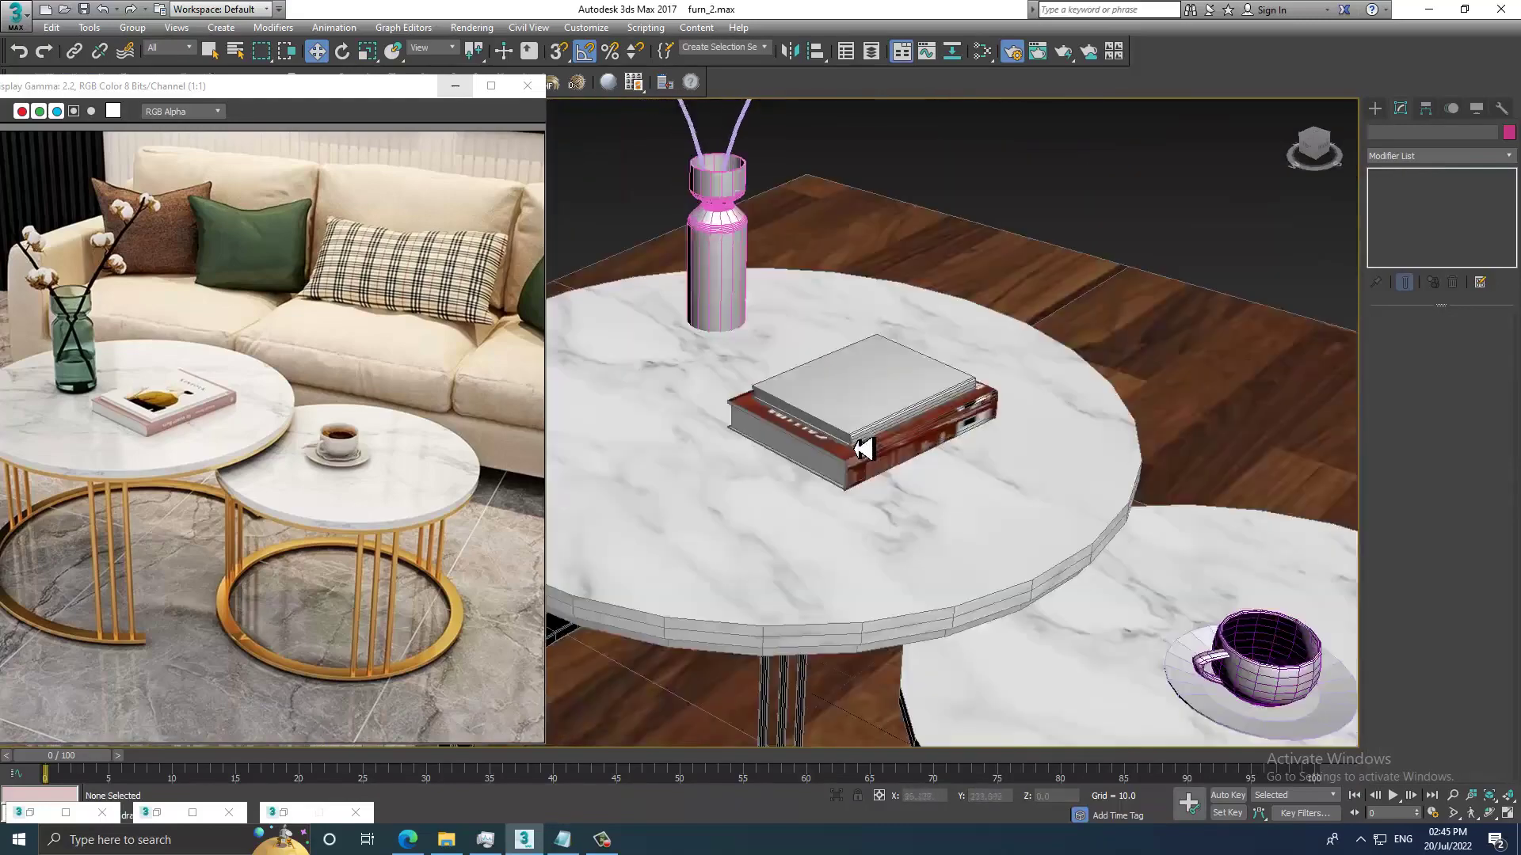
{"action": "scroll", "coordinate": [862, 449], "scroll_direction": "up", "scroll_amount": 3}
Select the top book (Box002) and bring up the Slate Material Editor.
{"action": "left_click", "coordinate": [776, 441]}
{"action": "scroll", "coordinate": [835, 435], "scroll_direction": "up", "scroll_amount": 1}
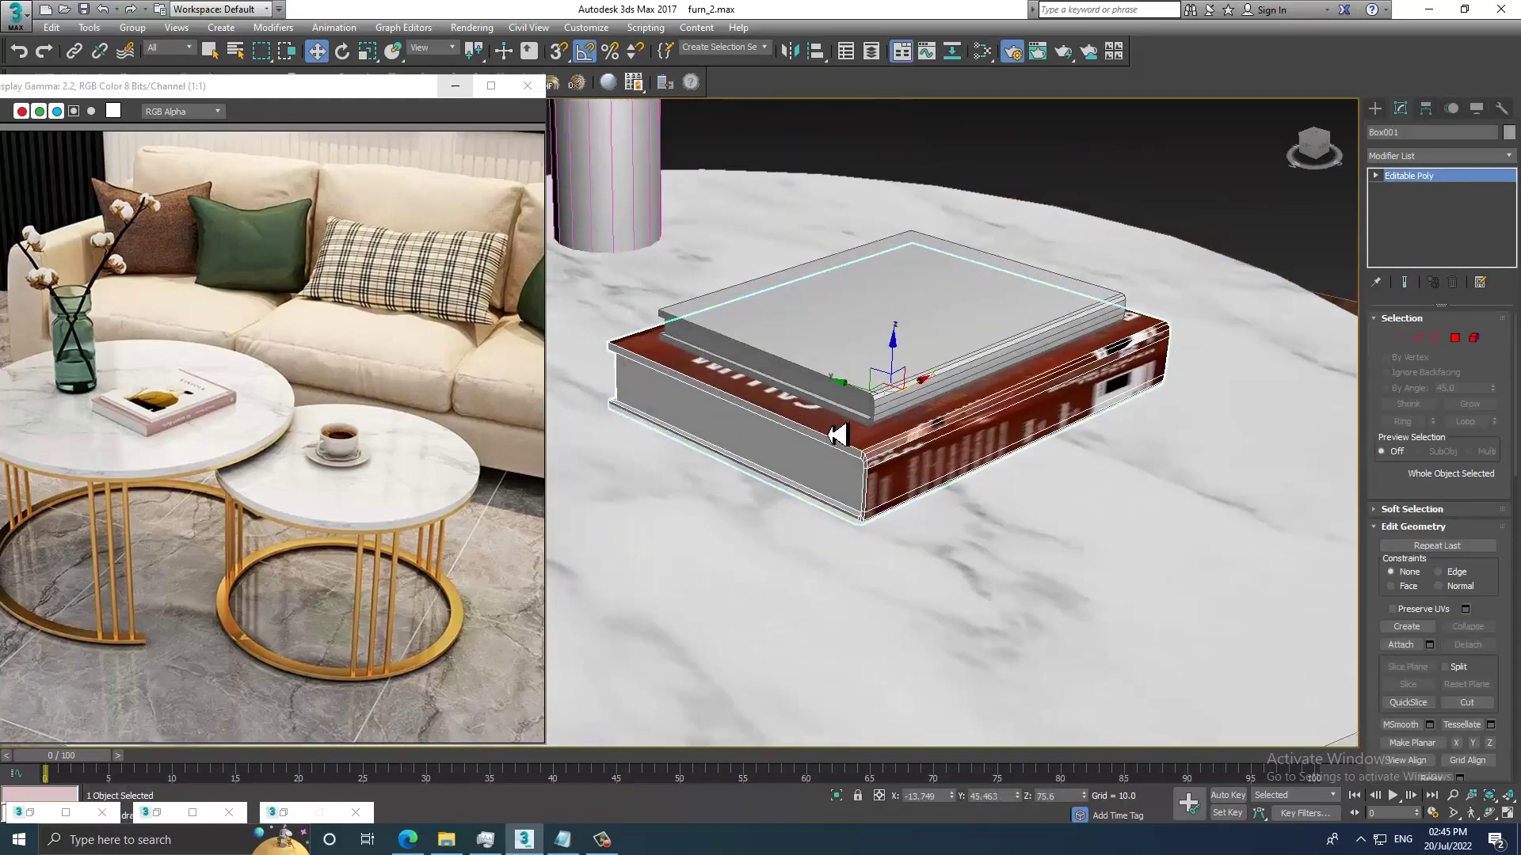
{"action": "mouse_move", "coordinate": [836, 435]}
{"action": "middle_mouse_down", "text": "alt"}
{"action": "mouse_move", "coordinate": [968, 435]}
{"action": "mouse_move", "coordinate": [865, 452]}
{"action": "mouse_move", "coordinate": [910, 468]}
{"action": "middle_mouse_up", "text": "alt"}
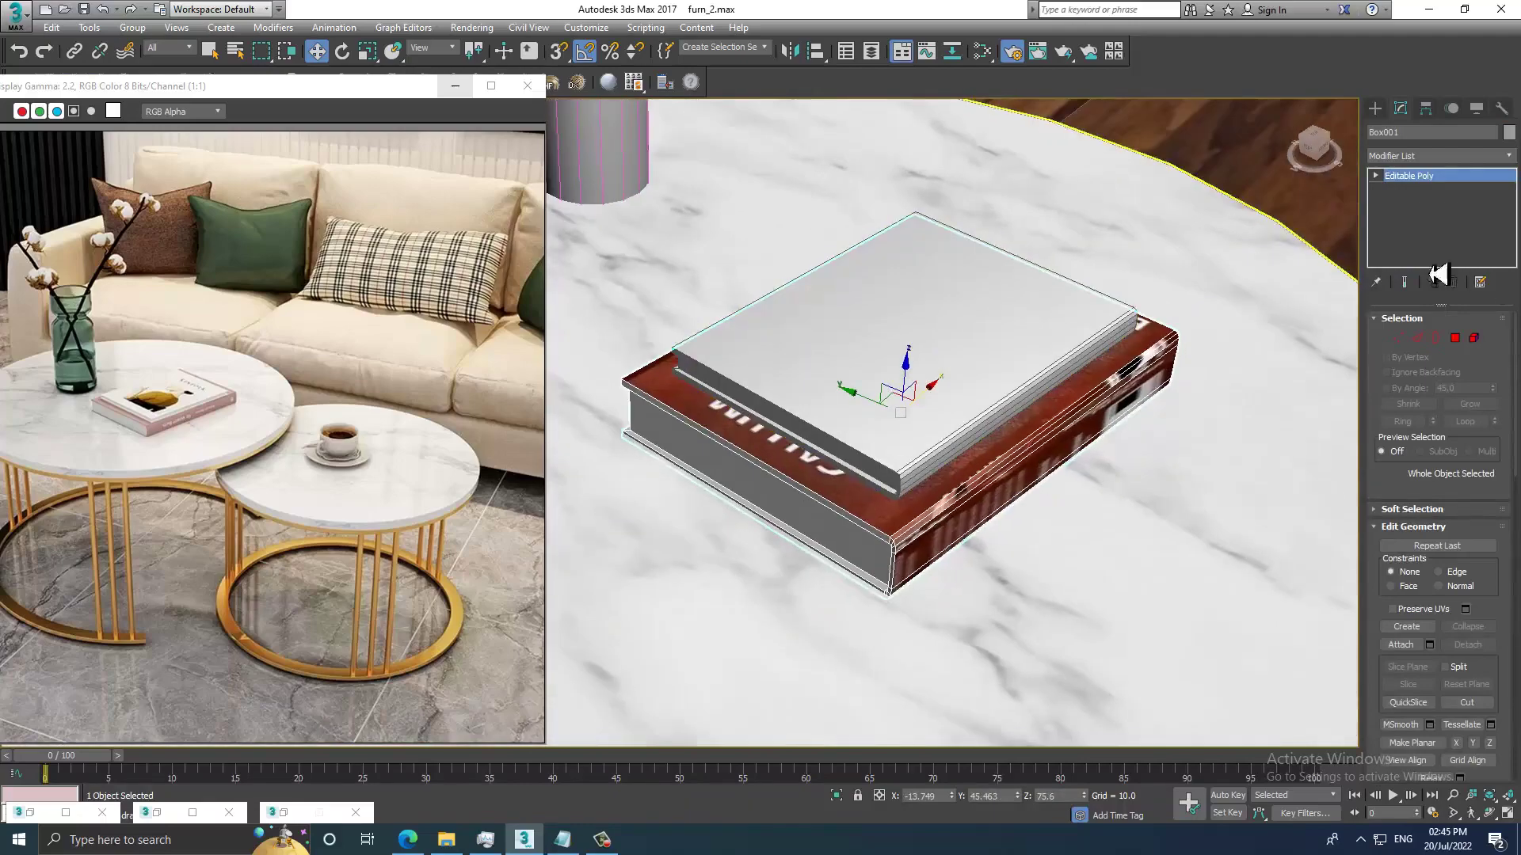
{"action": "key", "text": "1"}
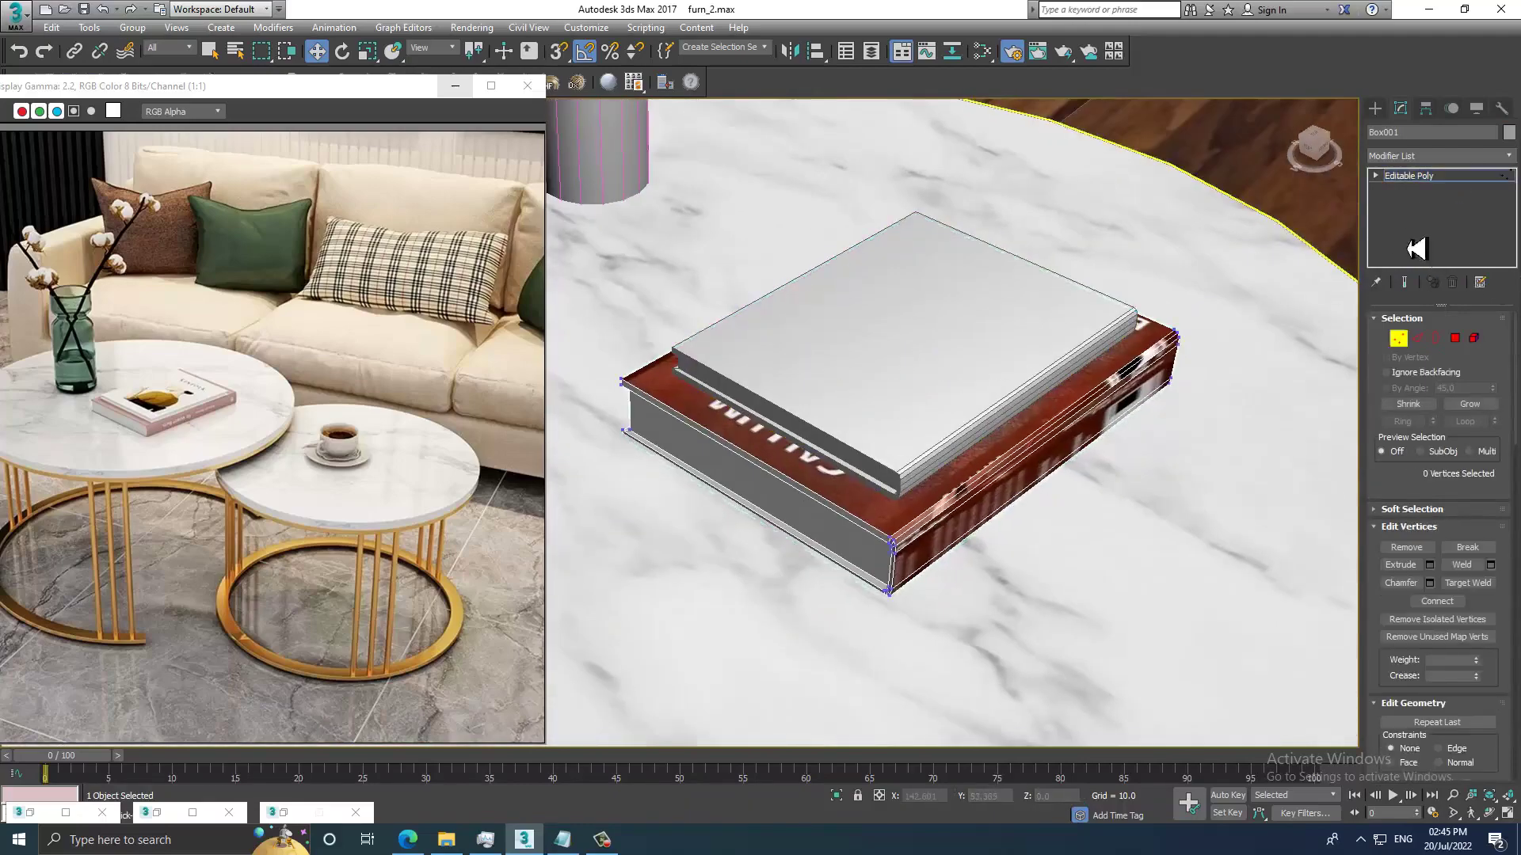
{"action": "left_click", "coordinate": [1438, 176]}
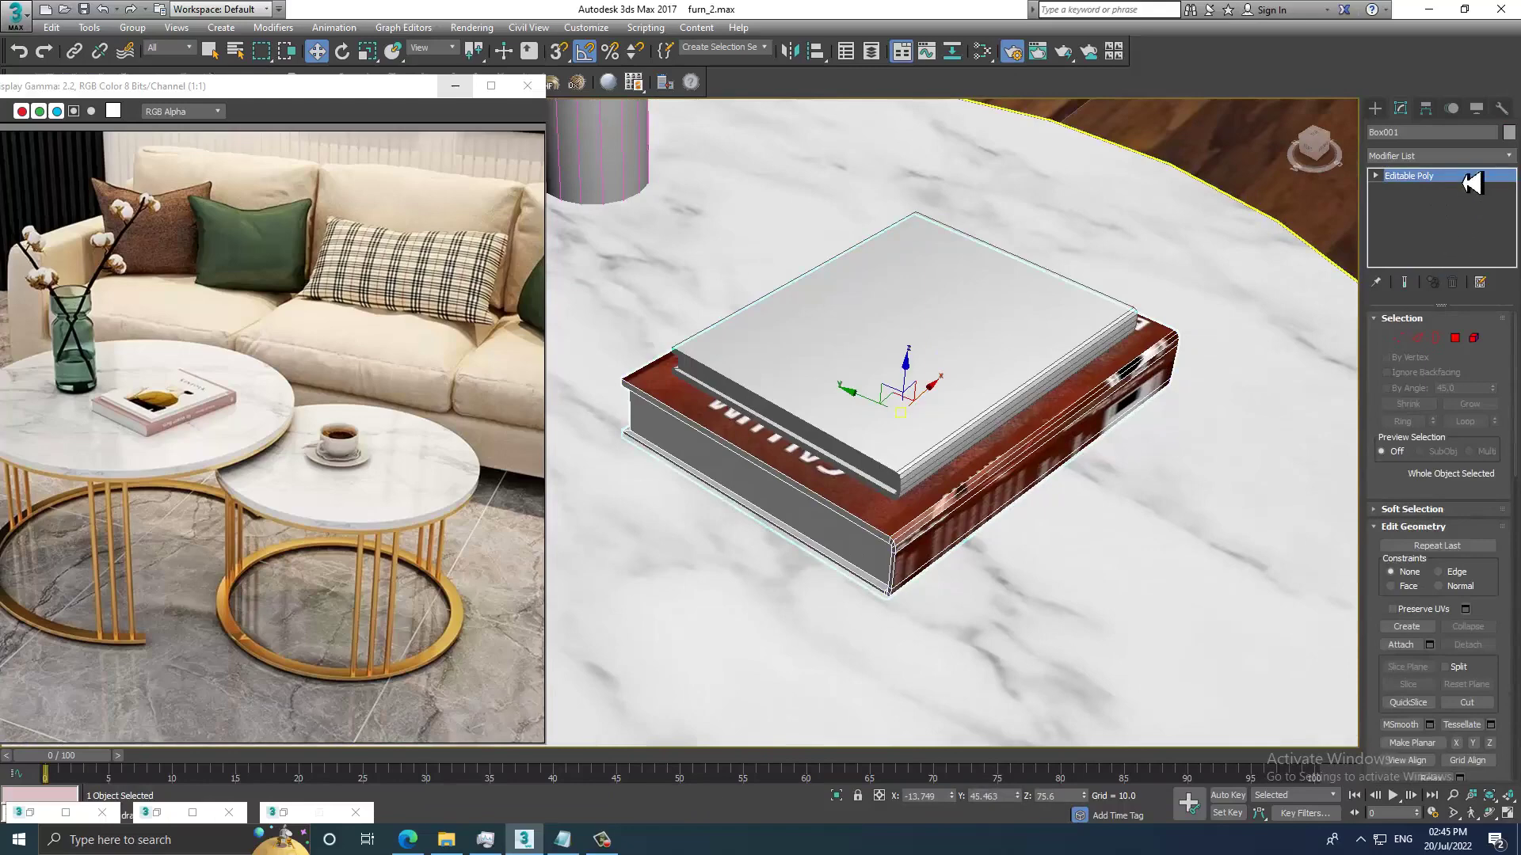
{"action": "key", "text": "1"}
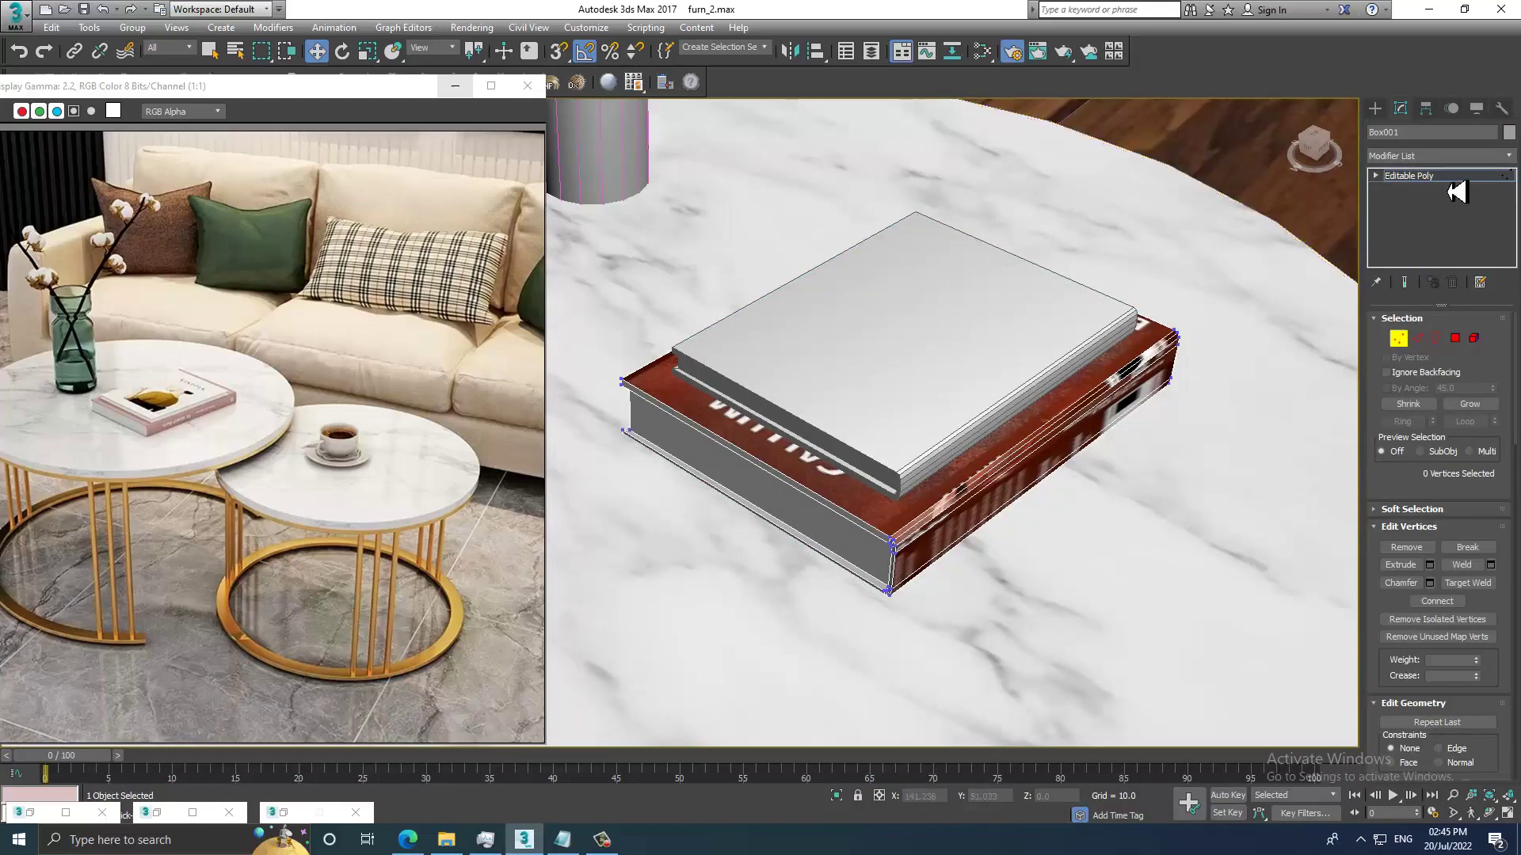
{"action": "left_click", "coordinate": [1451, 179]}
{"action": "left_click", "coordinate": [1046, 367]}
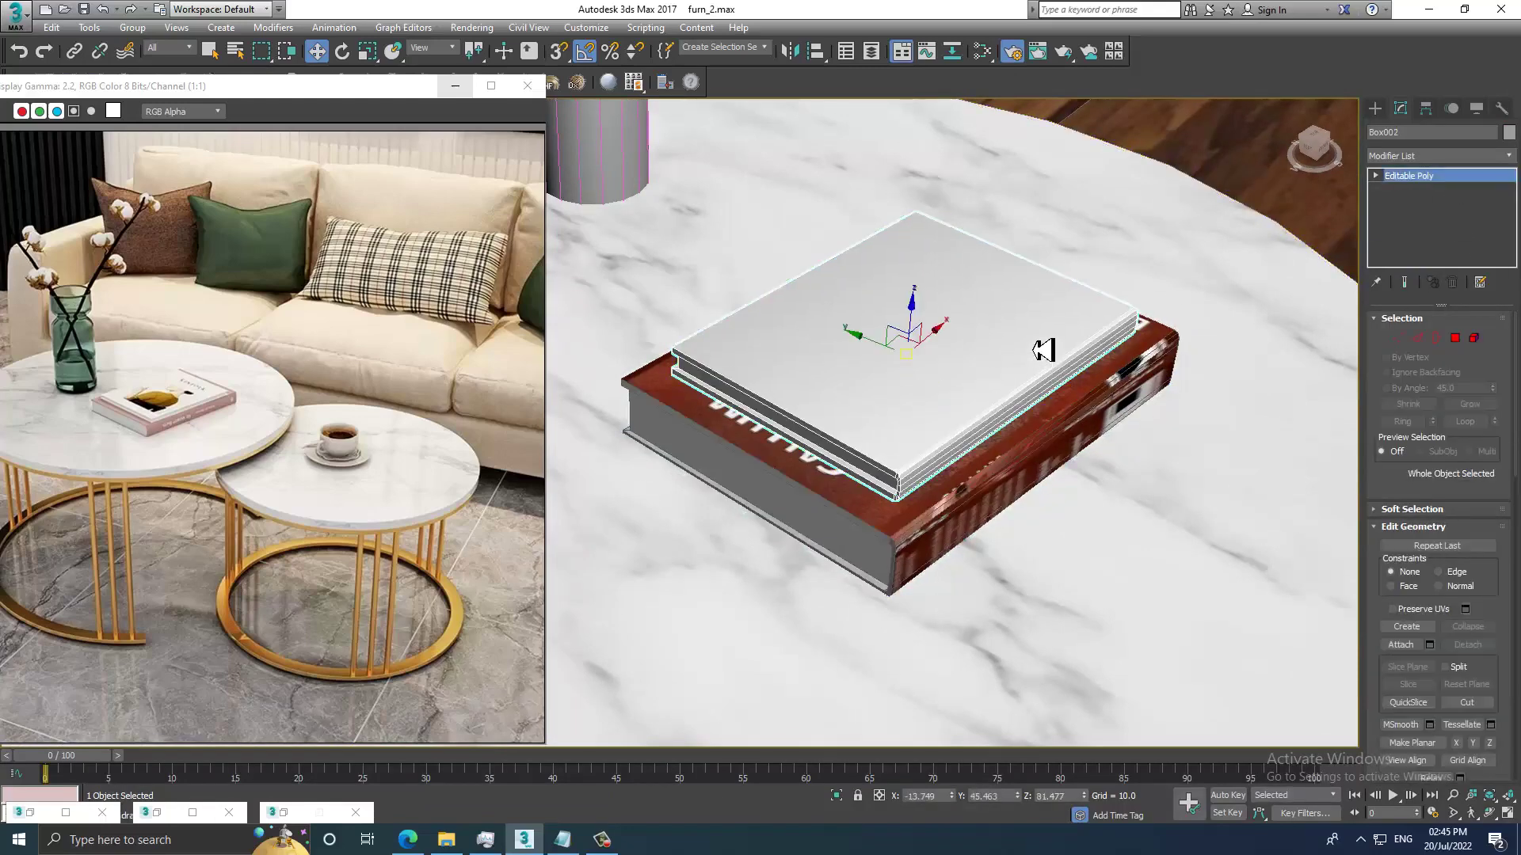
{"action": "key", "text": "m"}
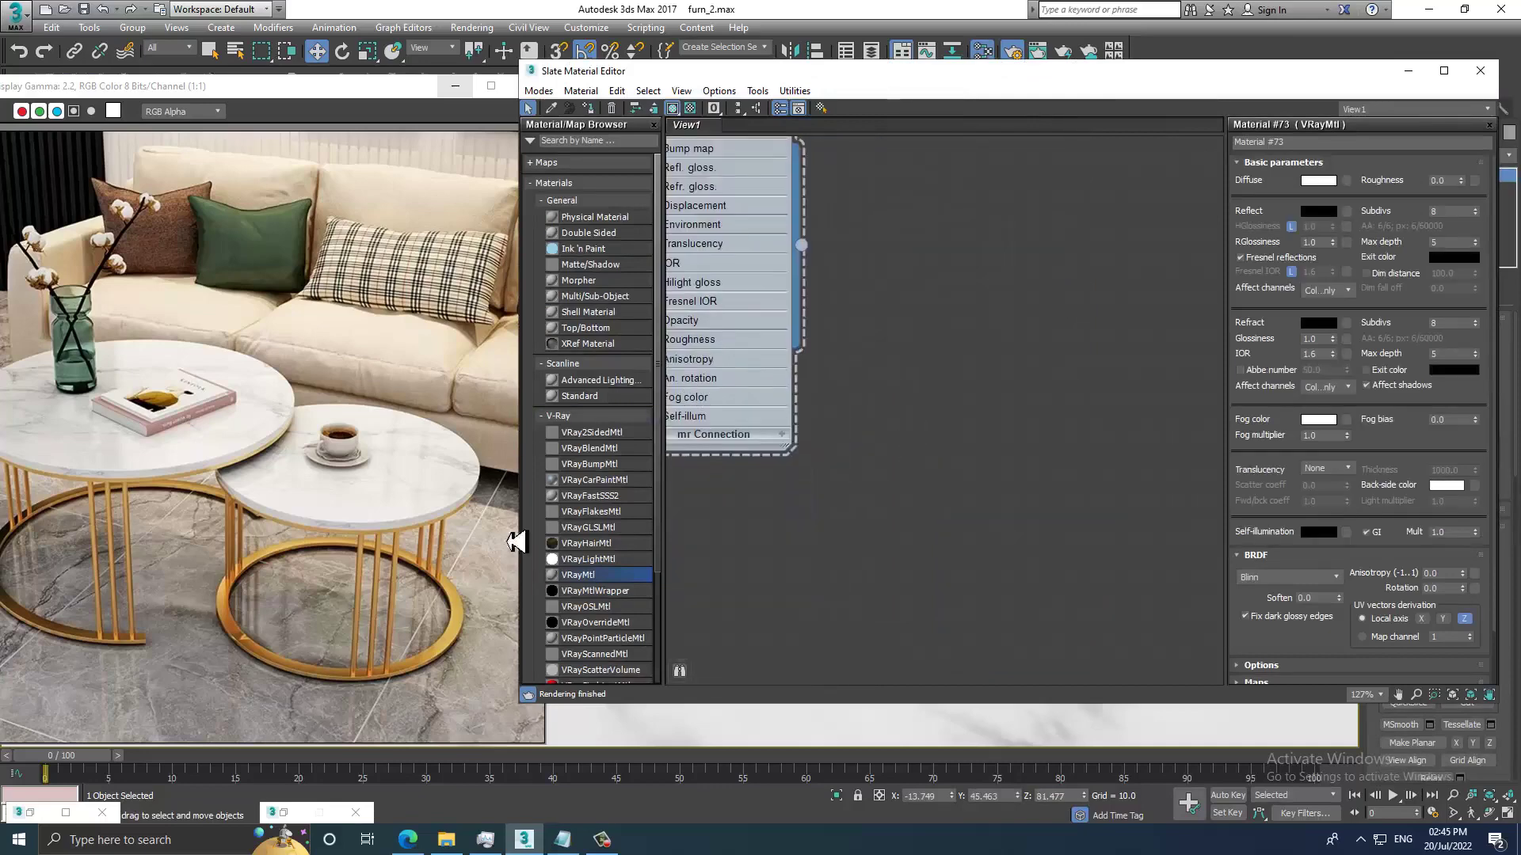
Give the top book VRay Material #97 with a dark cover bitmap diffuse, shown shaded in viewport.
{"action": "left_click_drag", "start_coordinate": [973, 172], "coordinate": [963, 165]}
{"action": "double_click", "coordinate": [962, 163]}
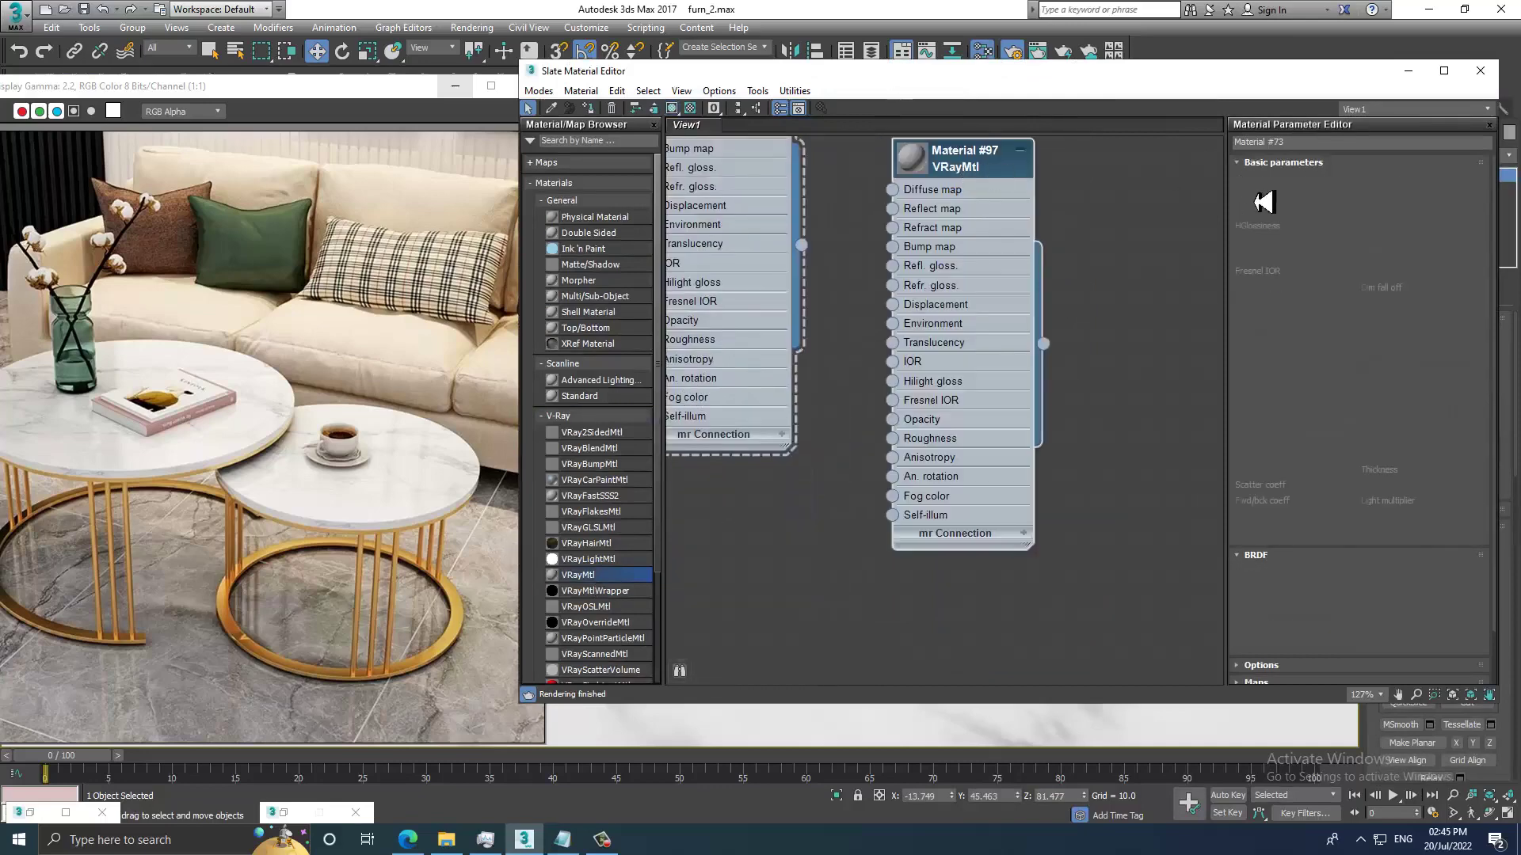
{"action": "left_click", "coordinate": [1341, 183]}
{"action": "double_click", "coordinate": [786, 214]}
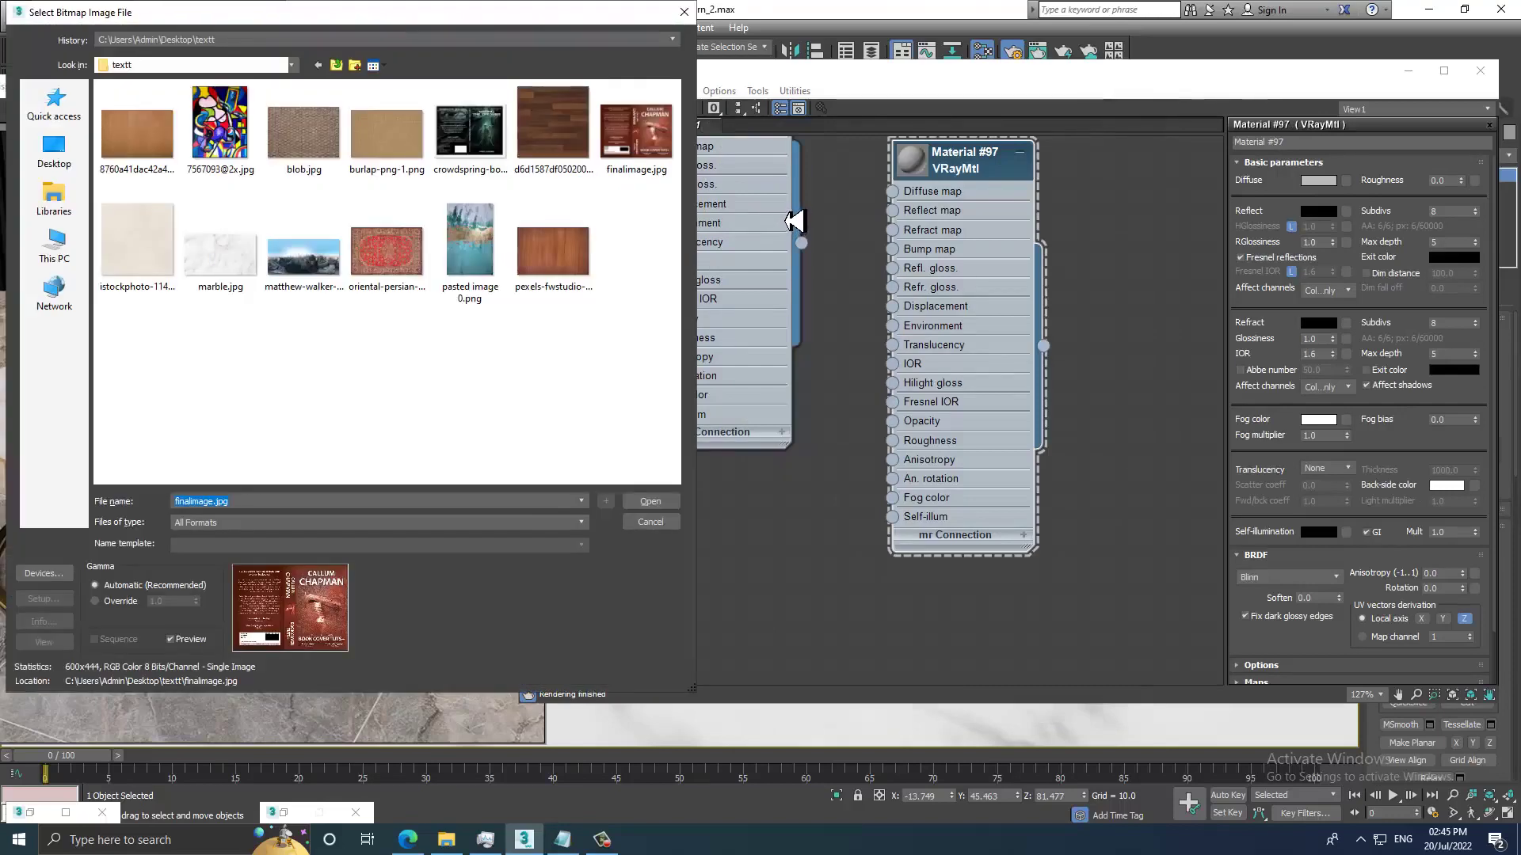
{"action": "key", "text": "Return"}
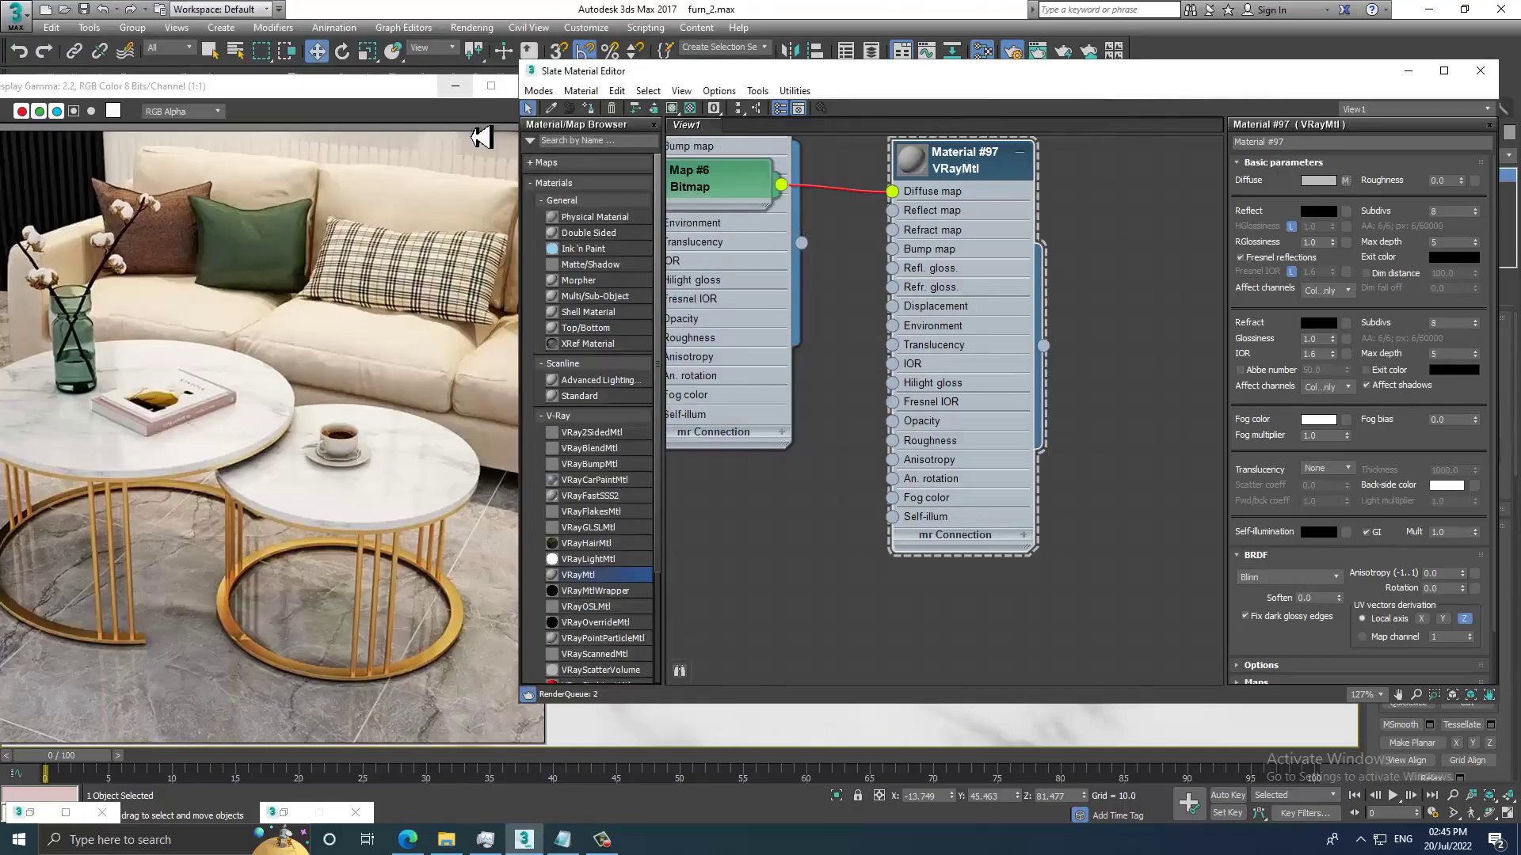
{"action": "left_click", "coordinate": [673, 109]}
{"action": "left_click", "coordinate": [1410, 73]}
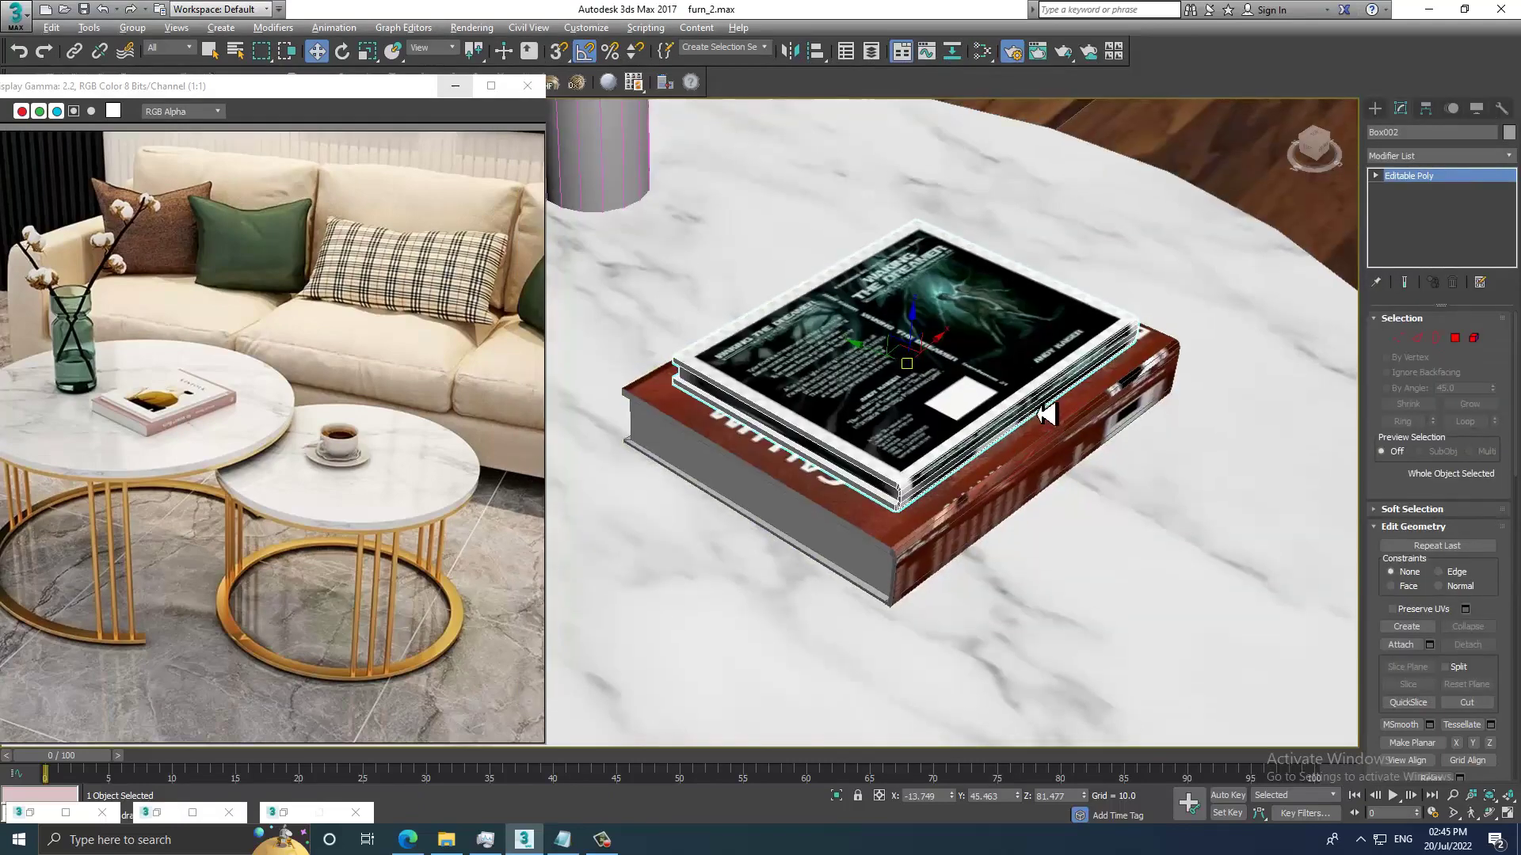
{"action": "scroll", "coordinate": [1030, 400], "scroll_direction": "up", "scroll_amount": 3}
{"action": "scroll", "coordinate": [1022, 396], "scroll_direction": "up", "scroll_amount": 3}
{"action": "scroll", "coordinate": [1016, 393], "scroll_direction": "down", "scroll_amount": 2}
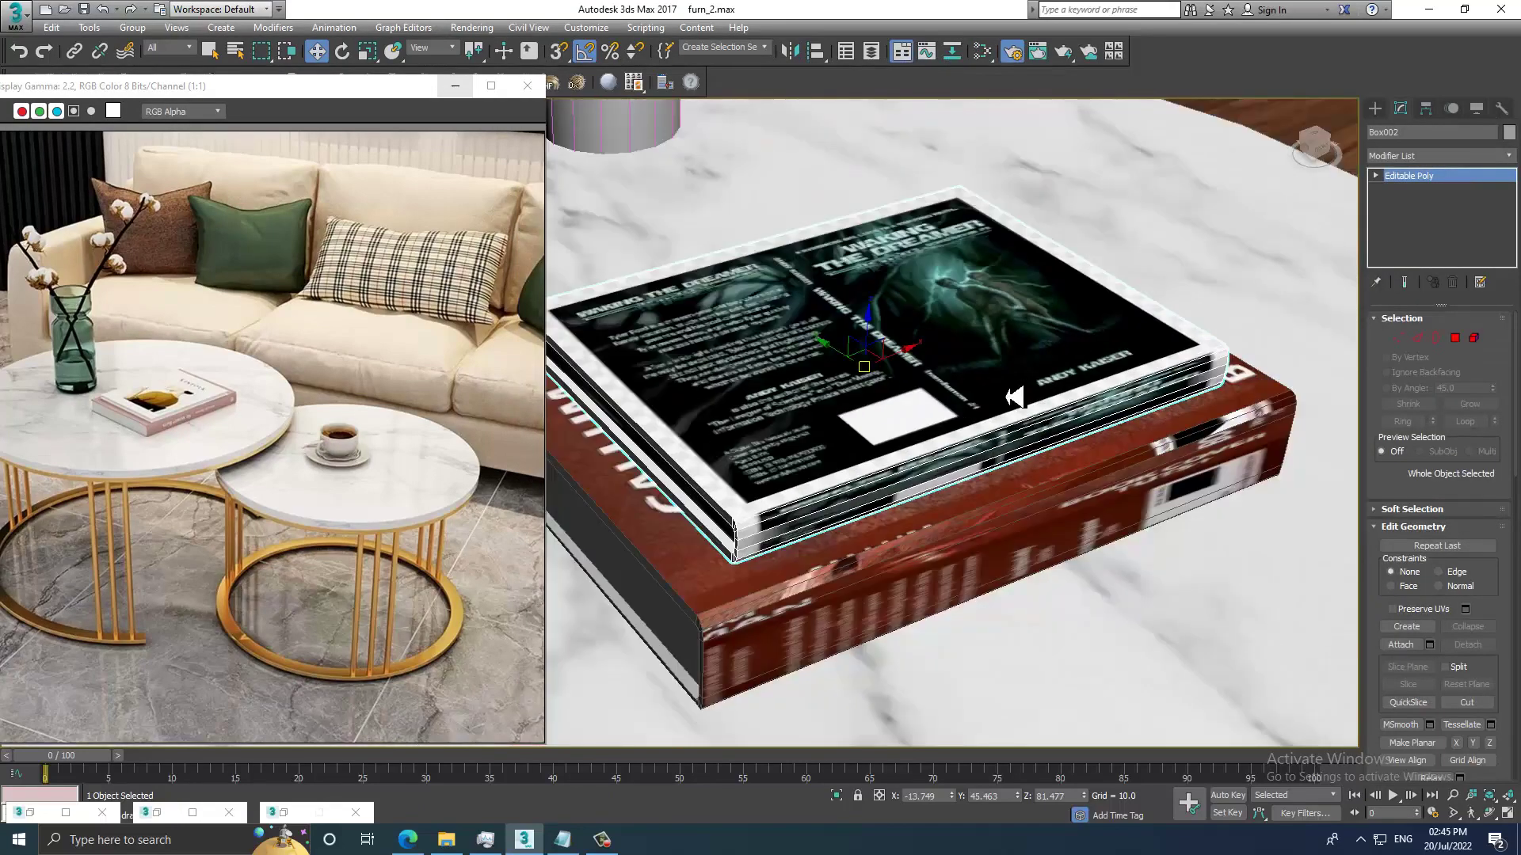
Add a UVW Map to the top book and rotate its gizmo 90° about Z.
{"action": "left_click", "coordinate": [1418, 156]}
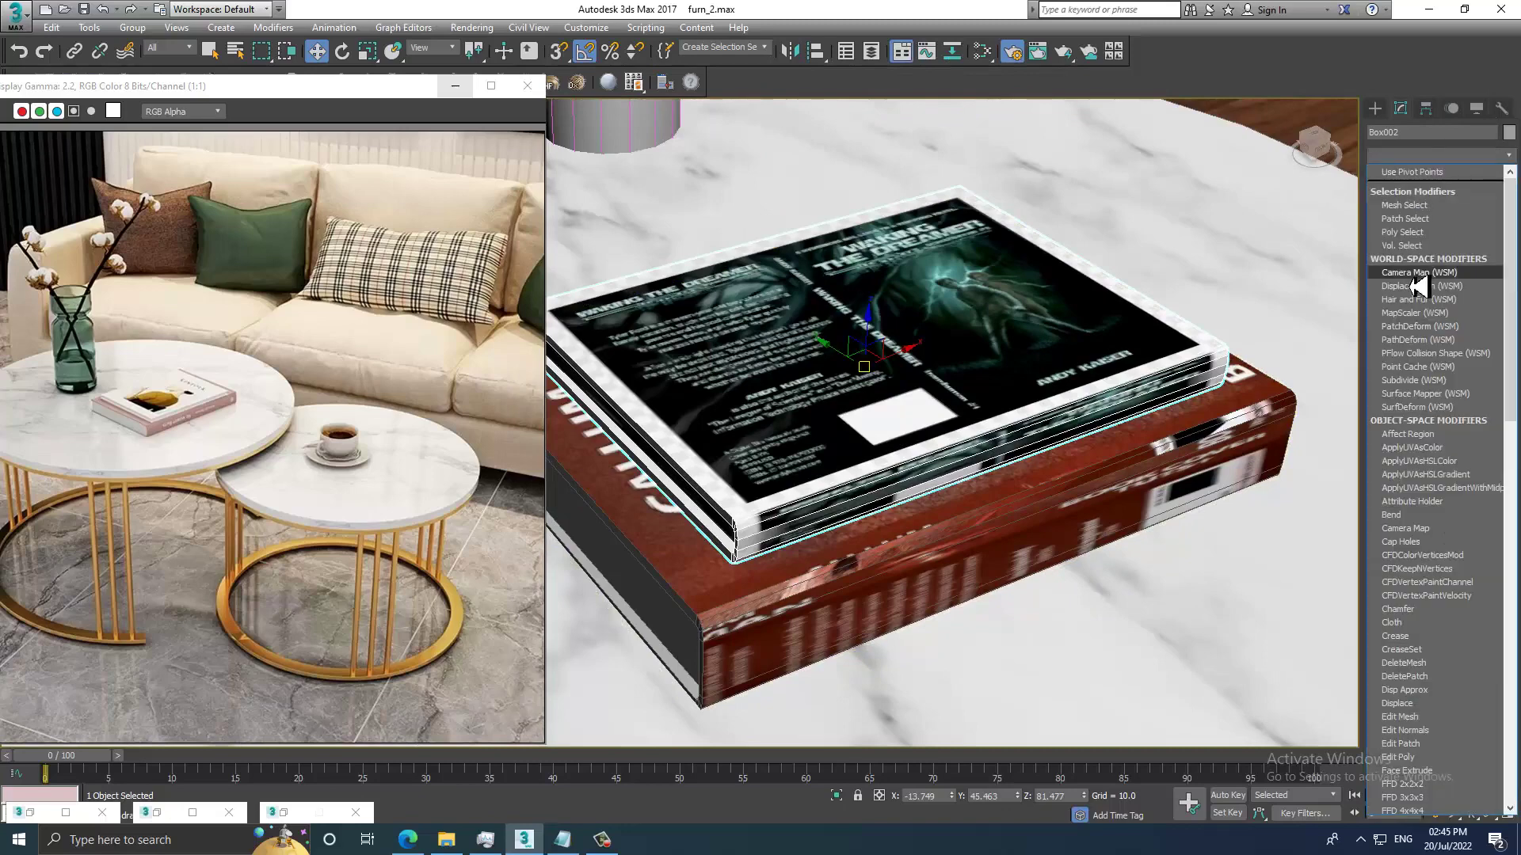
{"action": "scroll", "coordinate": [1419, 340], "scroll_direction": "down", "scroll_amount": 5}
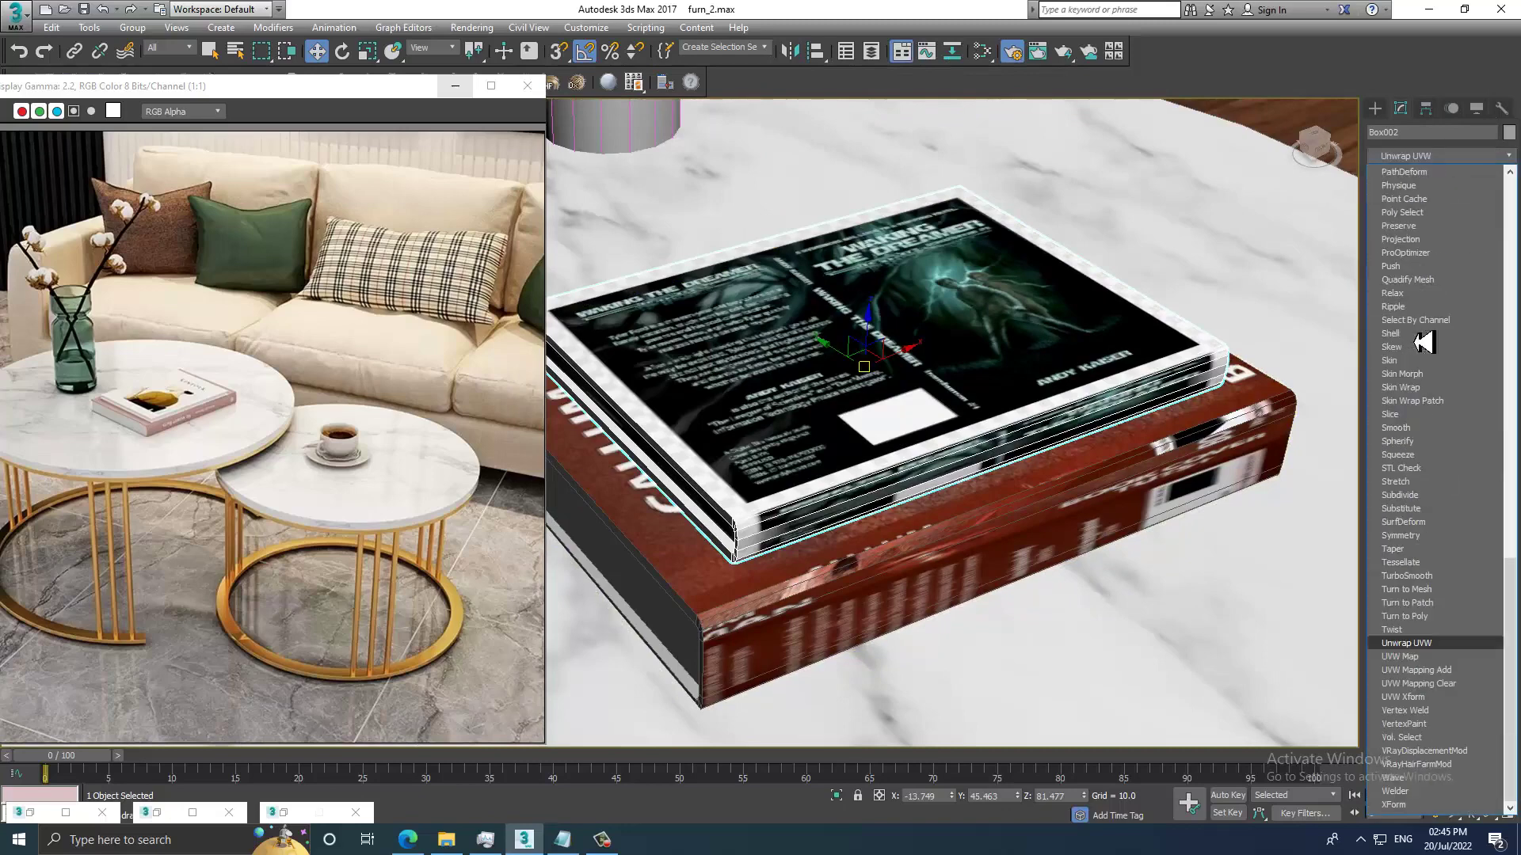
{"action": "left_click", "coordinate": [1452, 677]}
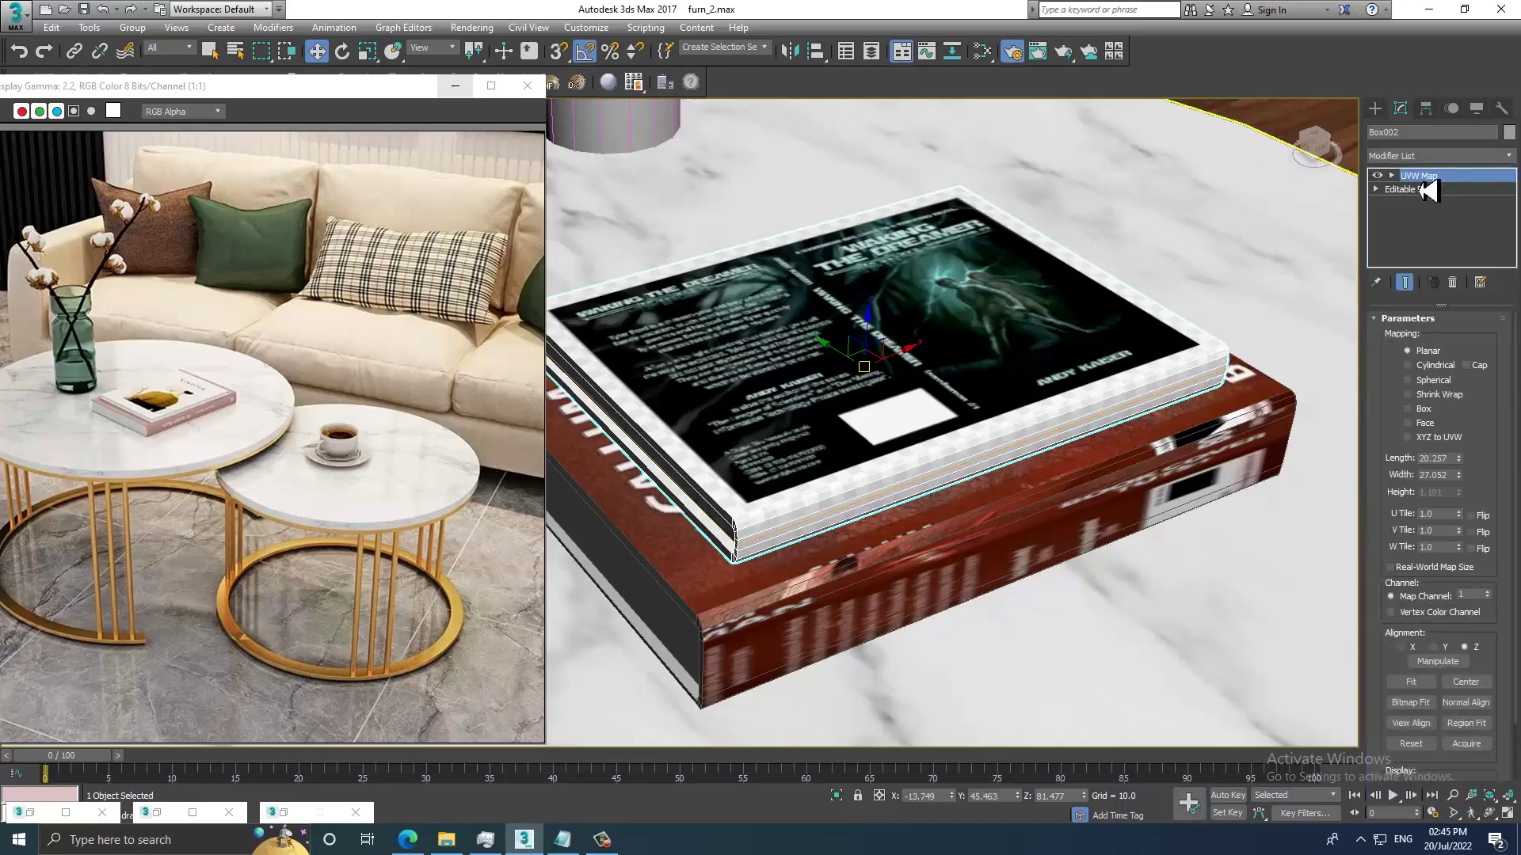
{"action": "left_click", "coordinate": [1419, 190]}
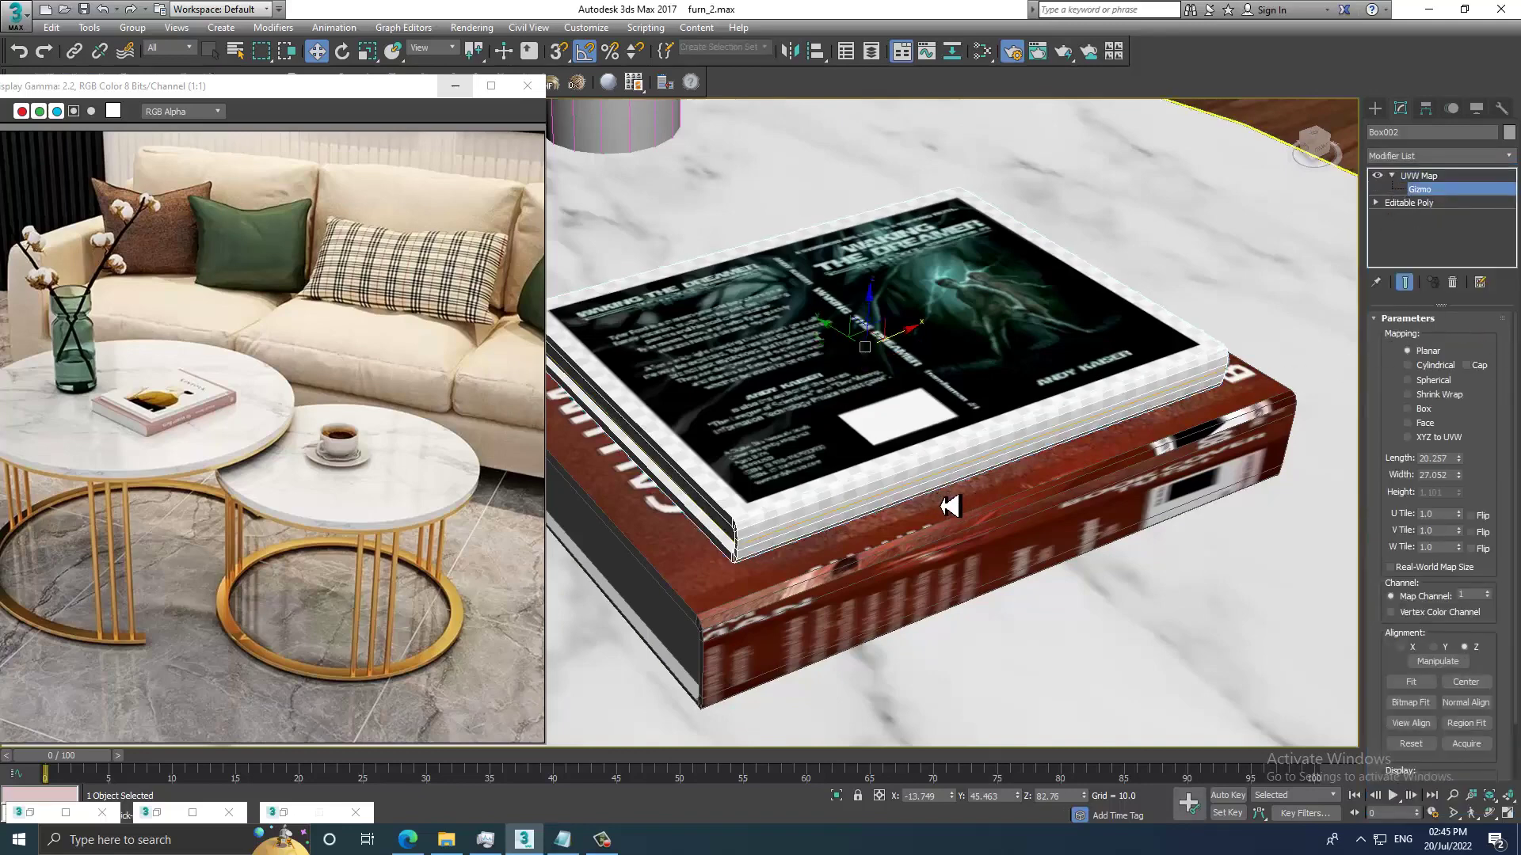
{"action": "key", "text": "e"}
{"action": "left_click_drag", "start_coordinate": [868, 389], "coordinate": [875, 388]}
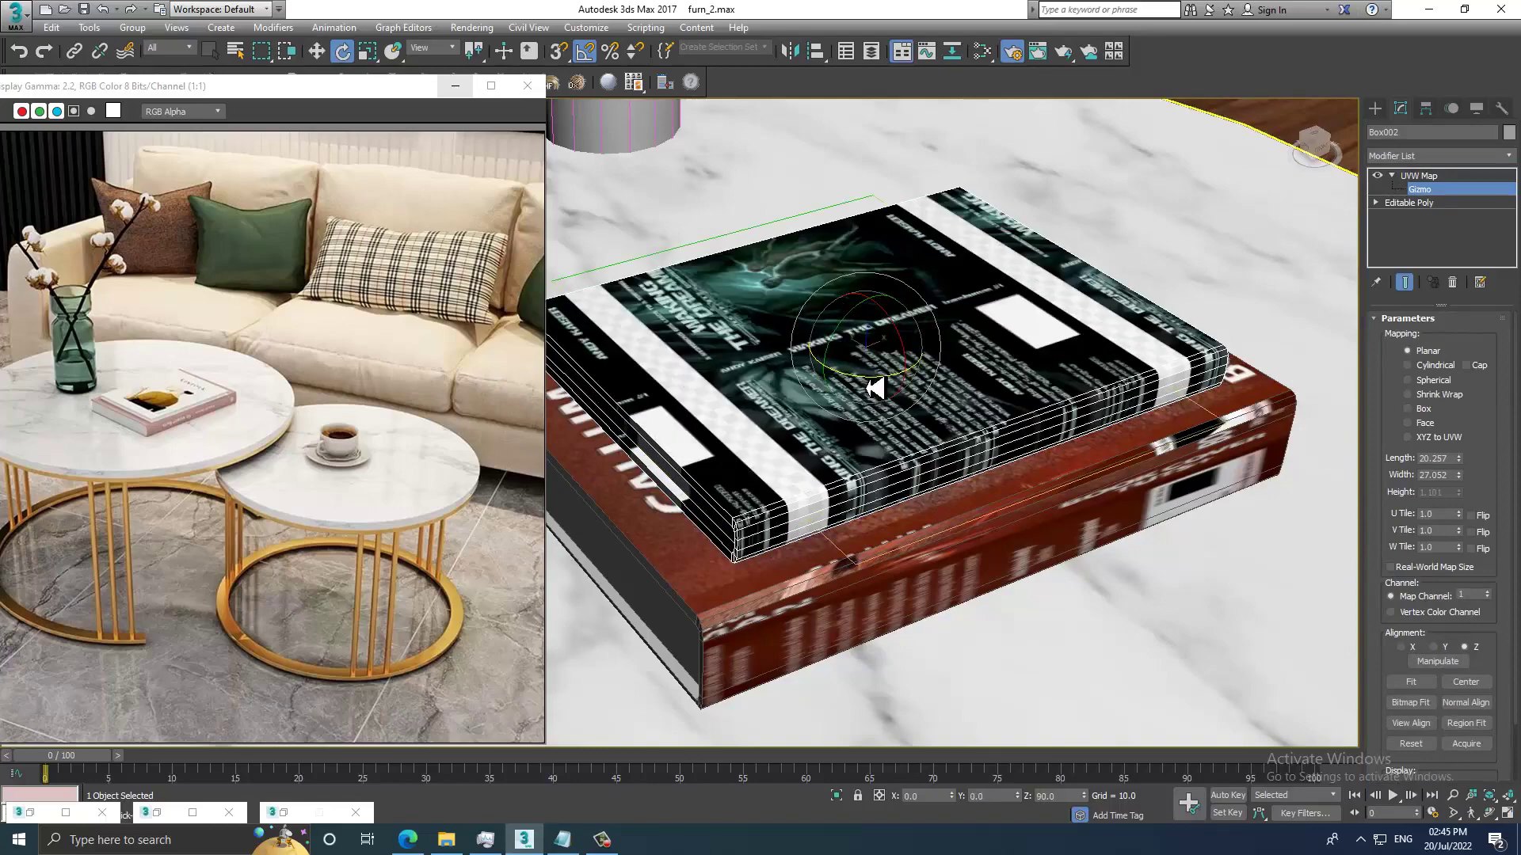
Scale the gizmo to 20.257 × 27.052 so the Waking the Dreamer cover fills the top.
{"action": "scroll", "coordinate": [883, 372], "scroll_direction": "up", "scroll_amount": 2}
{"action": "scroll", "coordinate": [916, 367], "scroll_direction": "up", "scroll_amount": 2}
{"action": "key", "text": "r"}
{"action": "scroll", "coordinate": [855, 340], "scroll_direction": "up", "scroll_amount": 2}
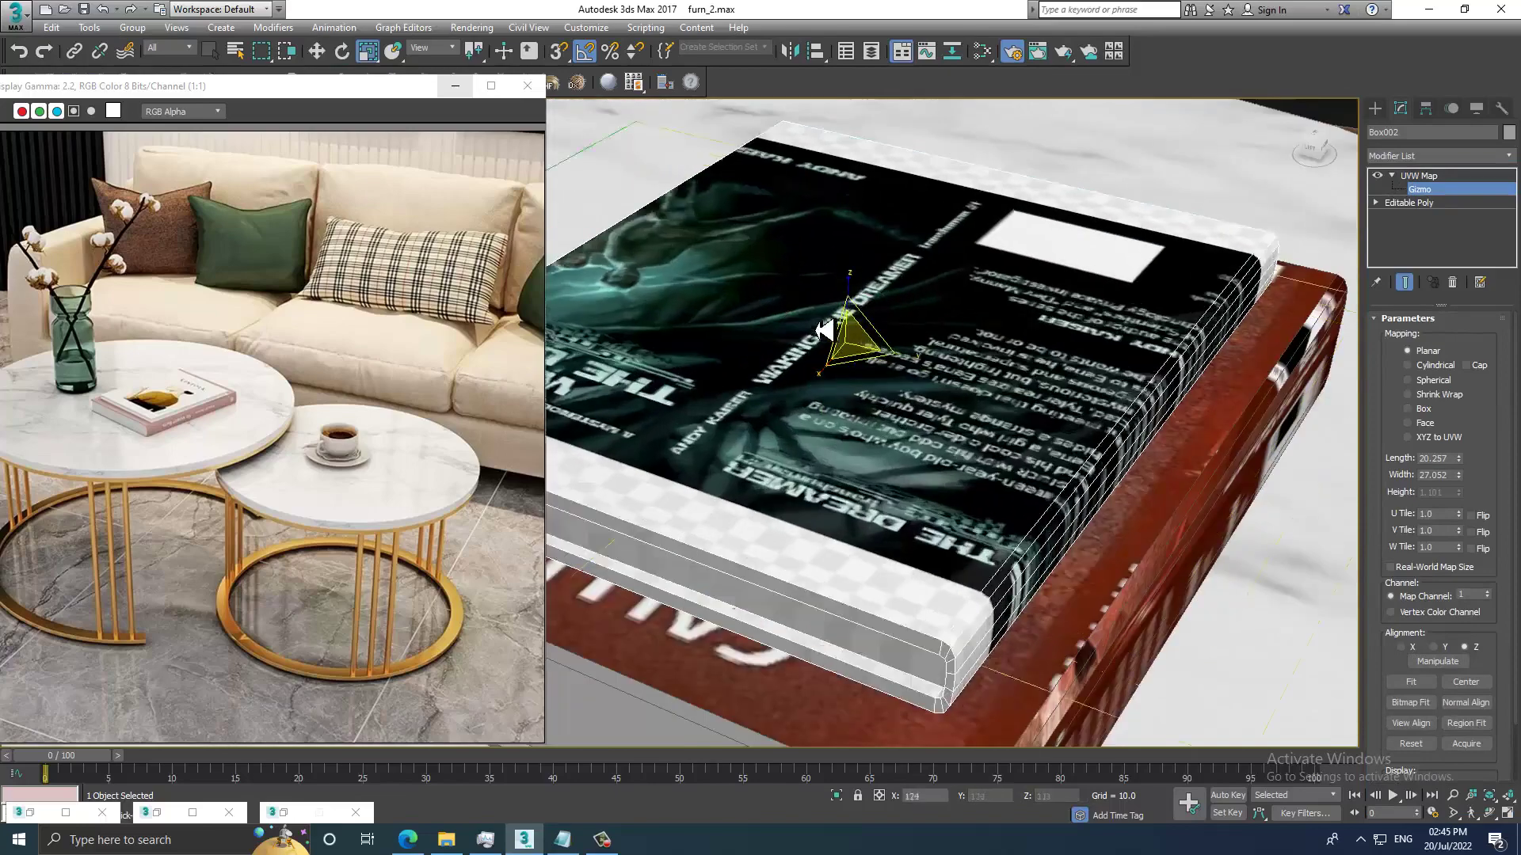
{"action": "scroll", "coordinate": [832, 329], "scroll_direction": "up", "scroll_amount": 2}
{"action": "left_click_drag", "start_coordinate": [774, 292], "coordinate": [1132, 436]}
{"action": "key", "text": "w"}
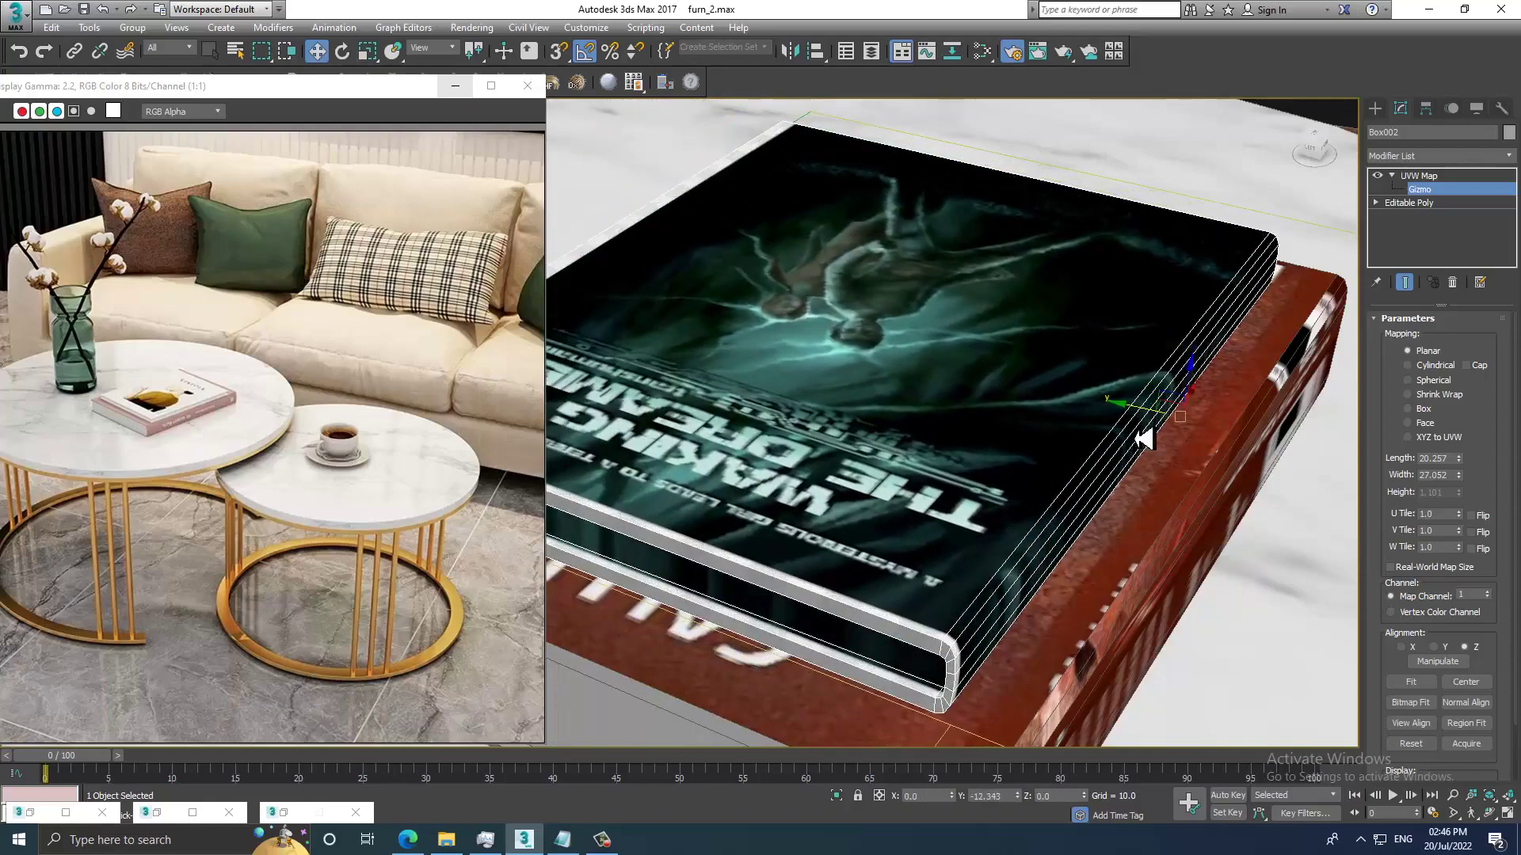
{"action": "scroll", "coordinate": [1133, 436], "scroll_direction": "down", "scroll_amount": 5}
{"action": "mouse_move", "coordinate": [1133, 435]}
{"action": "middle_mouse_down", "text": "alt"}
{"action": "mouse_move", "coordinate": [843, 419]}
{"action": "mouse_move", "coordinate": [897, 387]}
{"action": "mouse_move", "coordinate": [1103, 360]}
{"action": "mouse_move", "coordinate": [978, 393]}
{"action": "middle_mouse_up", "text": "alt"}
{"action": "scroll", "coordinate": [931, 412], "scroll_direction": "up", "scroll_amount": 4}
{"action": "scroll", "coordinate": [932, 413], "scroll_direction": "down", "scroll_amount": 3}
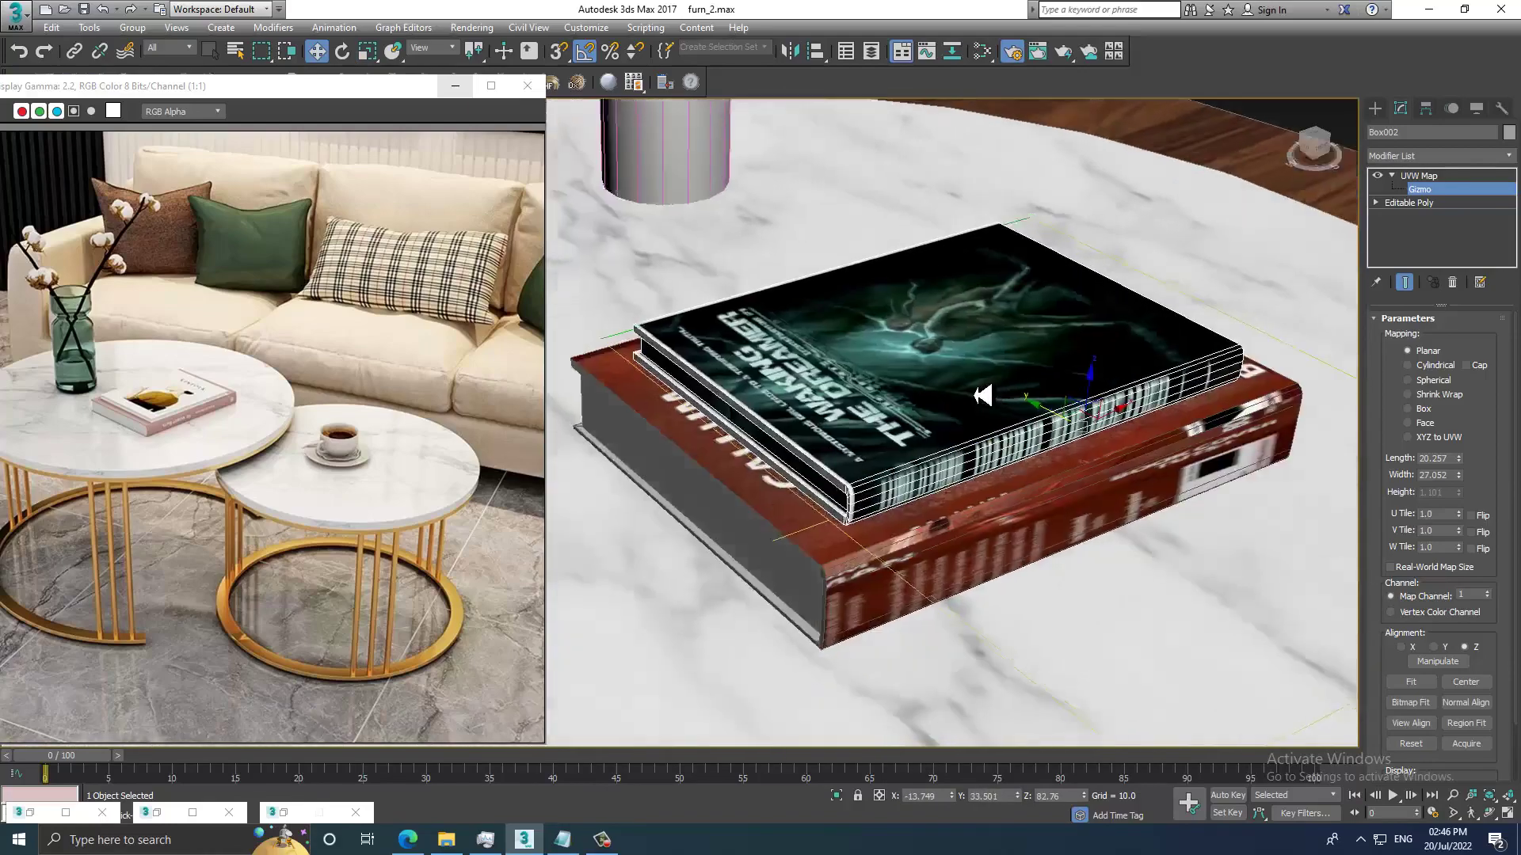
{"action": "scroll", "coordinate": [1006, 432], "scroll_direction": "up", "scroll_amount": 3}
{"action": "scroll", "coordinate": [1006, 432], "scroll_direction": "up", "scroll_amount": 2}
{"action": "key", "text": "r"}
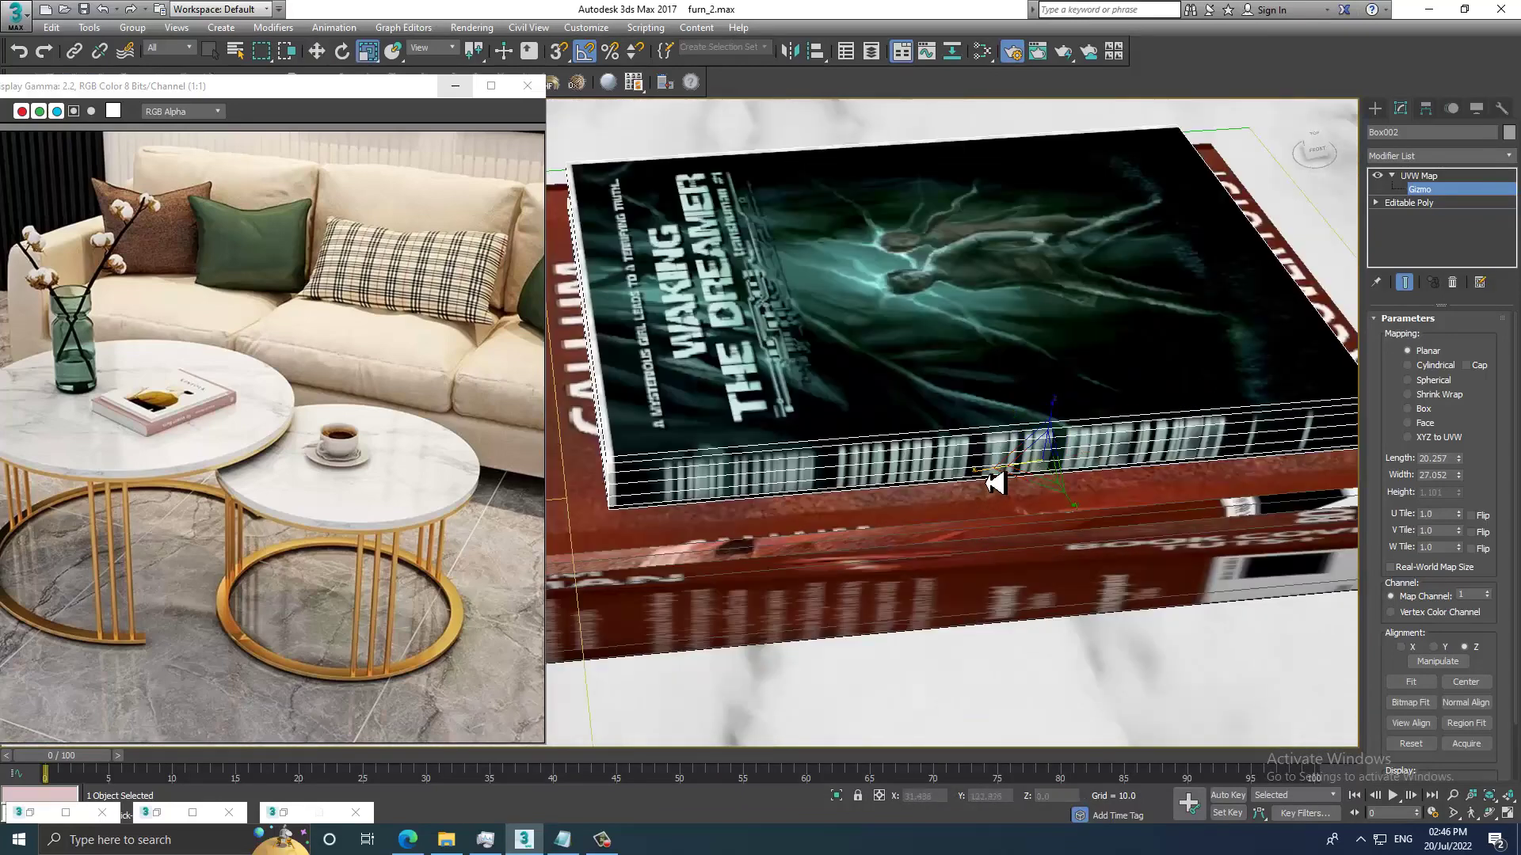
{"action": "left_click_drag", "start_coordinate": [995, 482], "coordinate": [996, 481]}
Collapse the top book's cover mapping into Editable Poly and orbit to its spine side.
{"action": "key", "text": "w"}
{"action": "right_click", "coordinate": [995, 481]}
{"action": "mouse_move", "coordinate": [892, 473]}
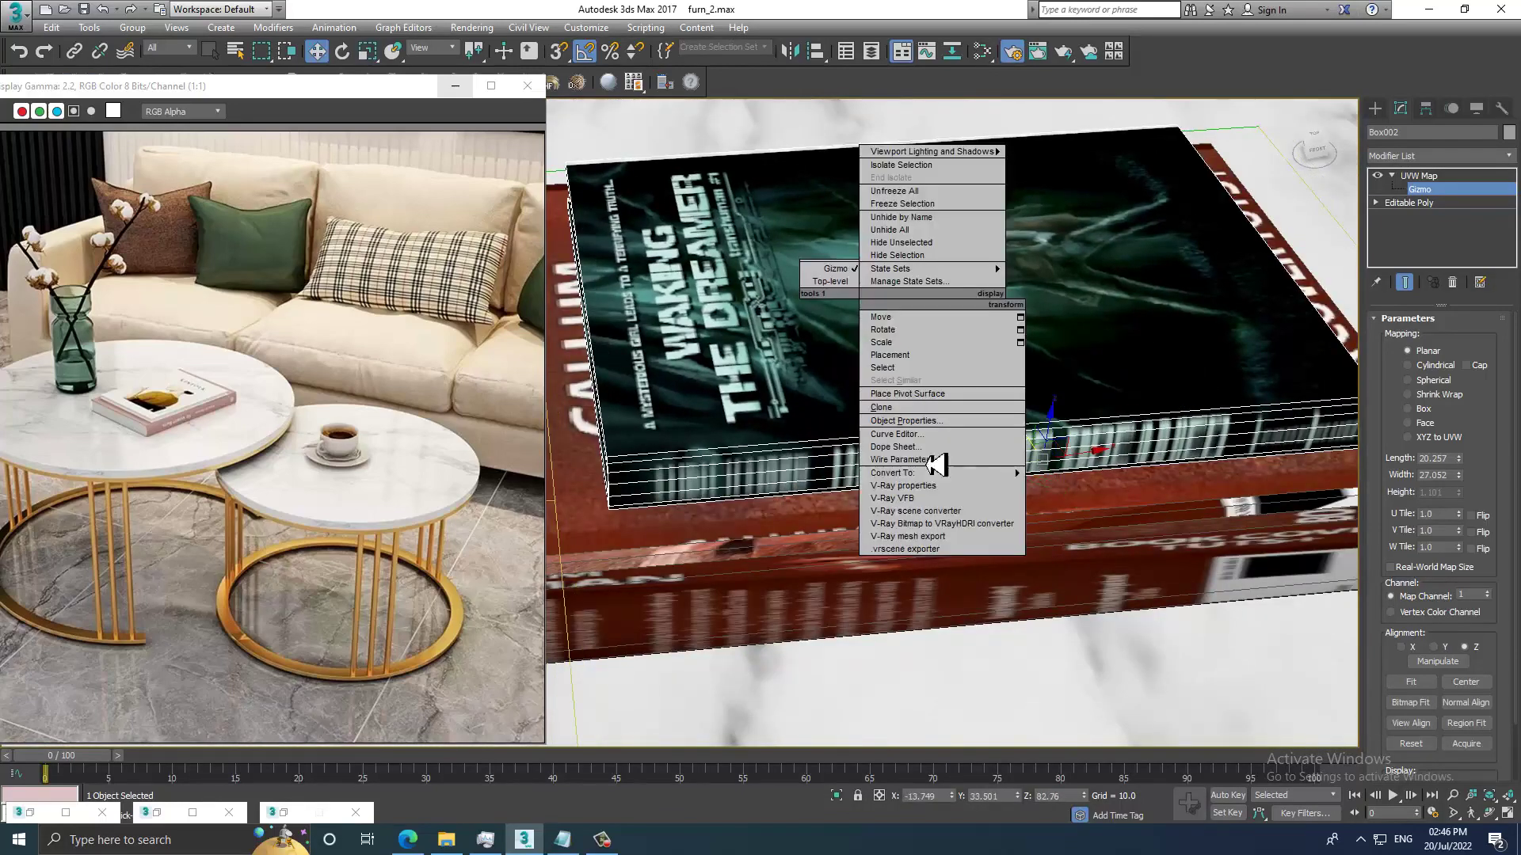
{"action": "left_click", "coordinate": [1077, 485]}
{"action": "middle_click_drag", "start_coordinate": [1093, 475], "coordinate": [1053, 417], "text": "alt"}
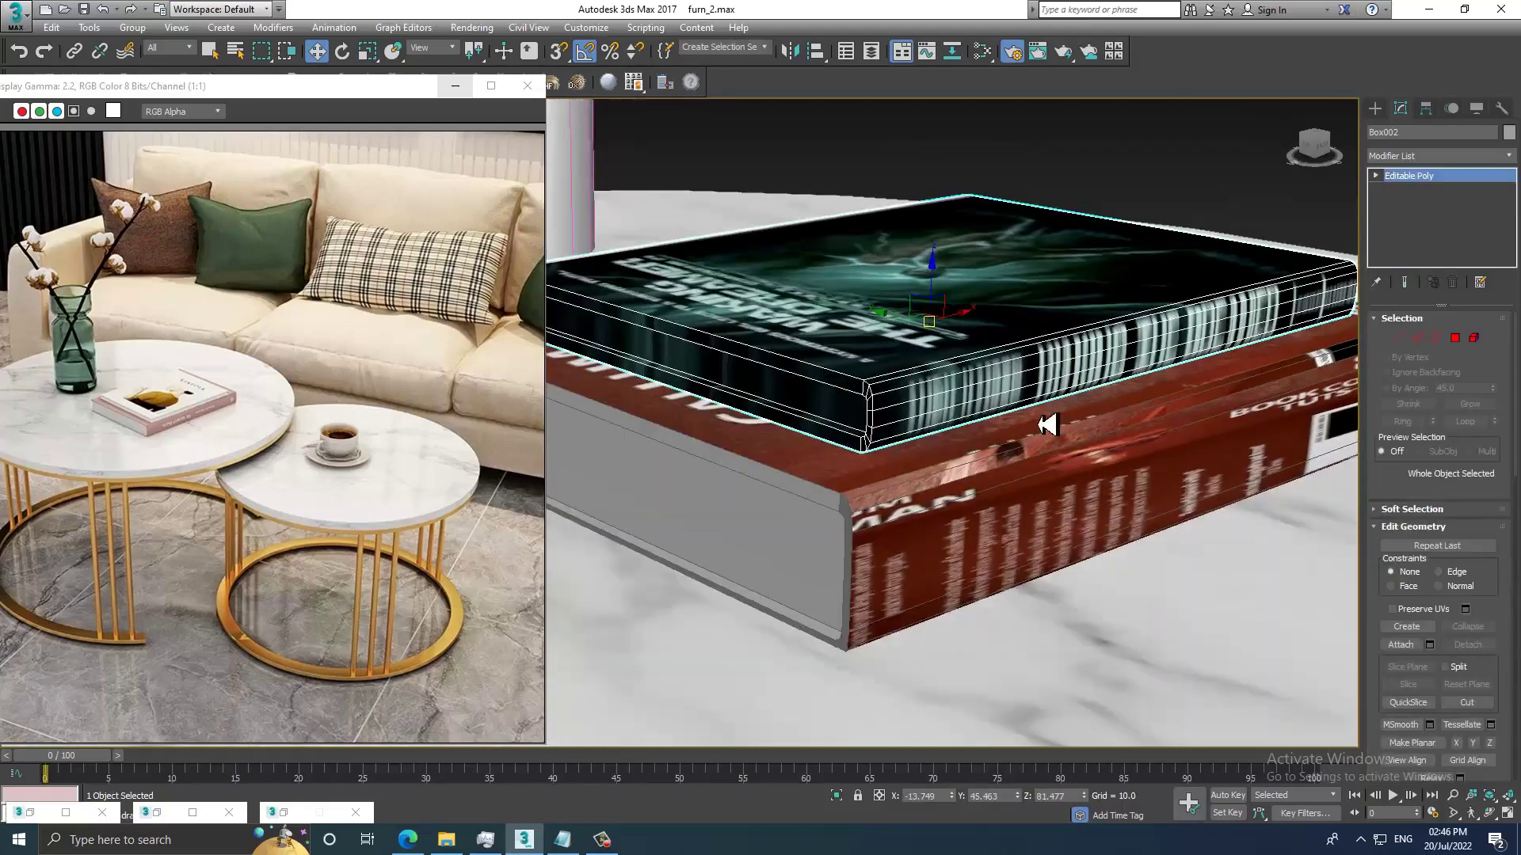
{"action": "left_click", "coordinate": [1436, 338]}
{"action": "left_click", "coordinate": [1084, 400]}
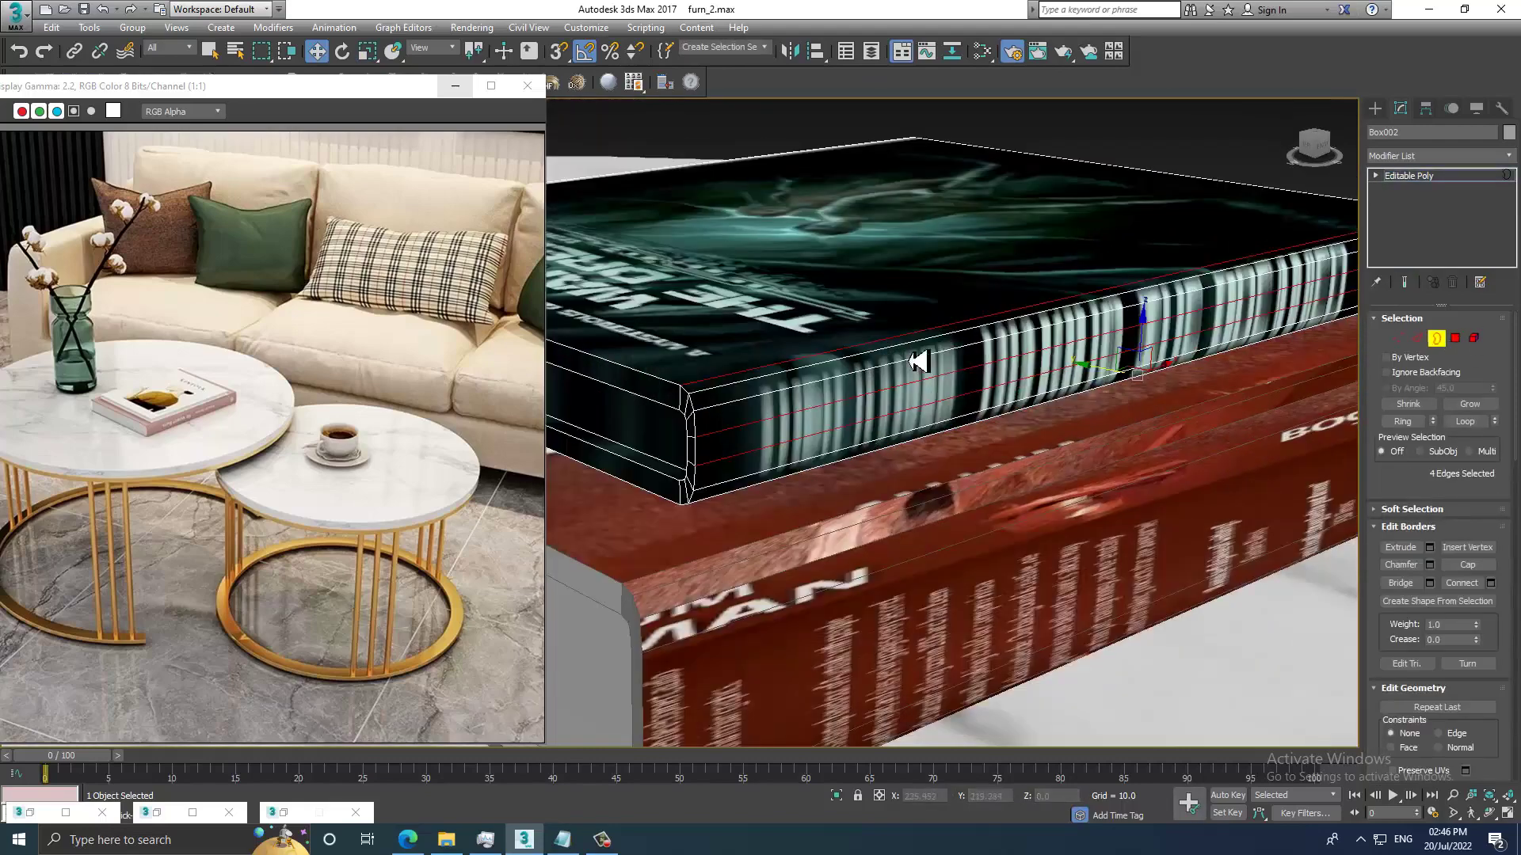
{"action": "left_click", "coordinate": [917, 362]}
Select the polygons of the book's side strip.
{"action": "left_click", "coordinate": [1456, 338]}
{"action": "left_click", "coordinate": [843, 364]}
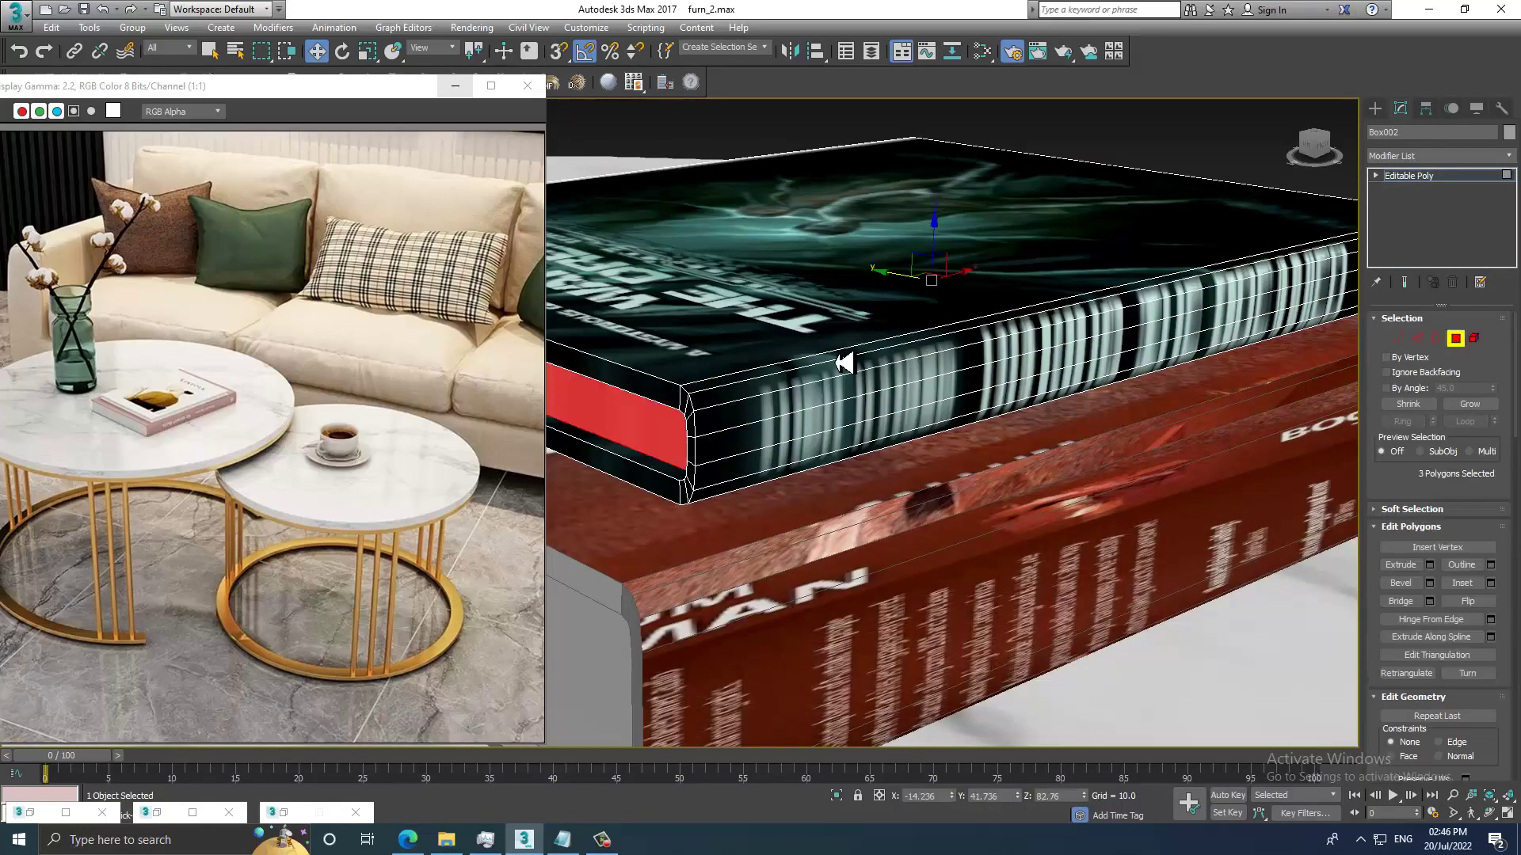
{"action": "left_click", "coordinate": [850, 384]}
{"action": "left_click", "coordinate": [858, 436], "text": "ctrl"}
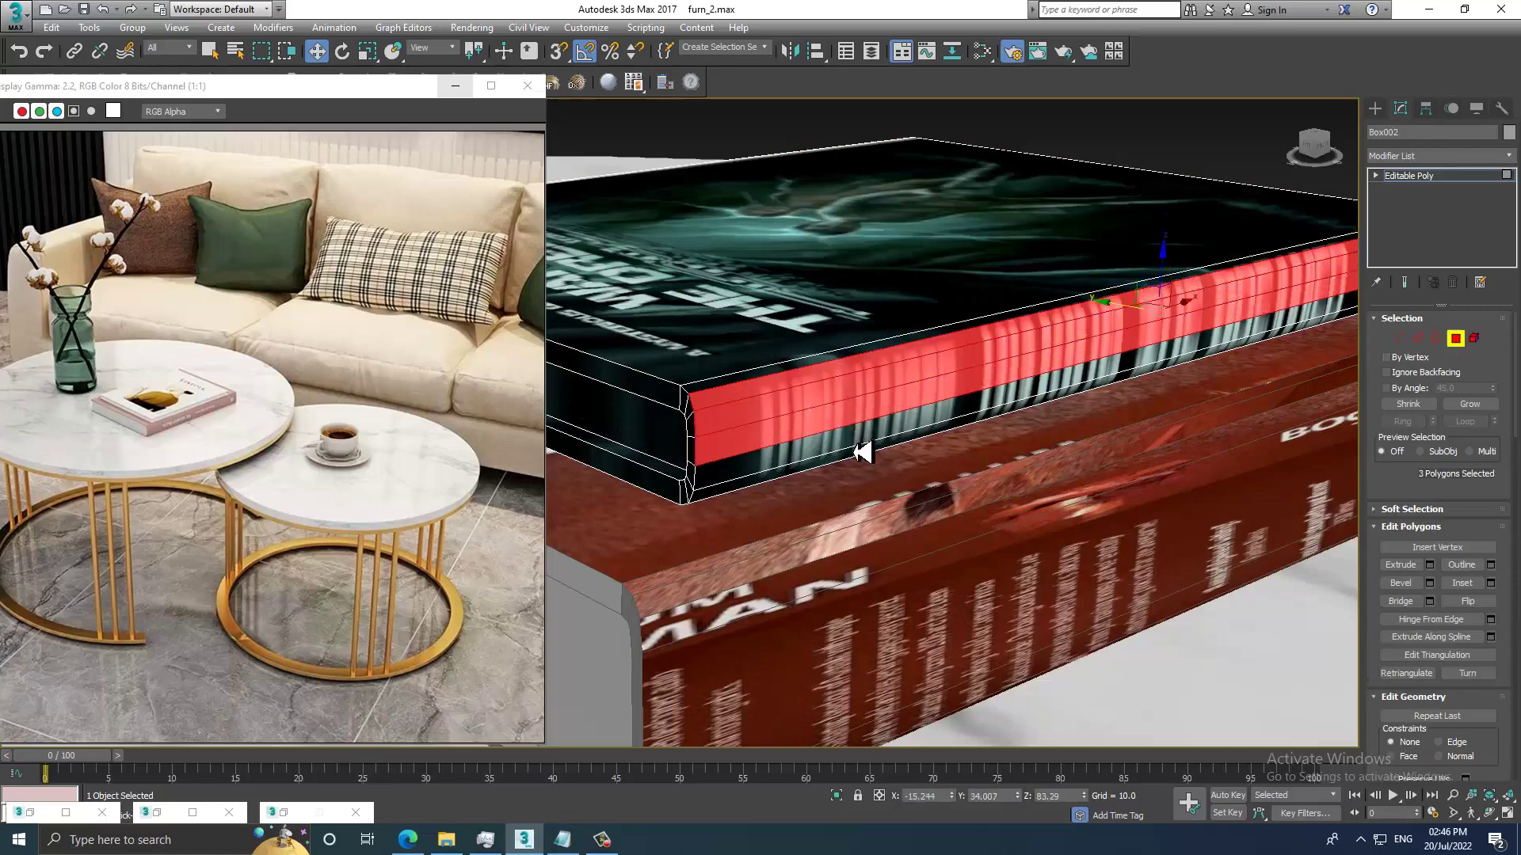
{"action": "left_click", "coordinate": [853, 471], "text": "ctrl"}
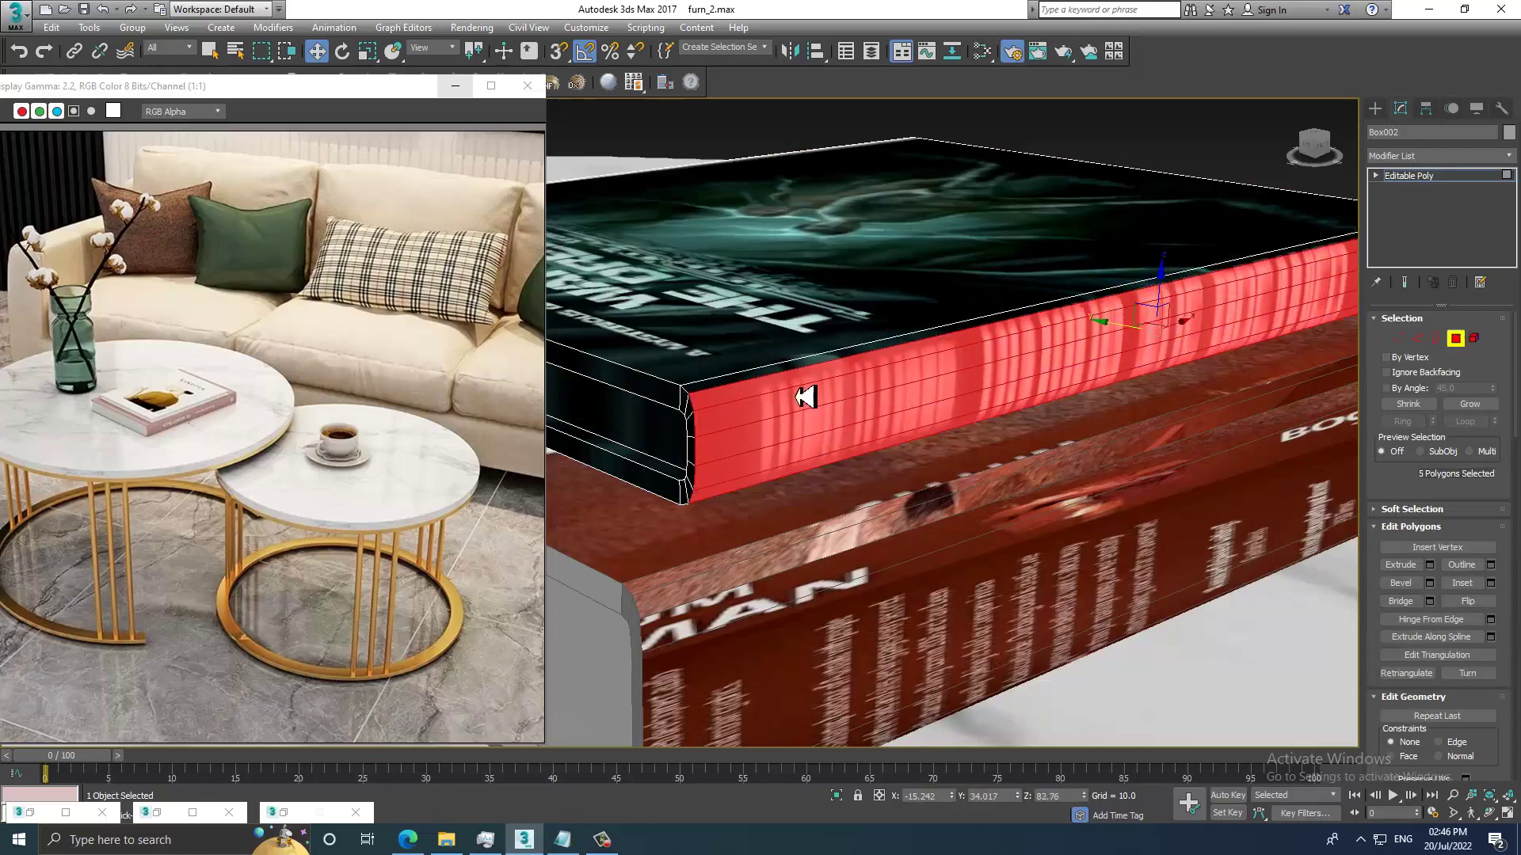
{"action": "left_click", "coordinate": [793, 380], "text": "ctrl"}
Add a UVW Map modifier to the side strip set to Box projection.
{"action": "left_click", "coordinate": [1436, 156]}
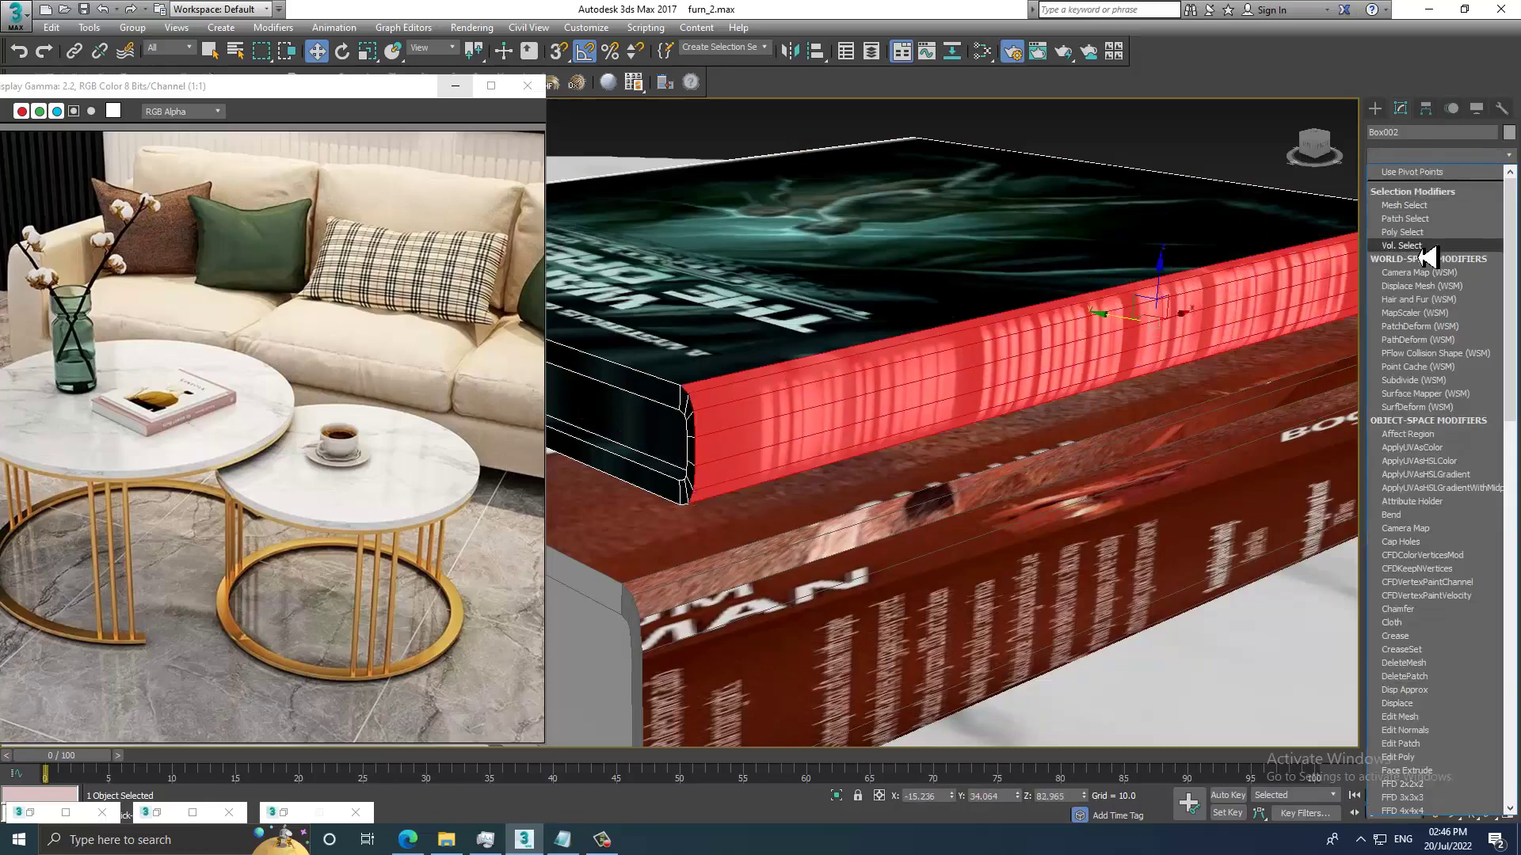
{"action": "scroll", "coordinate": [1425, 242], "scroll_direction": "down", "scroll_amount": 5}
{"action": "left_click", "coordinate": [1431, 657]}
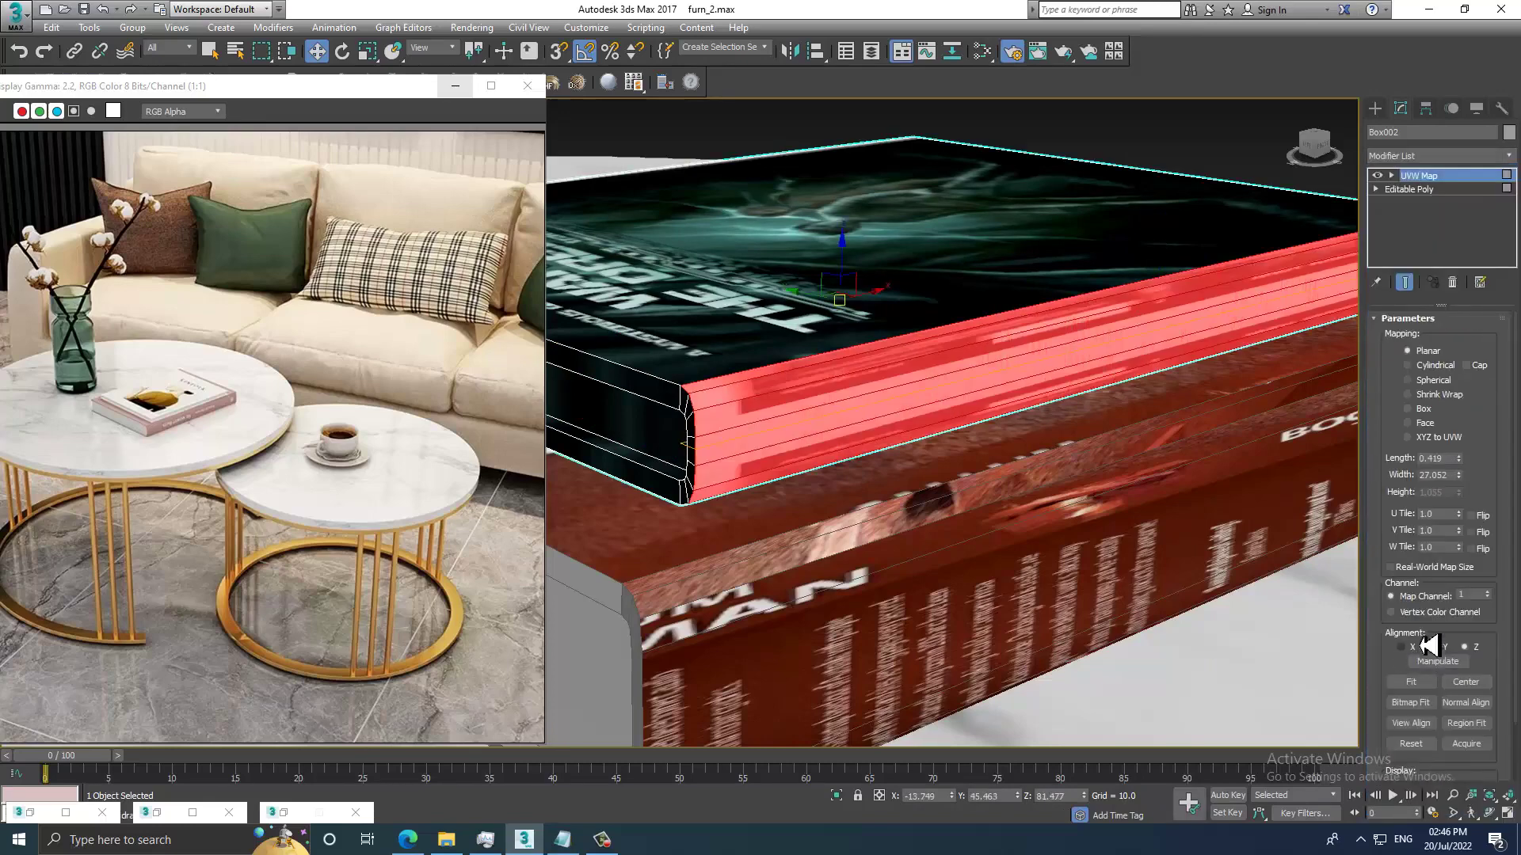
{"action": "left_click", "coordinate": [1424, 408]}
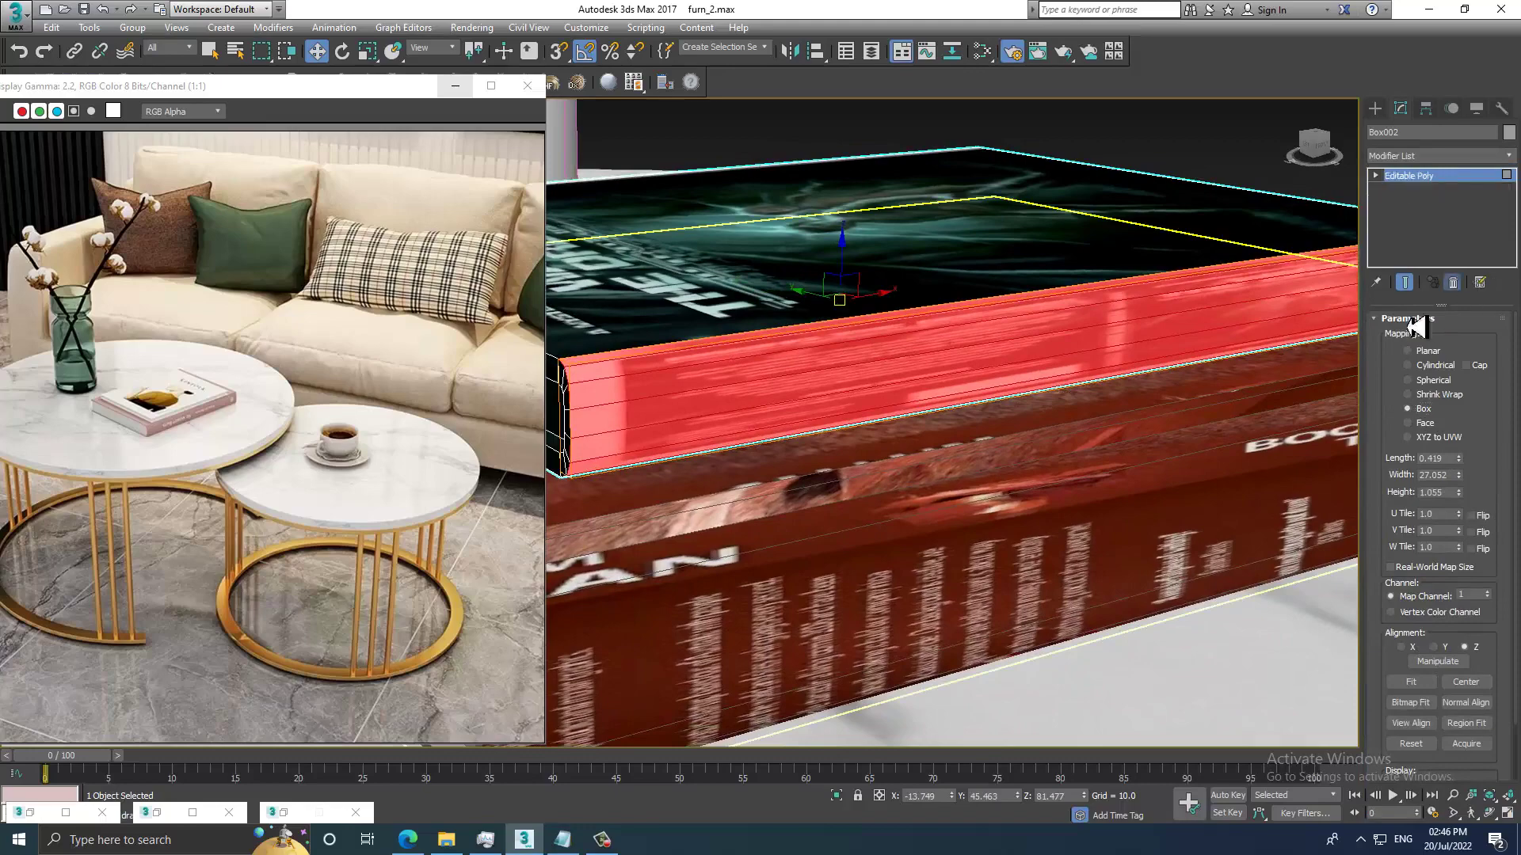
{"action": "scroll", "coordinate": [1080, 401], "scroll_direction": "down", "scroll_amount": 2}
{"action": "scroll", "coordinate": [828, 384], "scroll_direction": "down", "scroll_amount": 2}
{"action": "scroll", "coordinate": [872, 401], "scroll_direction": "down", "scroll_amount": 5}
Collapse the box mapping into the mesh and select the red spine polygons.
{"action": "right_click", "coordinate": [788, 286]}
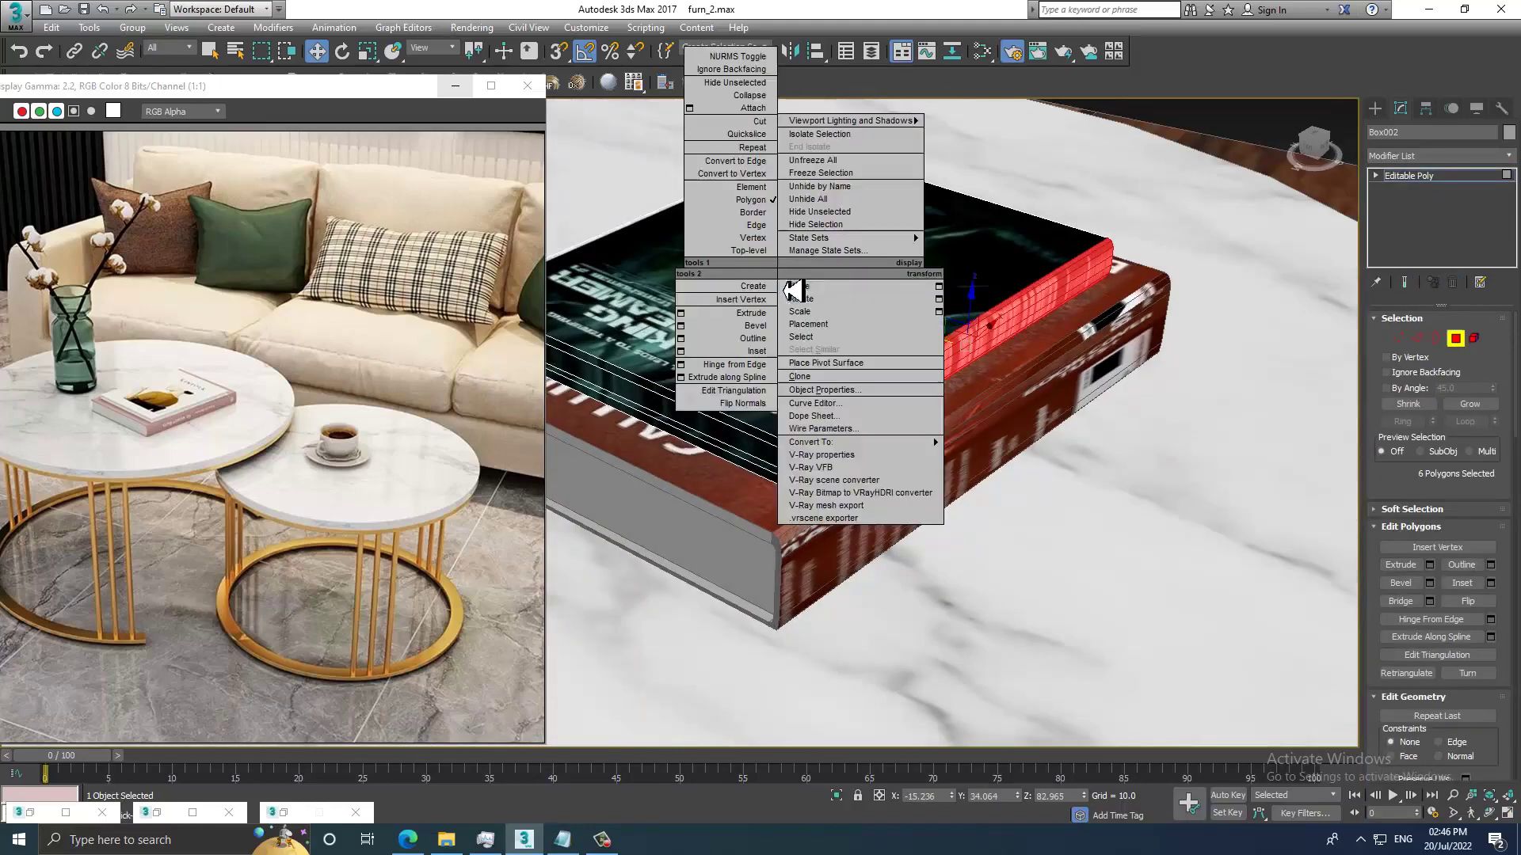
{"action": "left_click", "coordinate": [1071, 457]}
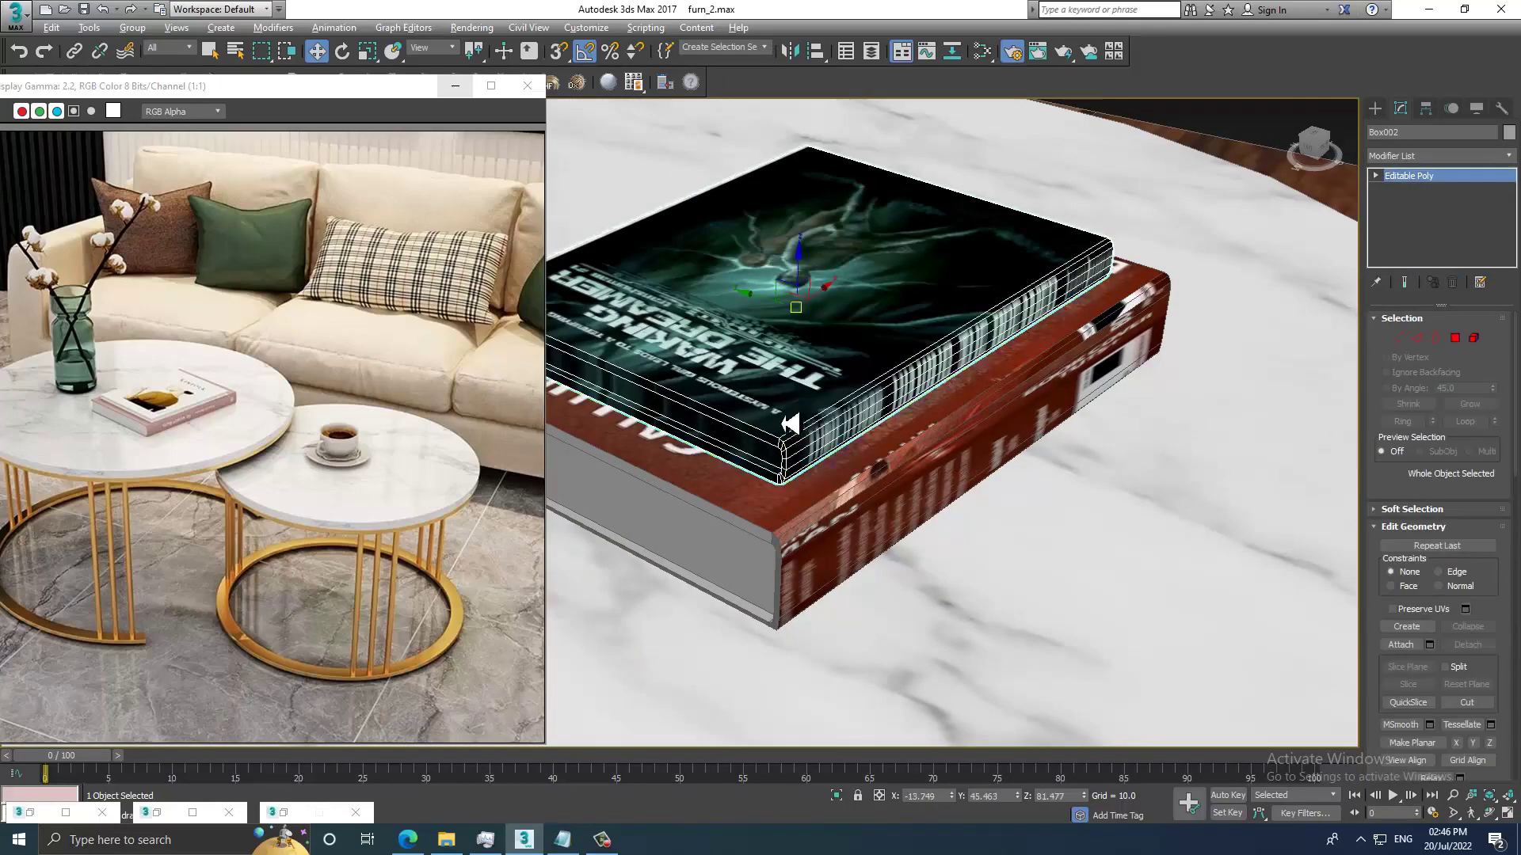
{"action": "left_click", "coordinate": [1455, 338]}
{"action": "left_click", "coordinate": [943, 372]}
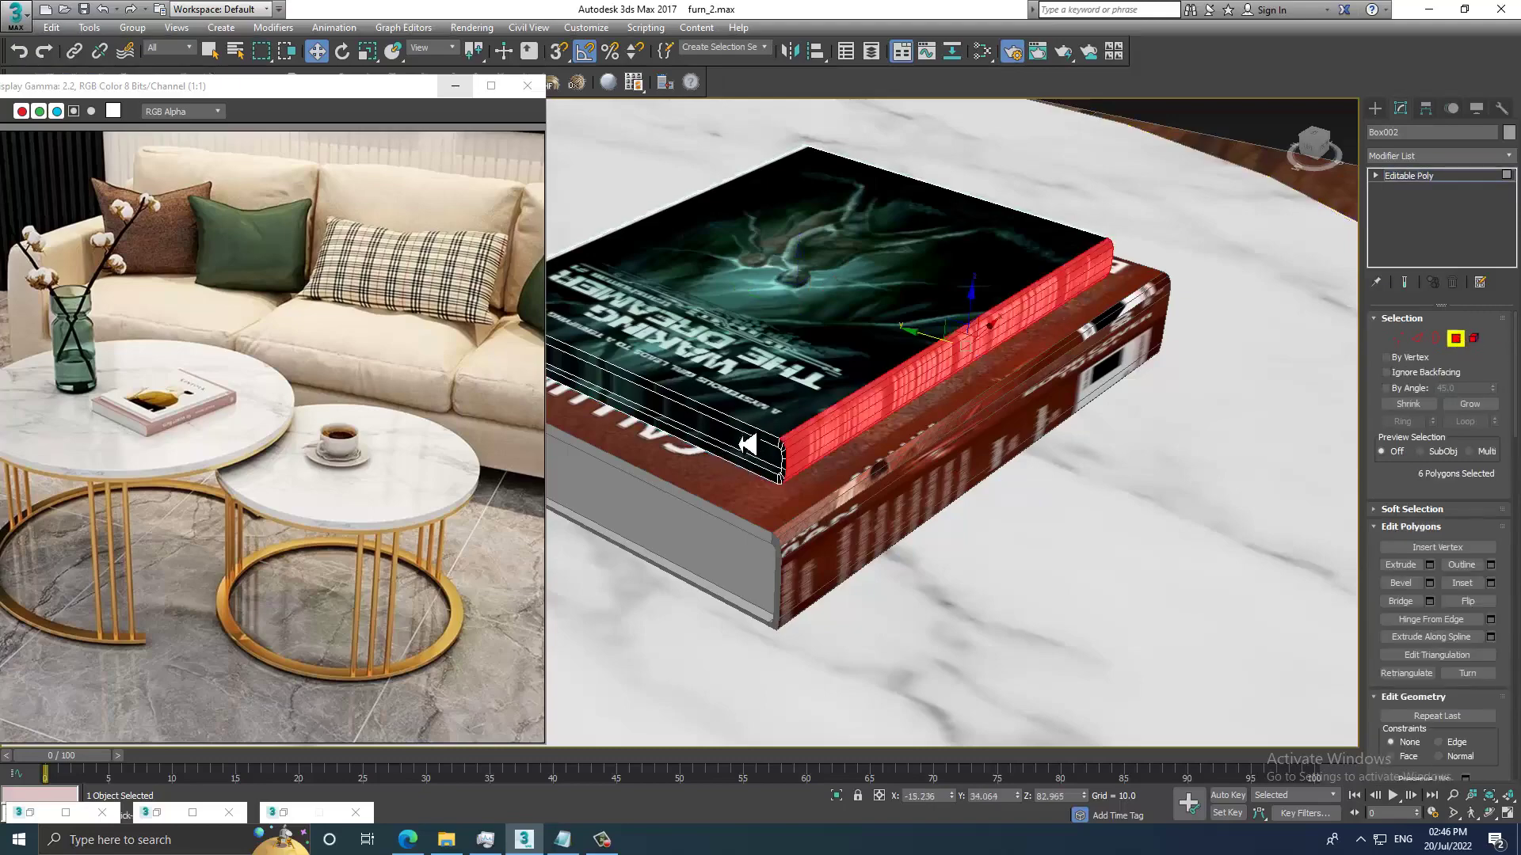
{"action": "middle_click_drag", "start_coordinate": [942, 372], "coordinate": [1220, 384], "text": "alt"}
{"action": "left_click", "coordinate": [865, 416], "text": "ctrl"}
{"action": "scroll", "coordinate": [865, 416], "scroll_direction": "down", "scroll_amount": 4}
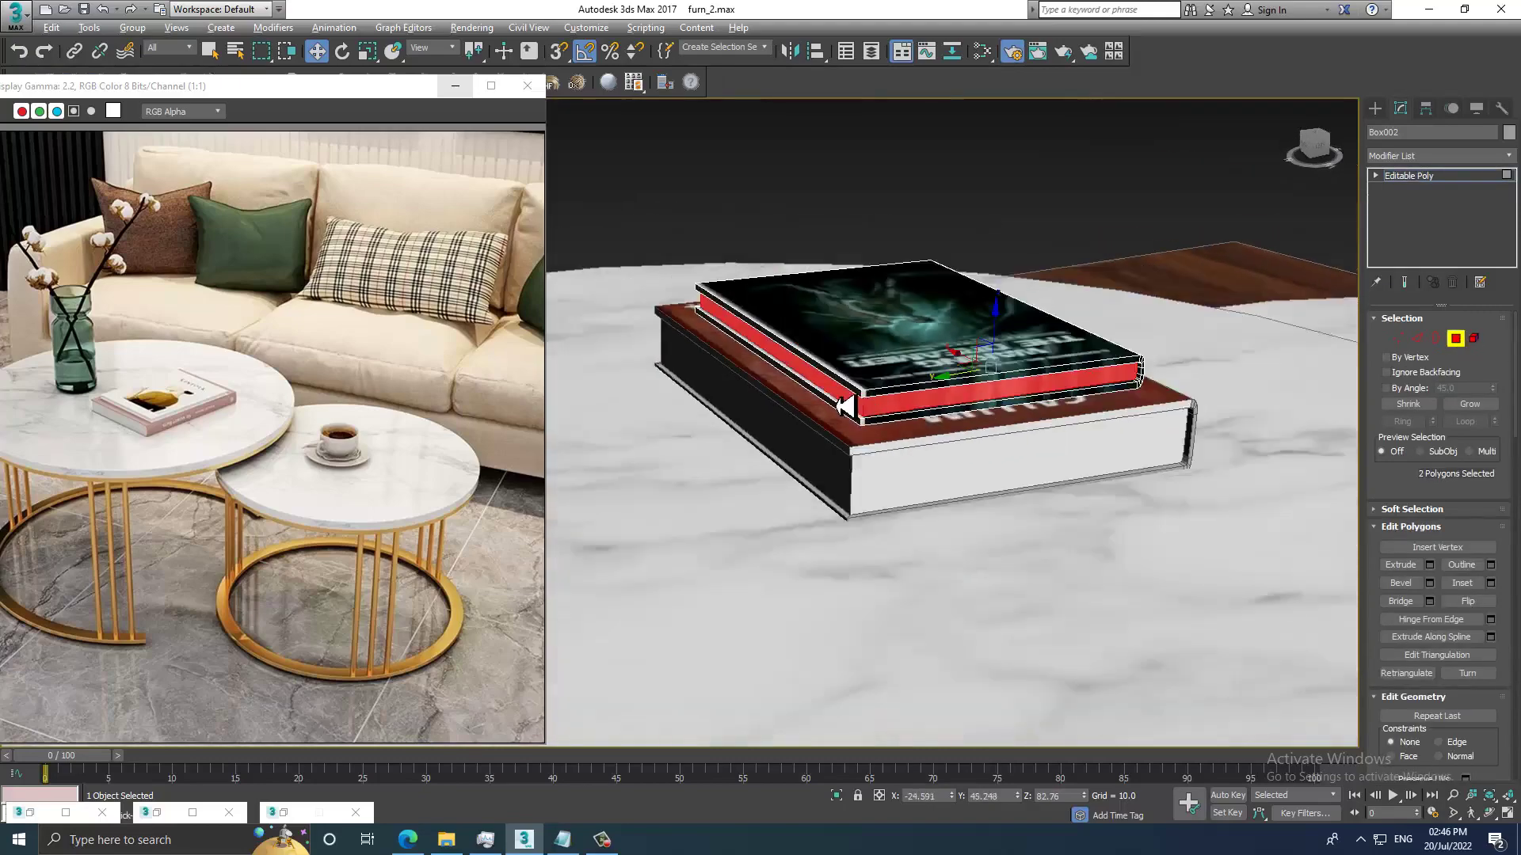
{"action": "middle_click_drag", "start_coordinate": [865, 416], "coordinate": [951, 407], "text": "alt"}
{"action": "scroll", "coordinate": [978, 424], "scroll_direction": "down", "scroll_amount": 2}
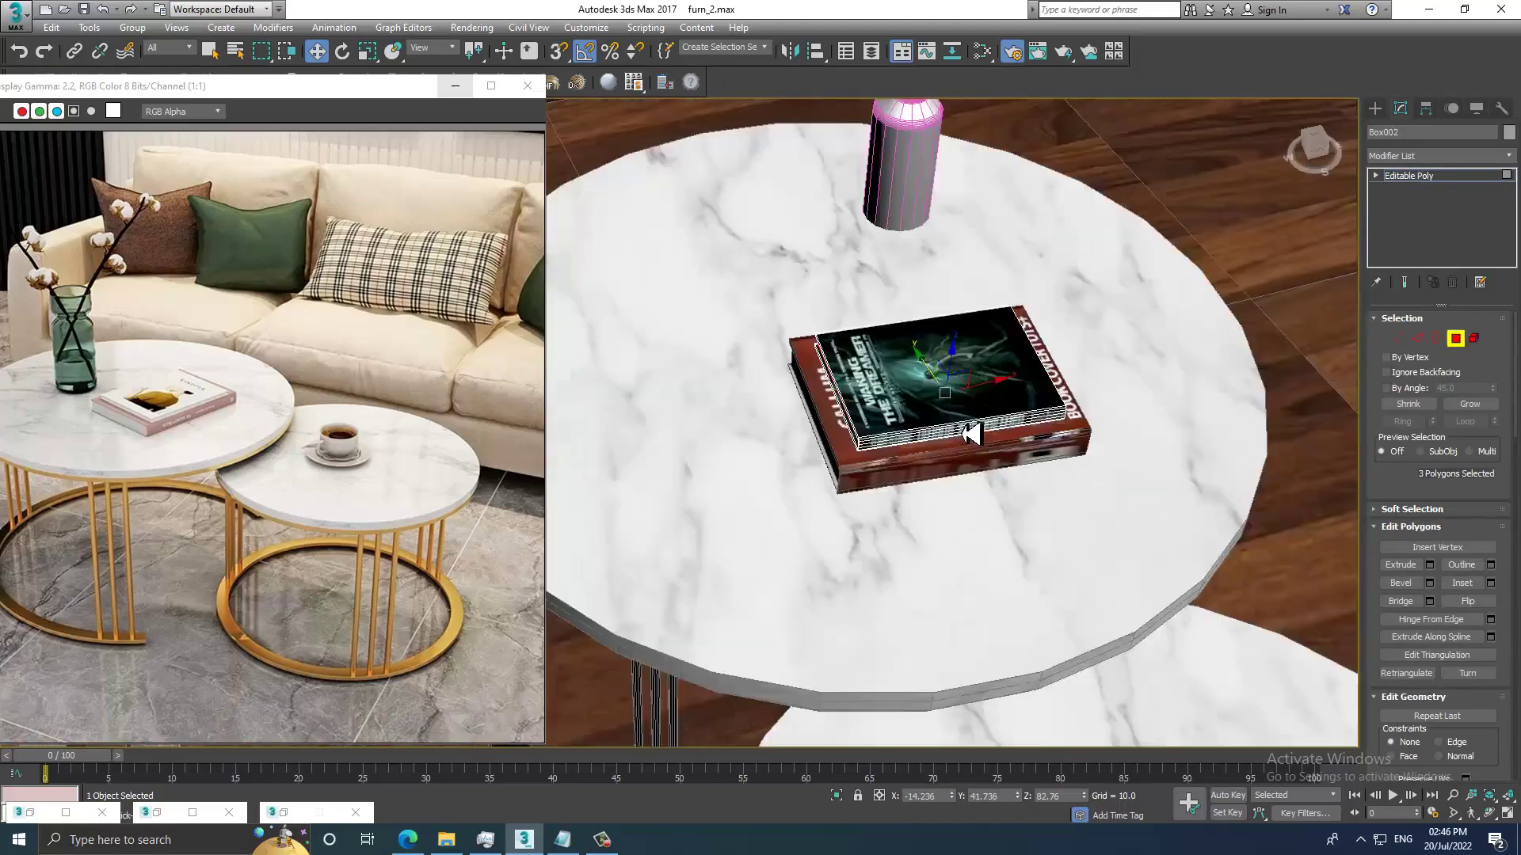
Glance at Material #73 in the Slate editor, close it, and orbit out to both tables.
{"action": "key", "text": "m"}
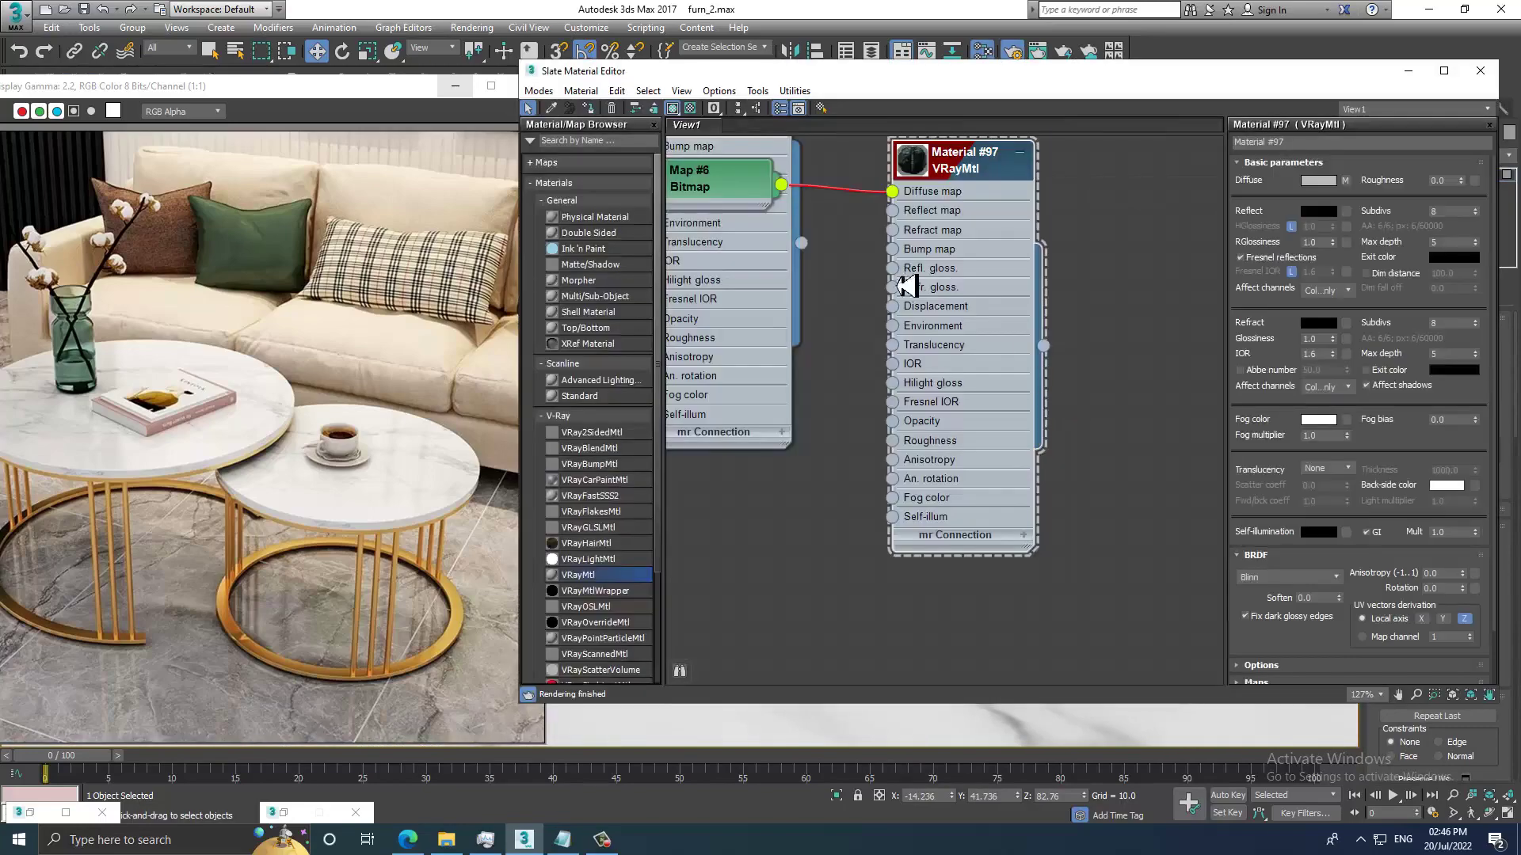
{"action": "middle_click_drag", "start_coordinate": [721, 80], "coordinate": [816, 364]}
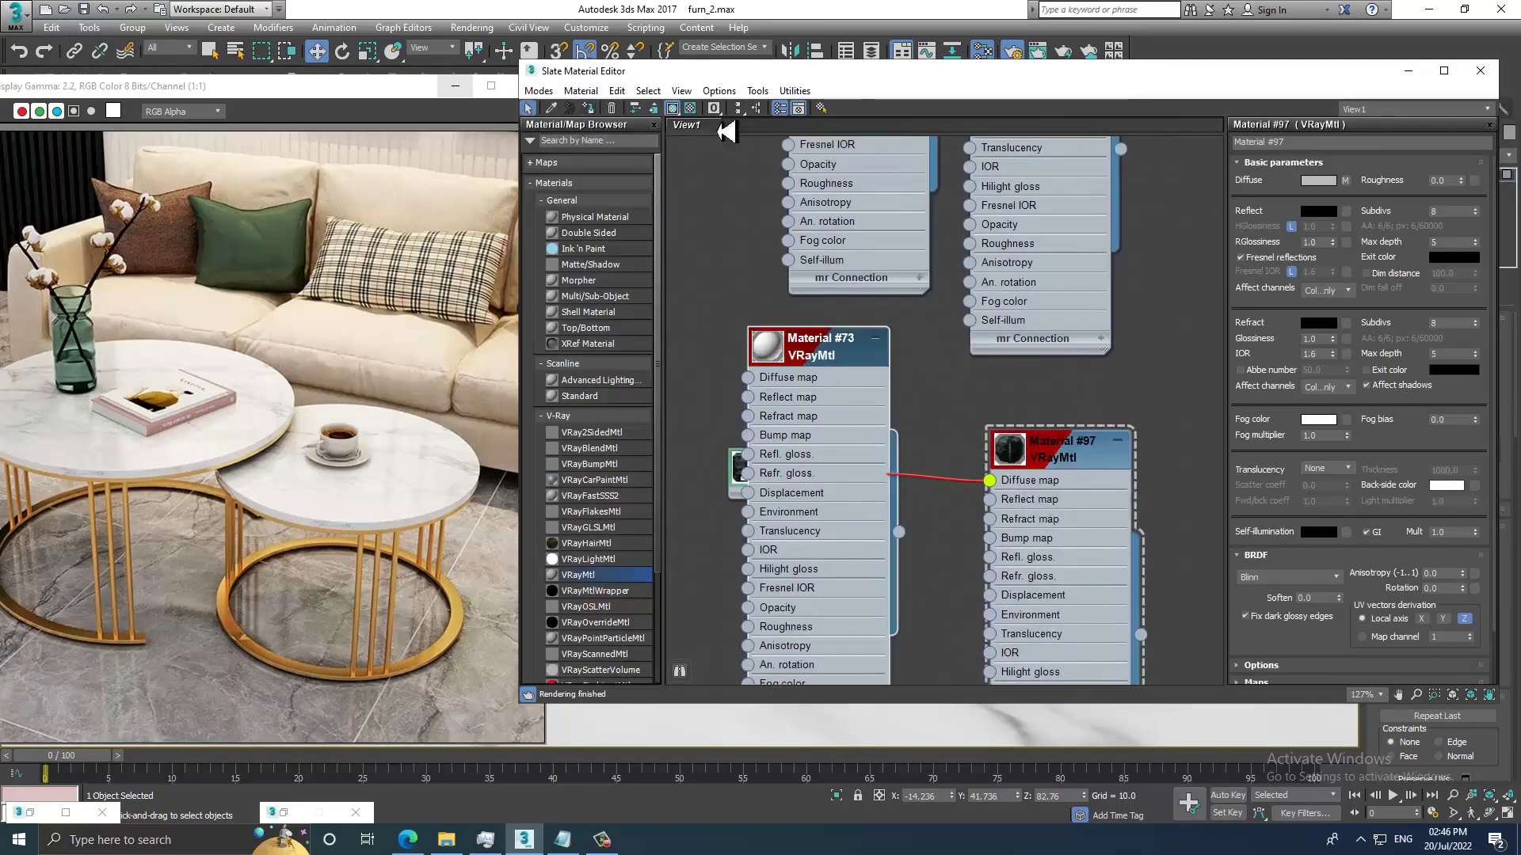
{"action": "left_click", "coordinate": [1479, 71]}
{"action": "middle_click_drag", "start_coordinate": [1120, 384], "coordinate": [1178, 283], "text": "alt"}
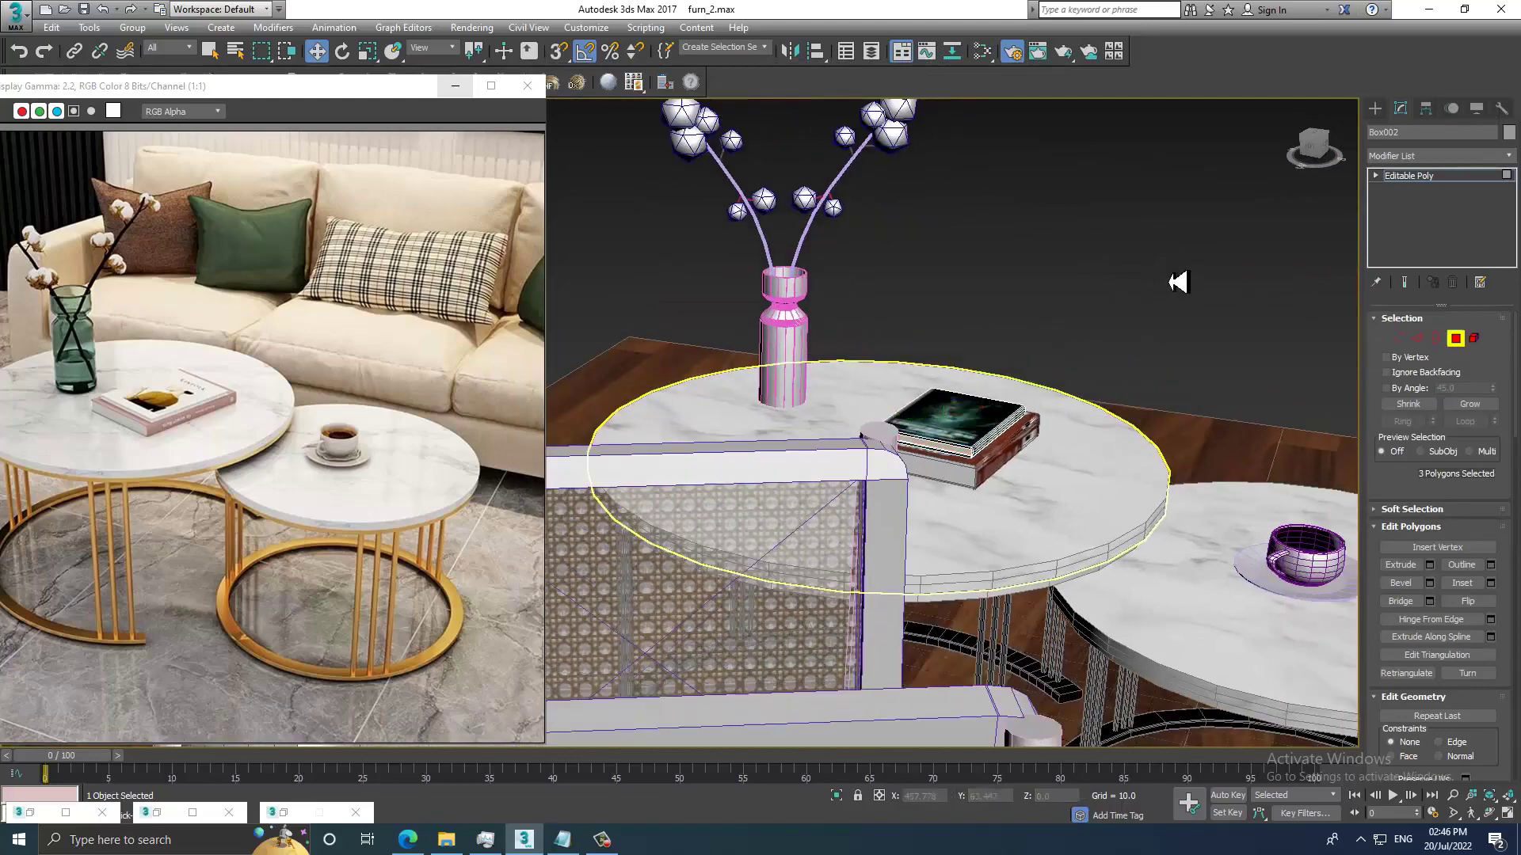
{"action": "mouse_move", "coordinate": [1298, 381]}
{"action": "middle_mouse_down", "text": "alt"}
{"action": "mouse_move", "coordinate": [1120, 442]}
{"action": "mouse_move", "coordinate": [1137, 476]}
{"action": "mouse_move", "coordinate": [1172, 441]}
{"action": "mouse_move", "coordinate": [1157, 442]}
{"action": "mouse_move", "coordinate": [1155, 385]}
{"action": "mouse_move", "coordinate": [1183, 353]}
{"action": "mouse_move", "coordinate": [1040, 520]}
{"action": "middle_mouse_up", "text": "alt"}
Select the wooden floor plane and nudge it slightly beneath the nesting tables.
{"action": "left_click", "coordinate": [1183, 353]}
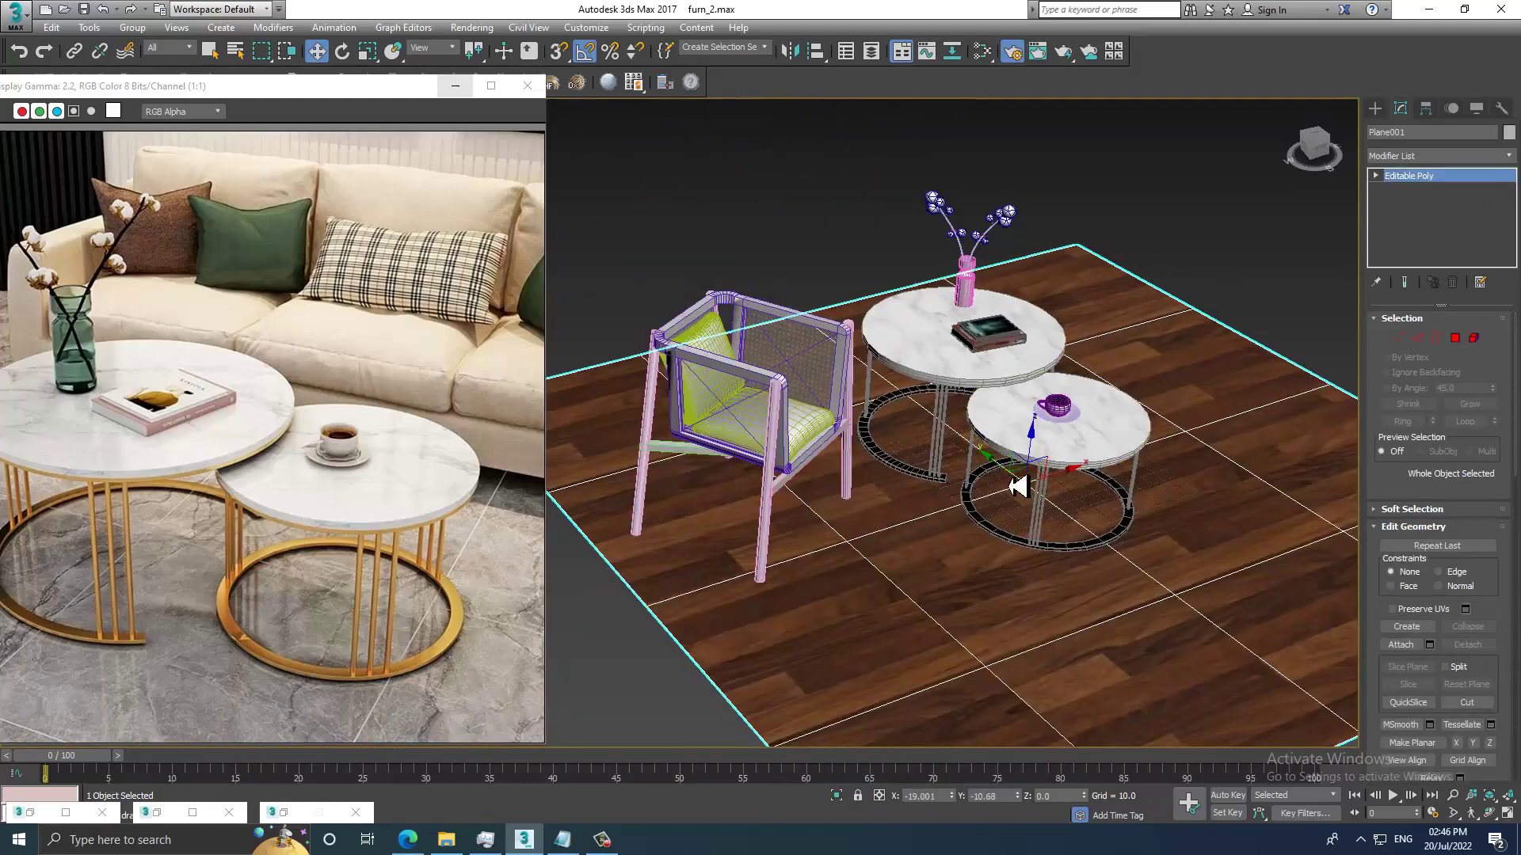
{"action": "left_click_drag", "start_coordinate": [1017, 486], "coordinate": [1000, 476]}
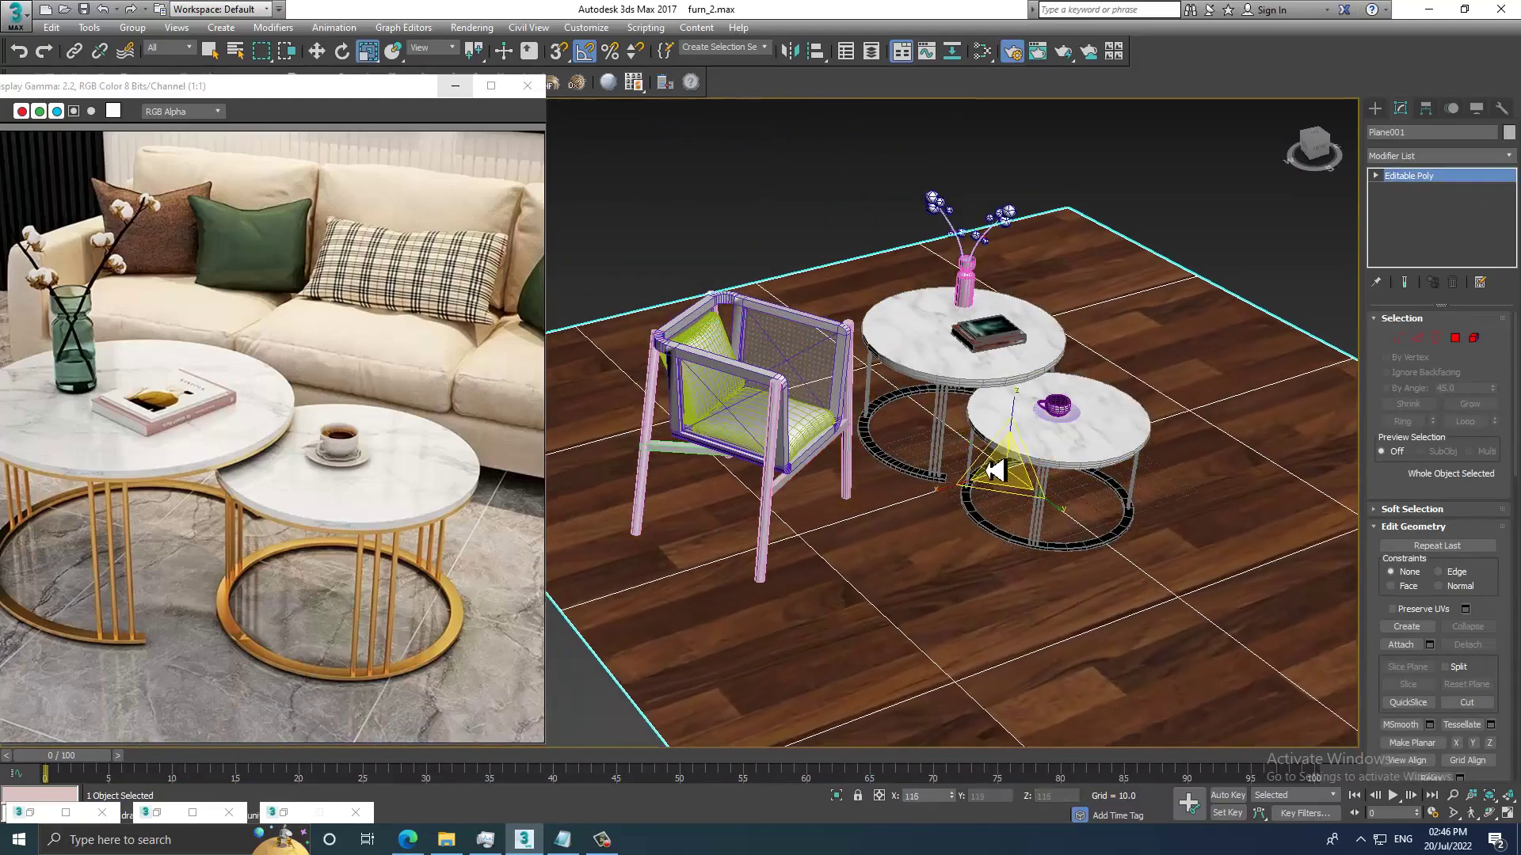
{"action": "scroll", "coordinate": [1061, 402], "scroll_direction": "up", "scroll_amount": 2}
{"action": "mouse_move", "coordinate": [1062, 401]}
{"action": "middle_mouse_down", "text": "alt"}
{"action": "mouse_move", "coordinate": [1019, 393]}
{"action": "mouse_move", "coordinate": [1171, 434]}
{"action": "mouse_move", "coordinate": [1179, 459]}
{"action": "middle_mouse_up", "text": "alt"}
{"action": "scroll", "coordinate": [1165, 434], "scroll_direction": "up", "scroll_amount": 2}
{"action": "scroll", "coordinate": [1158, 442], "scroll_direction": "up", "scroll_amount": 2}
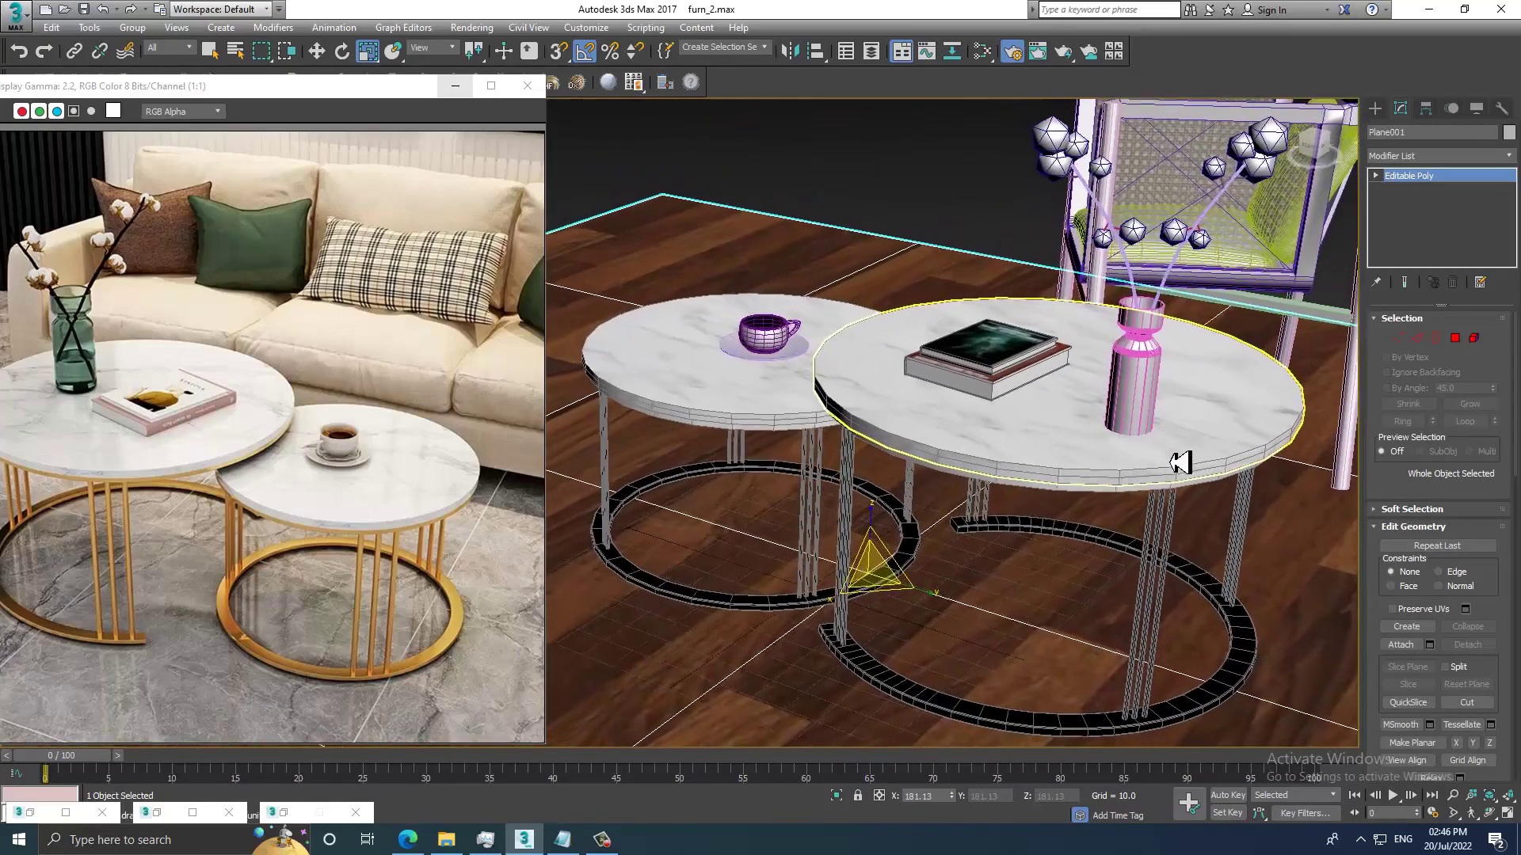
{"action": "left_click", "coordinate": [481, 47]}
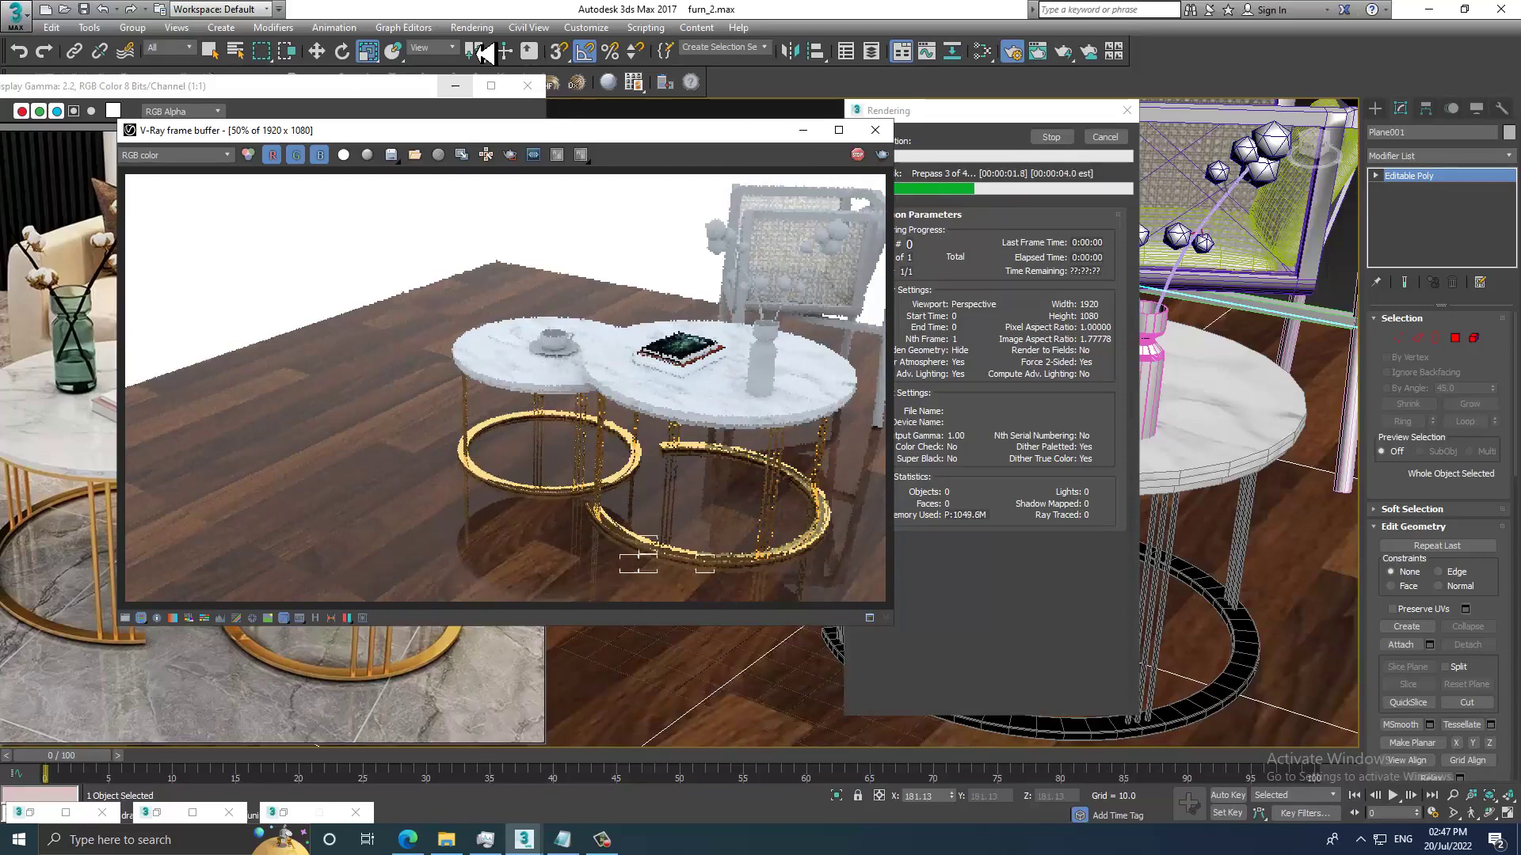
{"action": "left_click", "coordinate": [857, 154]}
{"action": "left_click", "coordinate": [875, 130]}
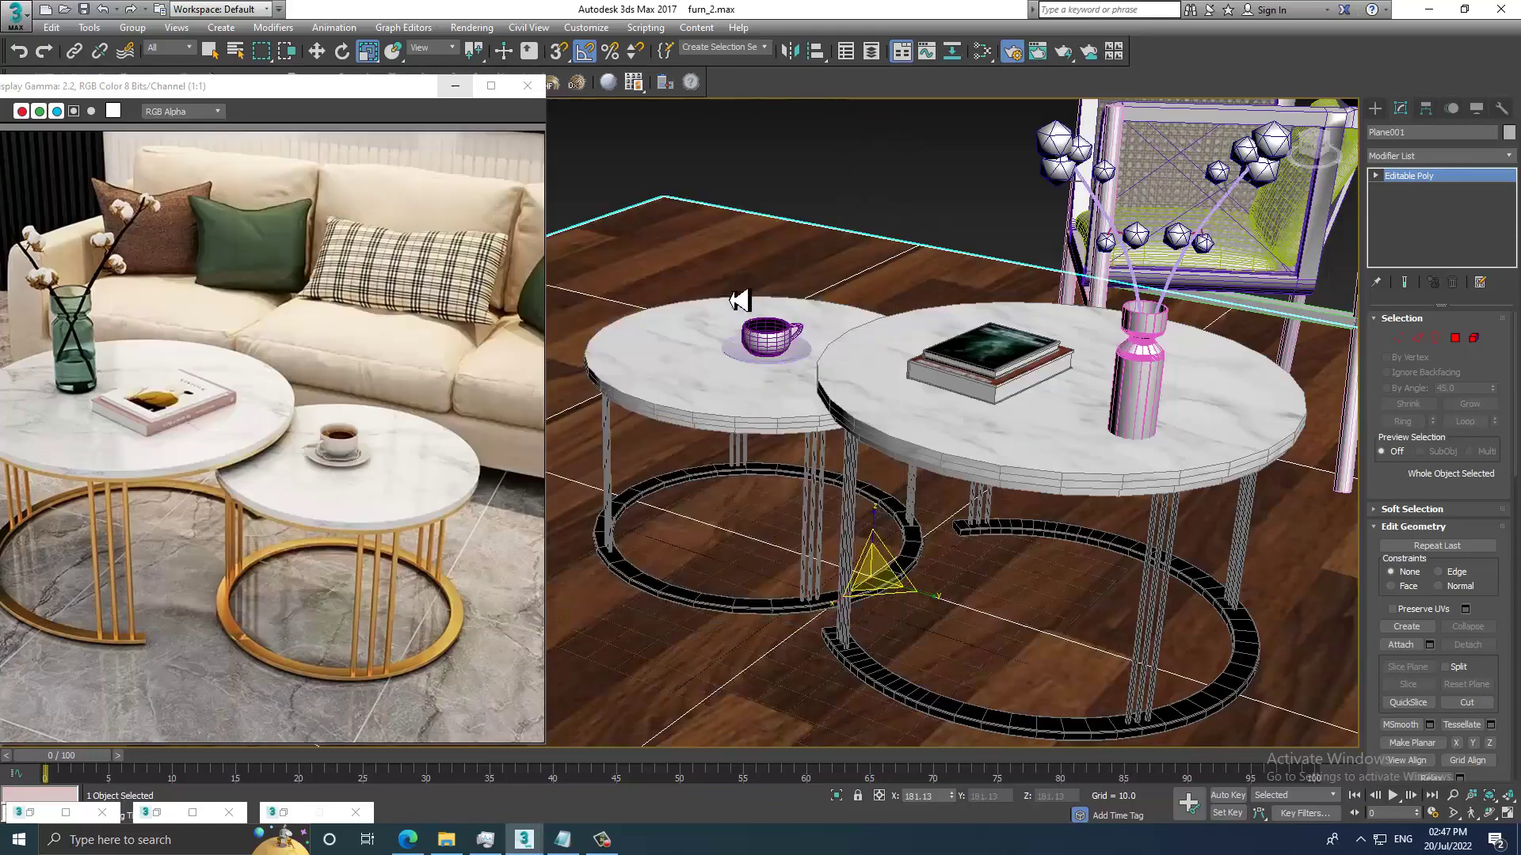
{"action": "mouse_move", "coordinate": [1043, 426]}
{"action": "middle_mouse_down"}
{"action": "mouse_move", "coordinate": [1005, 391]}
{"action": "mouse_move", "coordinate": [1051, 404]}
{"action": "middle_mouse_up"}
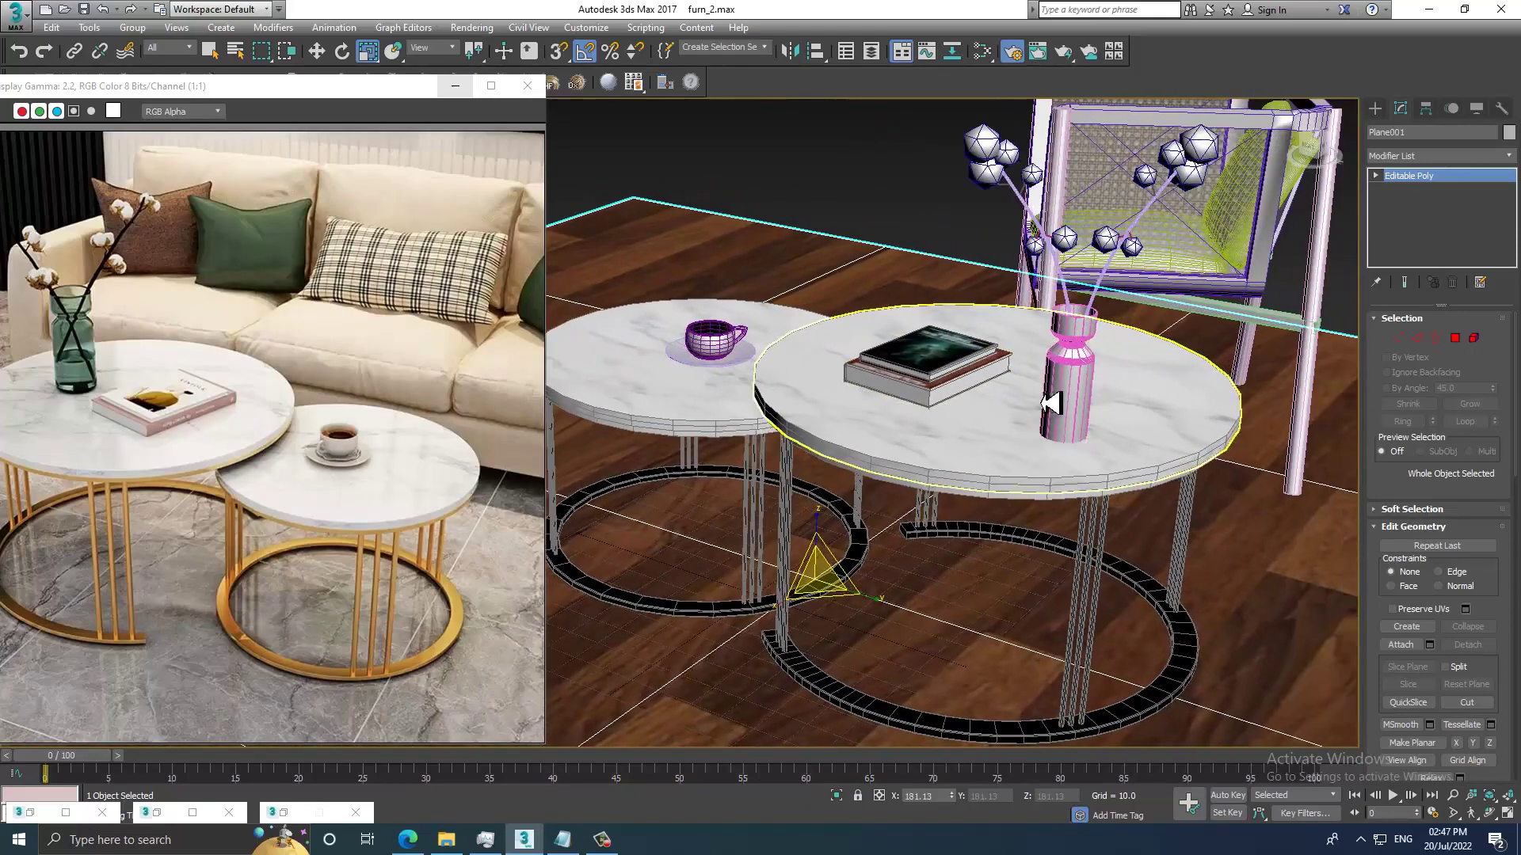
{"action": "left_click", "coordinate": [1050, 404]}
{"action": "scroll", "coordinate": [1050, 396], "scroll_direction": "up", "scroll_amount": 3}
{"action": "key", "text": "m"}
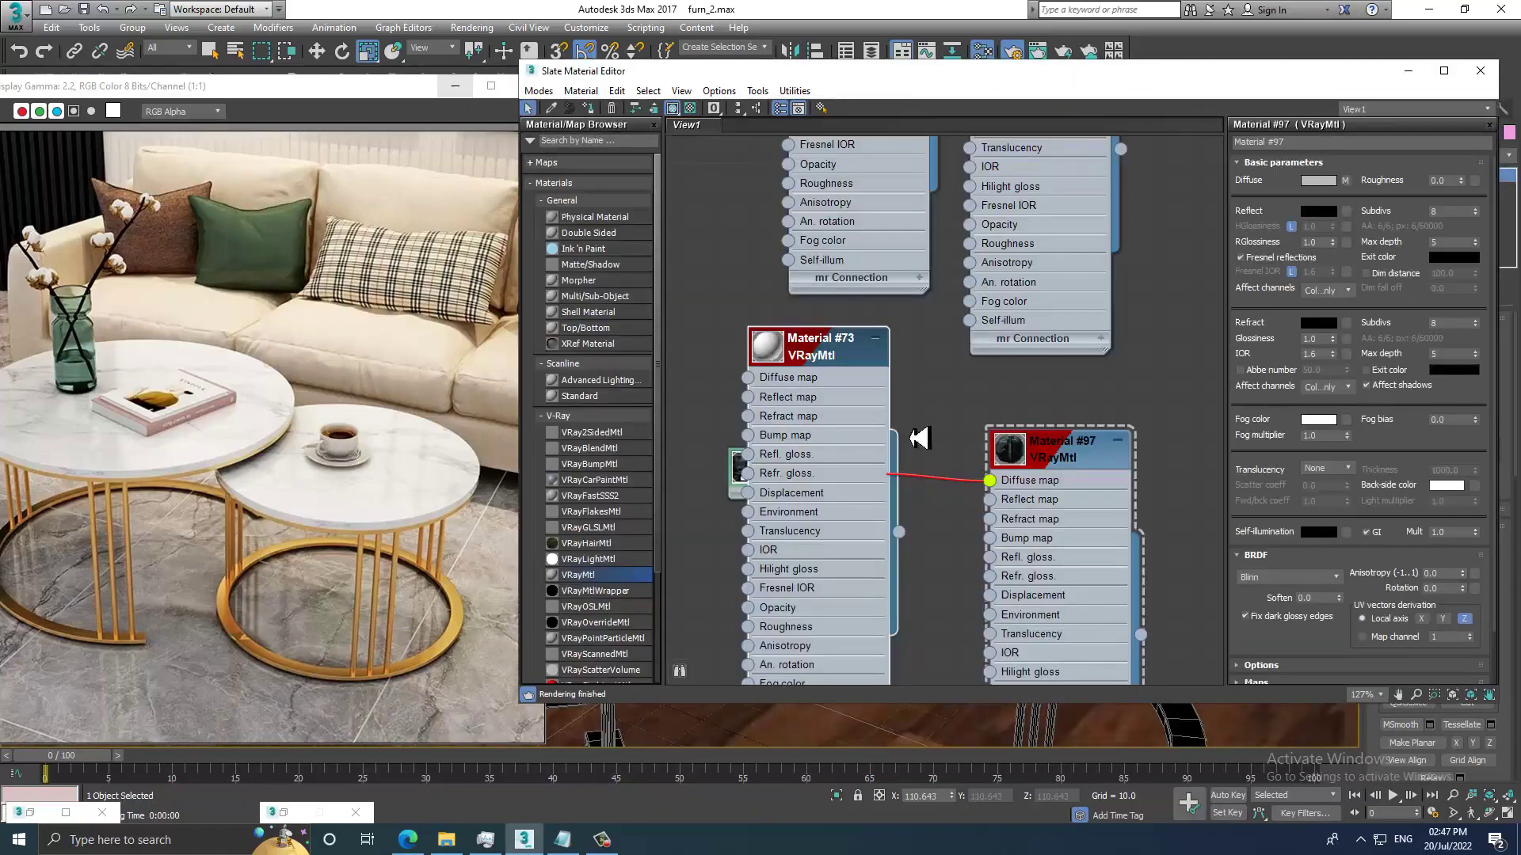
Add a new VRayMtl and give it a dark green diffuse sampled from the reference vase.
{"action": "scroll", "coordinate": [919, 438], "scroll_direction": "down", "scroll_amount": 5}
{"action": "left_click_drag", "start_coordinate": [602, 578], "coordinate": [831, 406]}
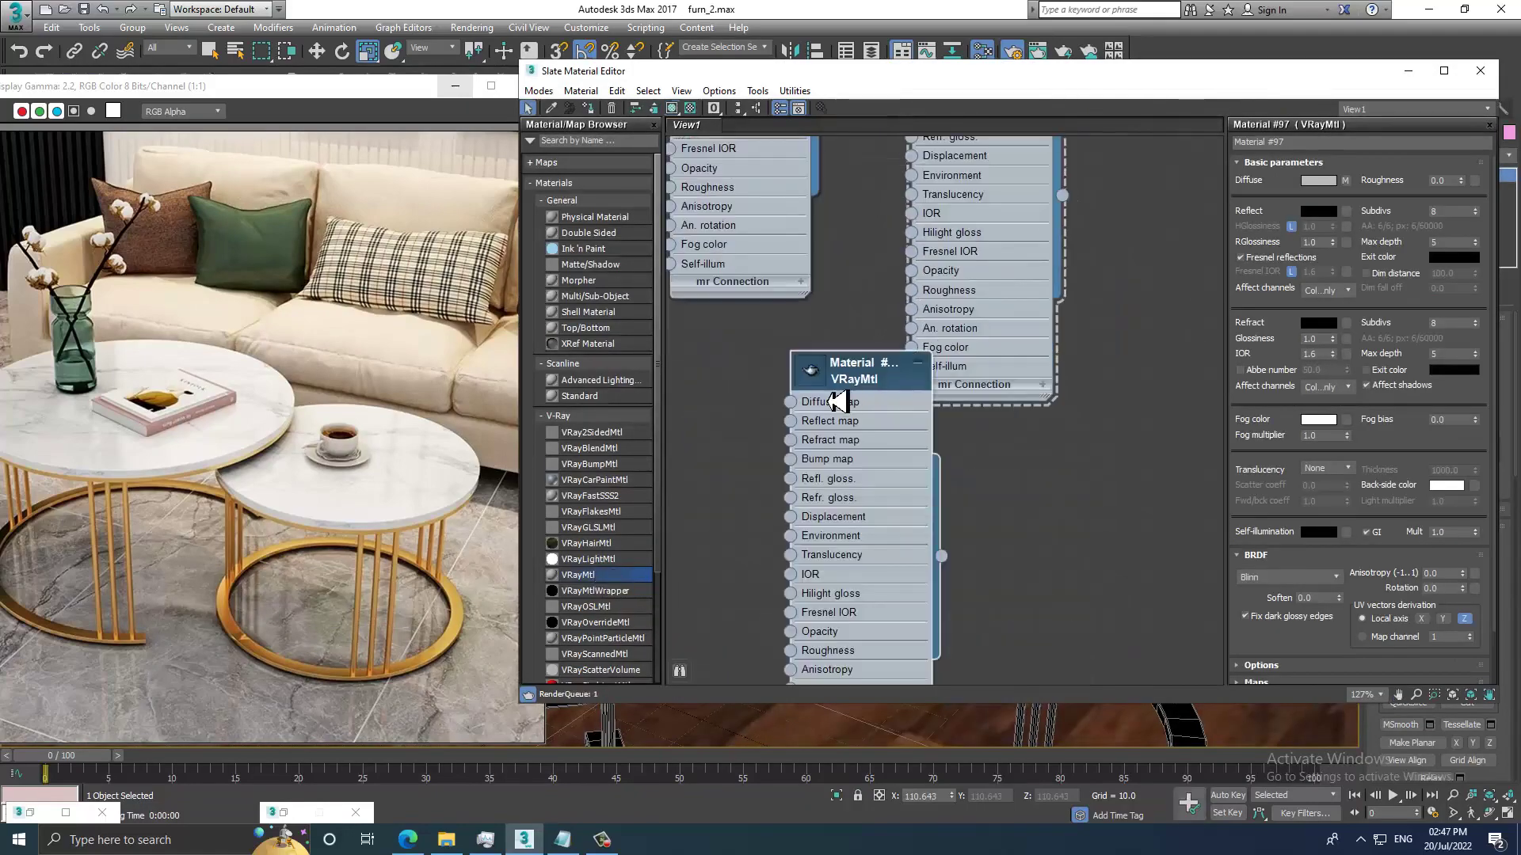
{"action": "double_click", "coordinate": [808, 371]}
{"action": "left_click", "coordinate": [1315, 186]}
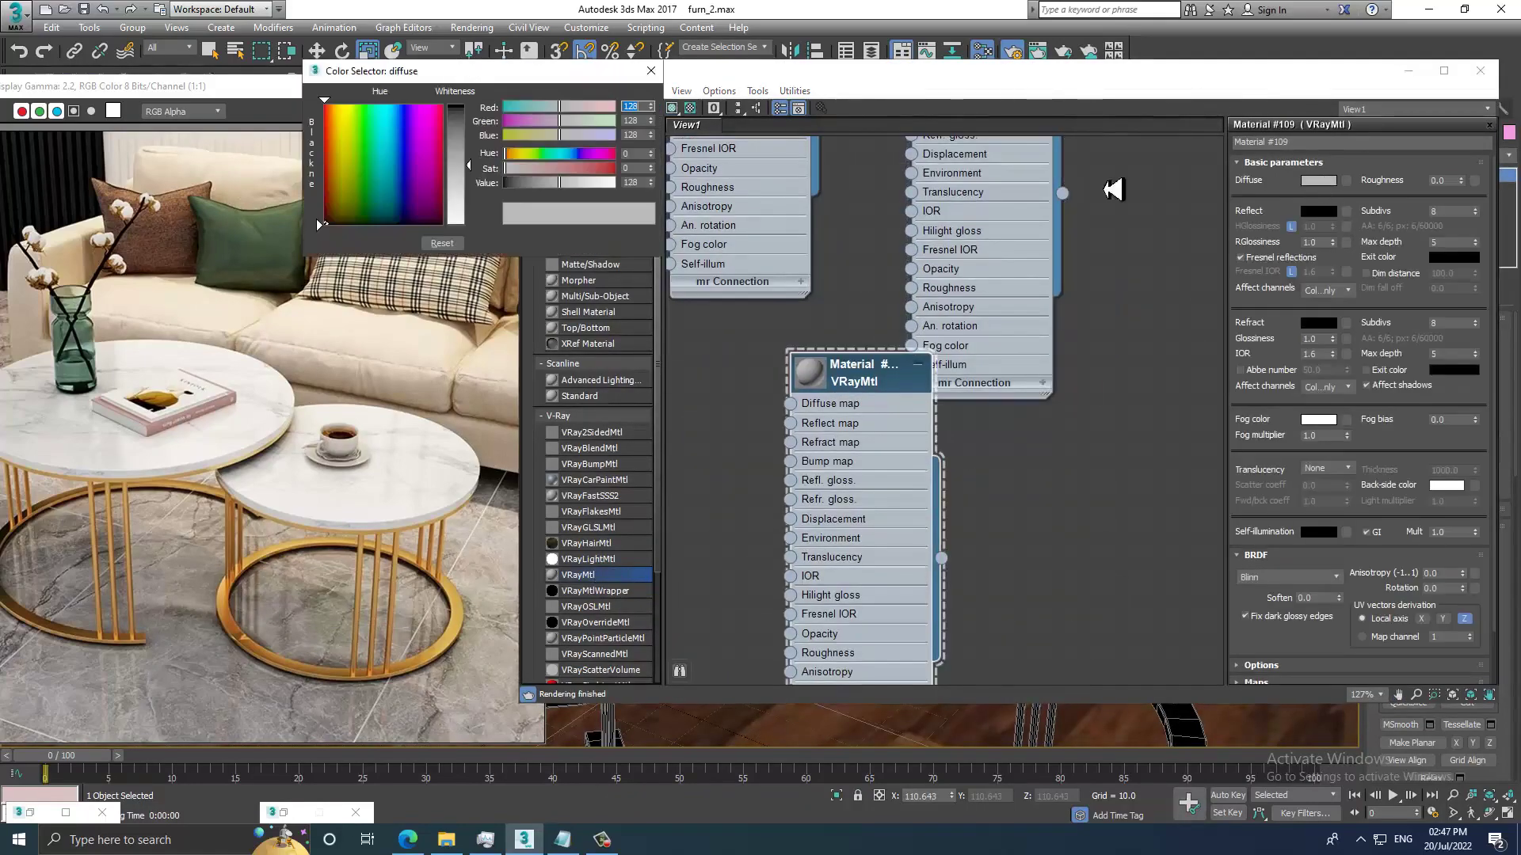
{"action": "left_click_drag", "start_coordinate": [480, 175], "coordinate": [485, 140]}
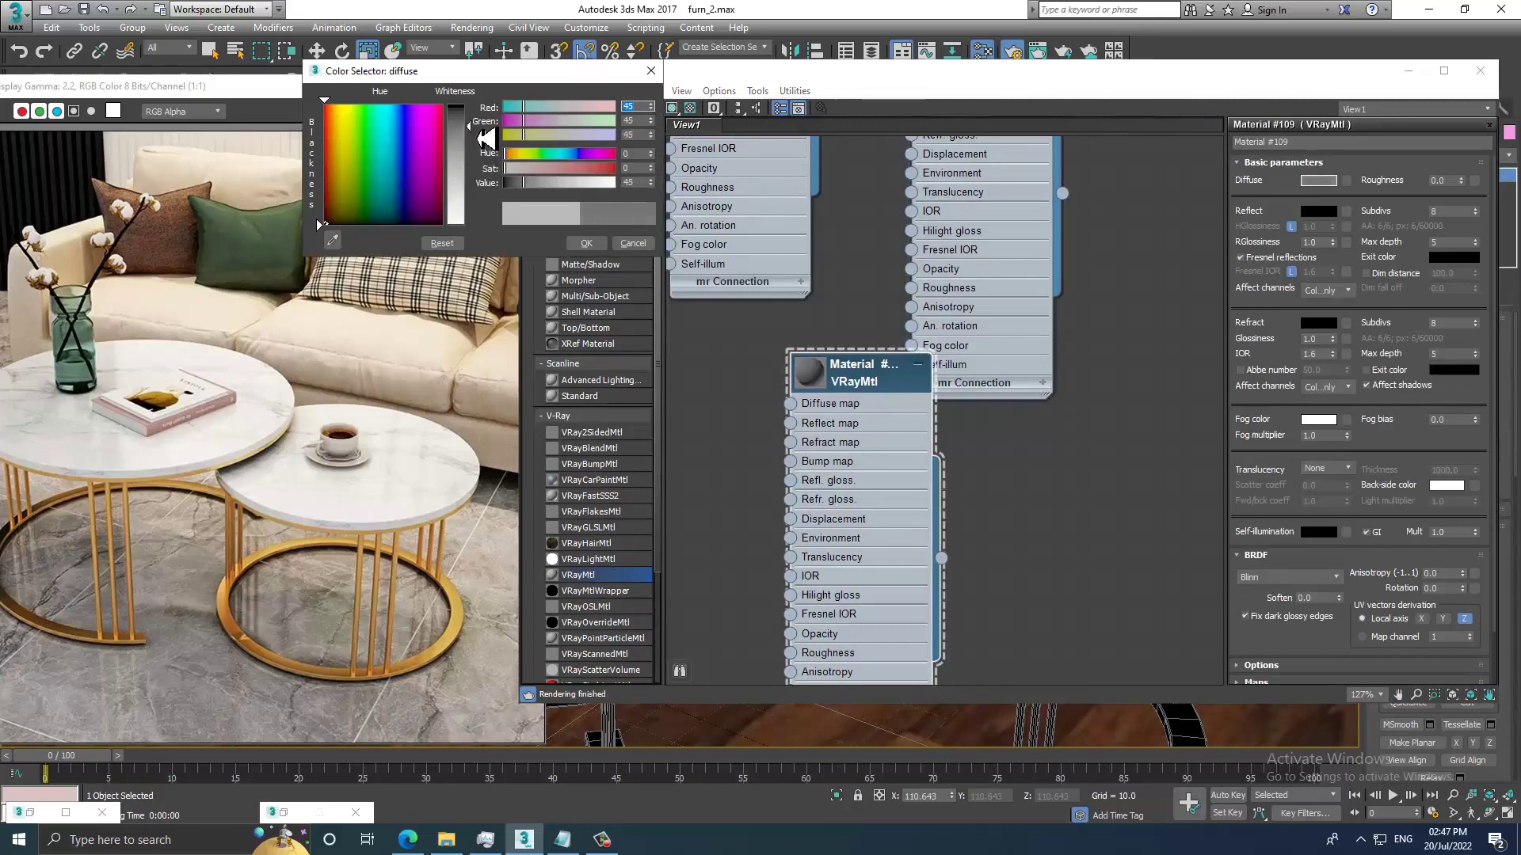
{"action": "left_click", "coordinate": [367, 158]}
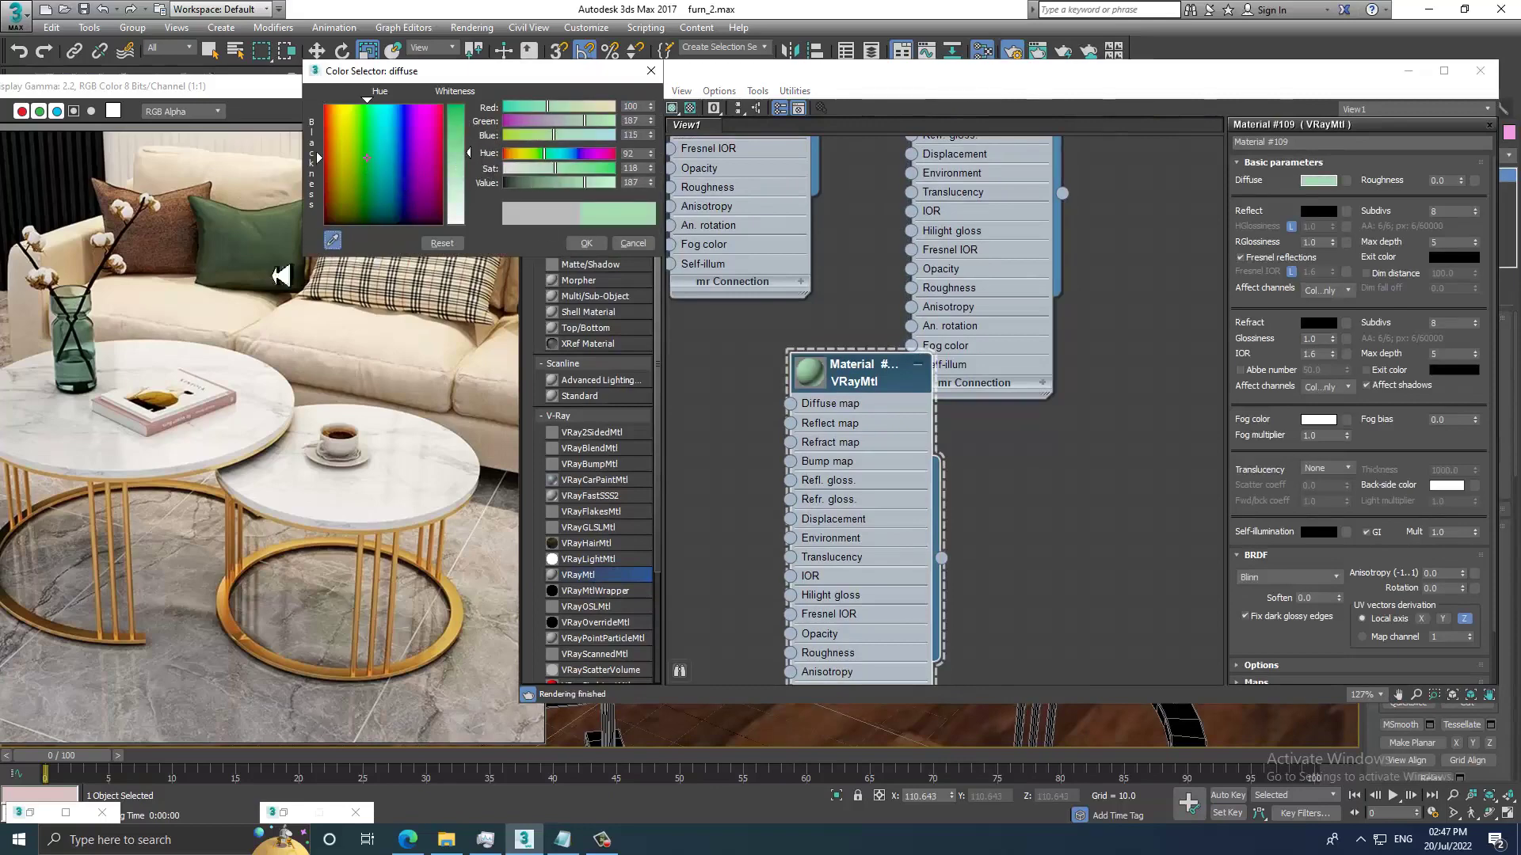
{"action": "left_click", "coordinate": [98, 342]}
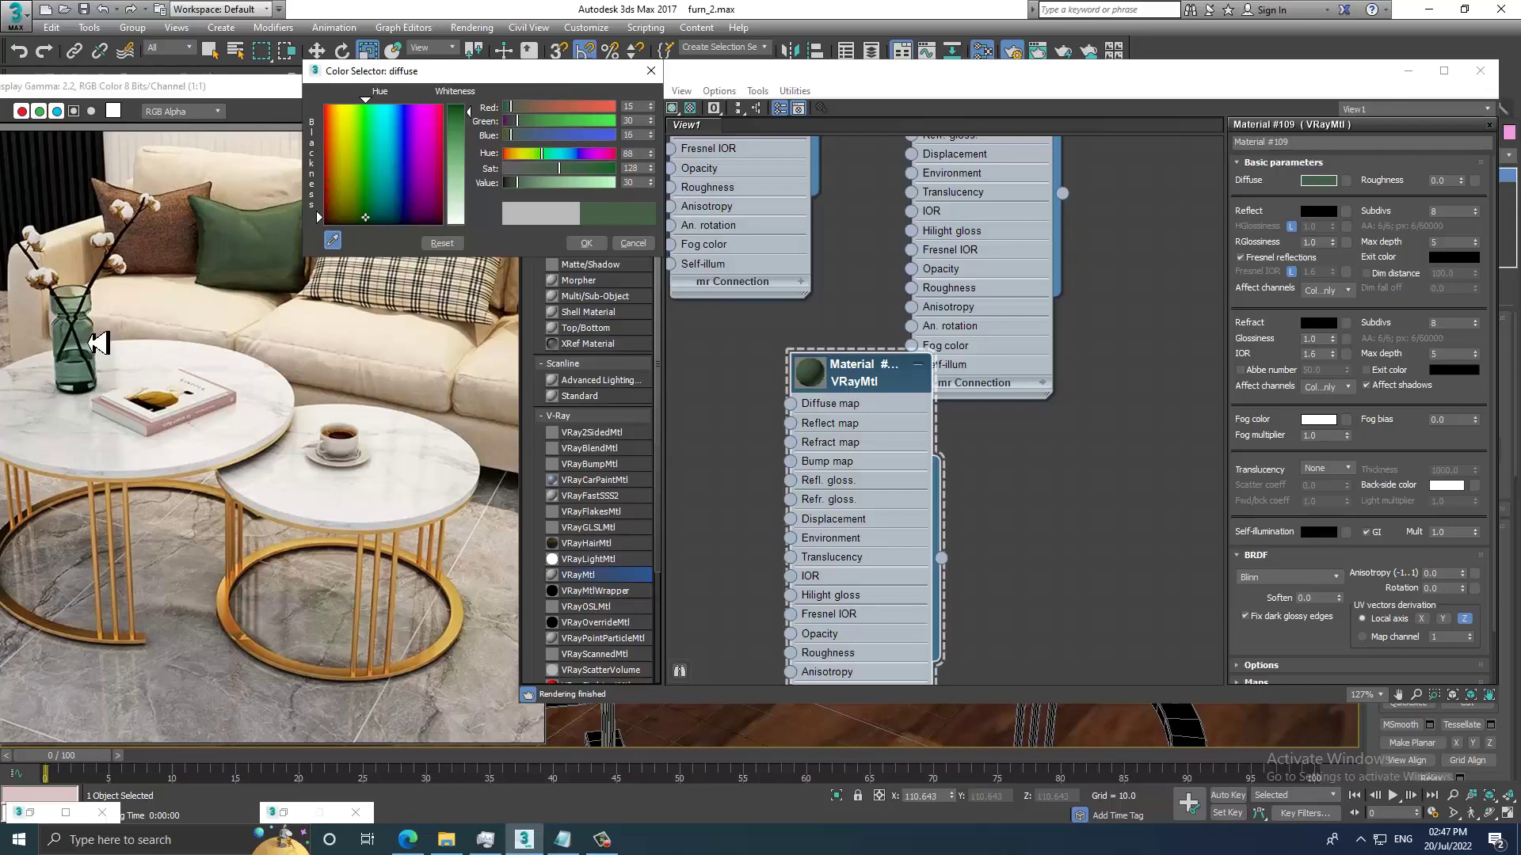
{"action": "left_click", "coordinate": [586, 244]}
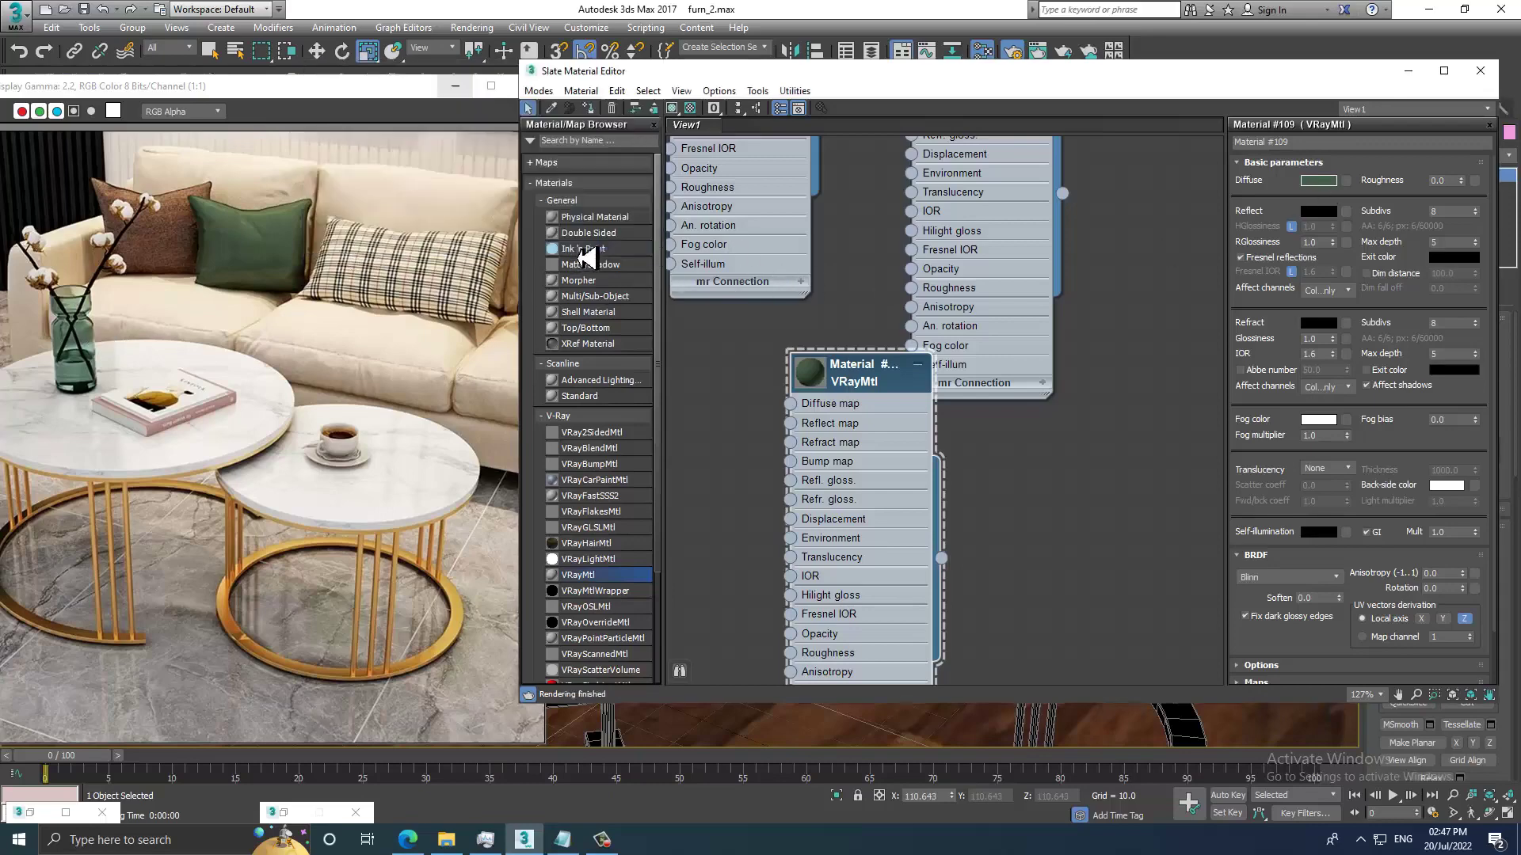
Set a mid-grey reflection and pale yellow-green refraction, and show the material on the vase.
{"action": "left_click", "coordinate": [1317, 211]}
{"action": "left_click_drag", "start_coordinate": [467, 119], "coordinate": [475, 168]}
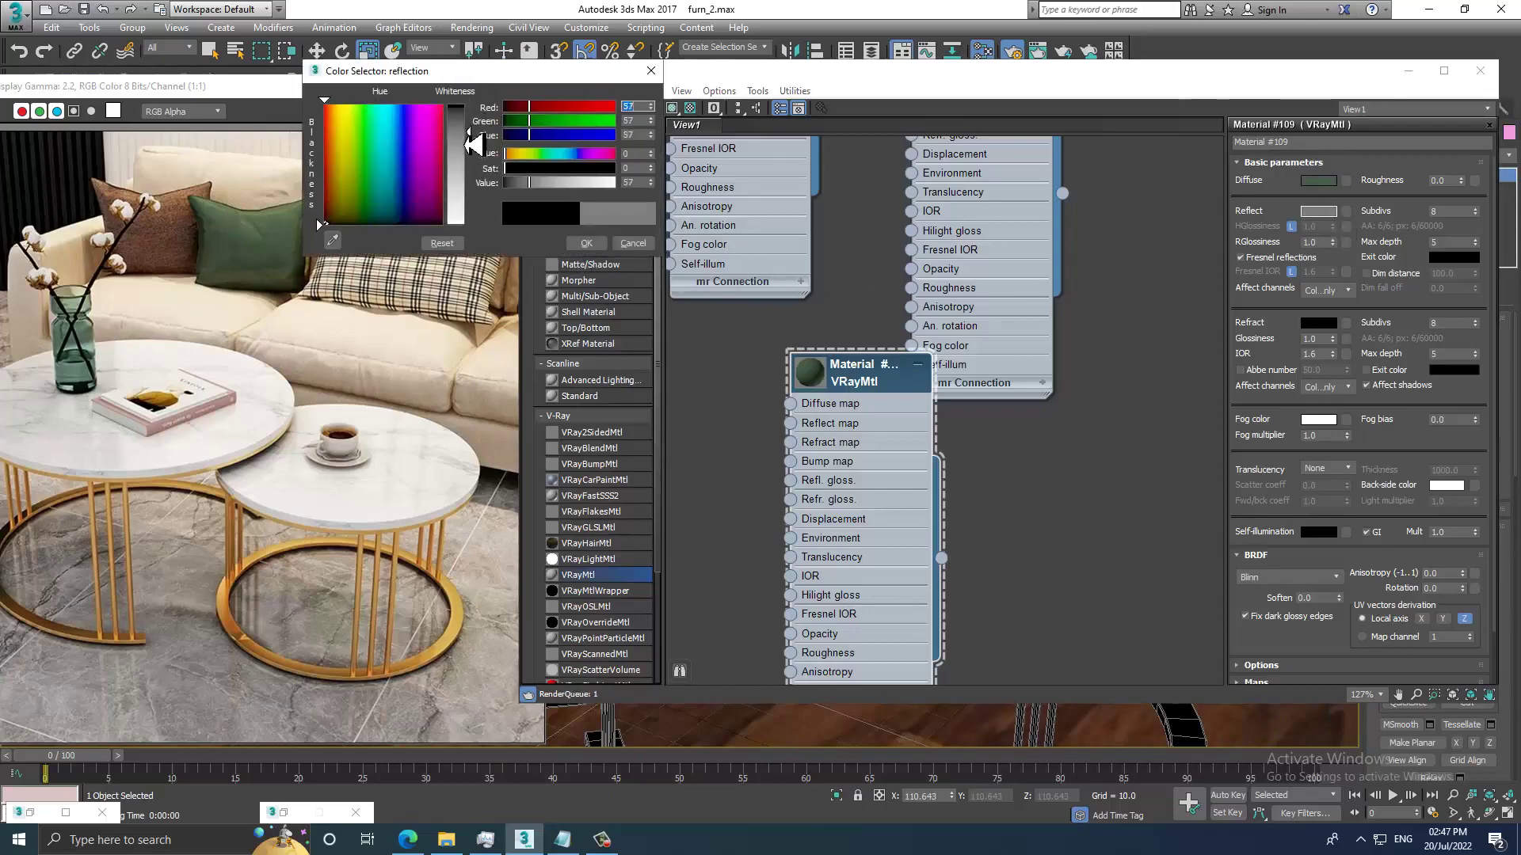
{"action": "left_click", "coordinate": [586, 243]}
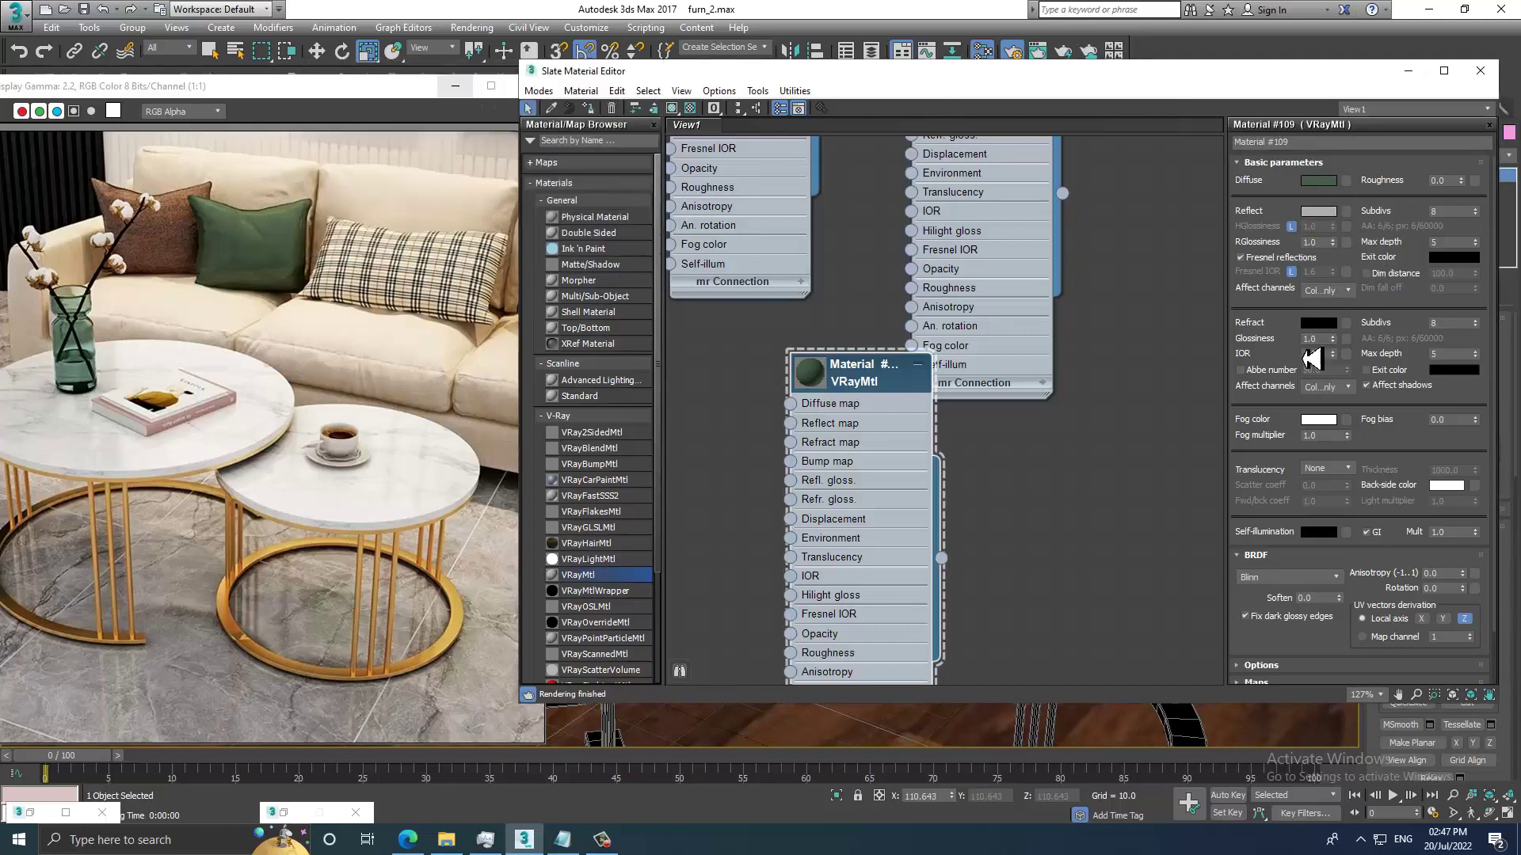
{"action": "left_click", "coordinate": [1318, 323]}
{"action": "left_click_drag", "start_coordinate": [408, 176], "coordinate": [361, 188]}
{"action": "left_click_drag", "start_coordinate": [458, 171], "coordinate": [480, 182]}
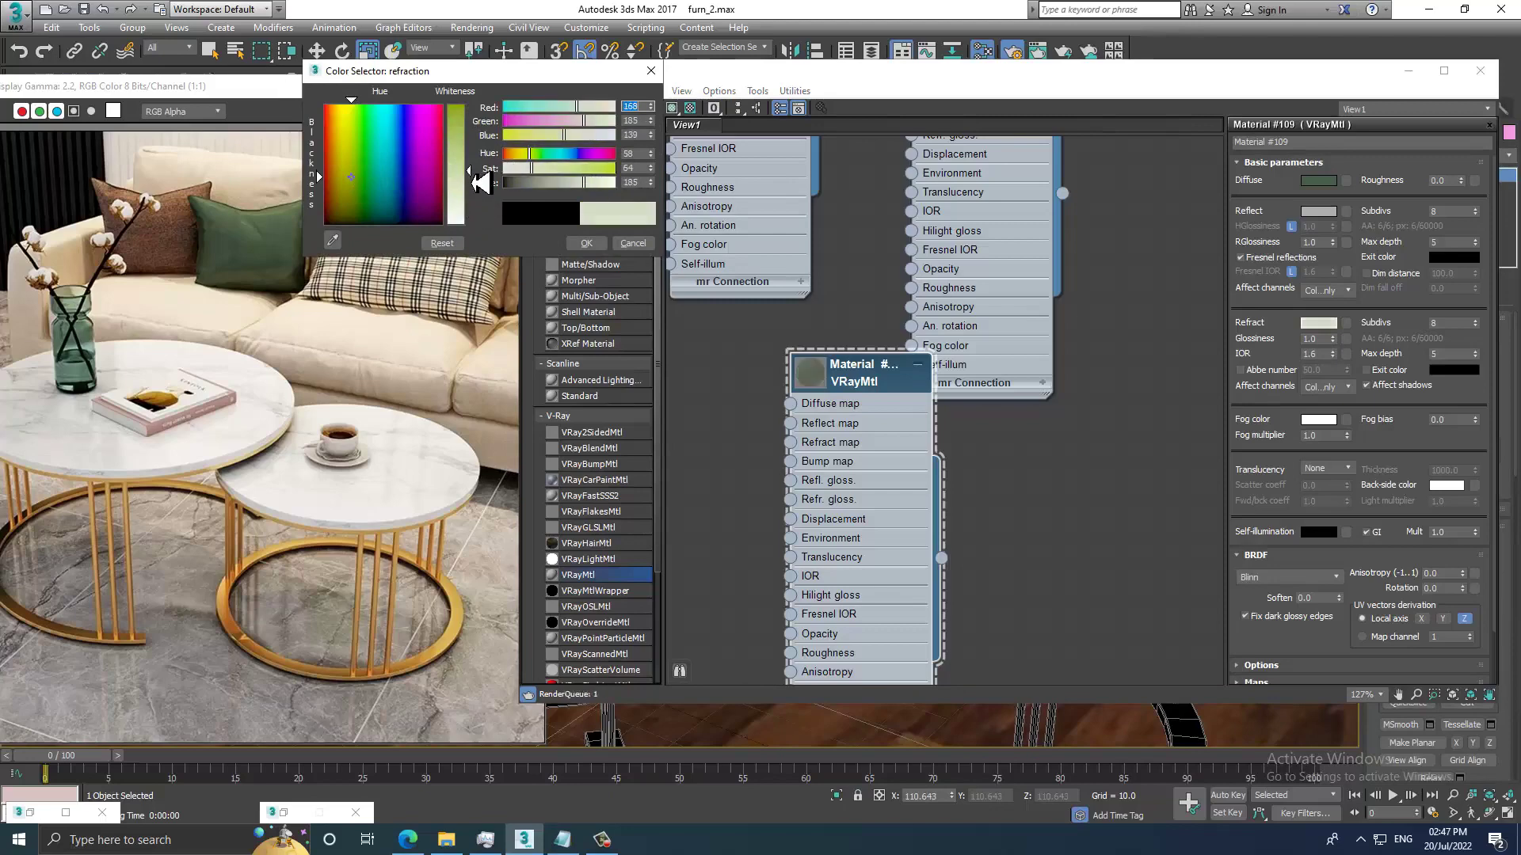
{"action": "left_click", "coordinate": [586, 243]}
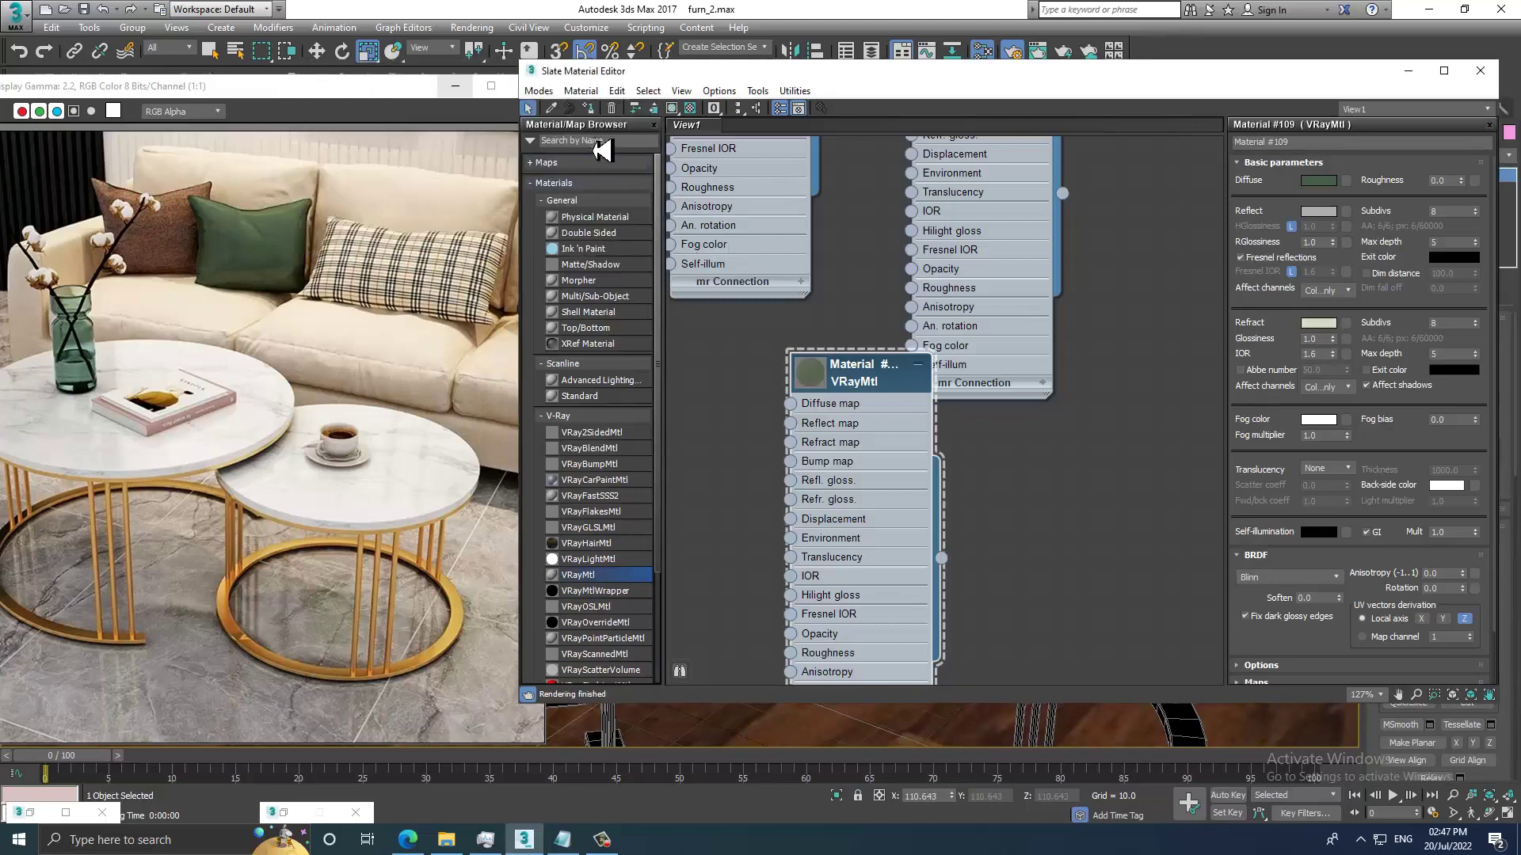
{"action": "left_click", "coordinate": [686, 111]}
{"action": "type", "text": "glass"}
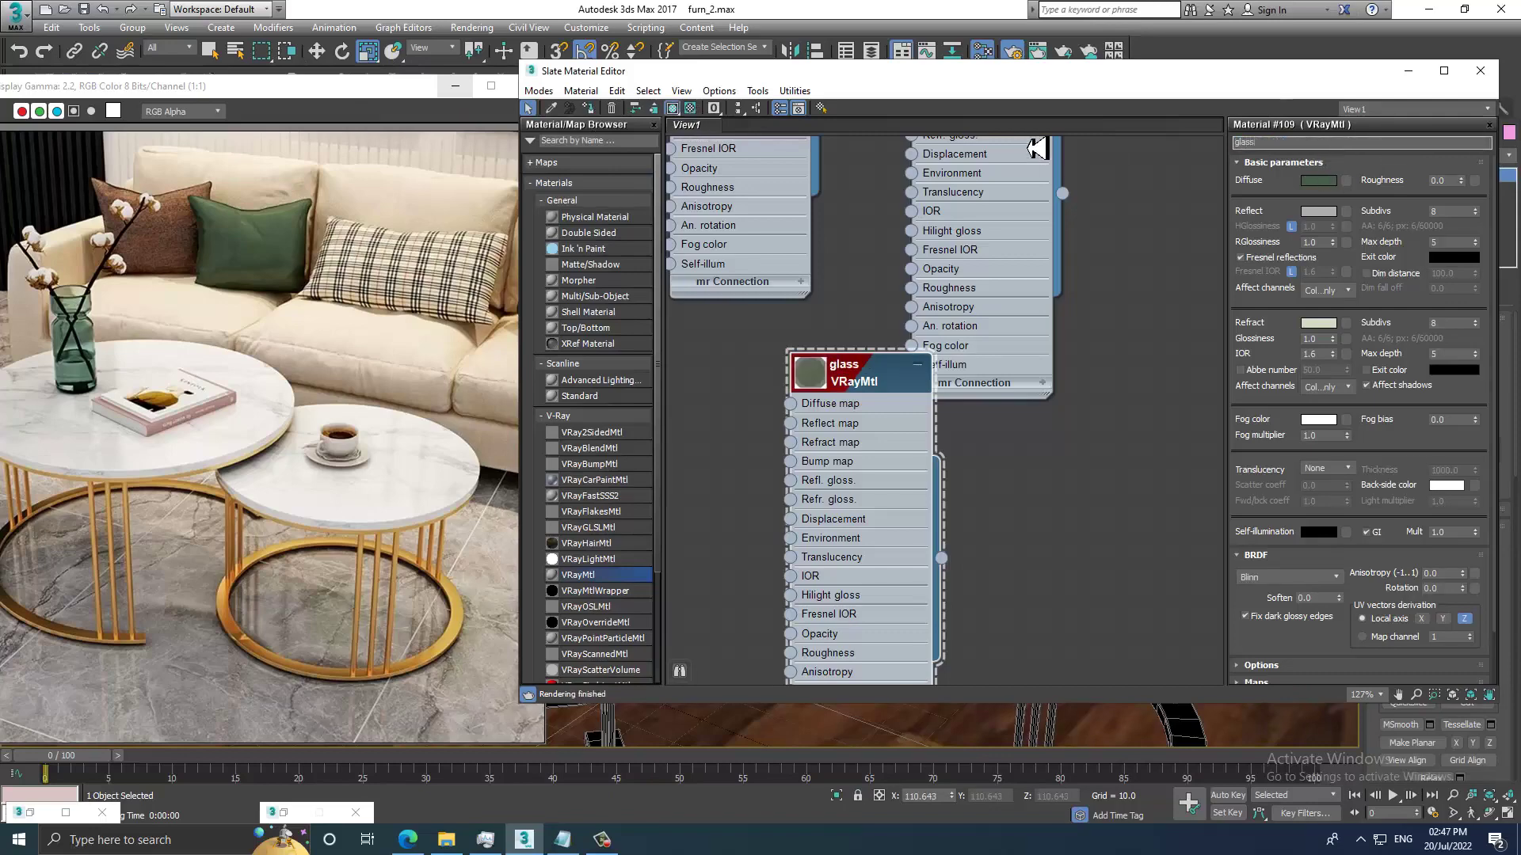
Test-render the glass vase, change the material's IOR from 1.6 to 2.5, and render again.
{"action": "left_click", "coordinate": [480, 49]}
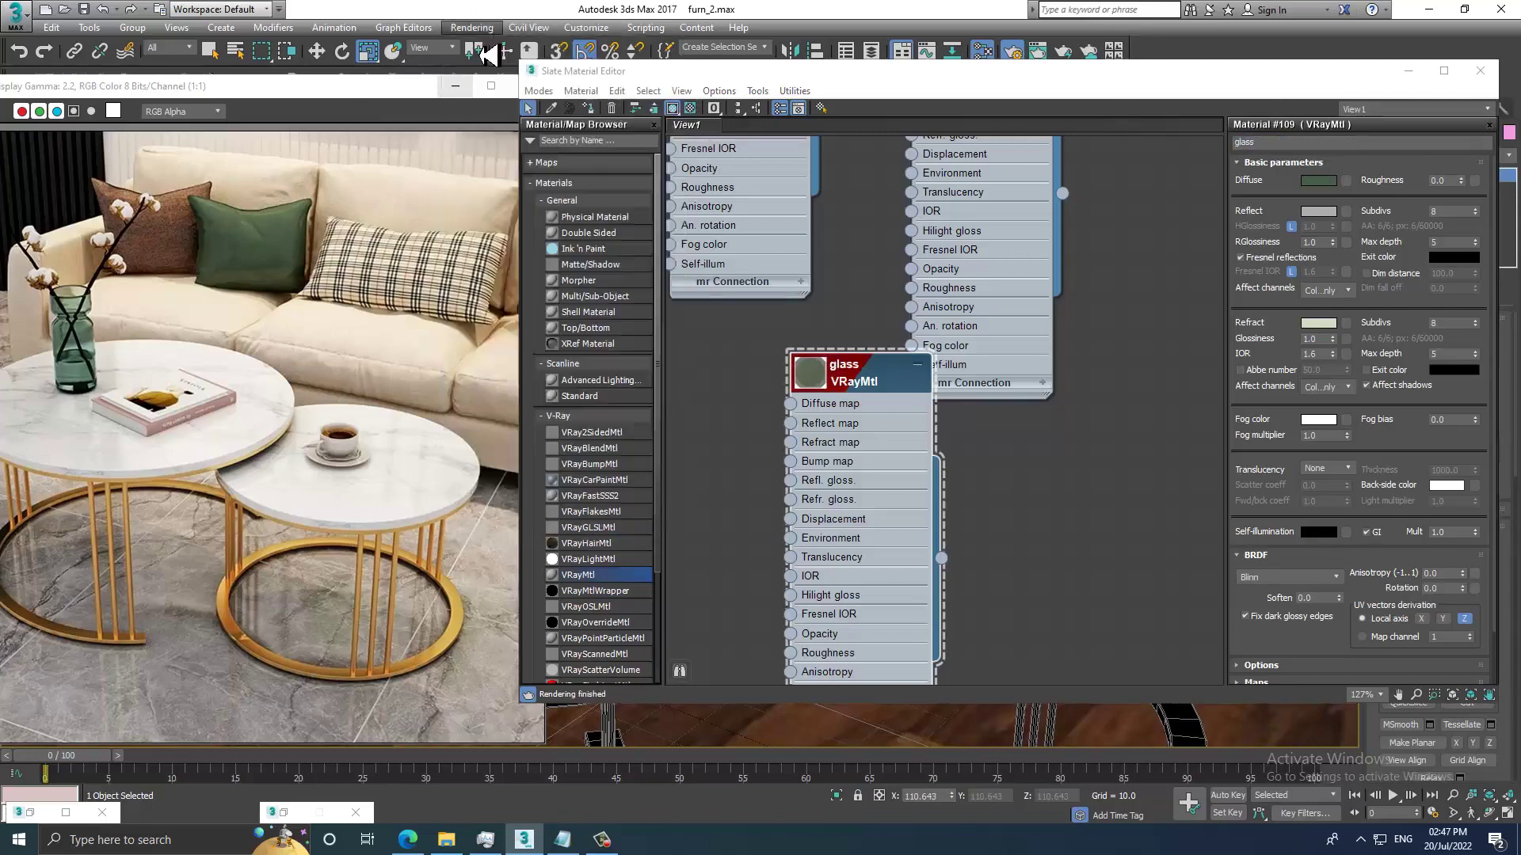
{"action": "key", "text": "shift+q"}
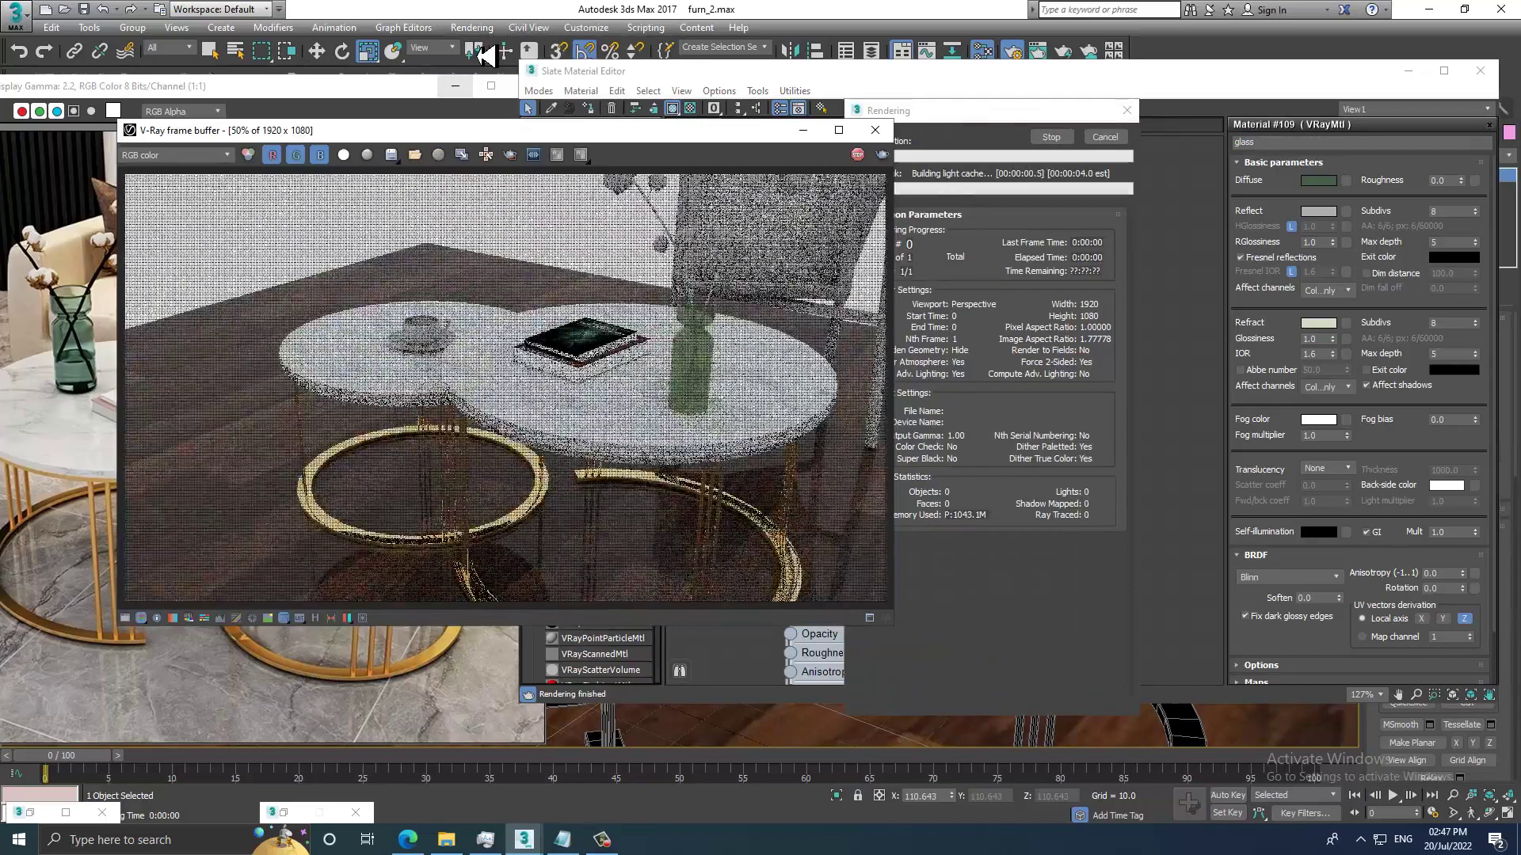
{"action": "left_click", "coordinate": [875, 130]}
{"action": "double_click", "coordinate": [1313, 354]}
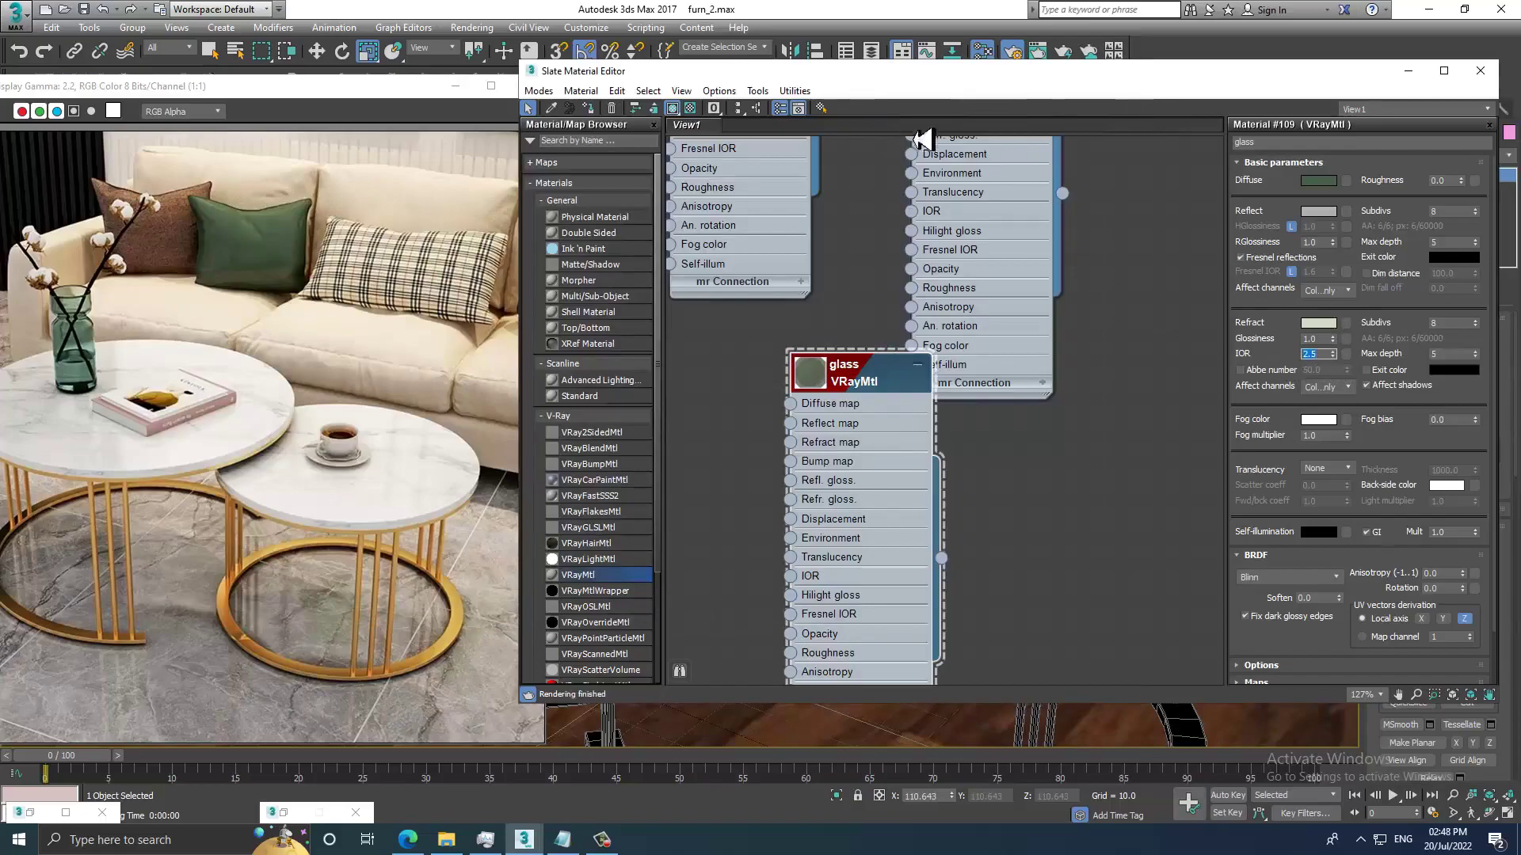
{"action": "left_click", "coordinate": [472, 27]}
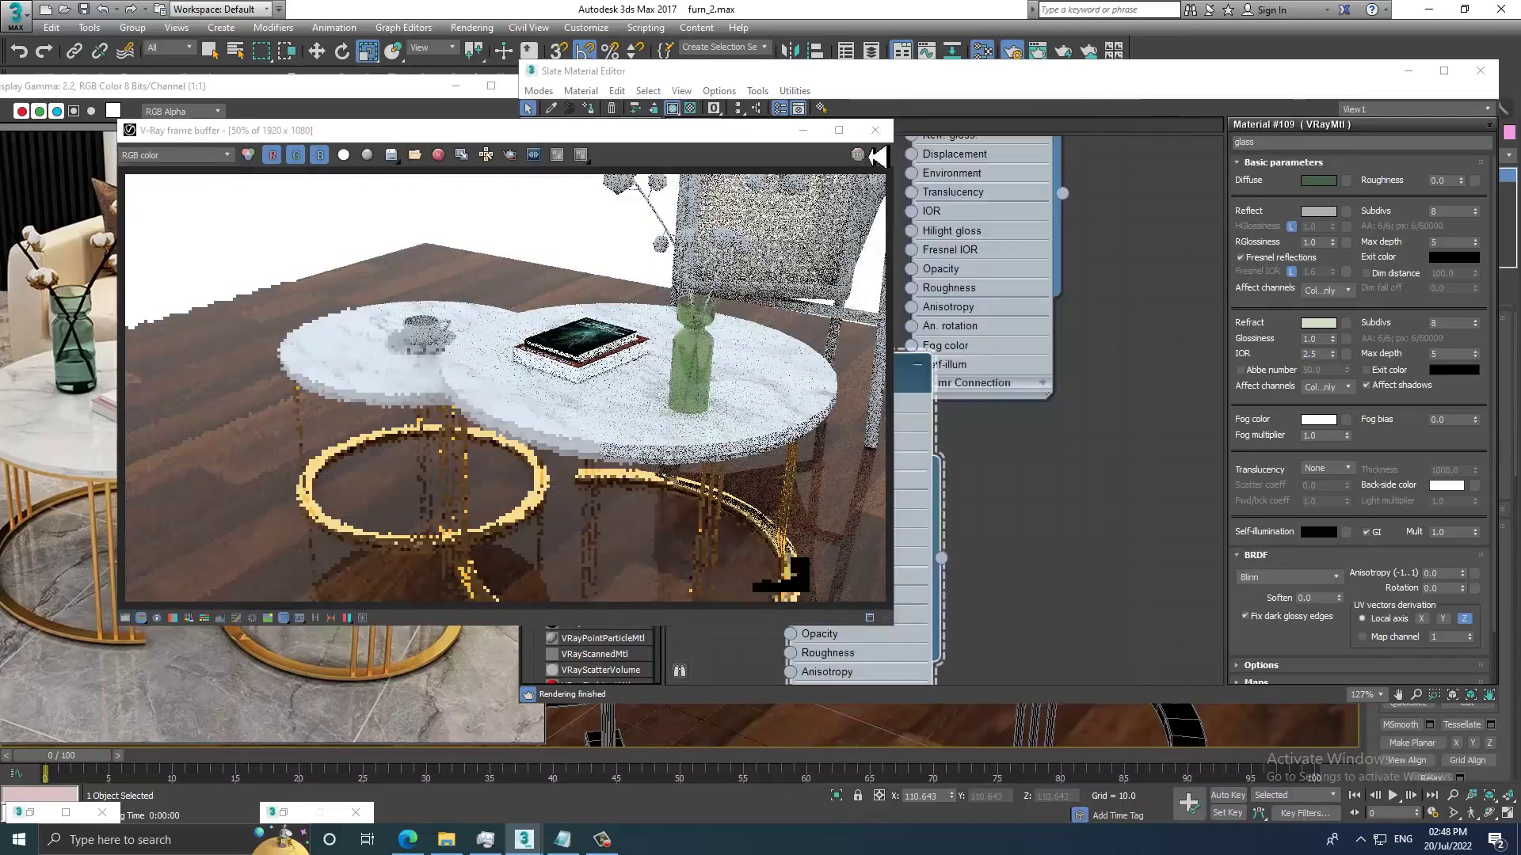
{"action": "left_click", "coordinate": [1047, 456]}
Make the glass refraction colour a less pale green and test-render the result.
{"action": "left_click_drag", "start_coordinate": [858, 374], "coordinate": [798, 374]}
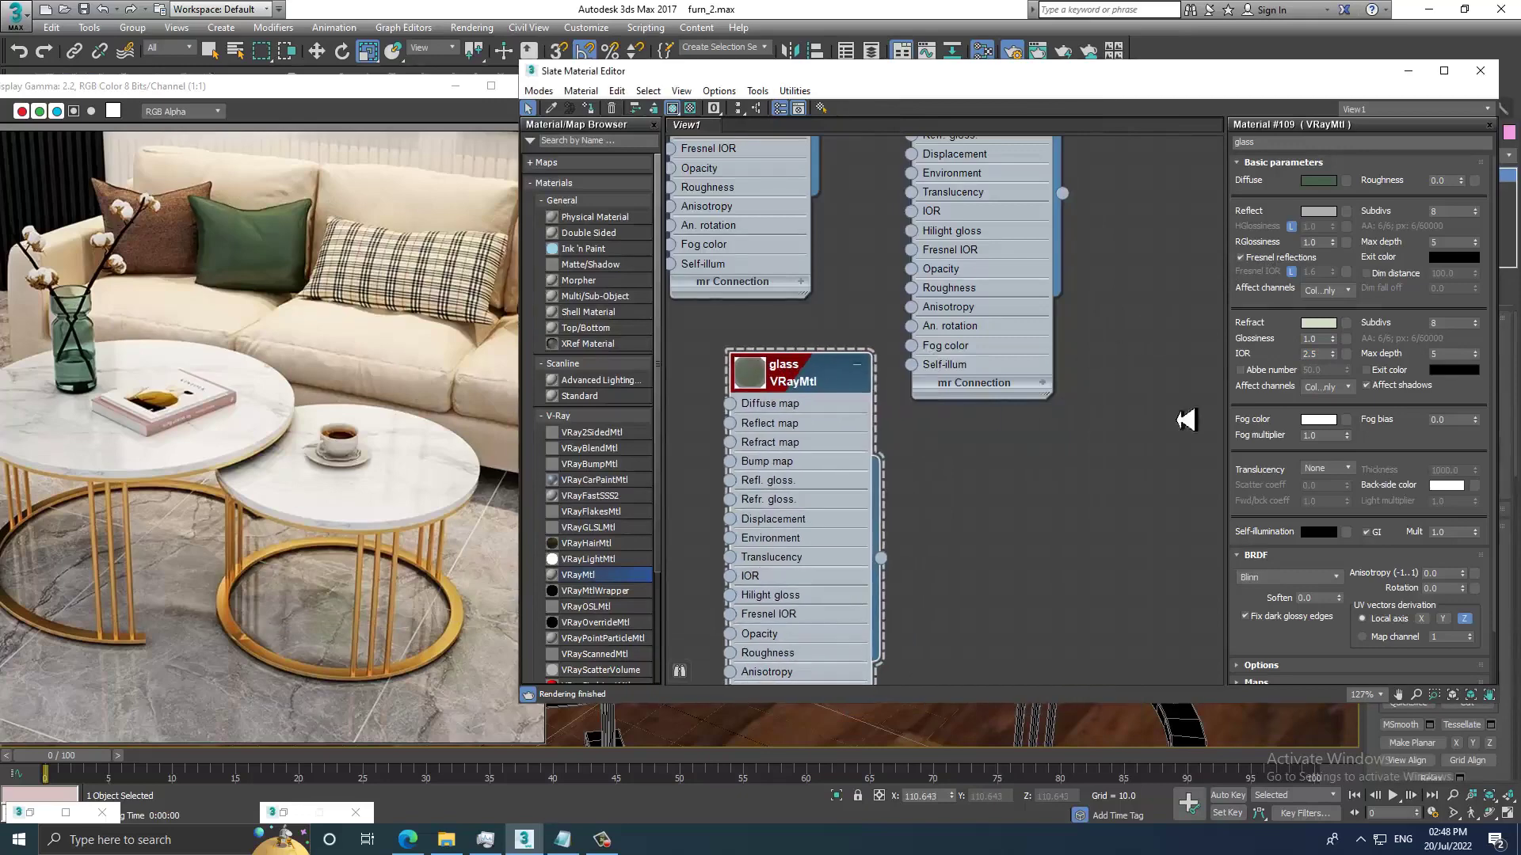
{"action": "left_click", "coordinate": [1322, 323]}
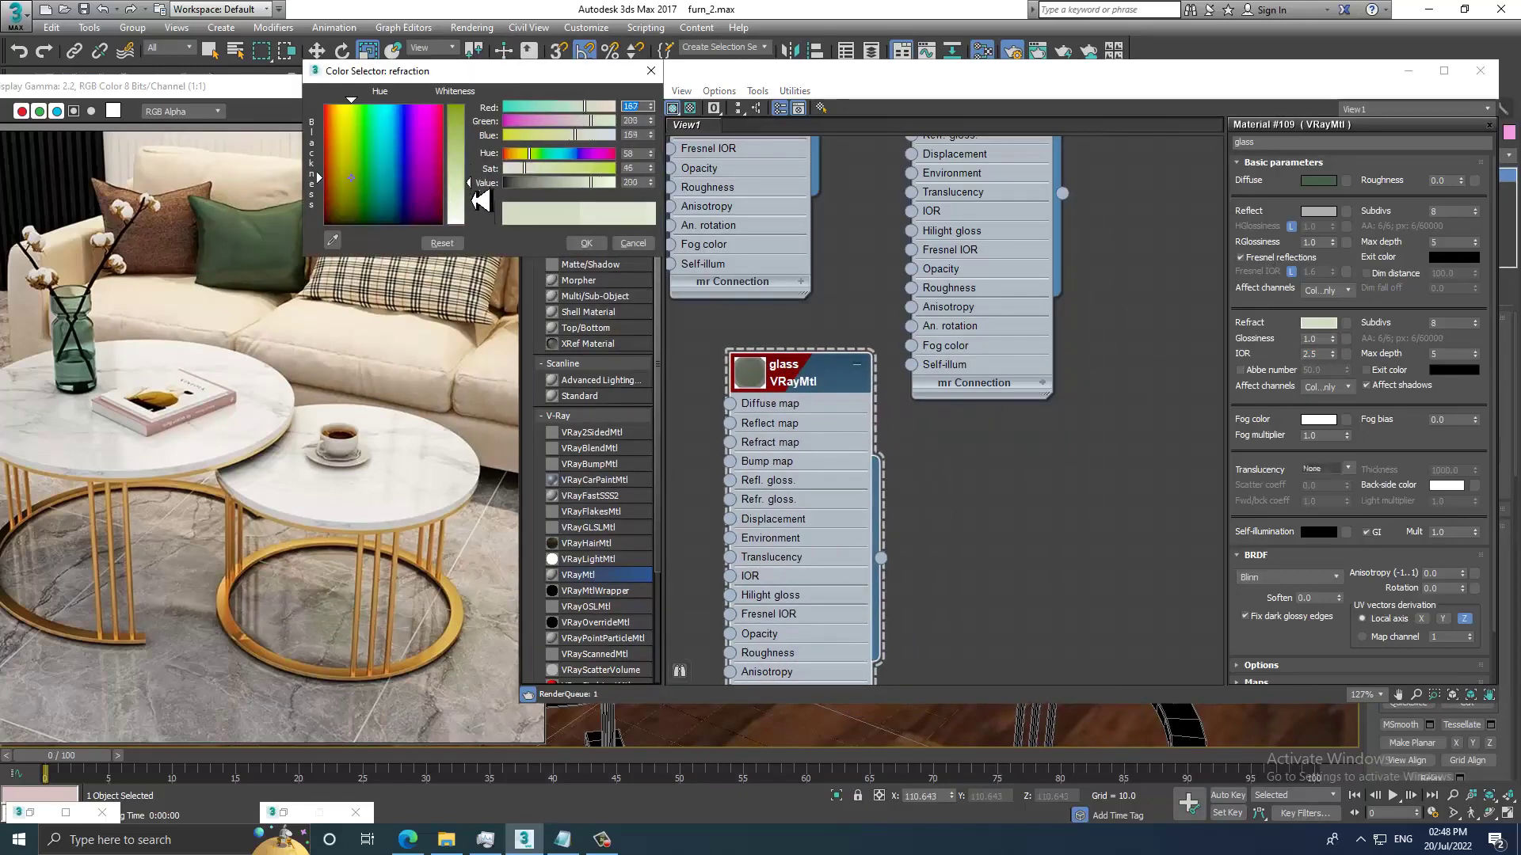
{"action": "left_click_drag", "start_coordinate": [470, 176], "coordinate": [475, 170]}
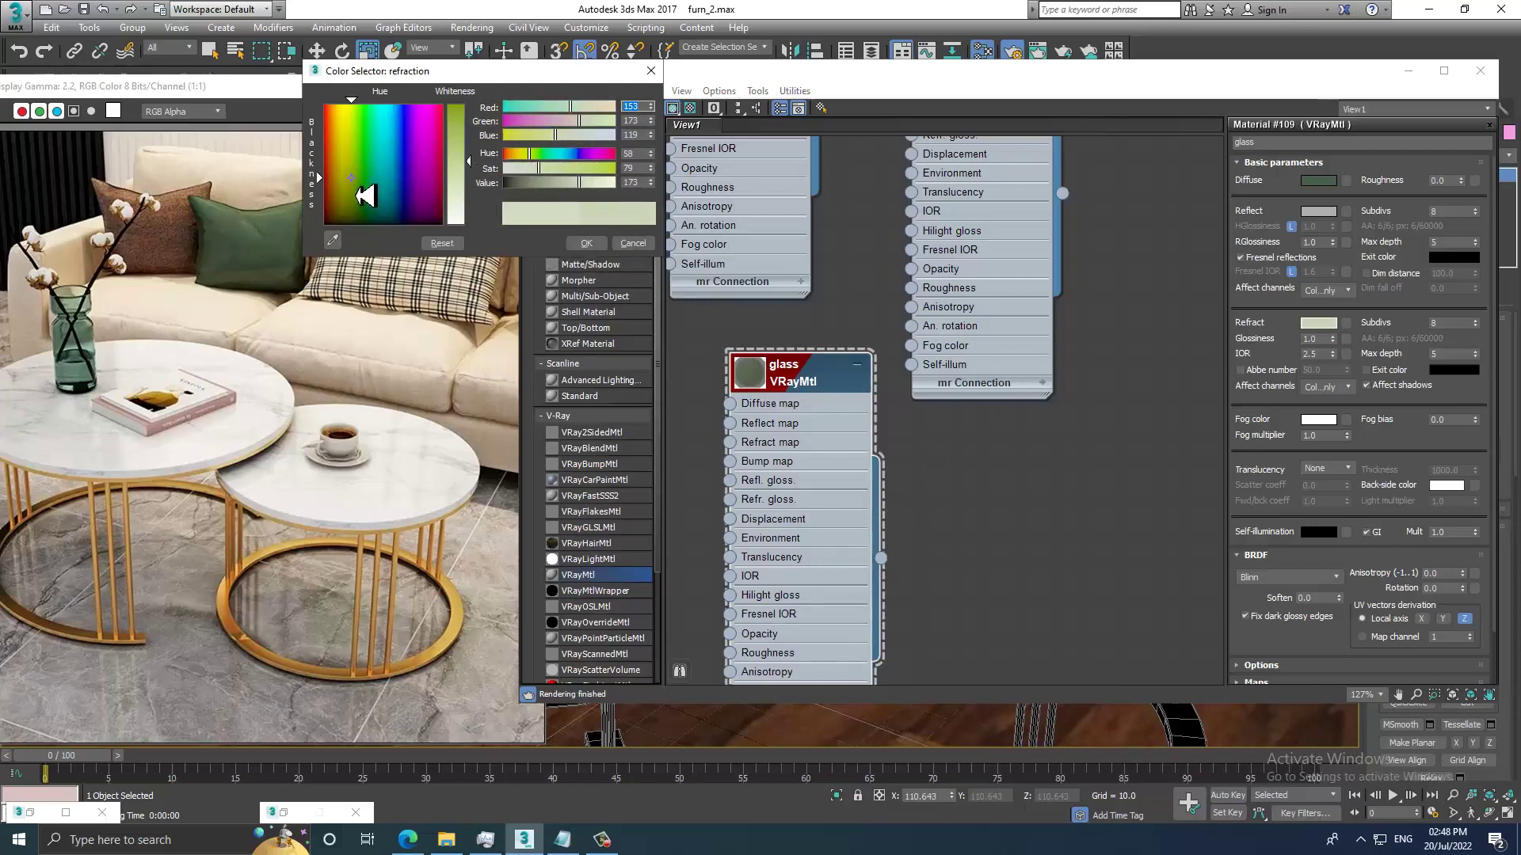
{"action": "left_click_drag", "start_coordinate": [360, 184], "coordinate": [362, 164]}
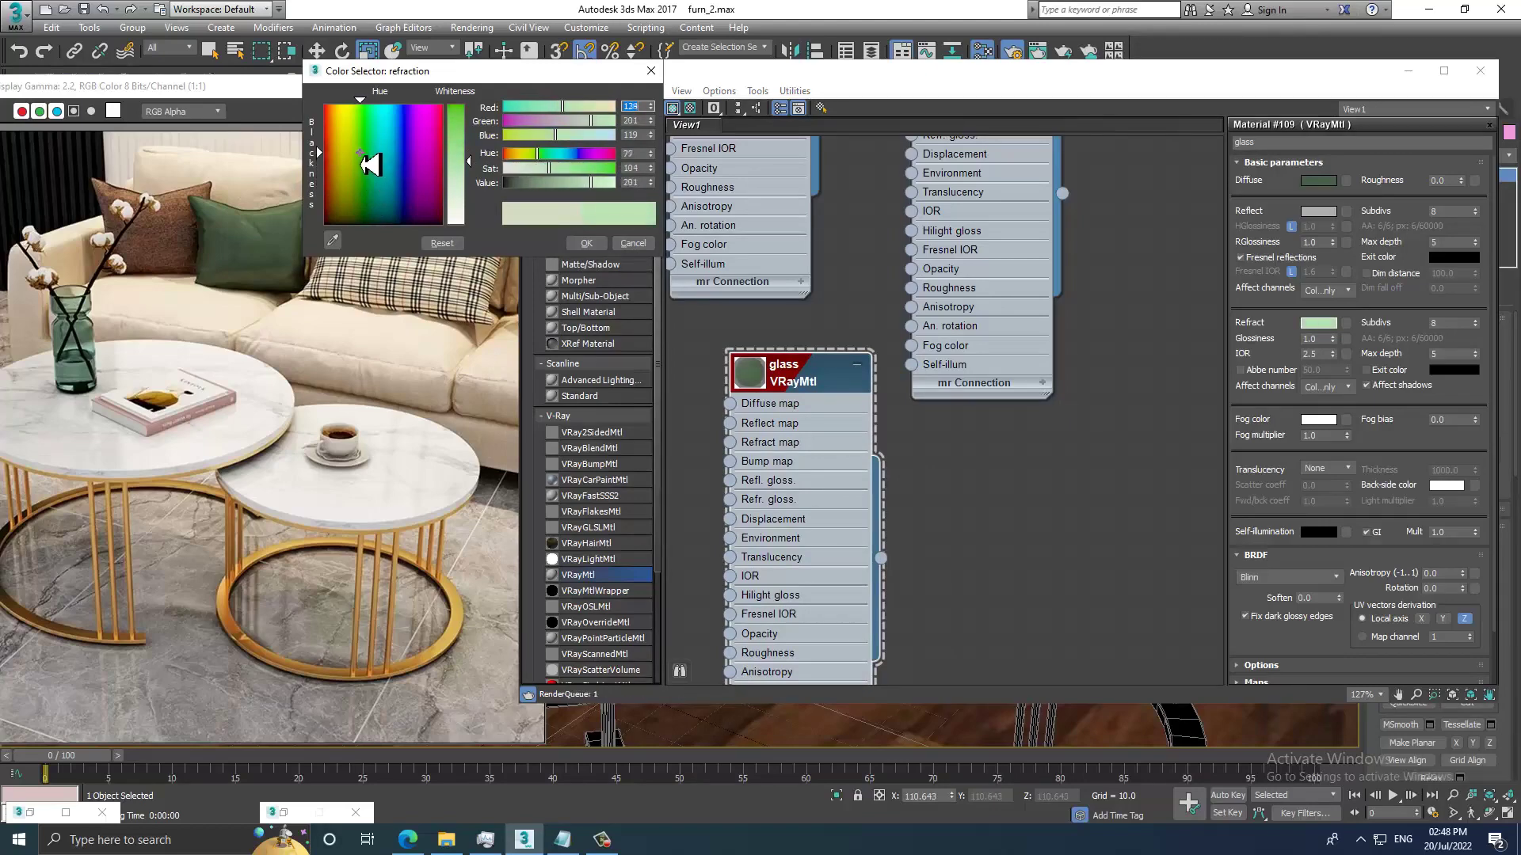
{"action": "left_click", "coordinate": [586, 243]}
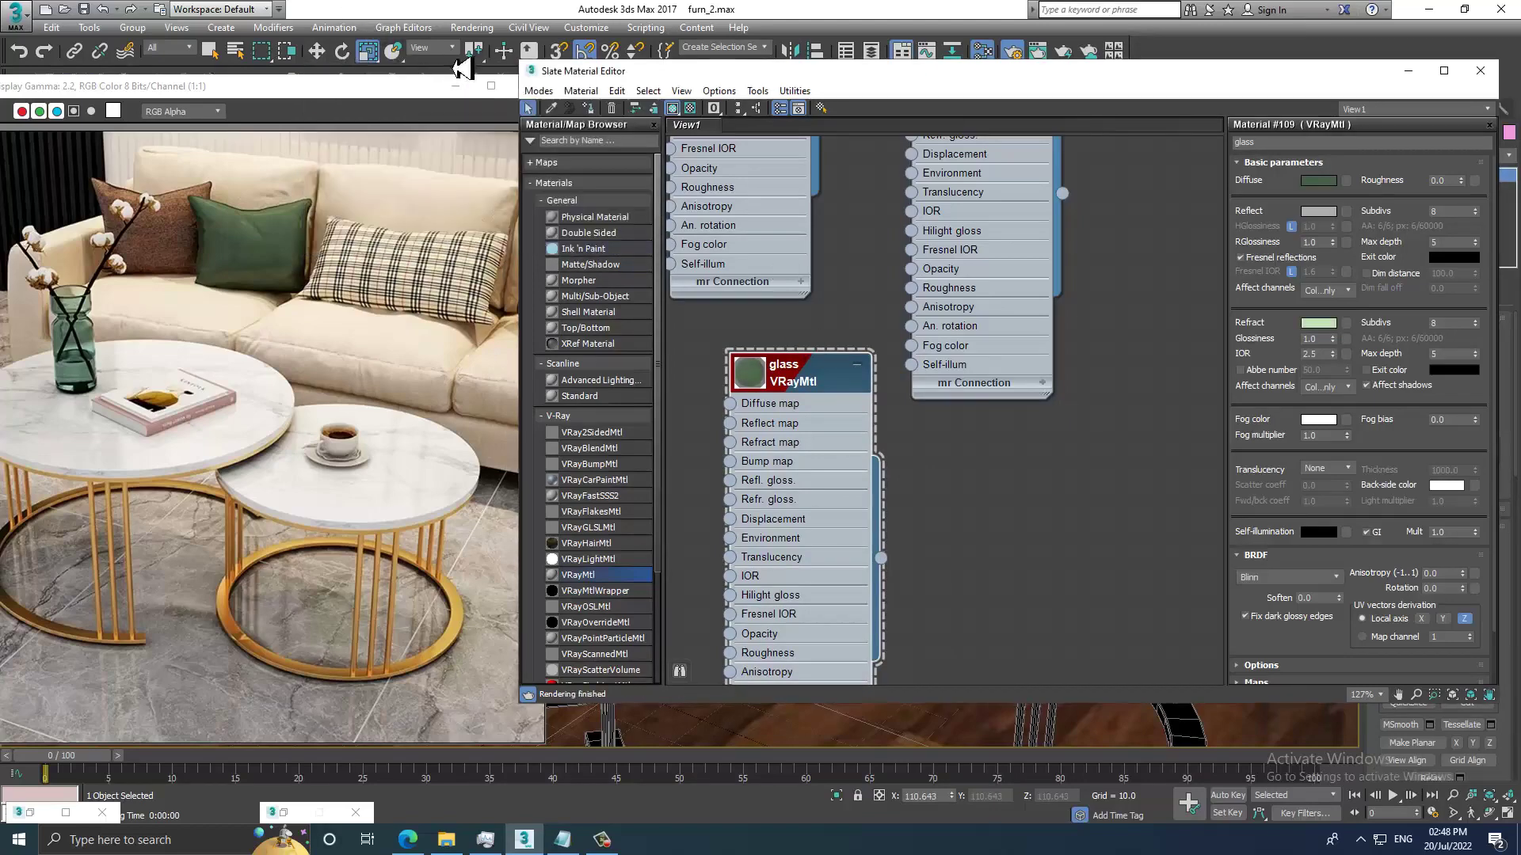
{"action": "left_click", "coordinate": [472, 26]}
{"action": "left_click", "coordinate": [480, 54]}
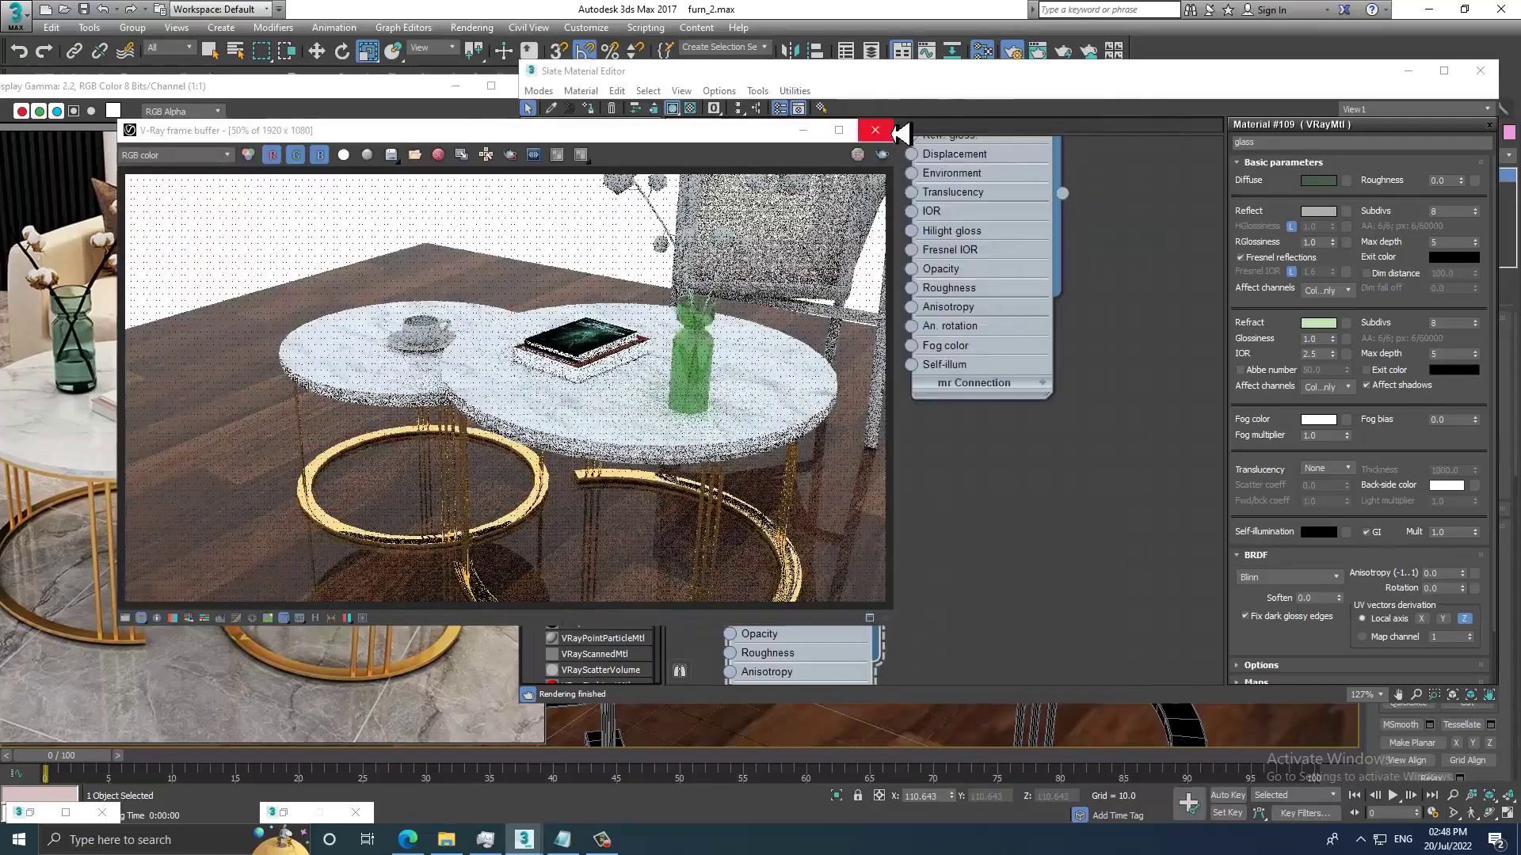
{"action": "left_click", "coordinate": [875, 130]}
Lighten the glass refraction colour and put away the Slate Material Editor.
{"action": "left_click", "coordinate": [1325, 324]}
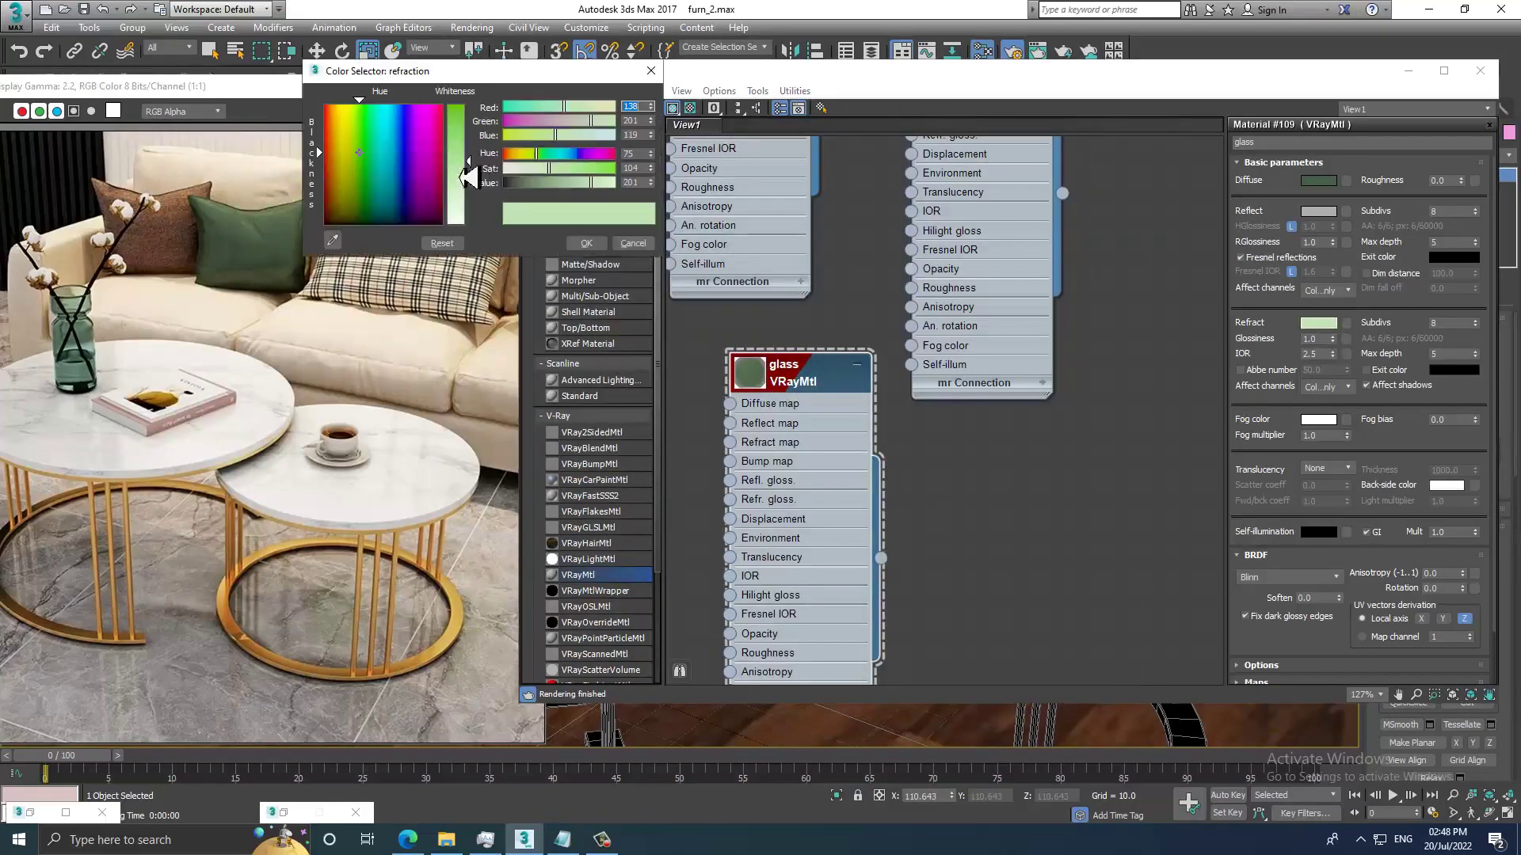
{"action": "left_click_drag", "start_coordinate": [473, 172], "coordinate": [475, 190]}
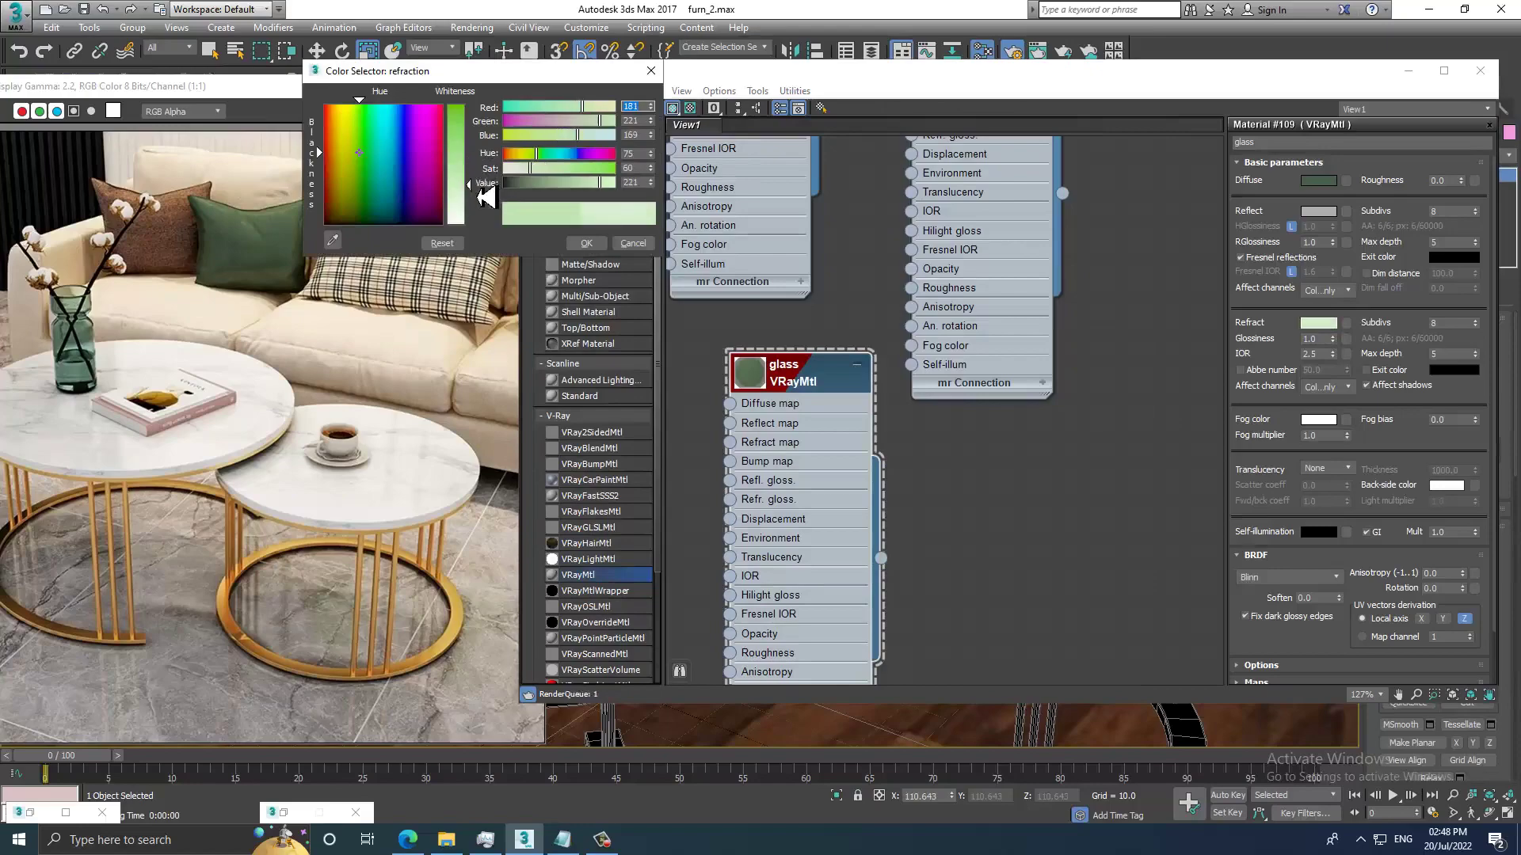
{"action": "left_click", "coordinate": [587, 243]}
{"action": "left_click", "coordinate": [1409, 71]}
Frame the nesting tables in the viewport and bring up the tutorial notes in Notepad.
{"action": "scroll", "coordinate": [1172, 434], "scroll_direction": "up", "scroll_amount": 1}
{"action": "scroll", "coordinate": [1170, 412], "scroll_direction": "up", "scroll_amount": 2}
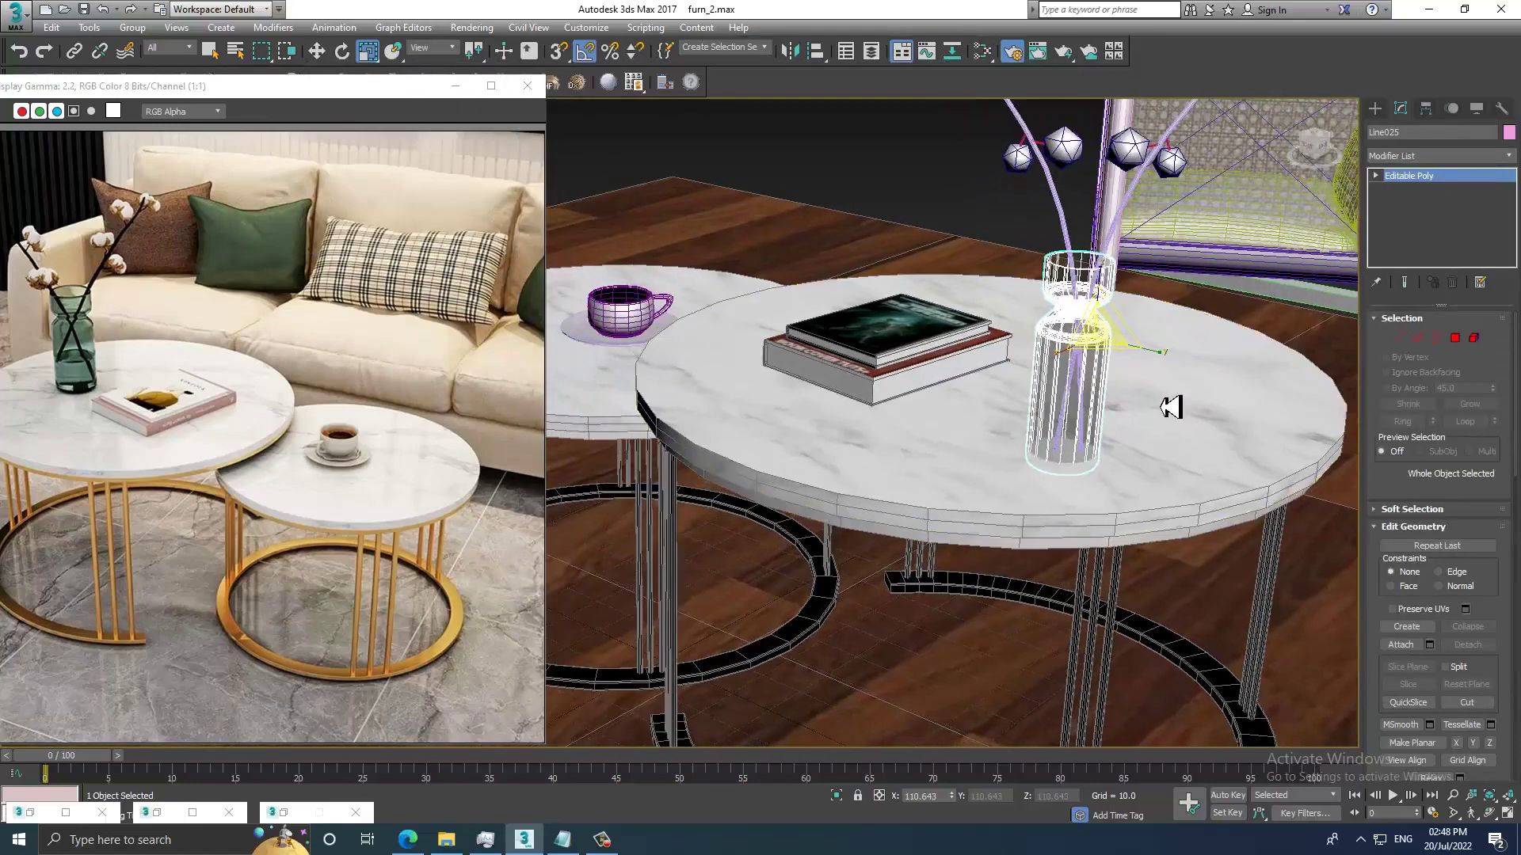
{"action": "scroll", "coordinate": [1180, 400], "scroll_direction": "down", "scroll_amount": 1}
{"action": "scroll", "coordinate": [1185, 391], "scroll_direction": "down", "scroll_amount": 2}
{"action": "scroll", "coordinate": [1169, 392], "scroll_direction": "down", "scroll_amount": 2}
{"action": "scroll", "coordinate": [1145, 395], "scroll_direction": "down", "scroll_amount": 1}
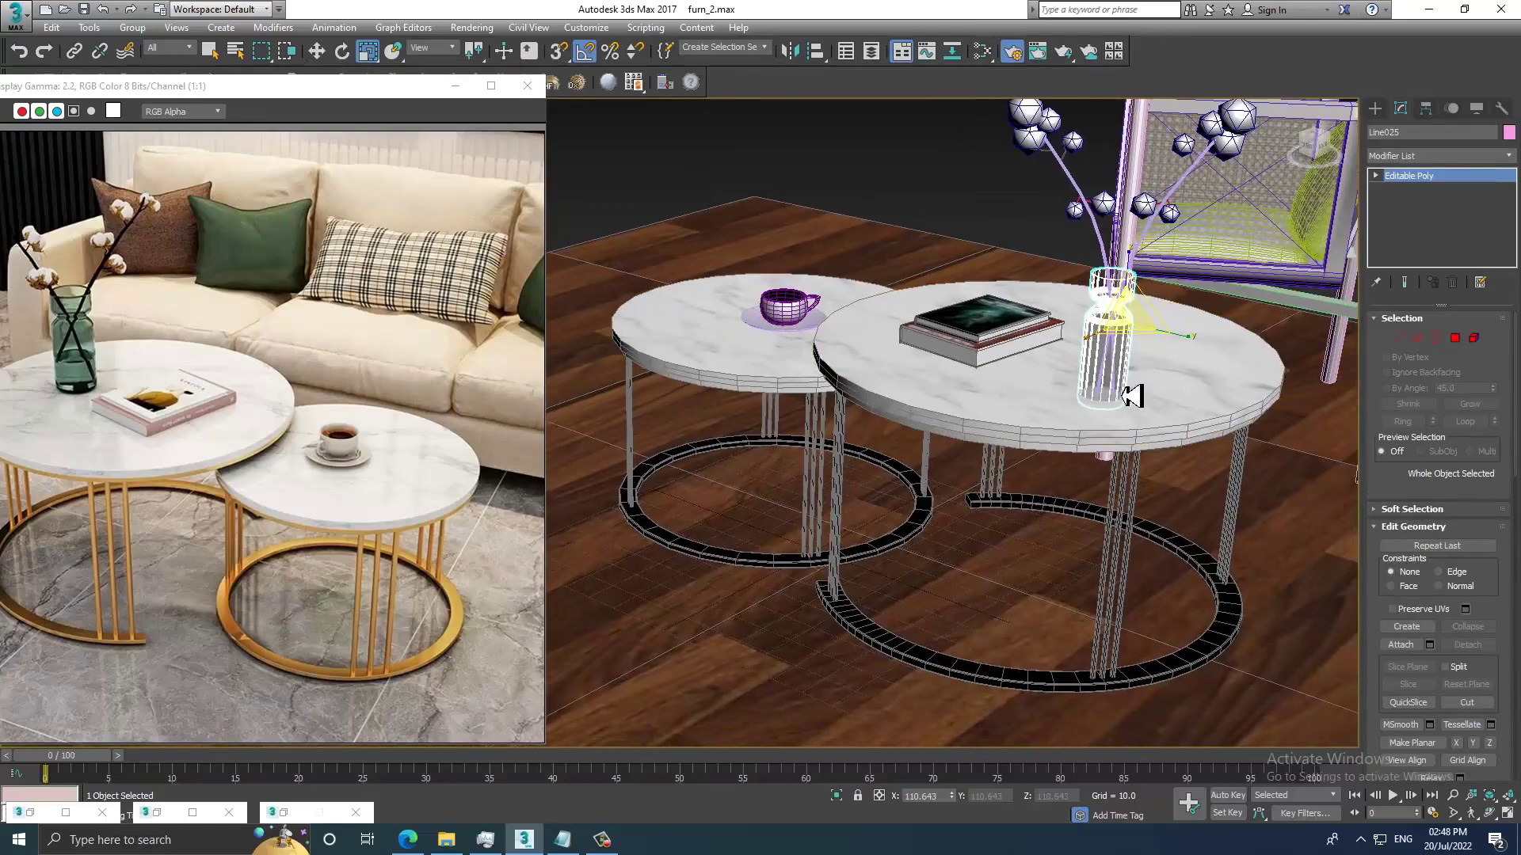
{"action": "middle_click_drag", "start_coordinate": [1146, 426], "coordinate": [1134, 429]}
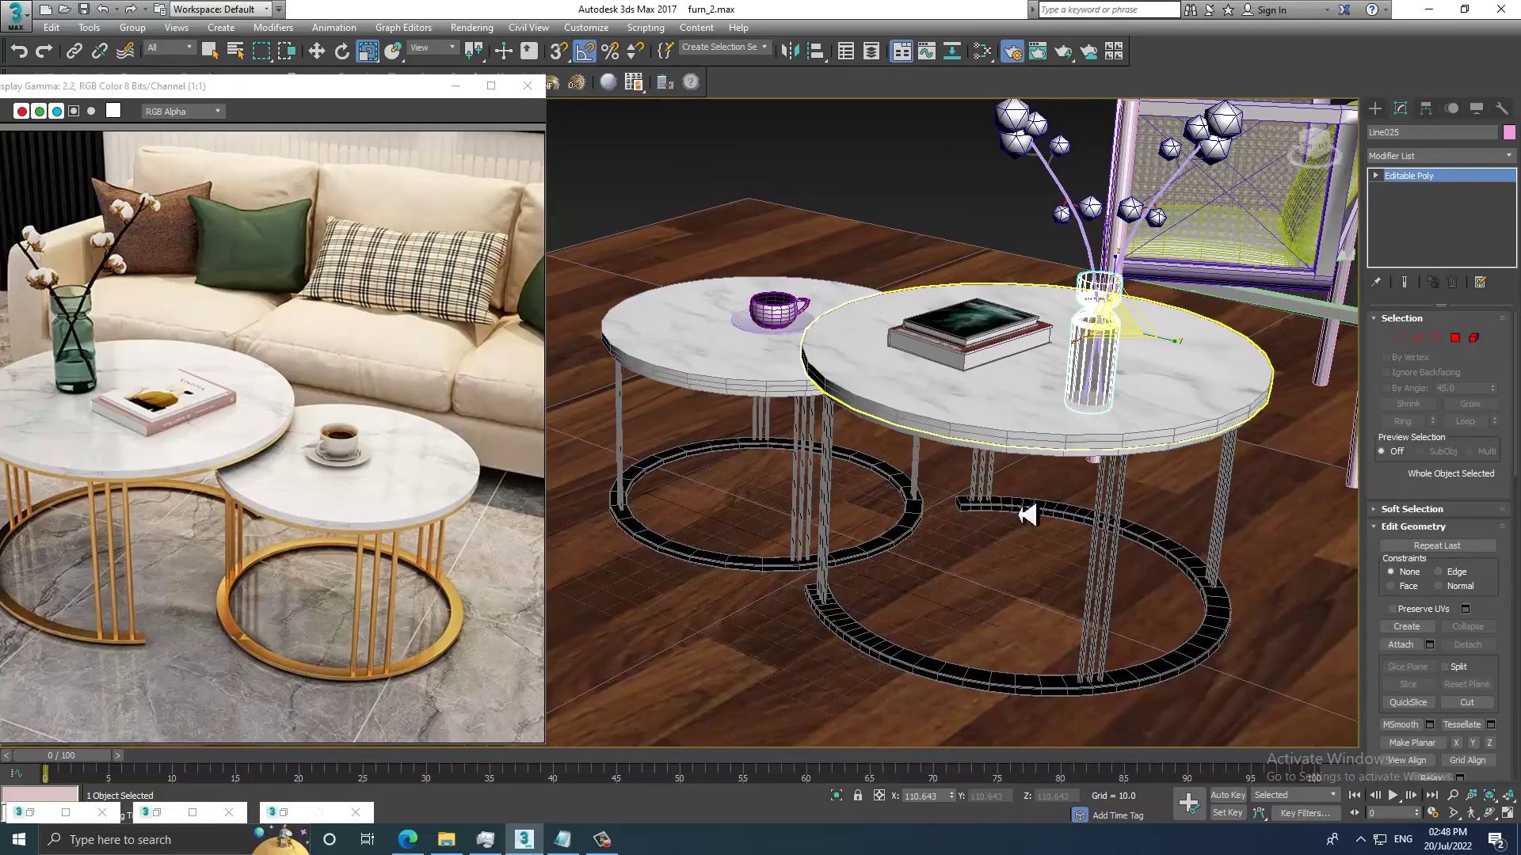
{"action": "left_click", "coordinate": [581, 842]}
Minimize the Notepad tutorial notes and deselect the vase in the table scene.
{"action": "left_click", "coordinate": [502, 181]}
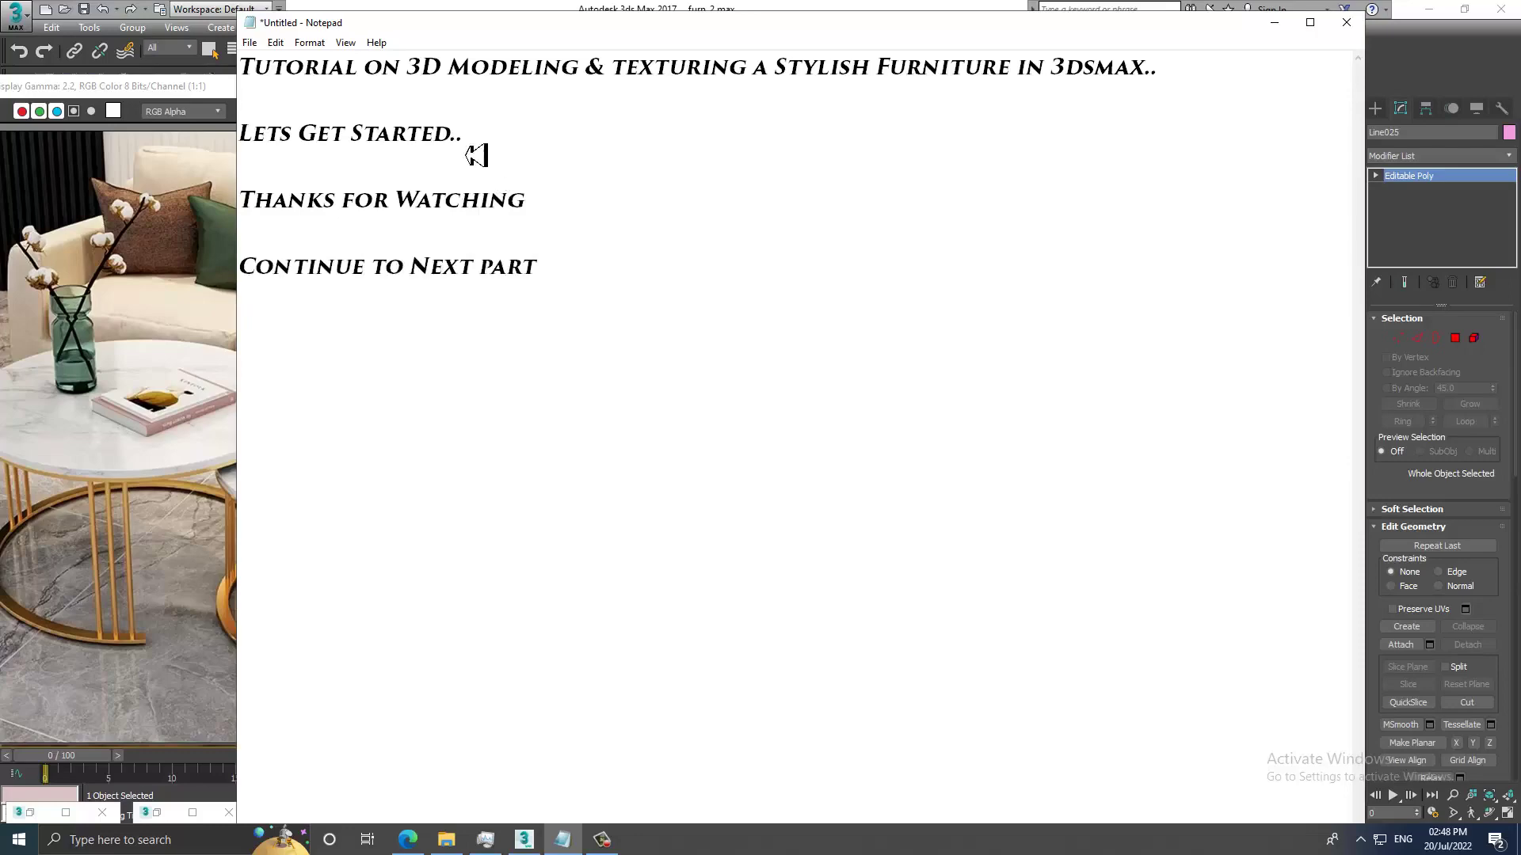
{"action": "left_click", "coordinate": [1273, 22]}
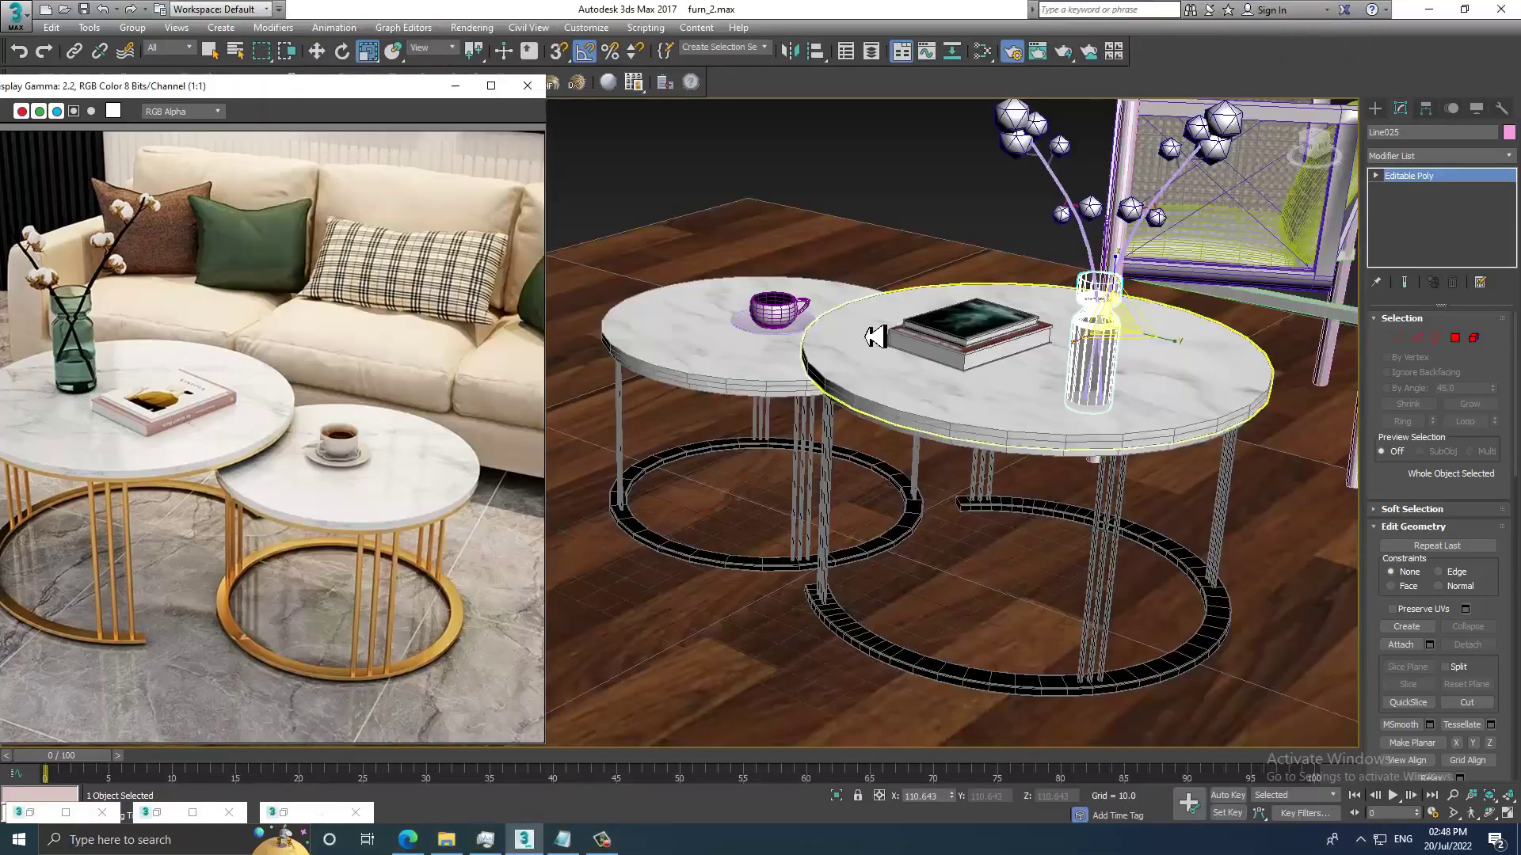
{"action": "middle_click_drag", "start_coordinate": [941, 254], "coordinate": [927, 211], "text": "alt"}
{"action": "left_click", "coordinate": [914, 169]}
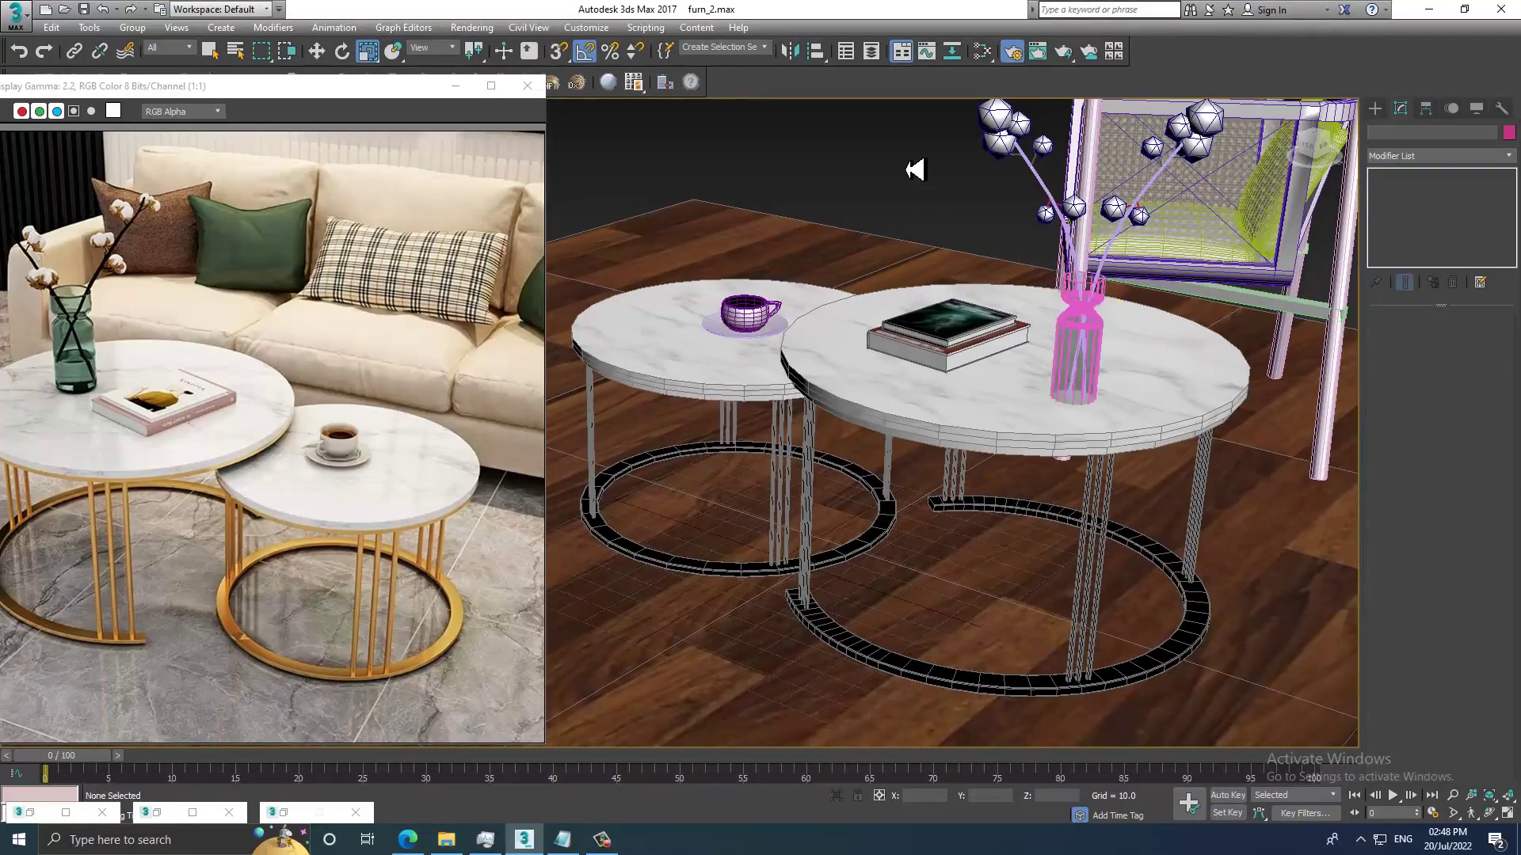